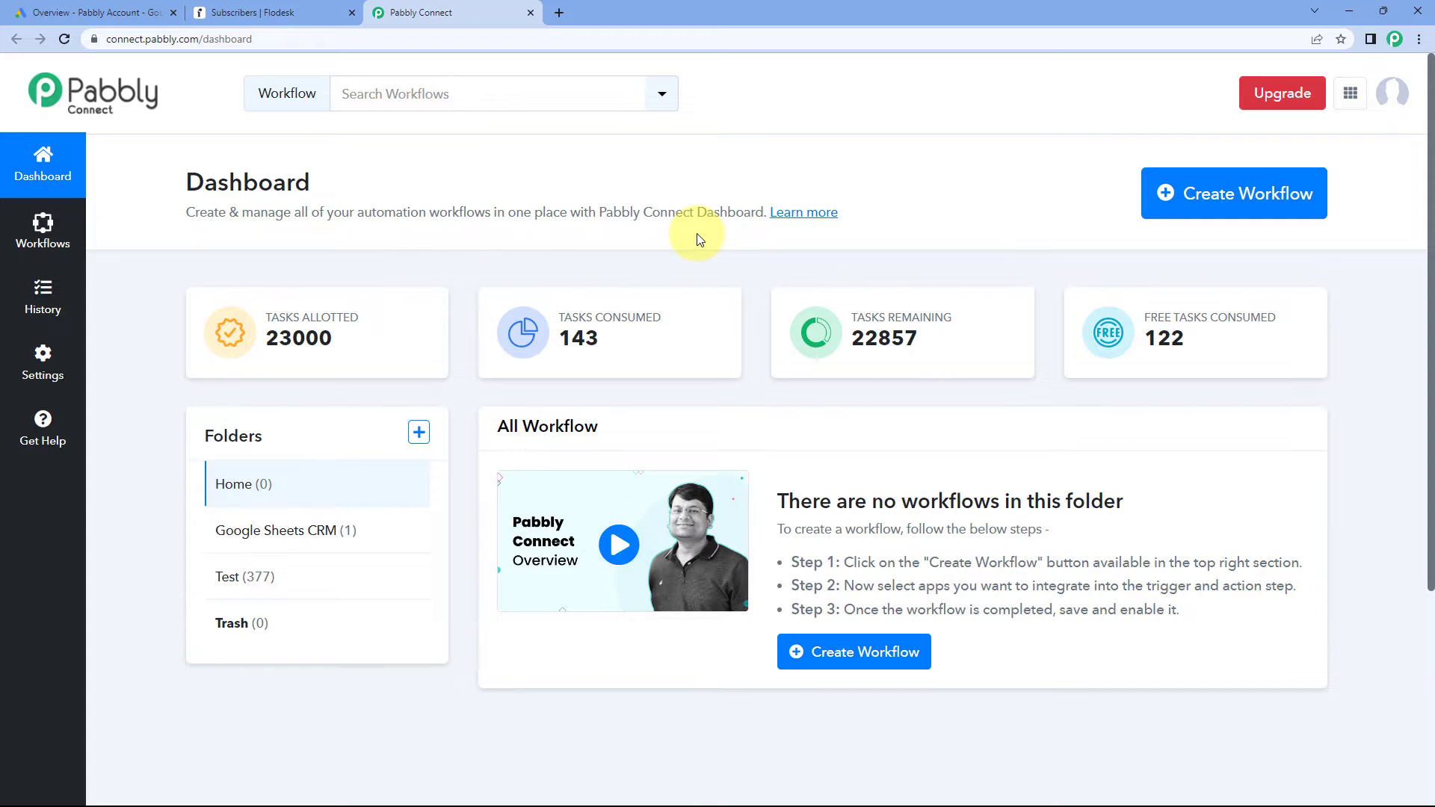
# Step: Create a new workflow named "Google Ads to Flodesk"
pyautogui.click(1210, 193)
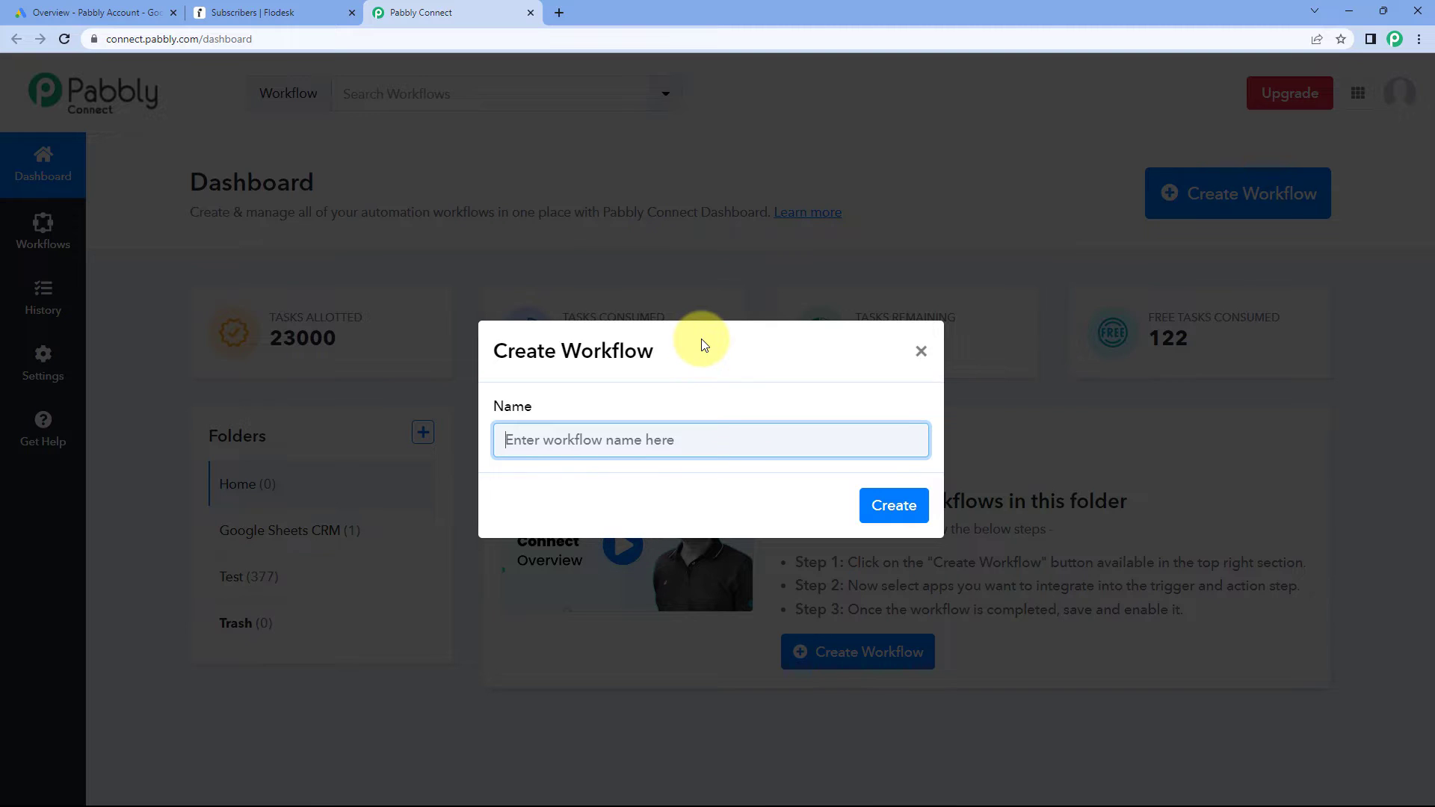
pyautogui.write('Google Ads to')
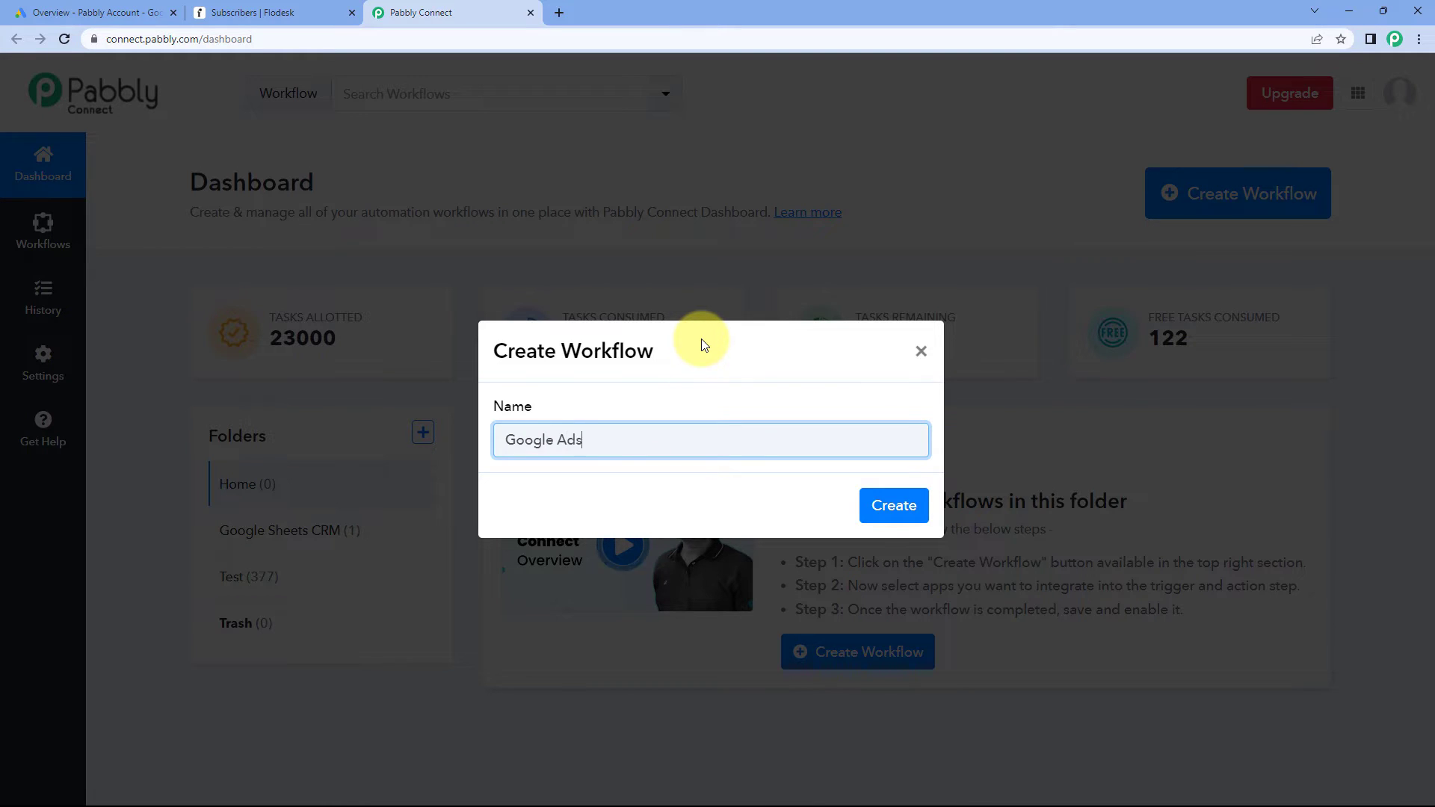
pyautogui.write(' Flodesk')
pyautogui.click(895, 506)
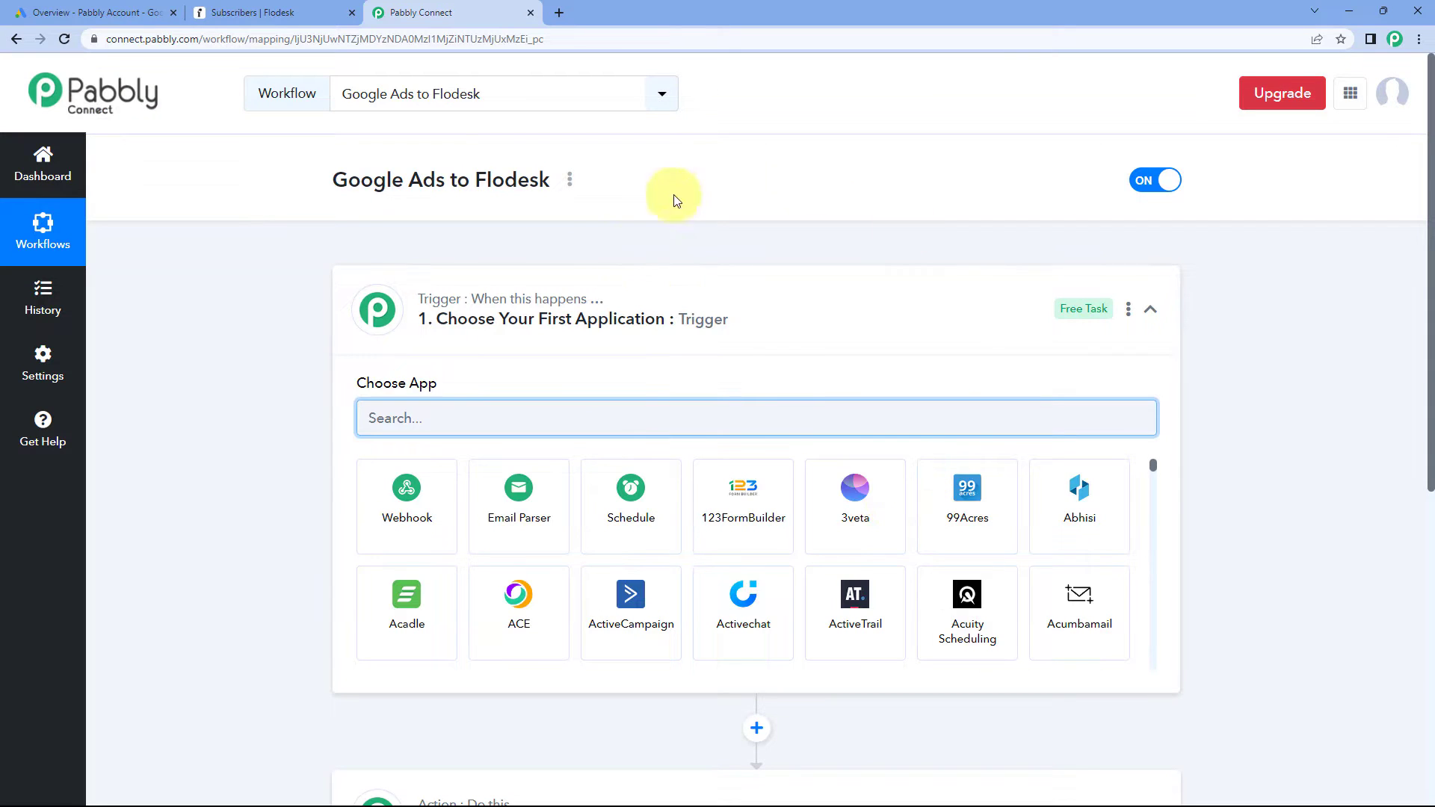
# Step: Review the trigger and action steps of the workflow, leaving the trigger's app selection expanded
pyautogui.click(698, 311)
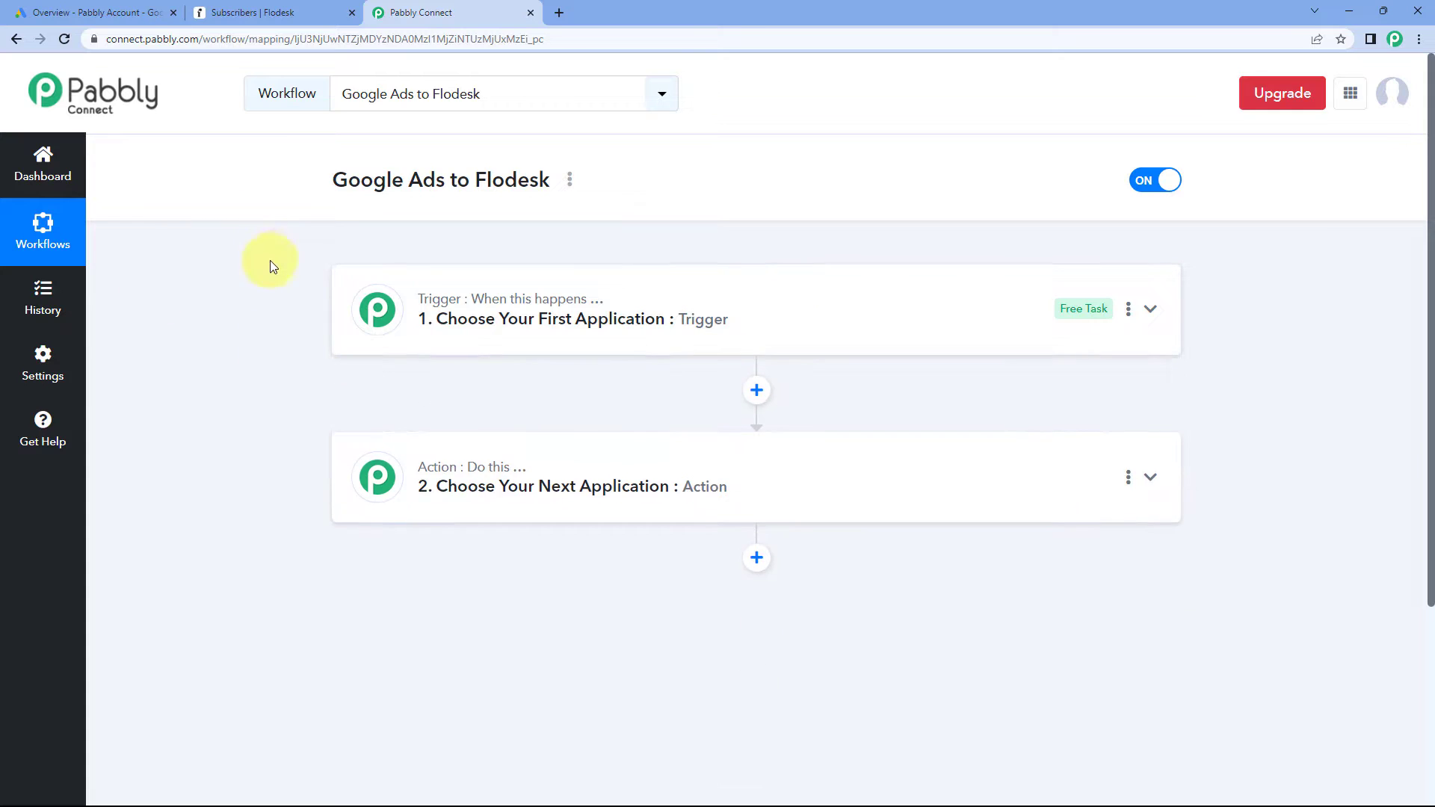
pyautogui.scroll(-1, 299, 269)
pyautogui.scroll(-1, 302, 273)
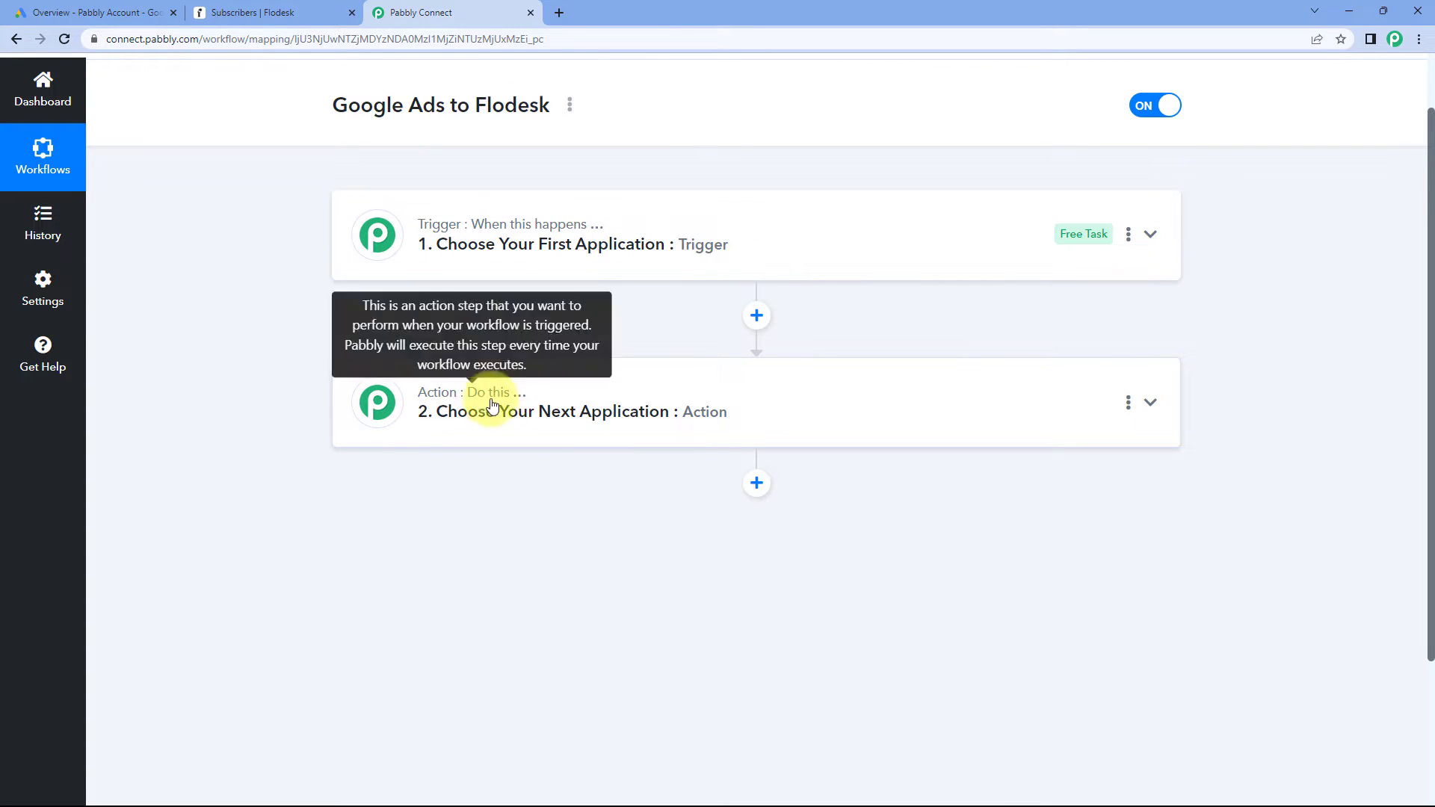
pyautogui.click(357, 206)
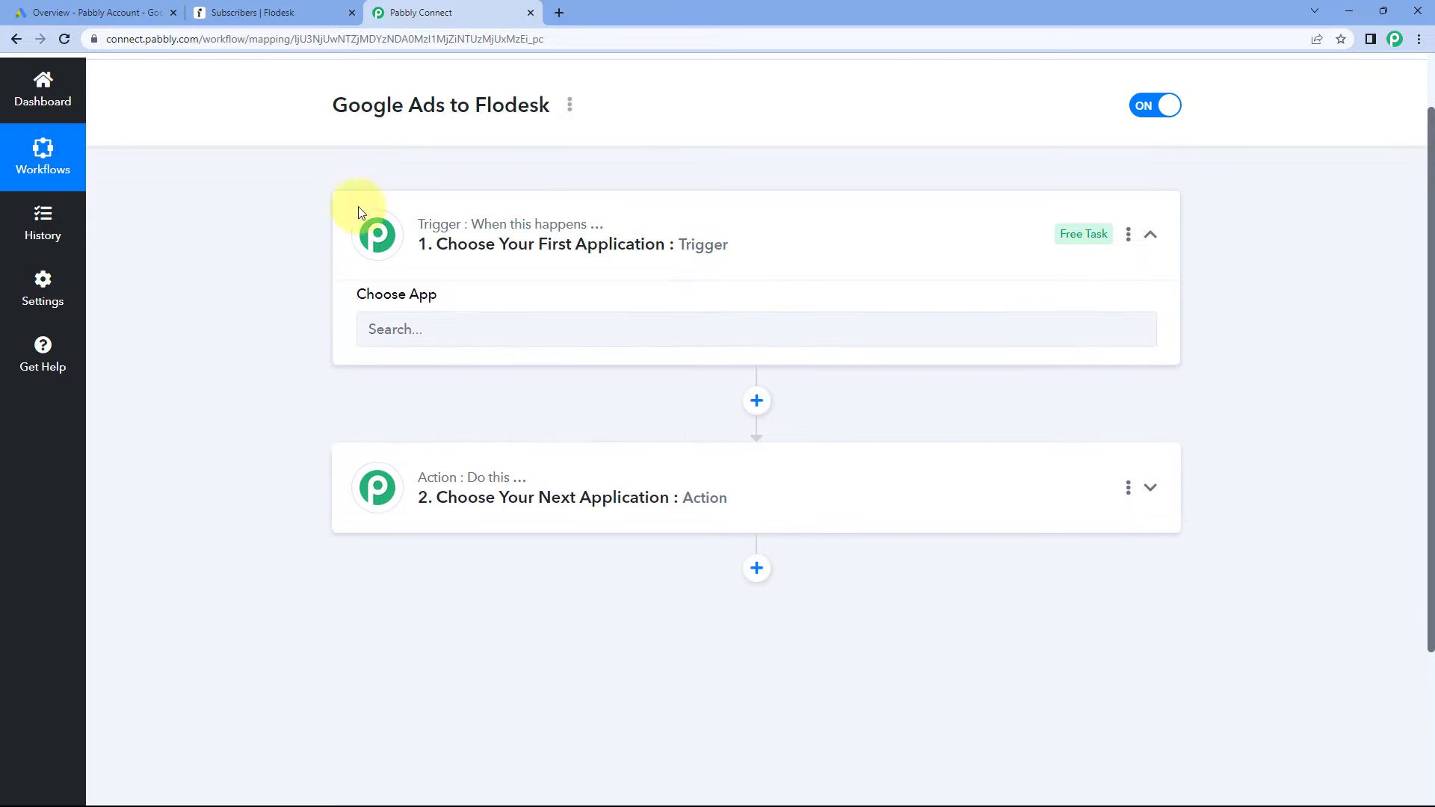
pyautogui.scroll(-1, 281, 303)
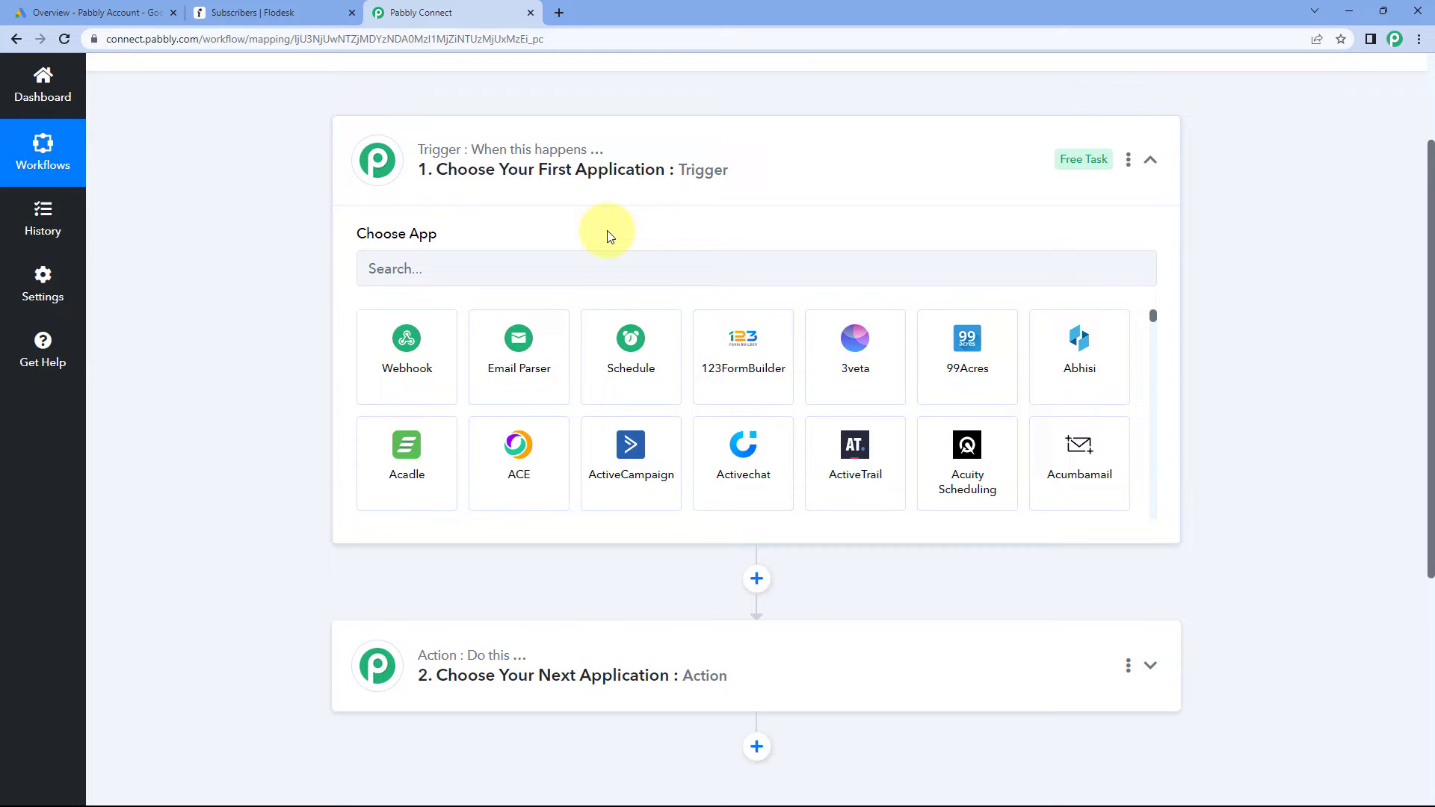
pyautogui.scroll(-3, 309, 247)
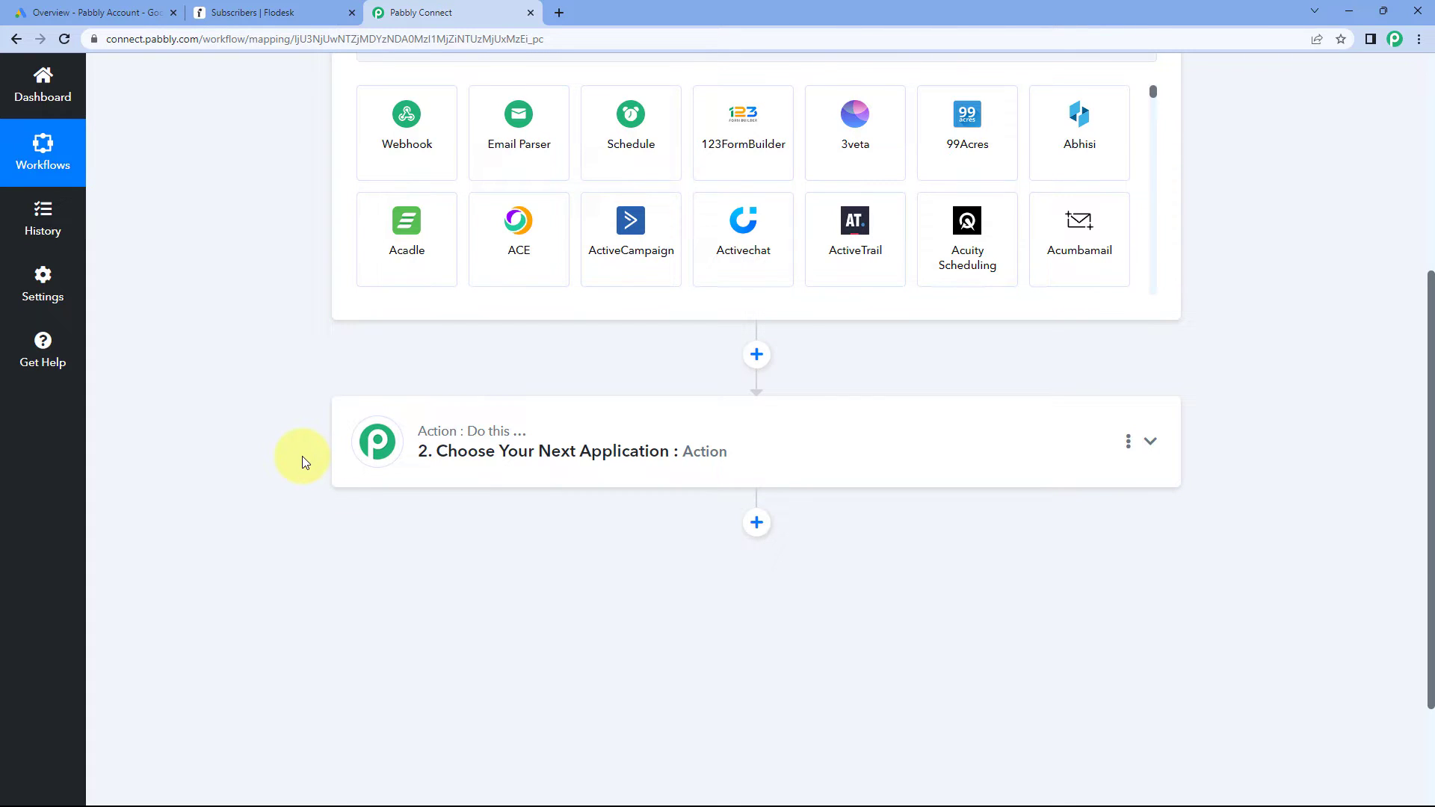
pyautogui.scroll(3, 274, 359)
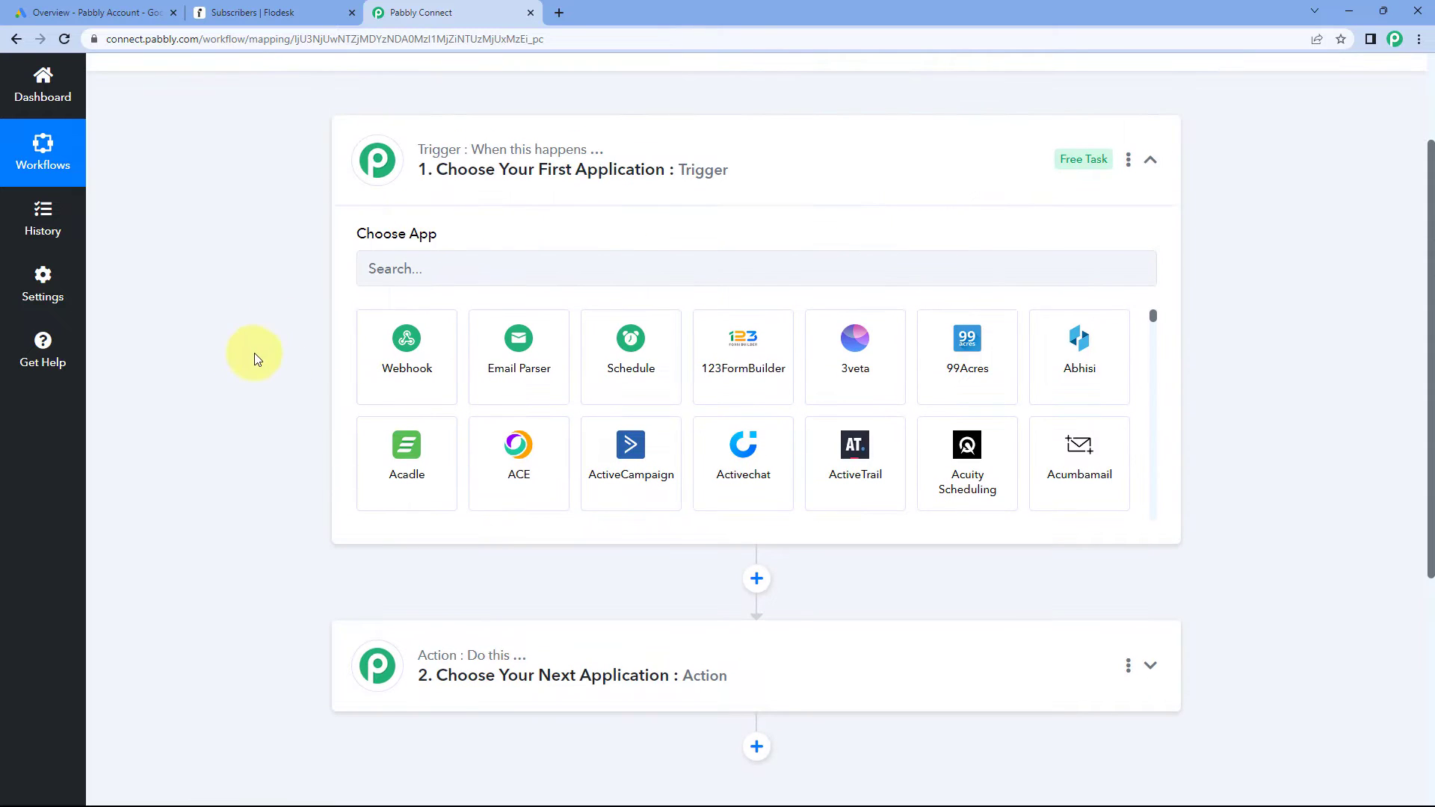
# Step: Set Google Ads as the trigger app with New Lead Form Entry as the trigger event
pyautogui.click(441, 269)
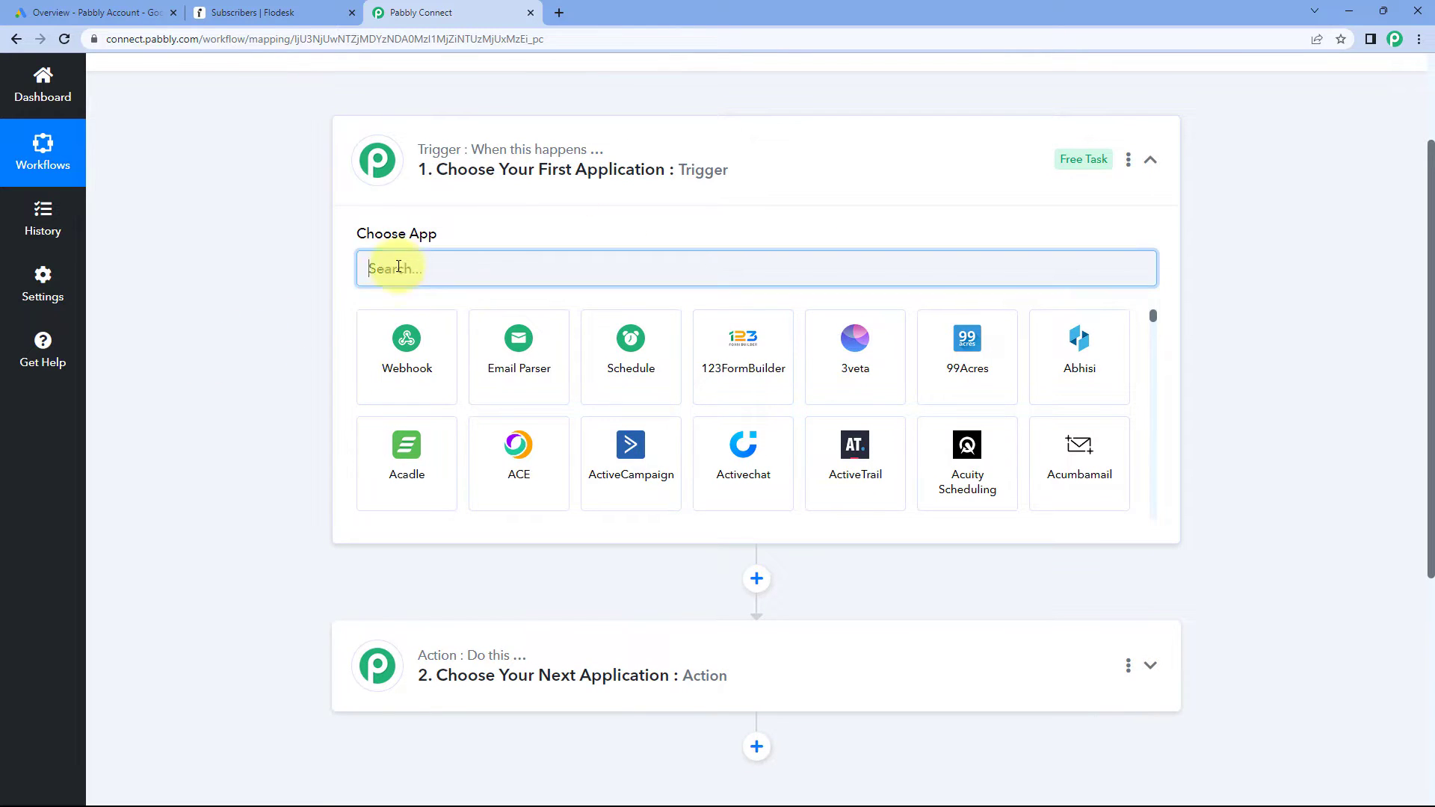
pyautogui.write('G')
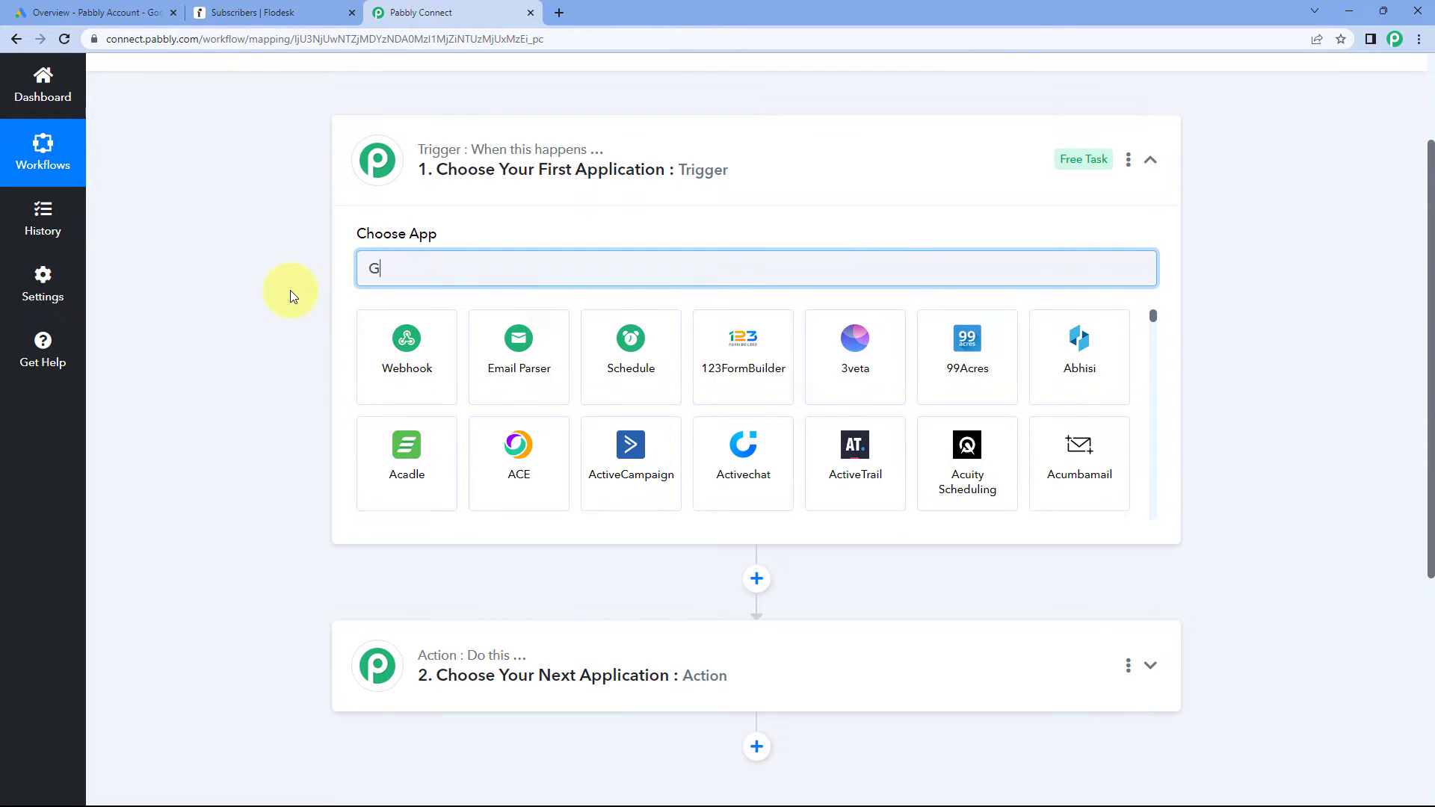
pyautogui.write('oogle Ad')
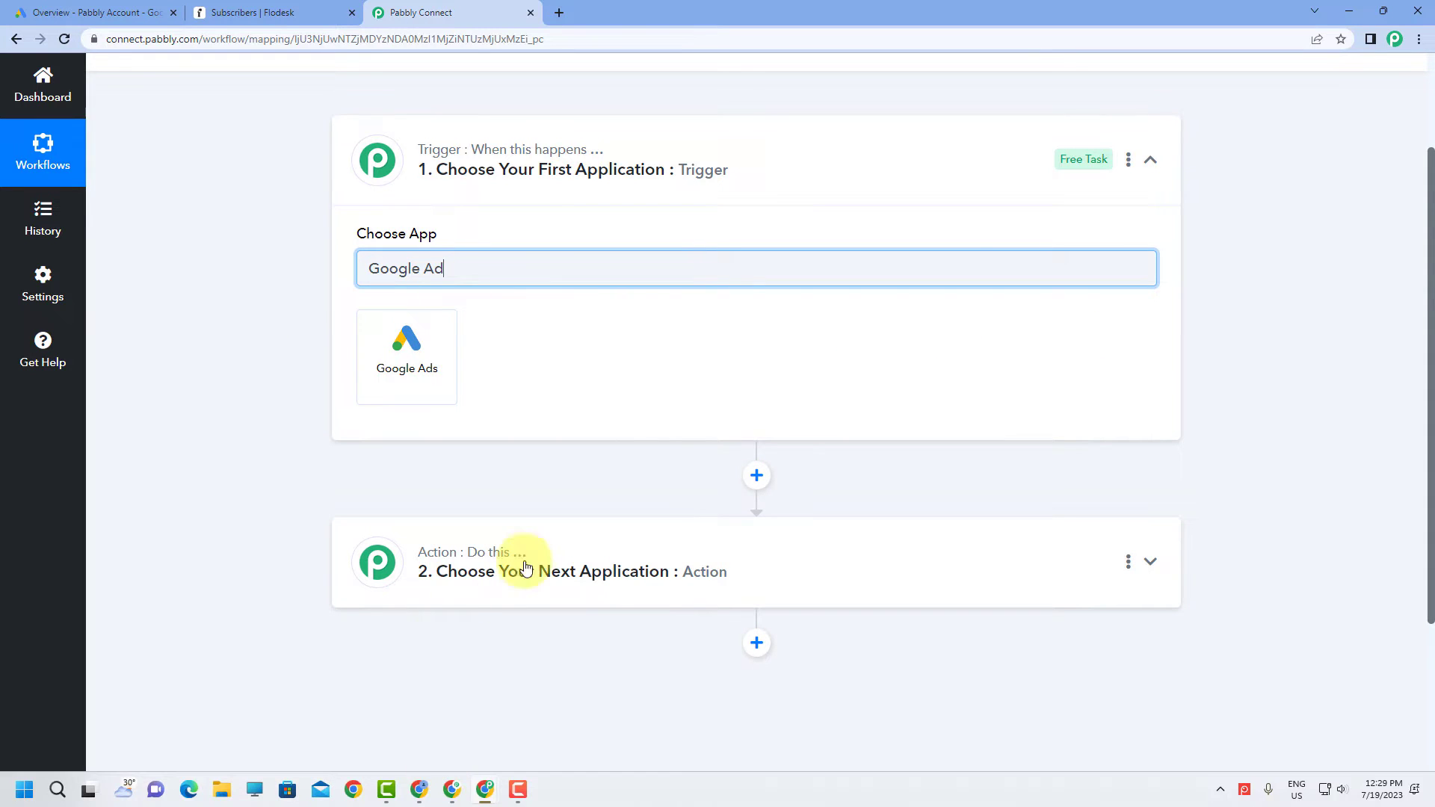
pyautogui.click(386, 344)
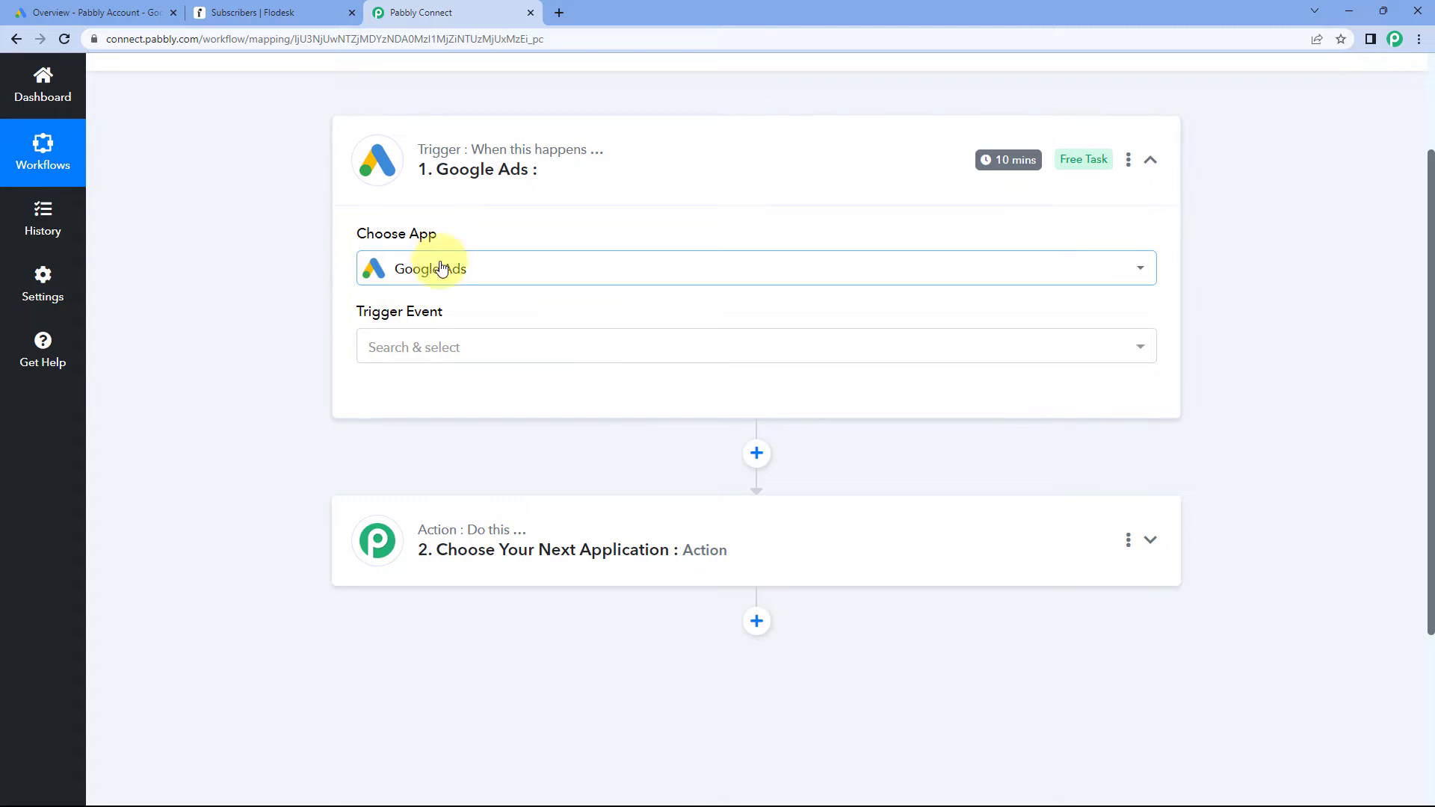
pyautogui.click(493, 348)
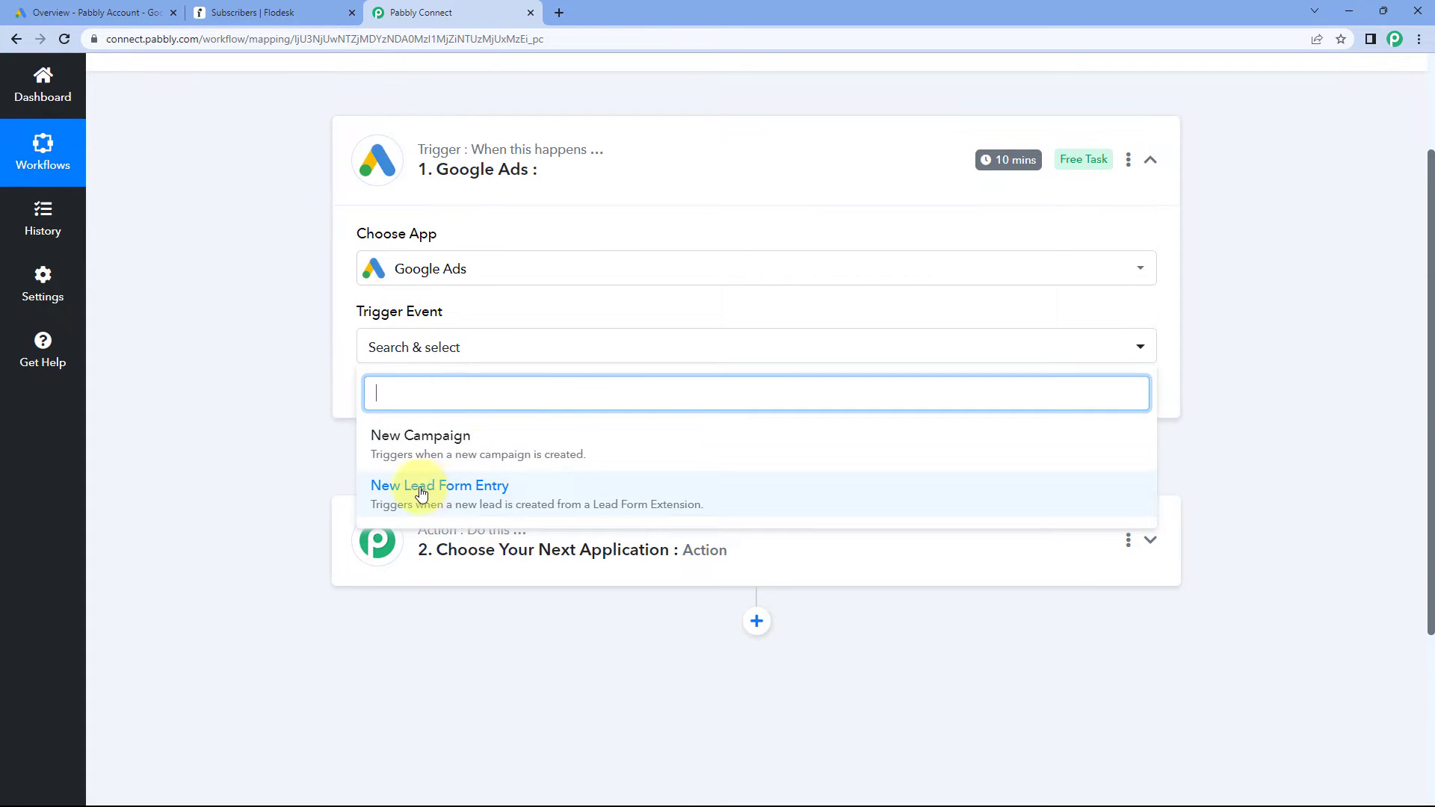
pyautogui.click(460, 495)
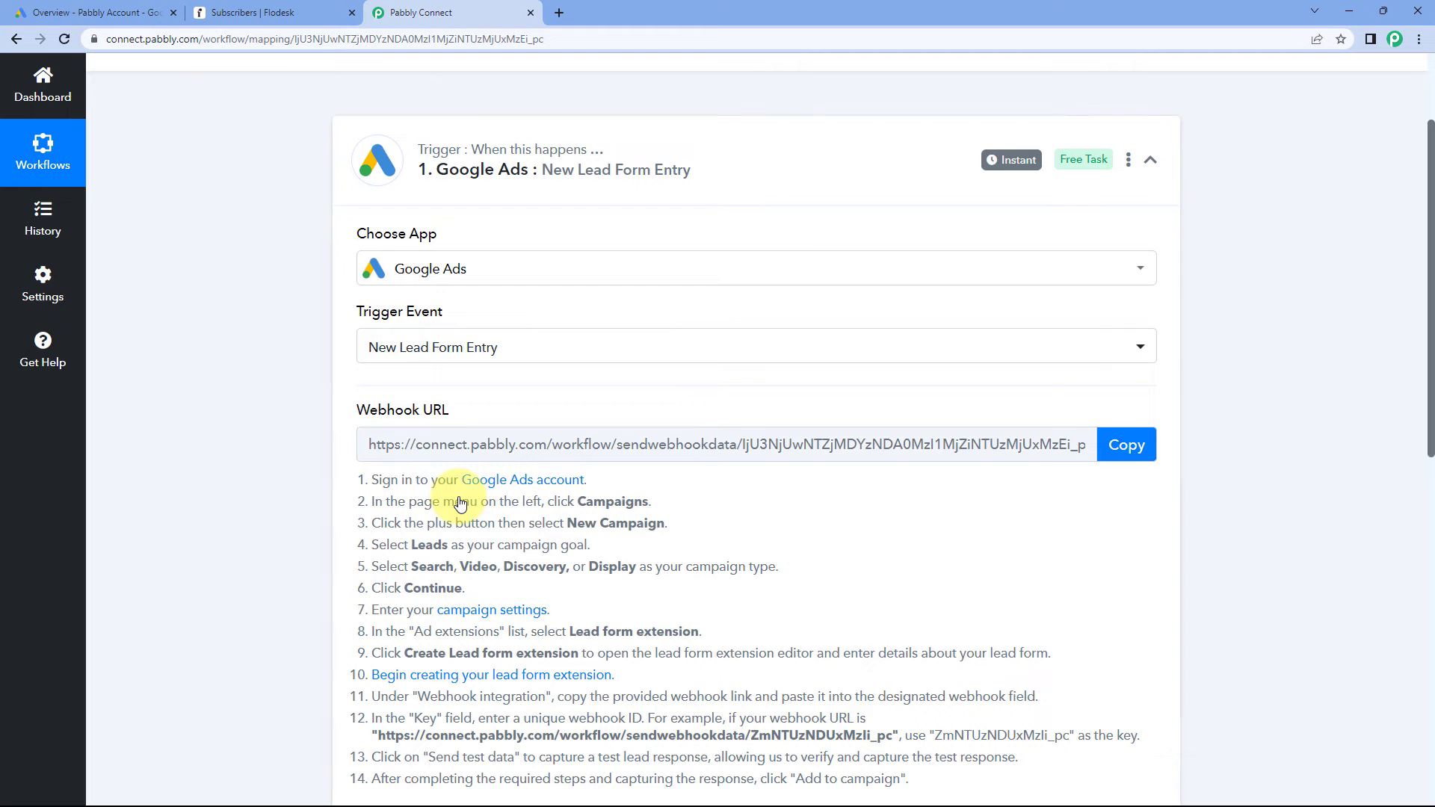
# Step: Read the trigger's webhook setup instructions and copy the provided webhook URL
pyautogui.scroll(-1, 321, 292)
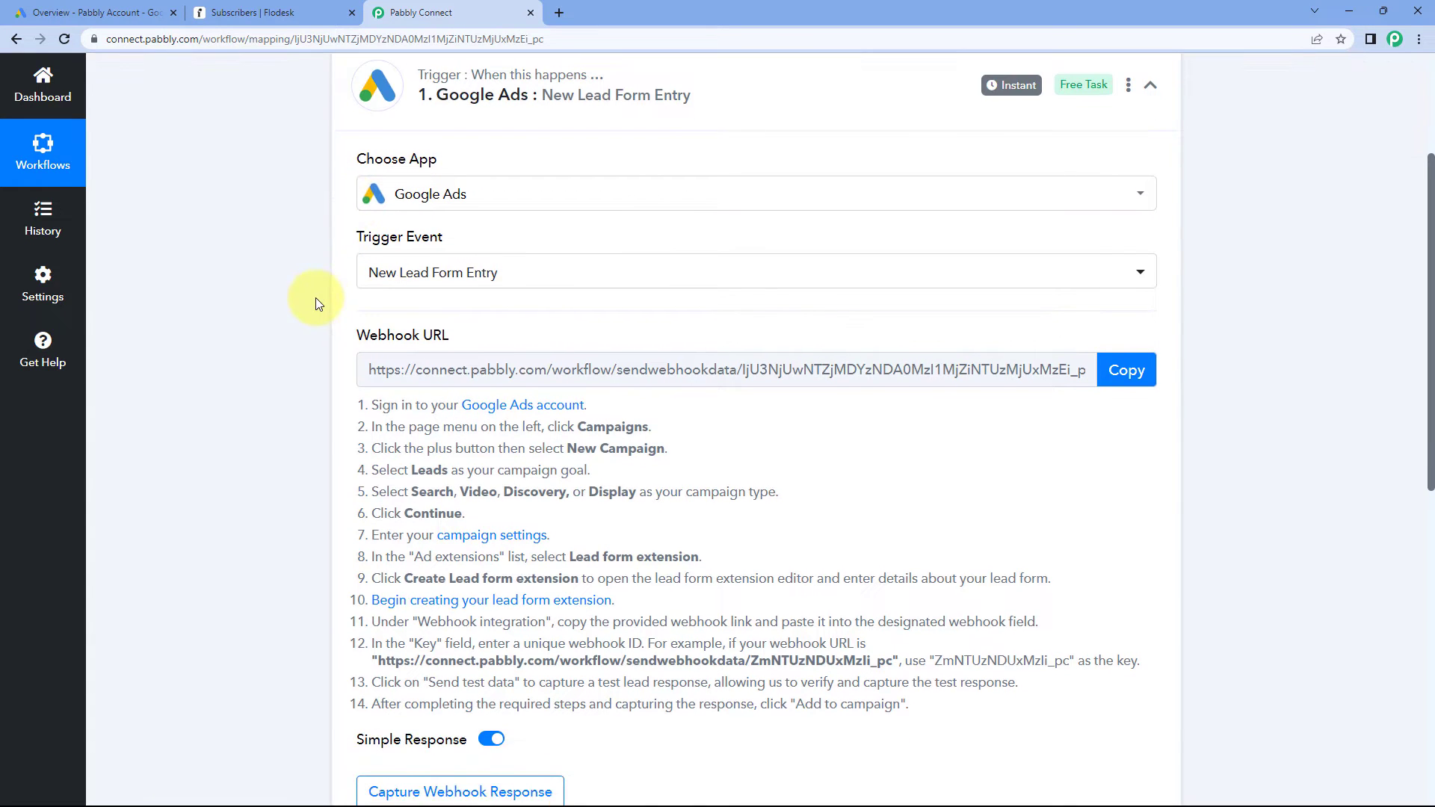
pyautogui.scroll(-1, 315, 297)
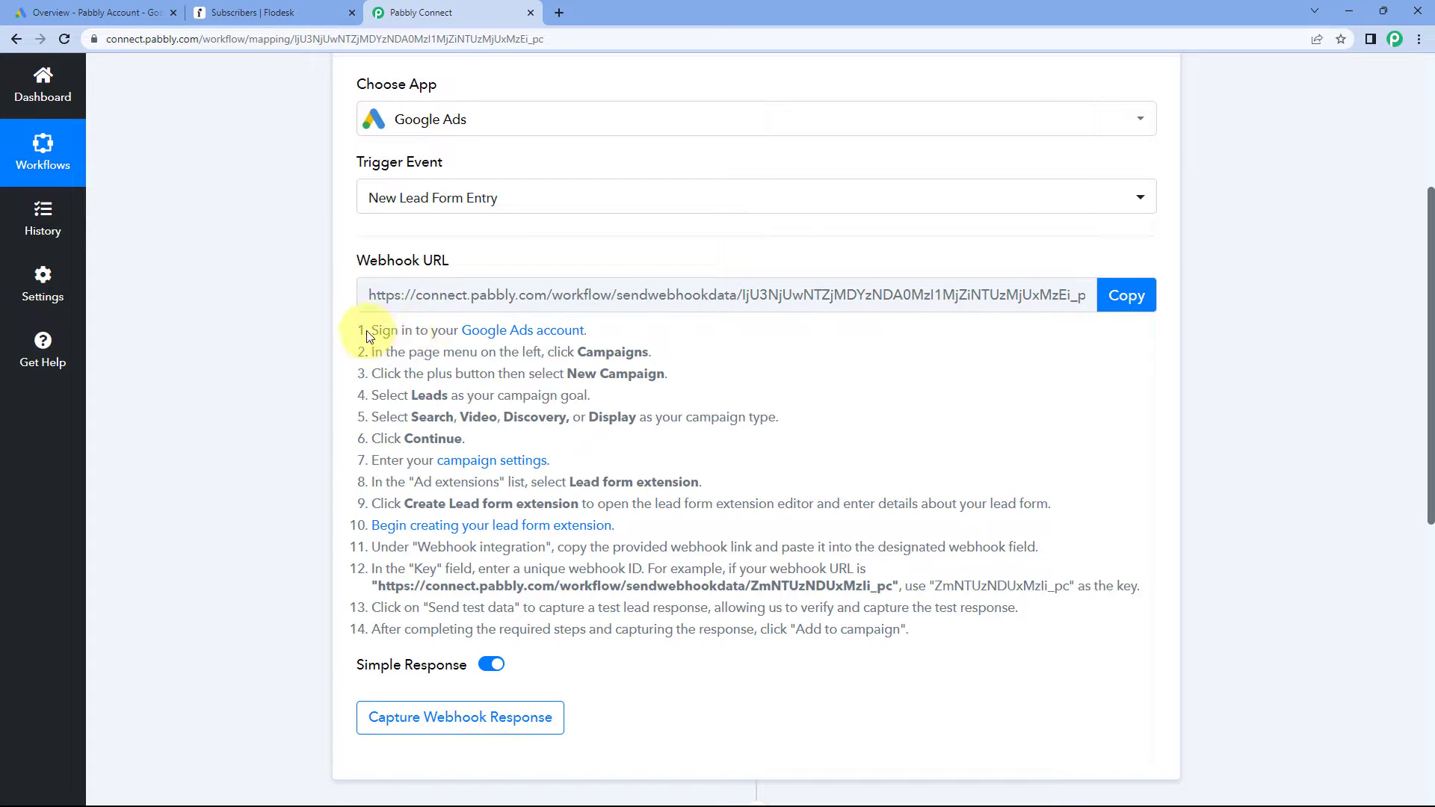
pyautogui.moveTo(366, 336); pyautogui.dragTo(914, 629)
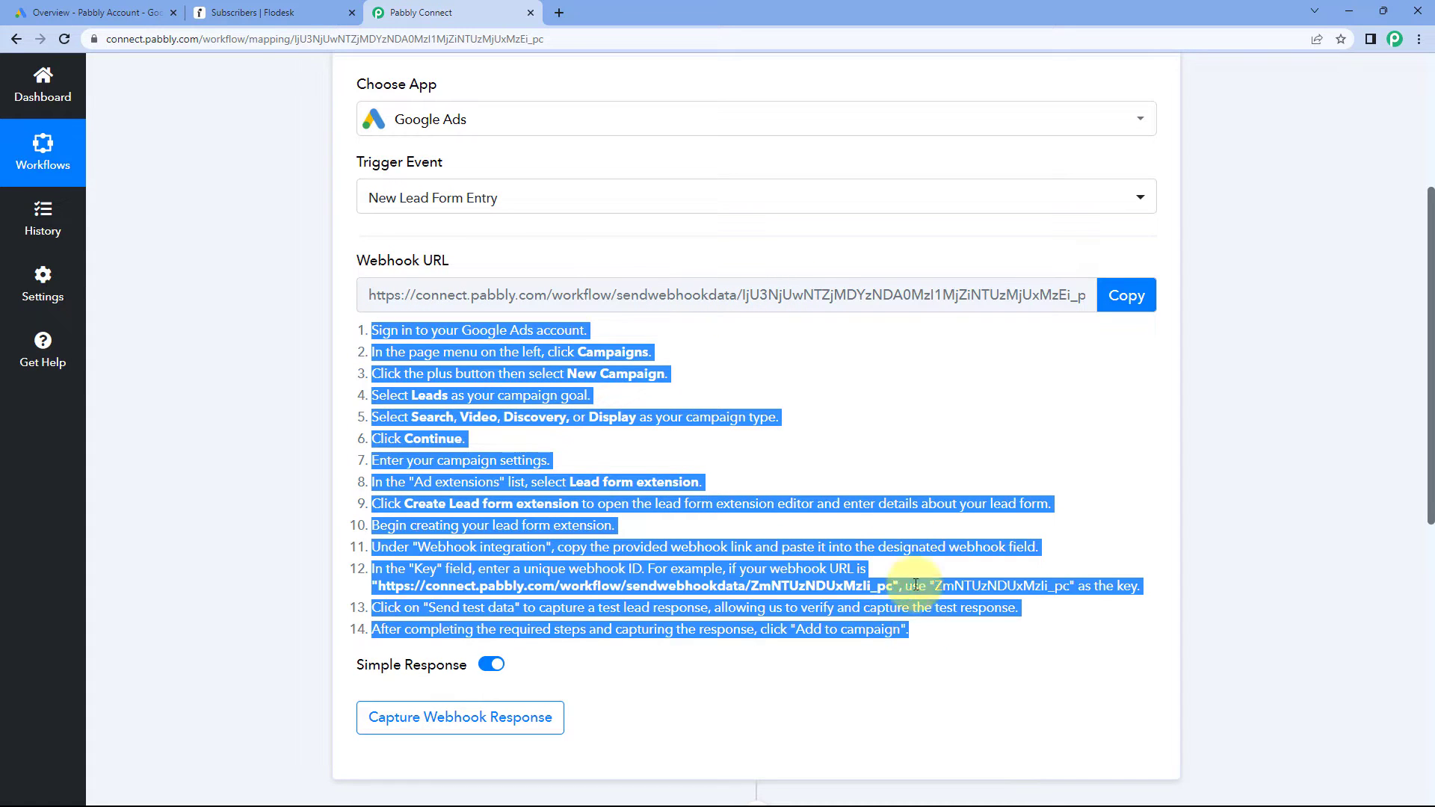
pyautogui.click(894, 477)
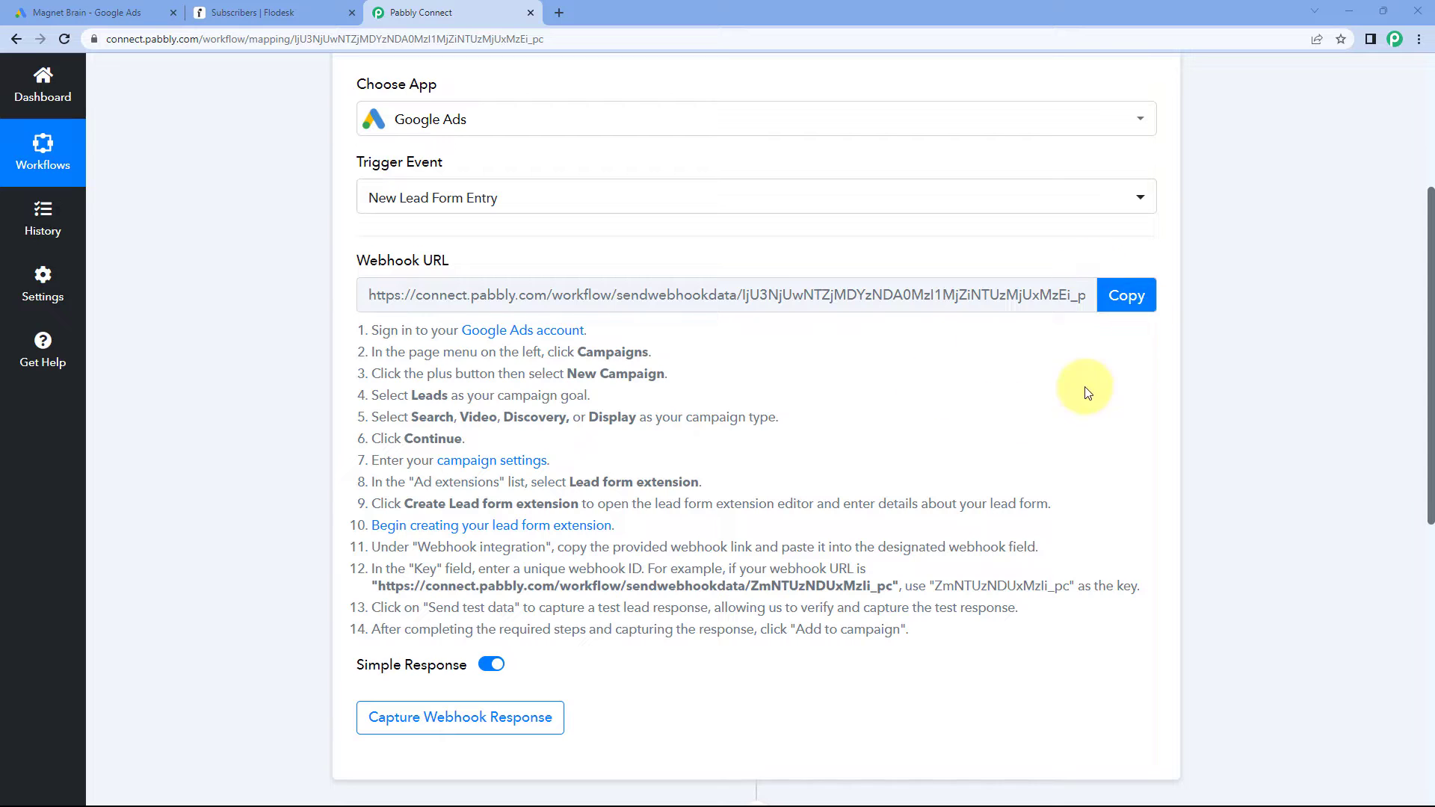
pyautogui.click(1125, 296)
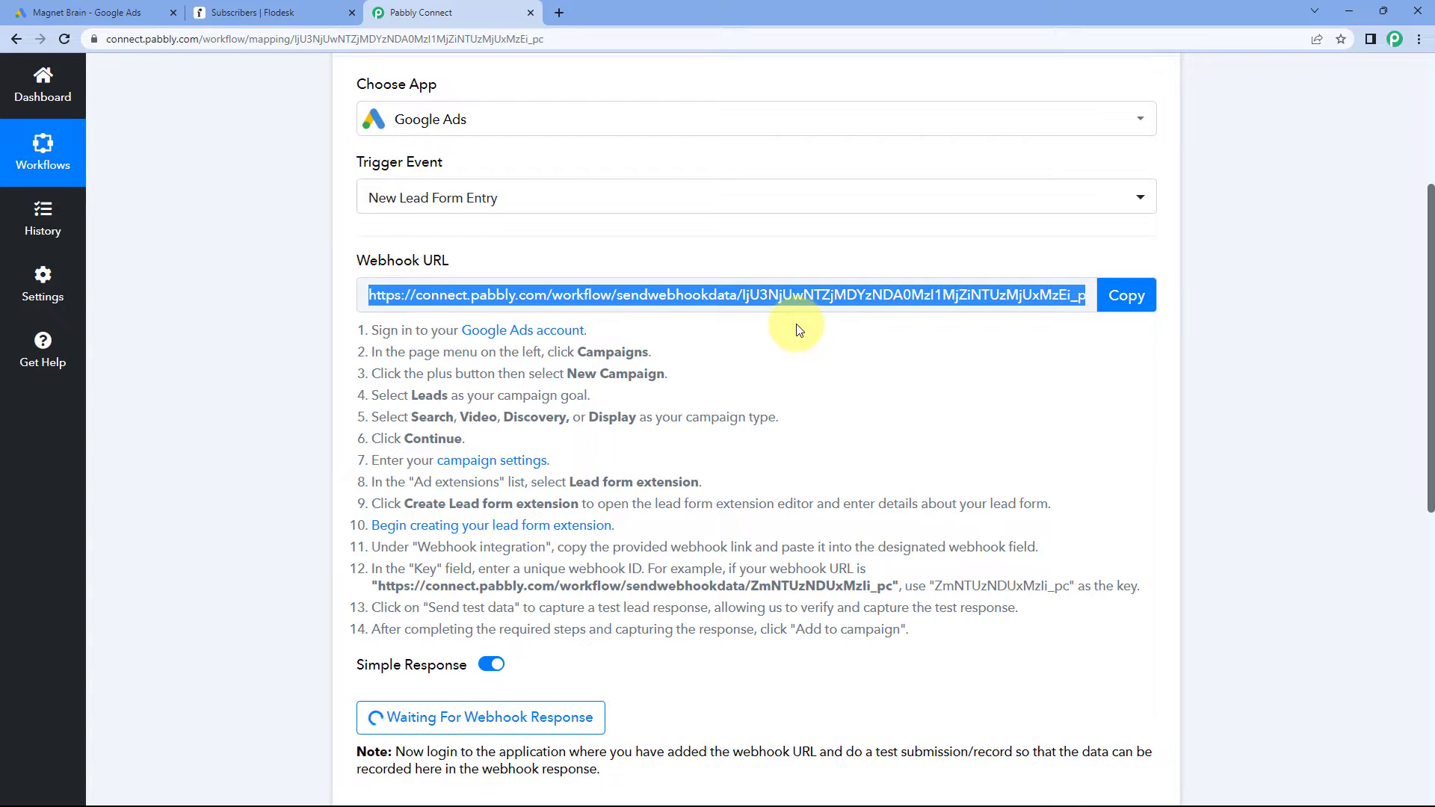
pyautogui.click(257, 262)
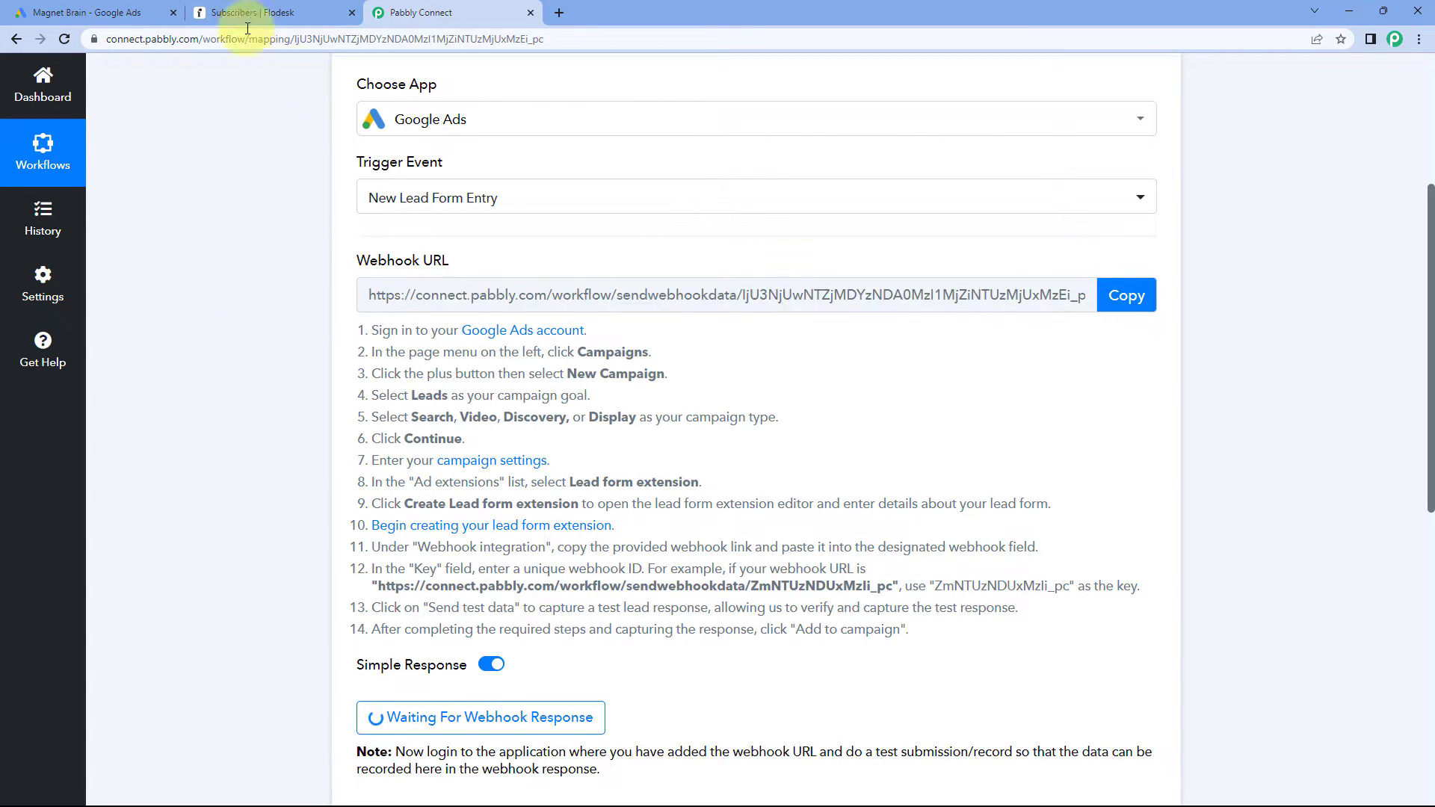
# Step: Switch to Google Ads and examine the lead form's preview, questions and remaining settings
pyautogui.click(124, 6)
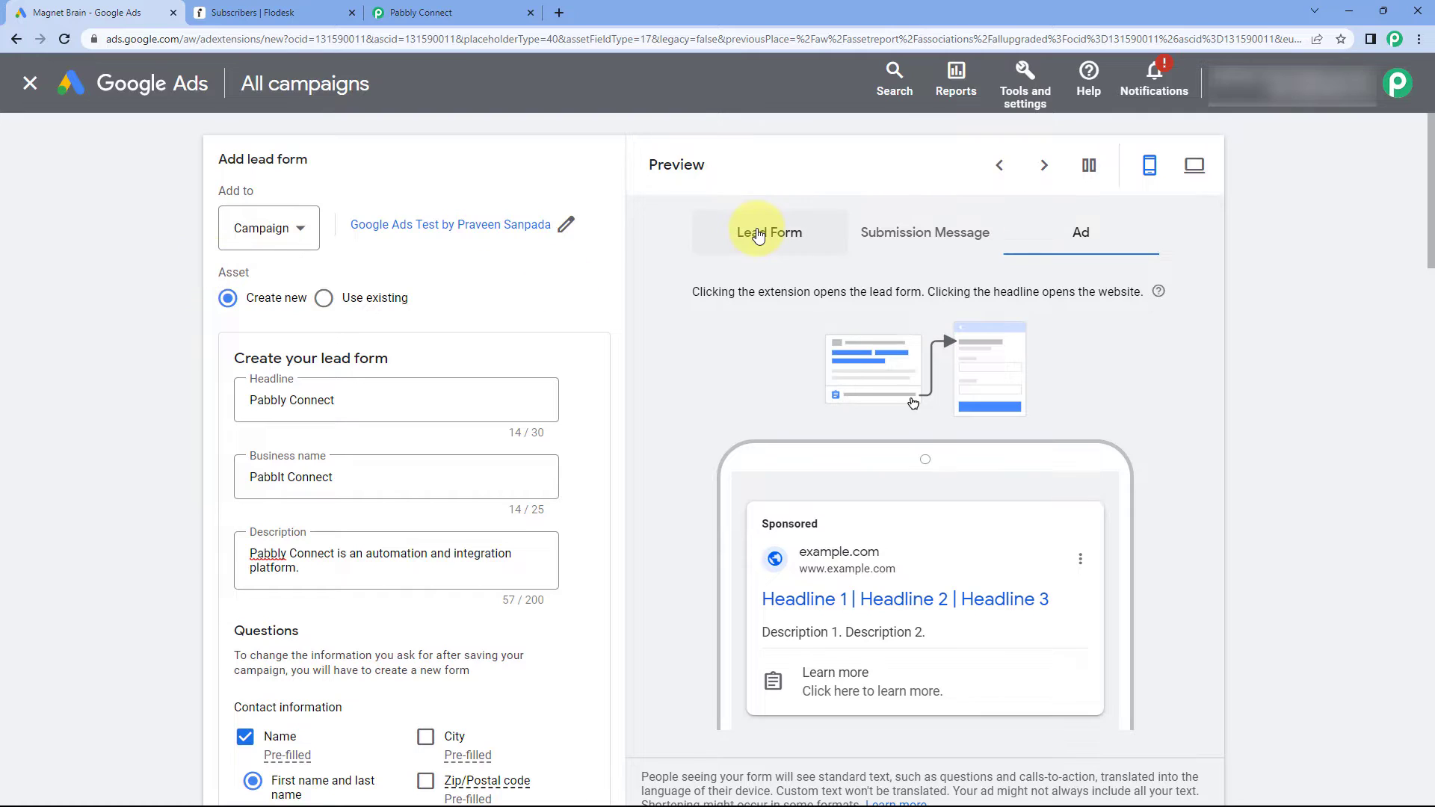
pyautogui.click(769, 233)
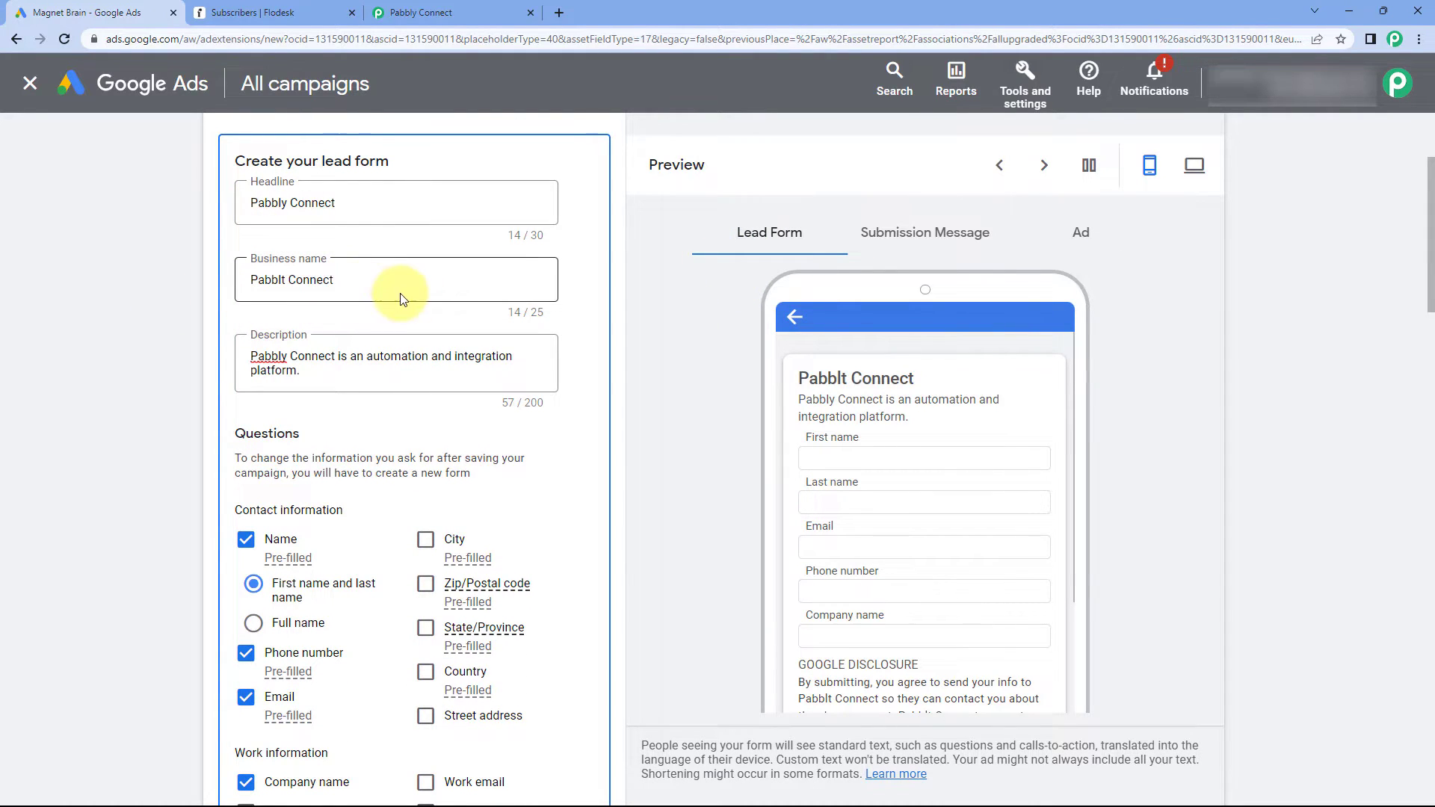
pyautogui.scroll(-1, 449, 410)
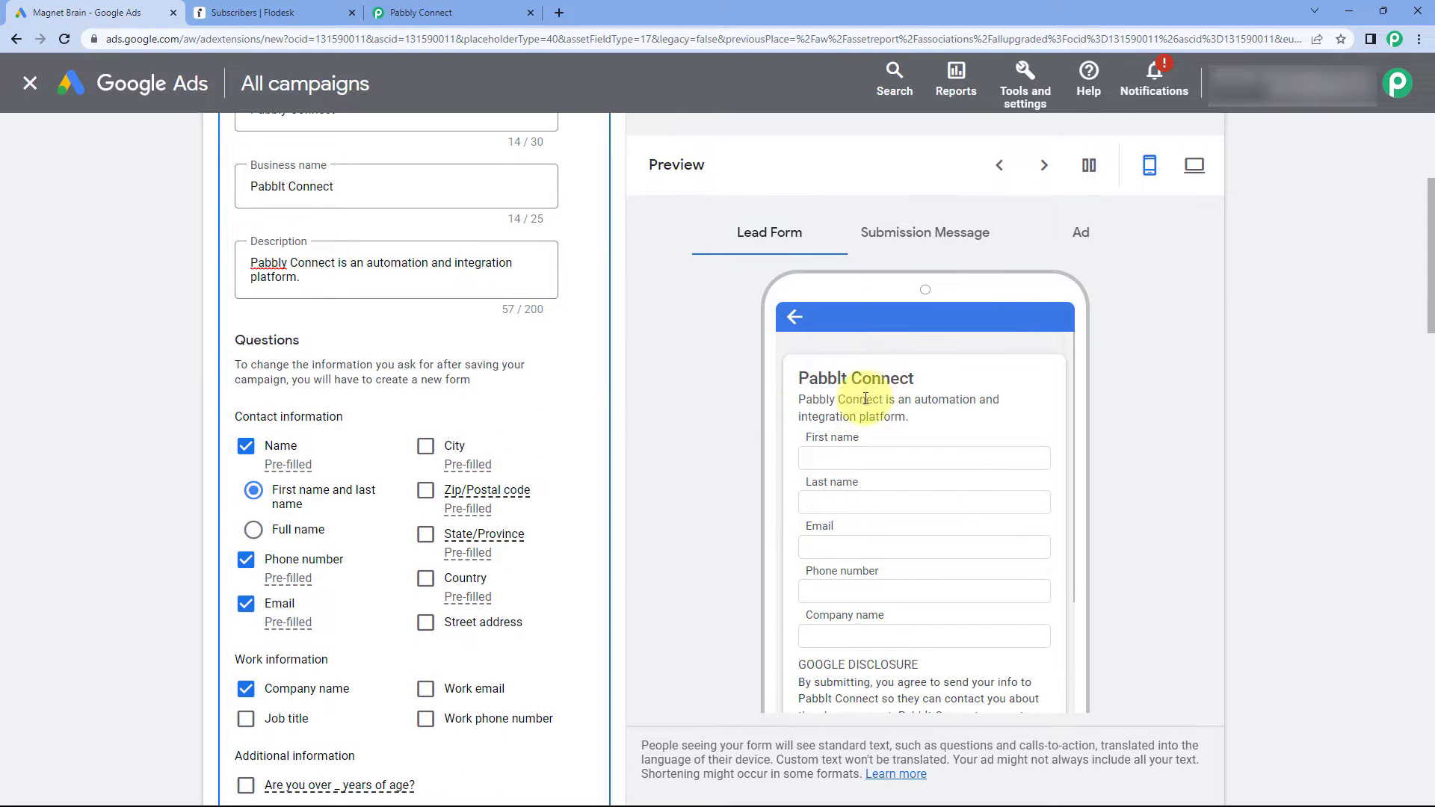
pyautogui.scroll(-2, 848, 401)
pyautogui.scroll(1, 856, 423)
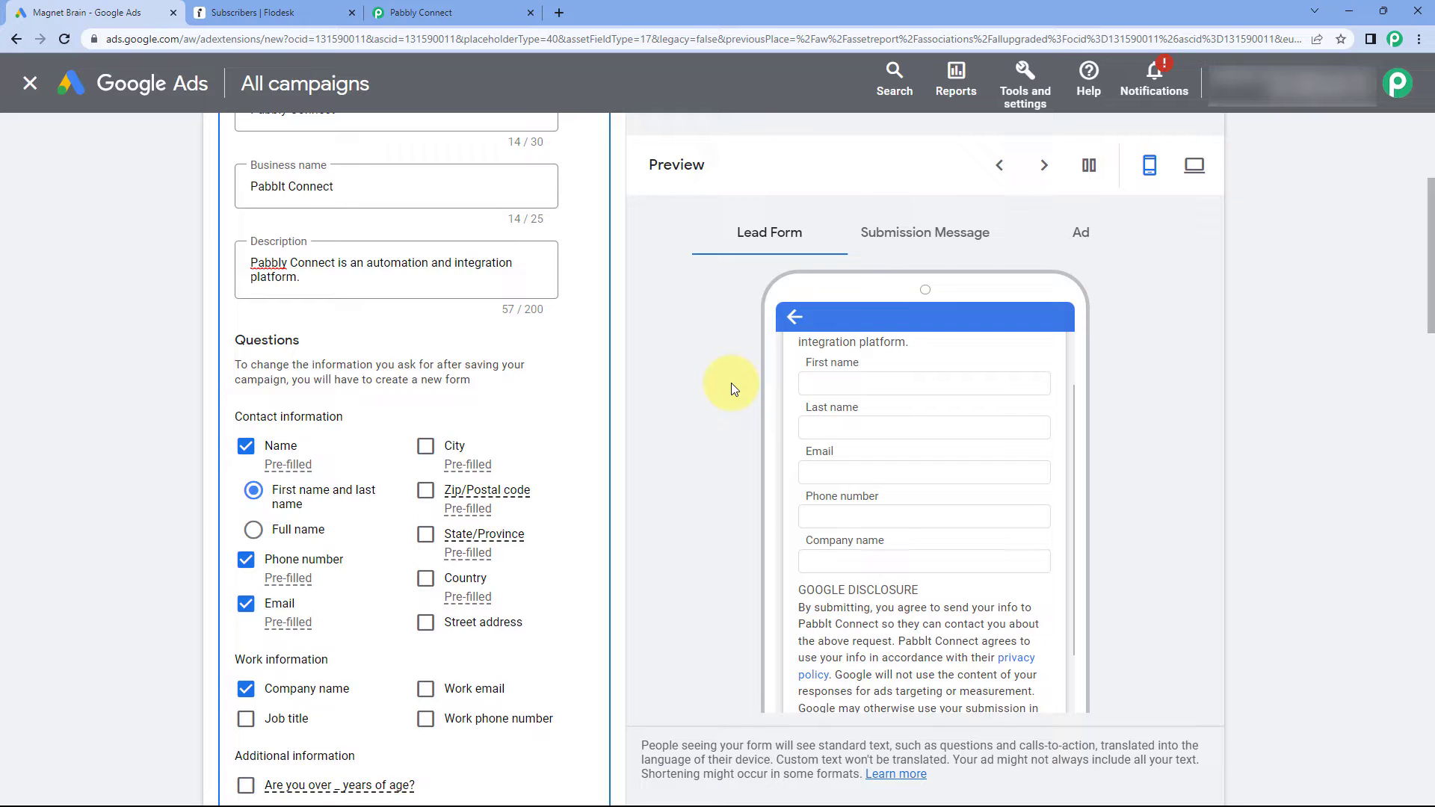
pyautogui.scroll(-12, 136, 334)
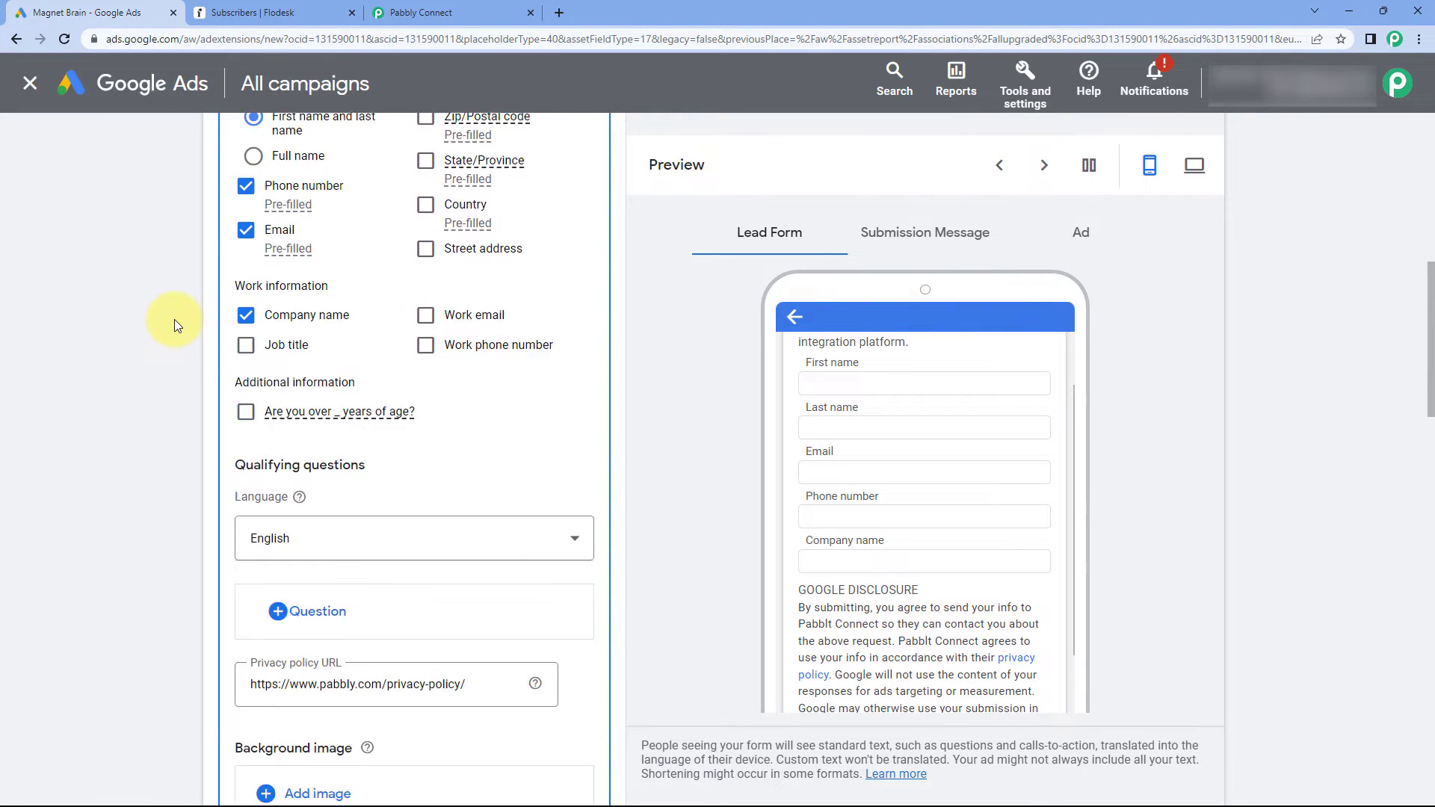
pyautogui.scroll(-12, 164, 284)
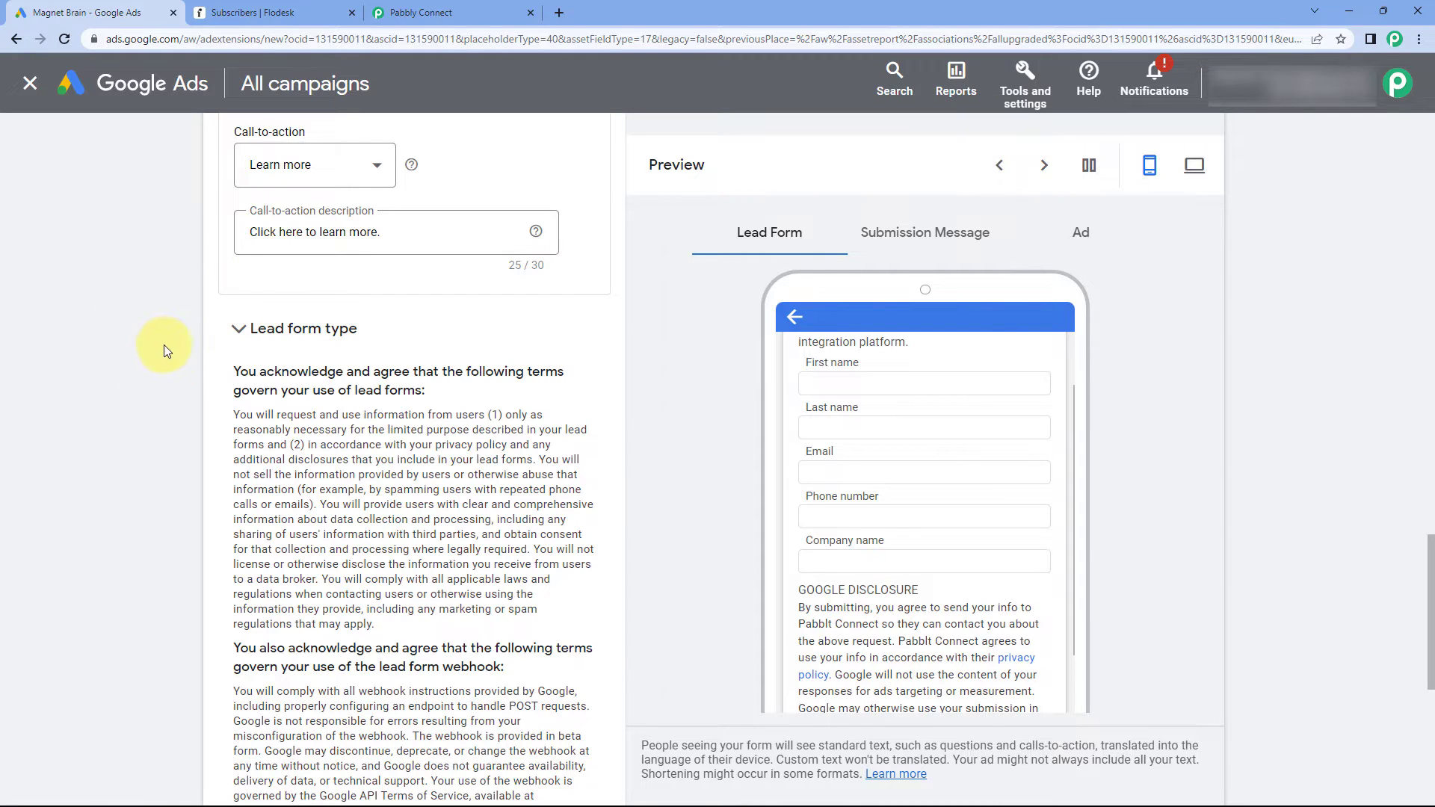
# Step: Expand the other data integration options for exporting leads from the Google Ads lead form
pyautogui.click(434, 13)
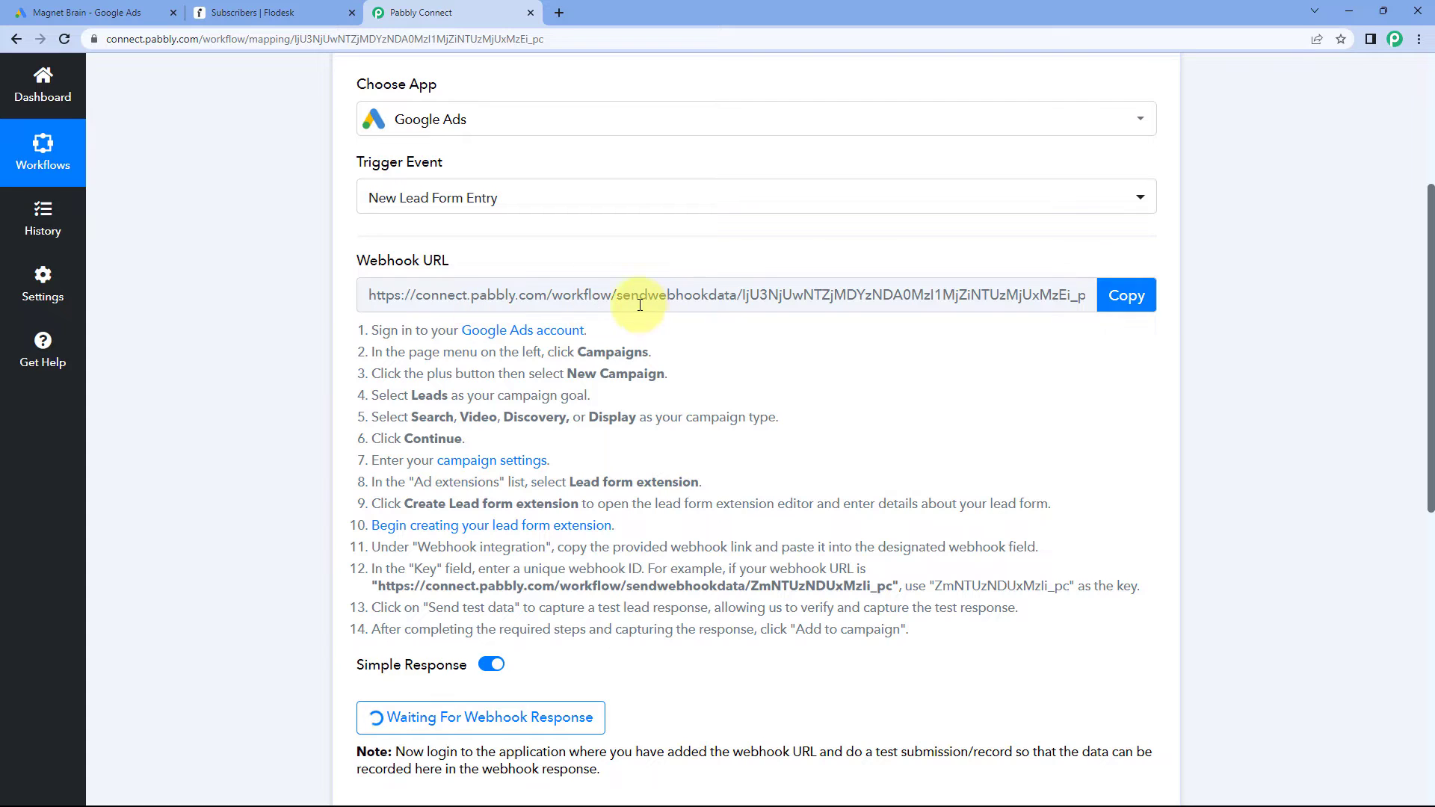
pyautogui.click(86, 13)
pyautogui.scroll(-6, 246, 350)
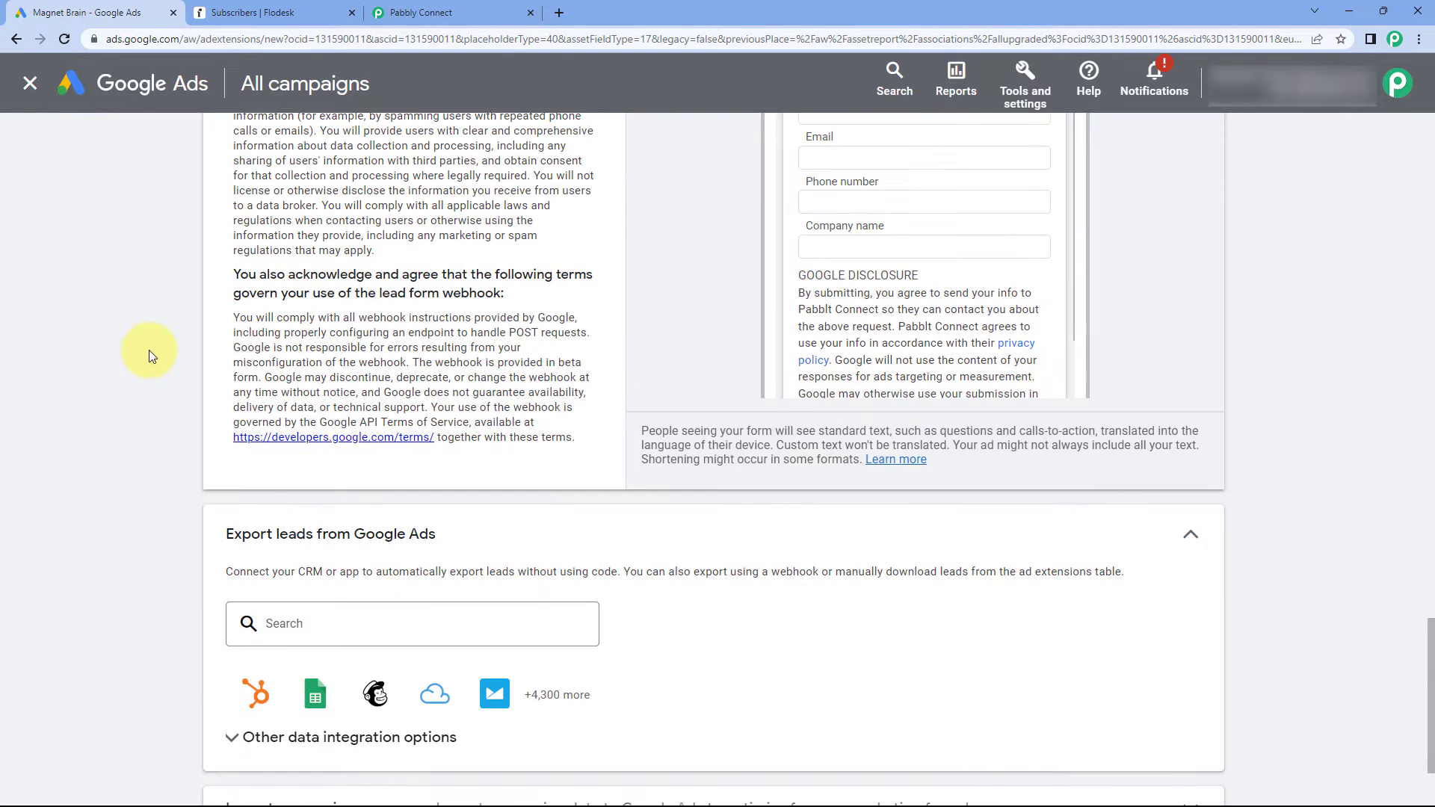
pyautogui.click(284, 441)
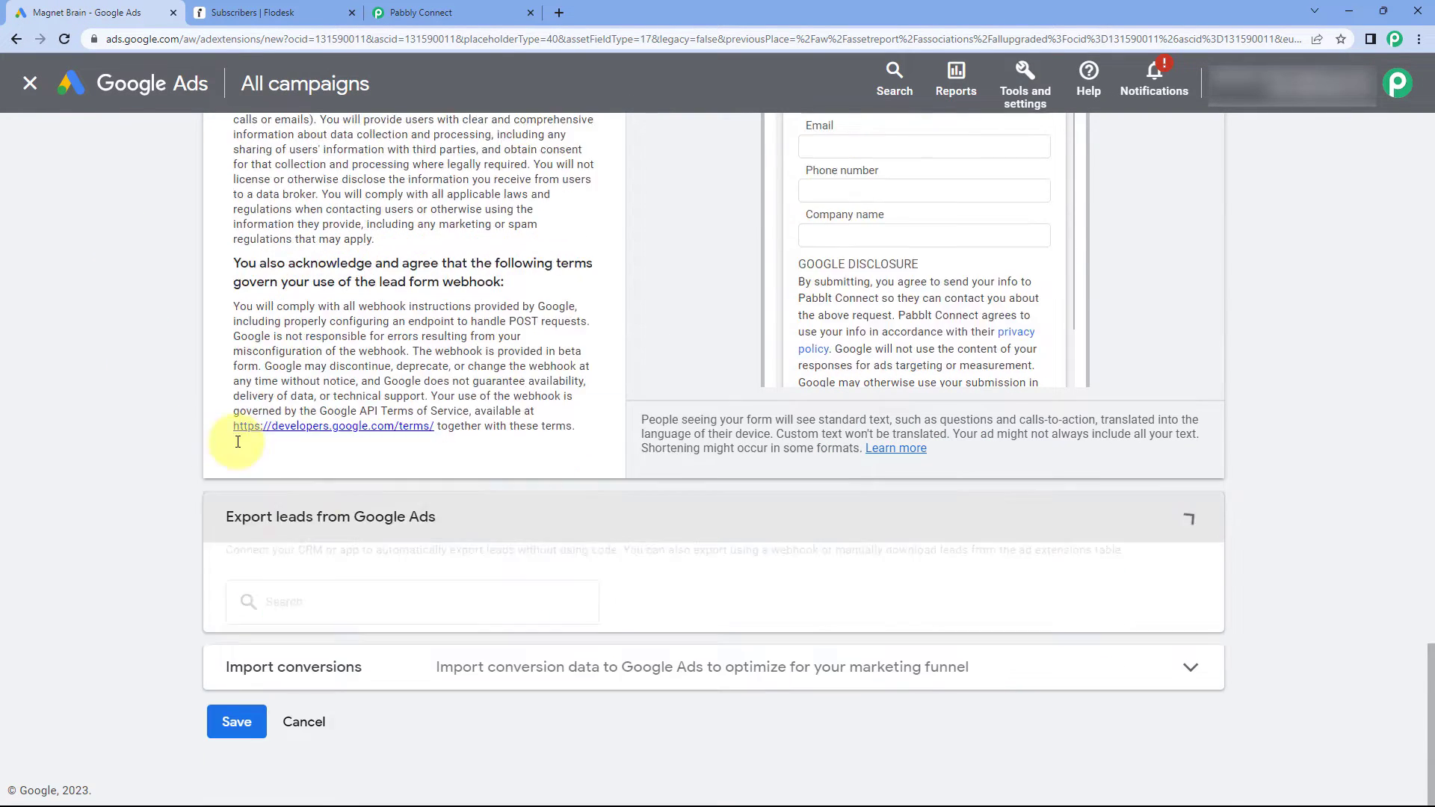
pyautogui.click(321, 622)
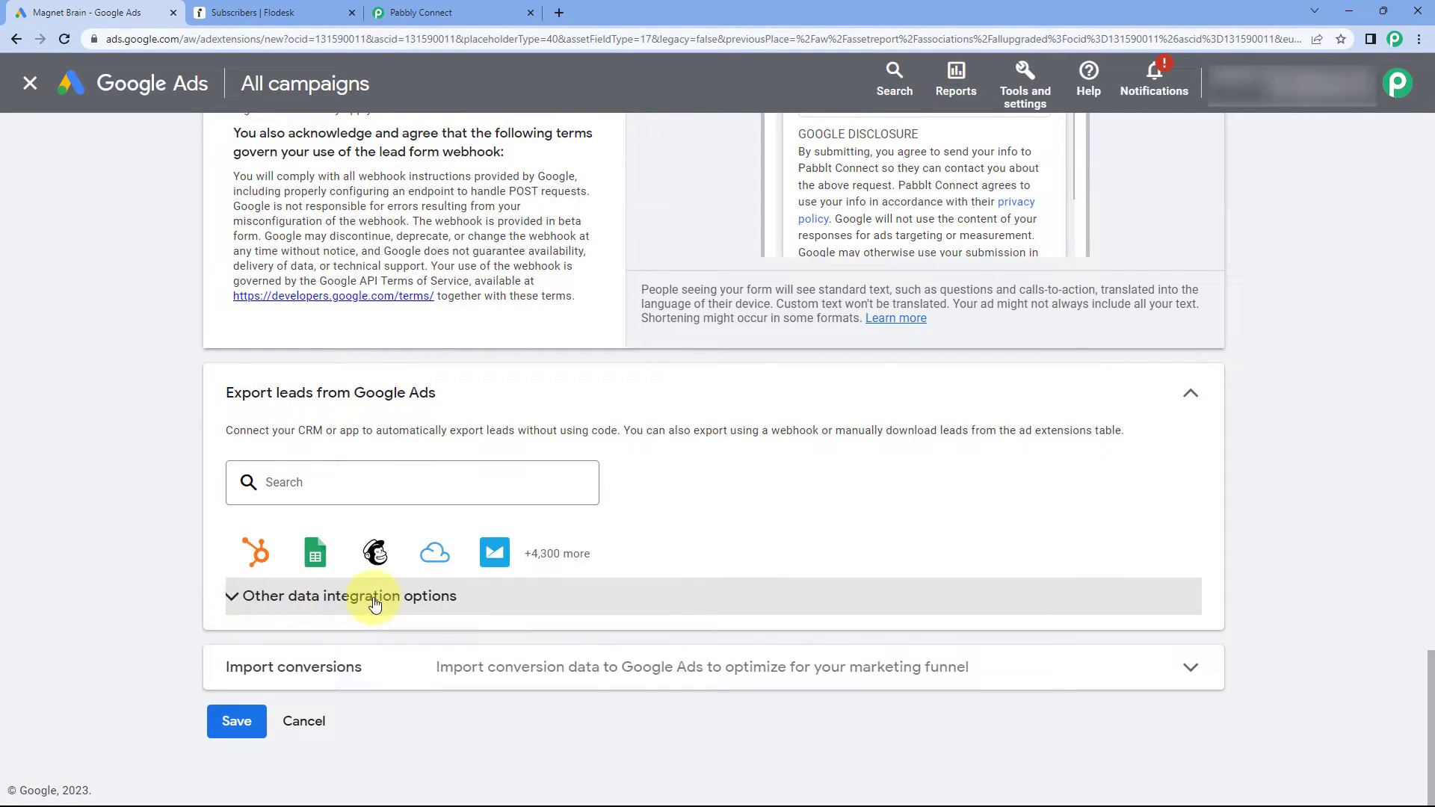
pyautogui.click(246, 604)
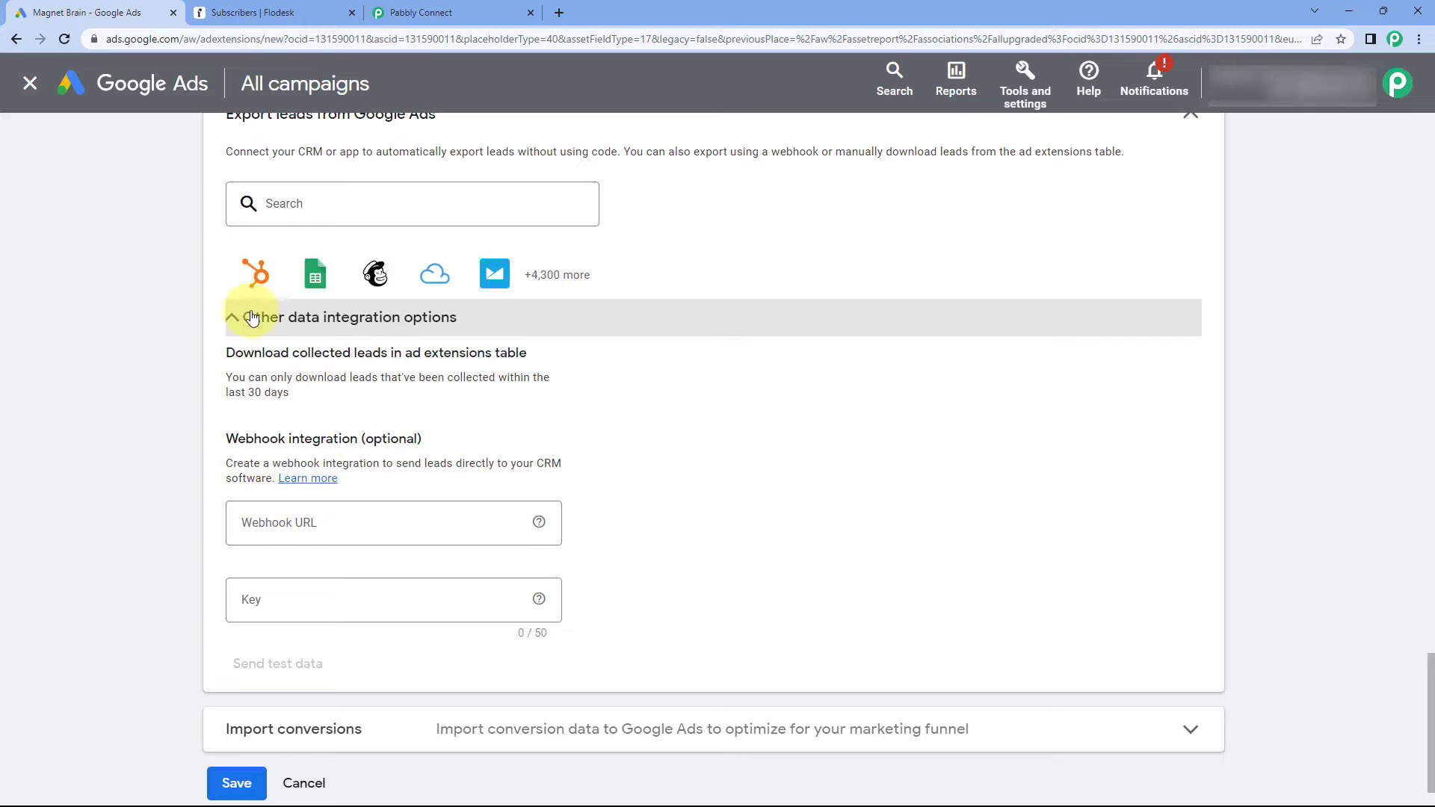
# Step: Copy the trigger's webhook URL from Pabbly Connect and paste it into the lead form's Webhook URL field in Google Ads
pyautogui.click(444, 15)
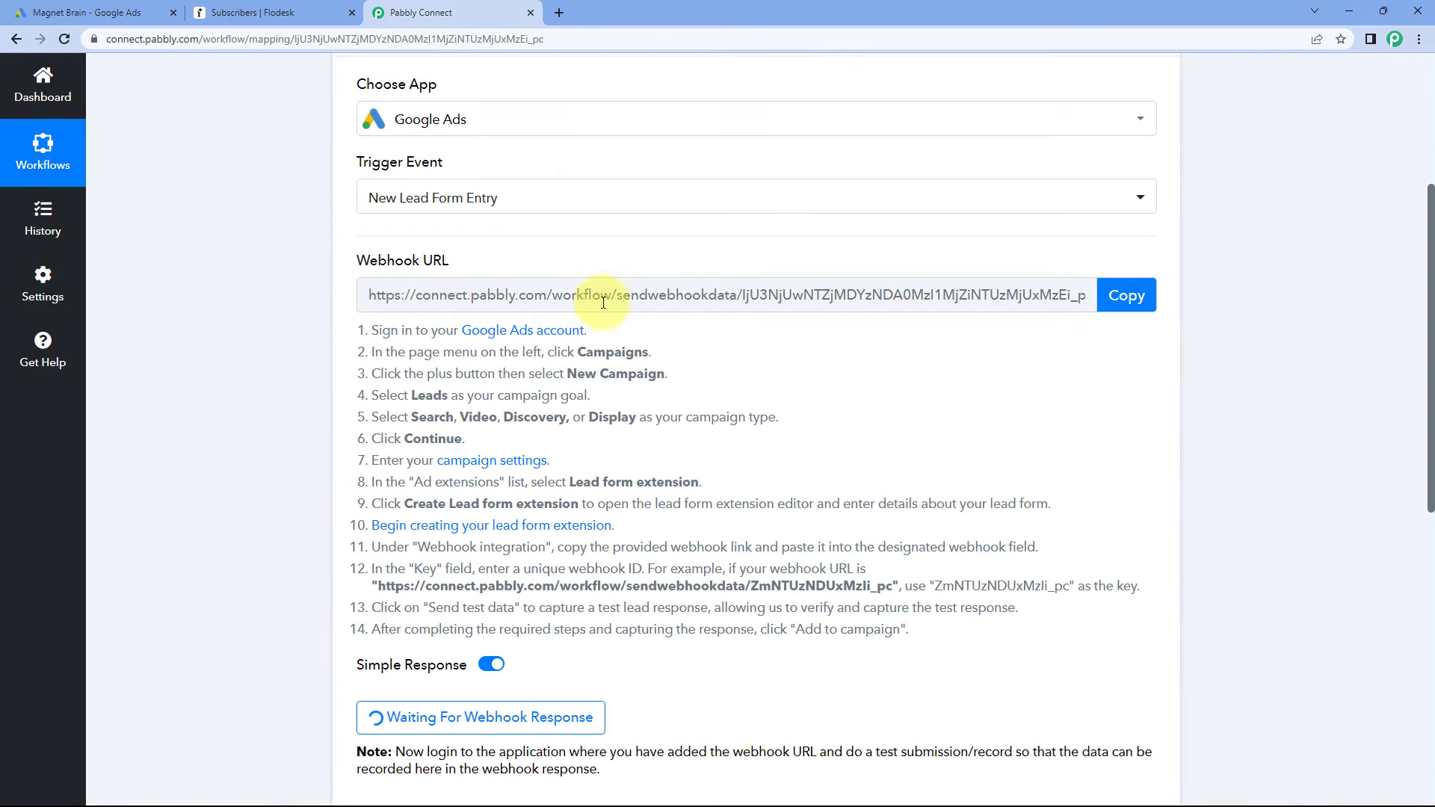
pyautogui.click(1126, 297)
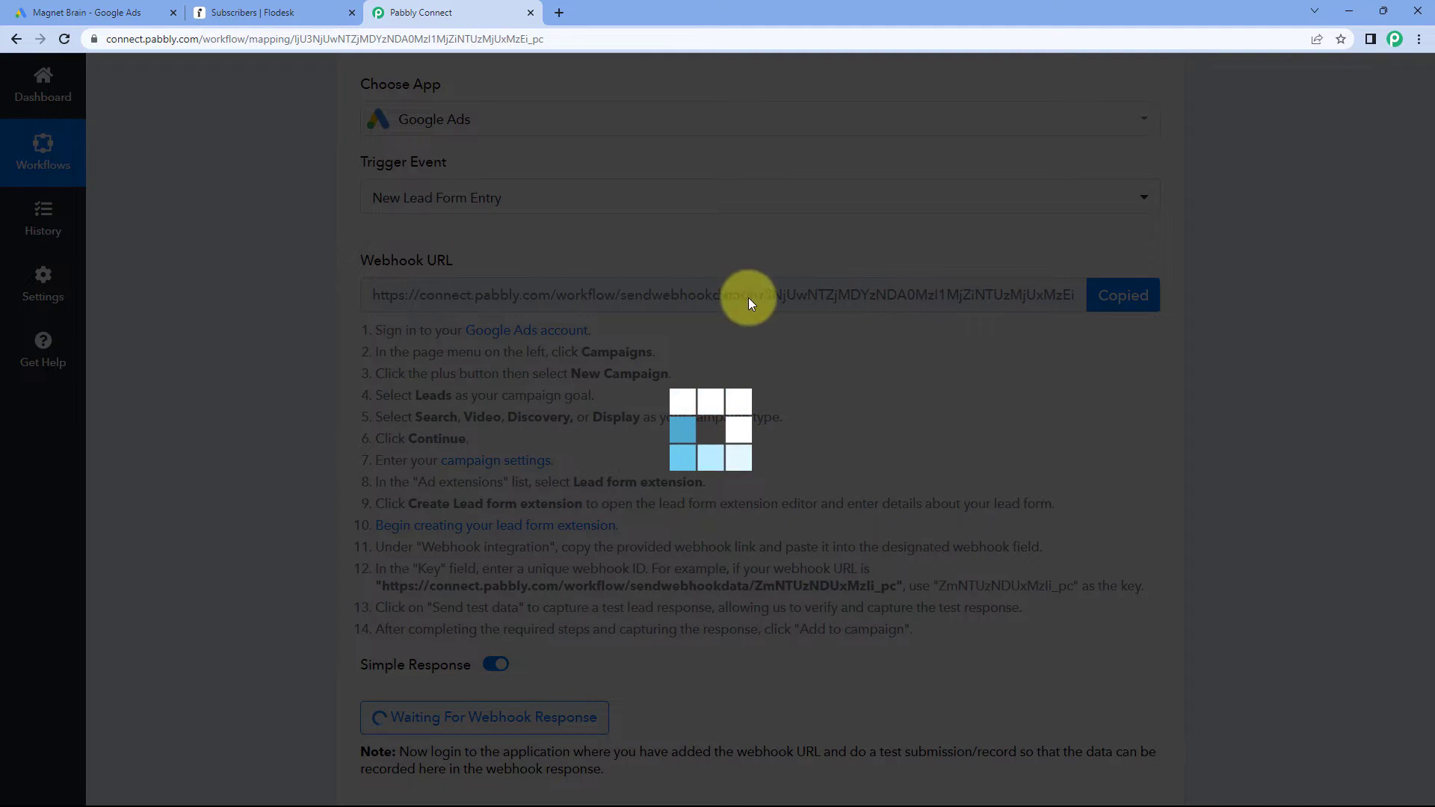
pyautogui.click(82, 12)
pyautogui.click(284, 523)
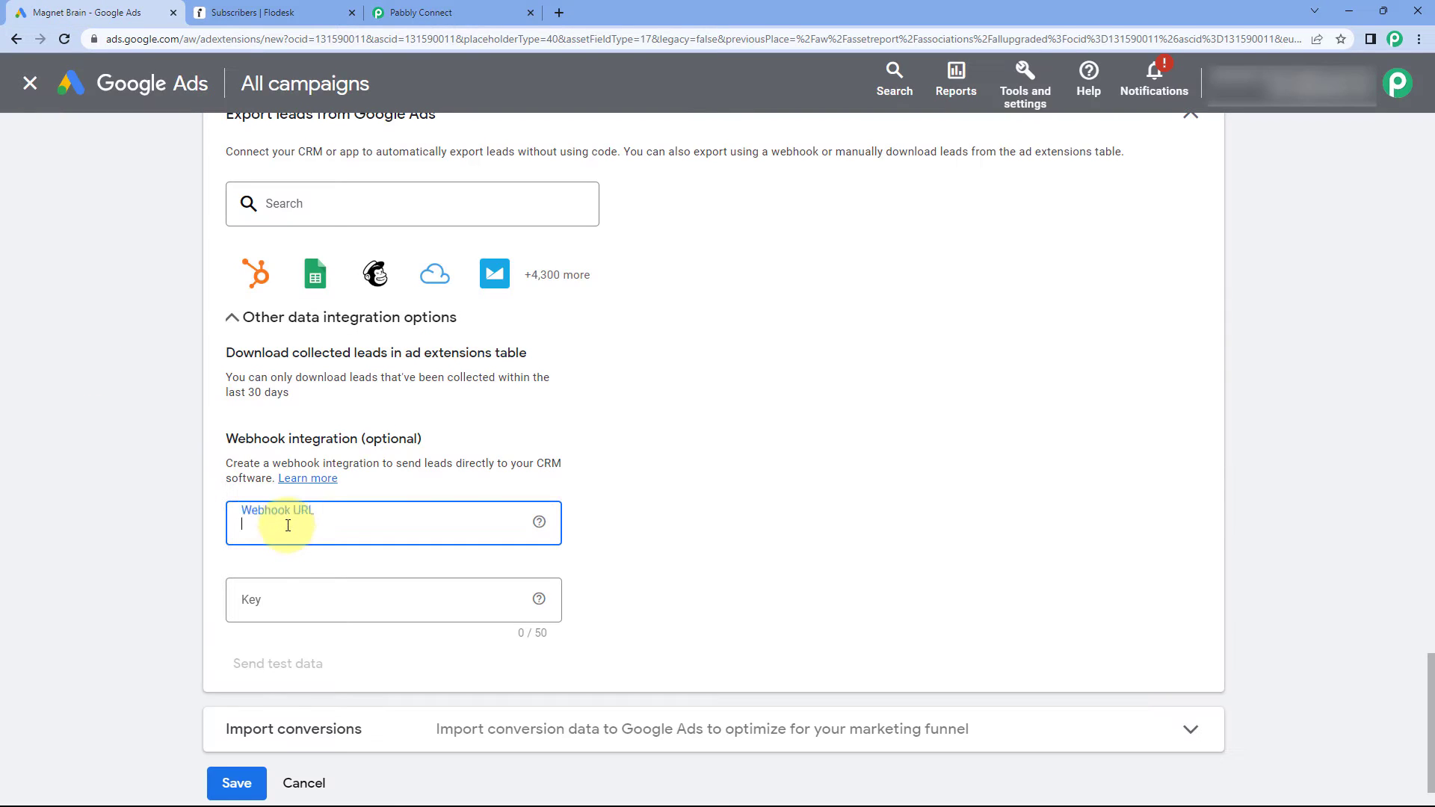
pyautogui.rightClick(287, 525)
pyautogui.click(329, 378)
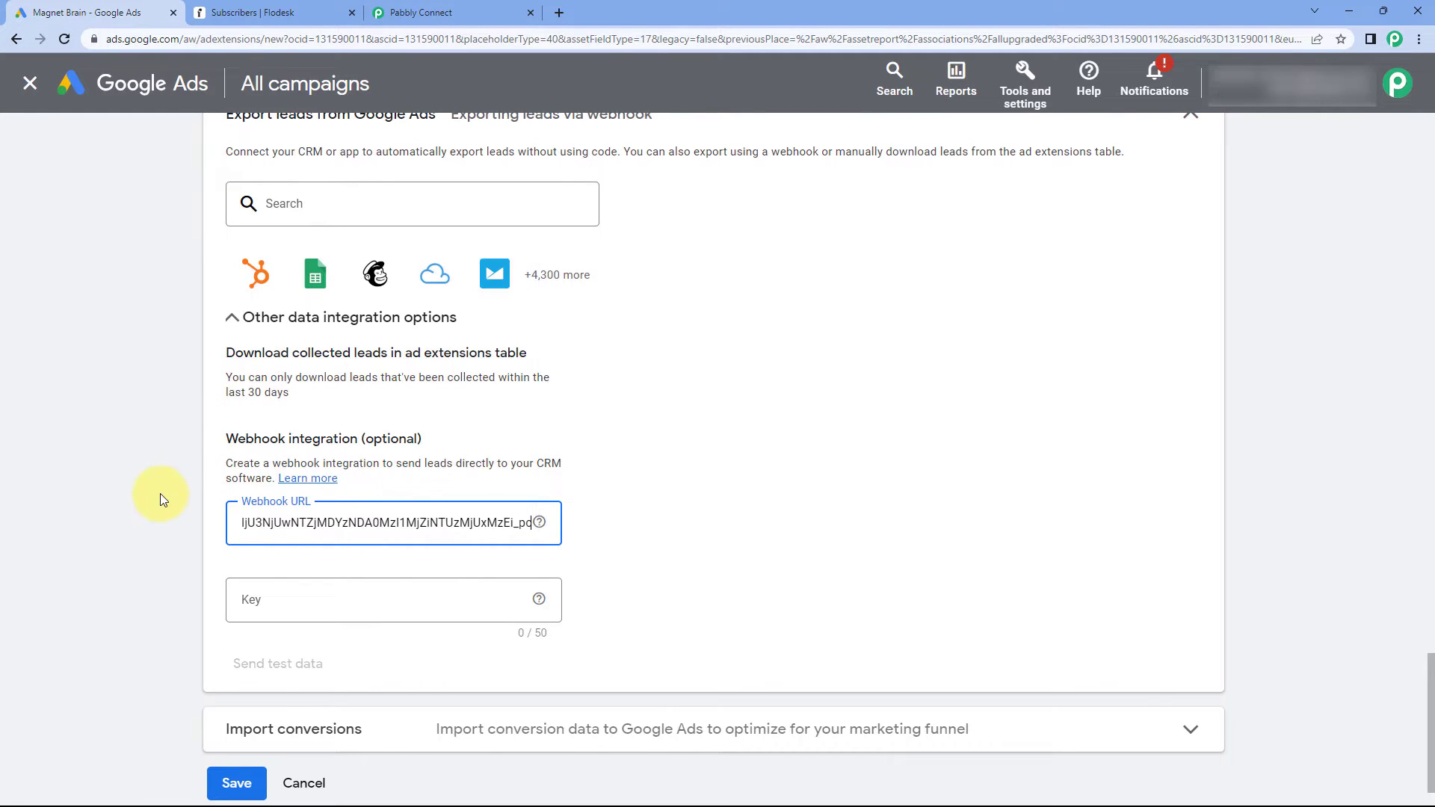
pyautogui.click(160, 493)
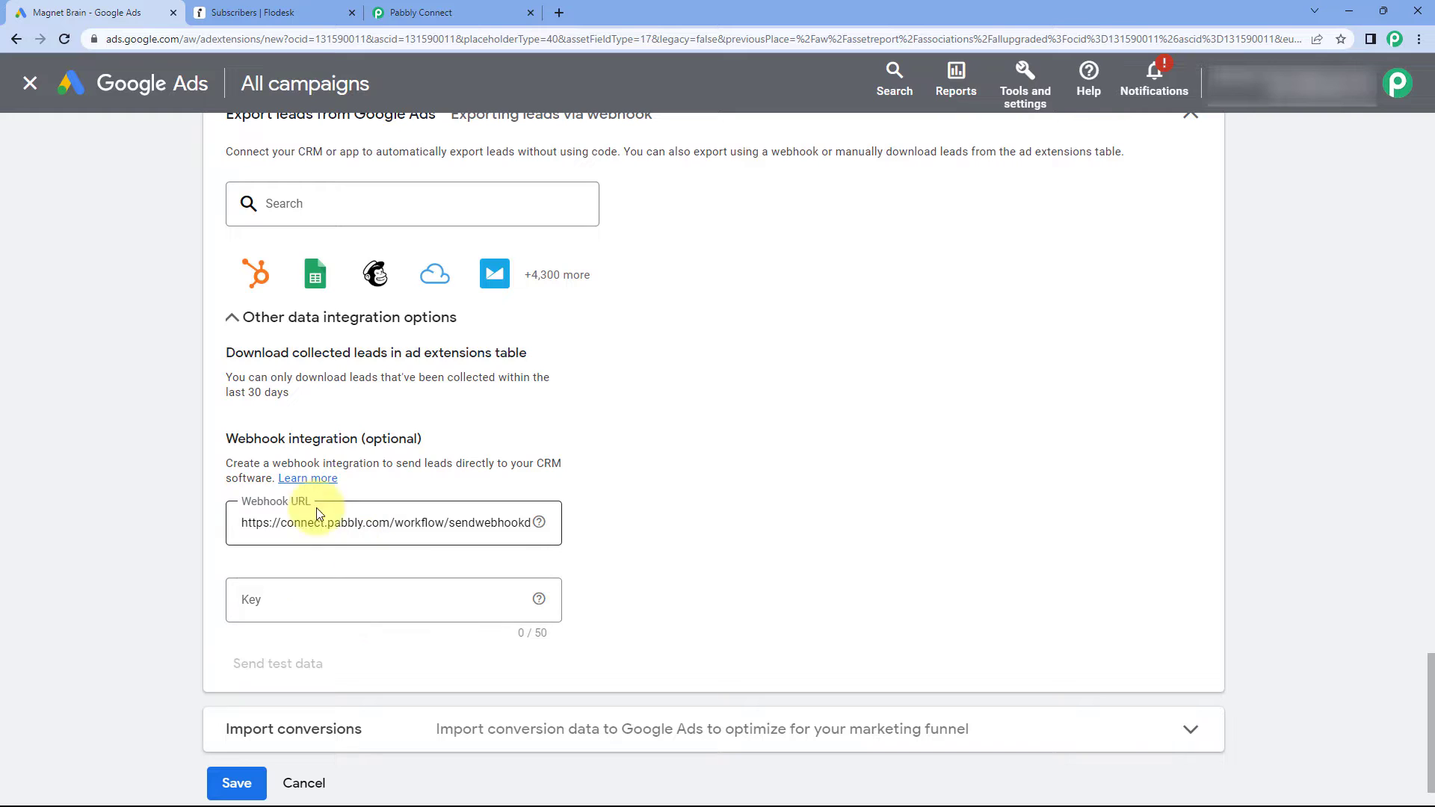
# Step: Copy the webhook URL from Pabbly Connect into a new browser tab and copy only the unique ID after "sendwebhookdata/"
pyautogui.click(444, 9)
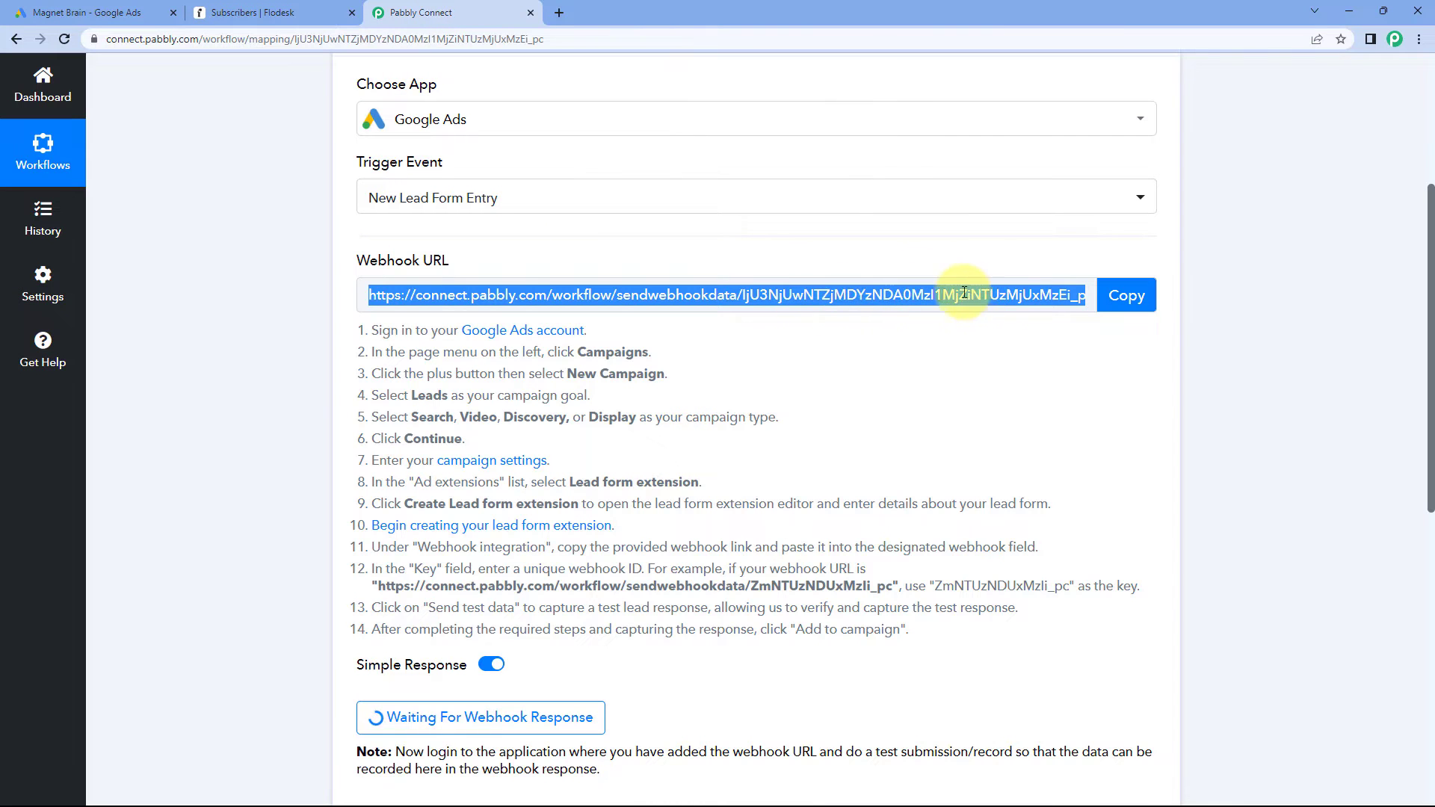
pyautogui.click(1127, 295)
pyautogui.click(561, 13)
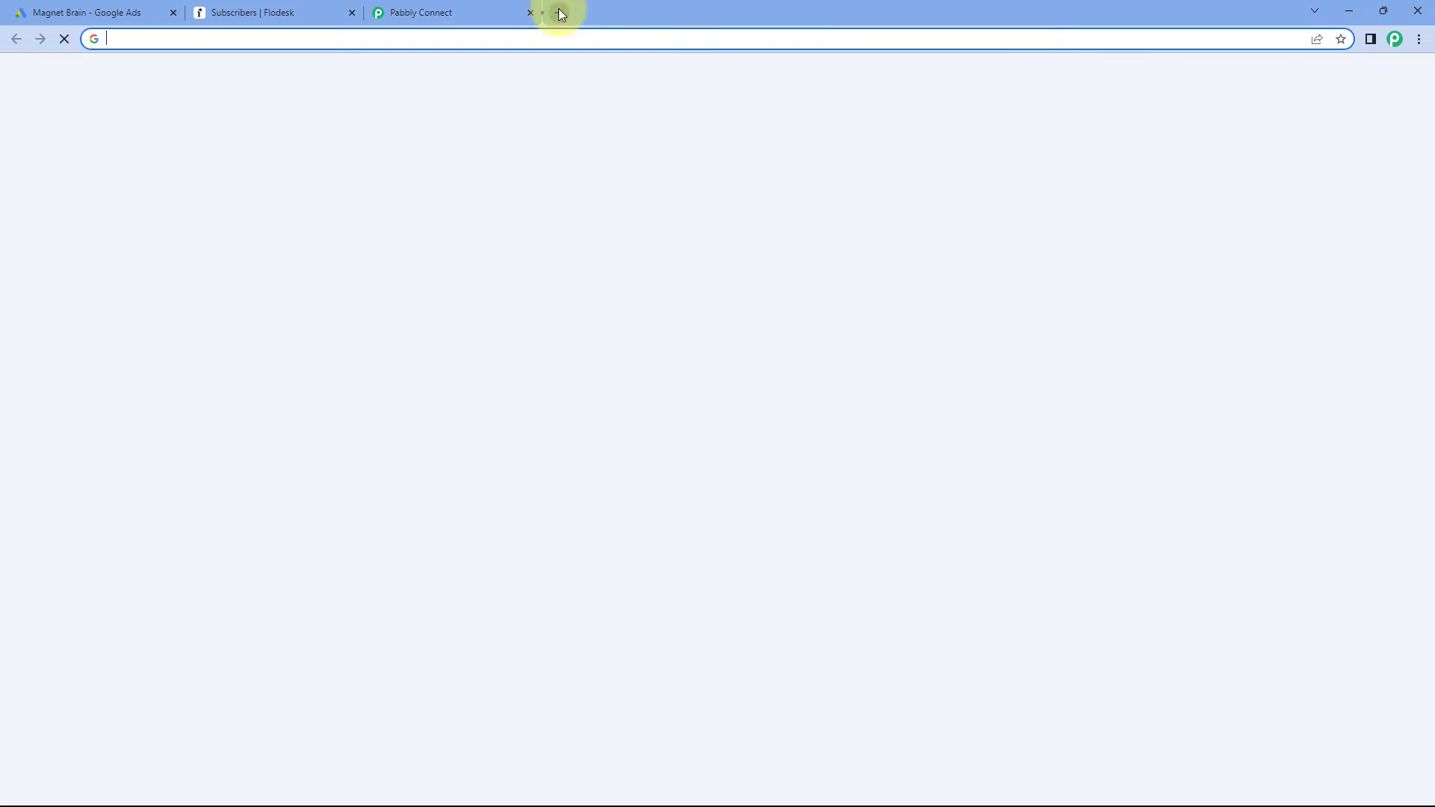
pyautogui.hotkey('ctrl', 'v')
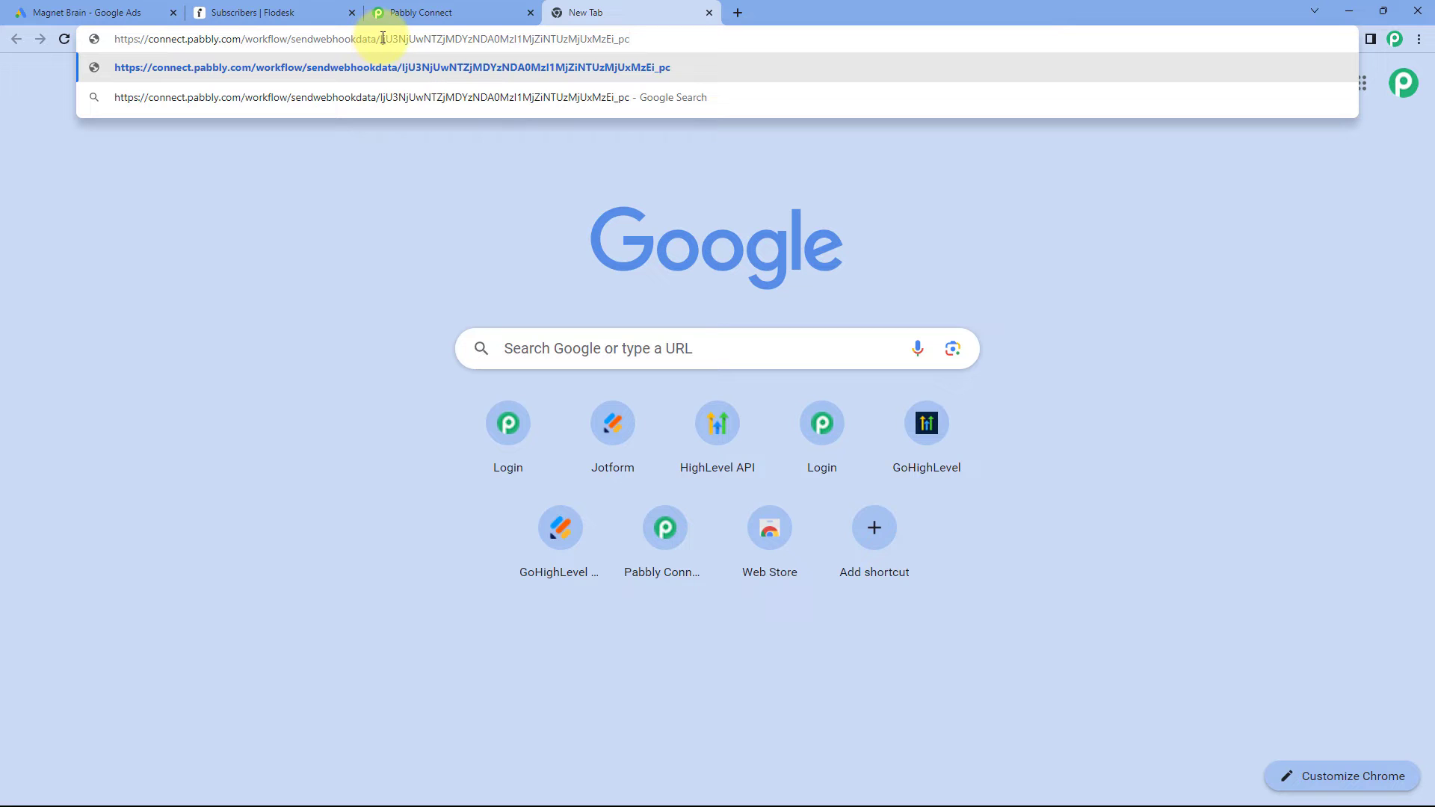
pyautogui.moveTo(381, 39); pyautogui.dragTo(645, 39)
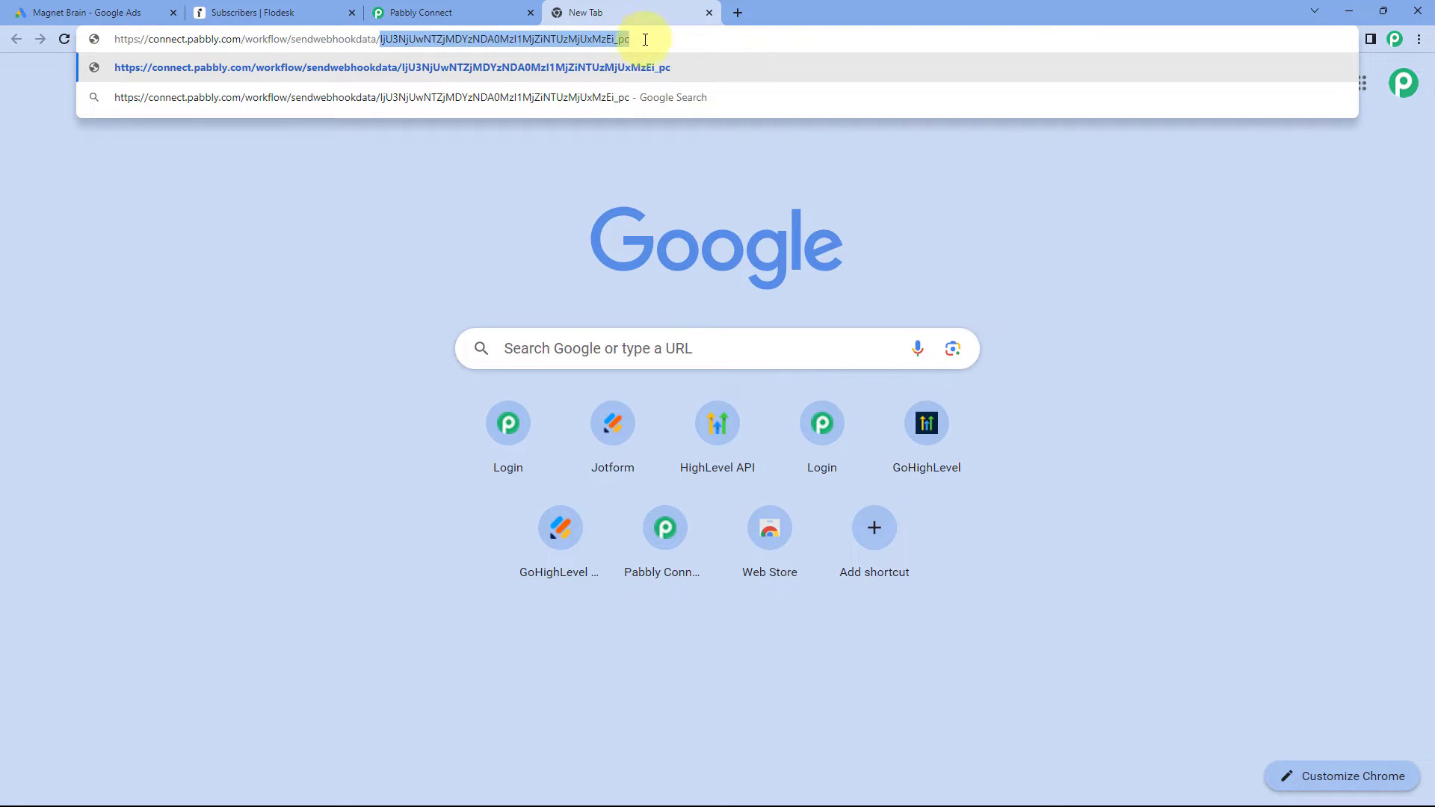
pyautogui.rightClick(538, 36)
pyautogui.click(595, 119)
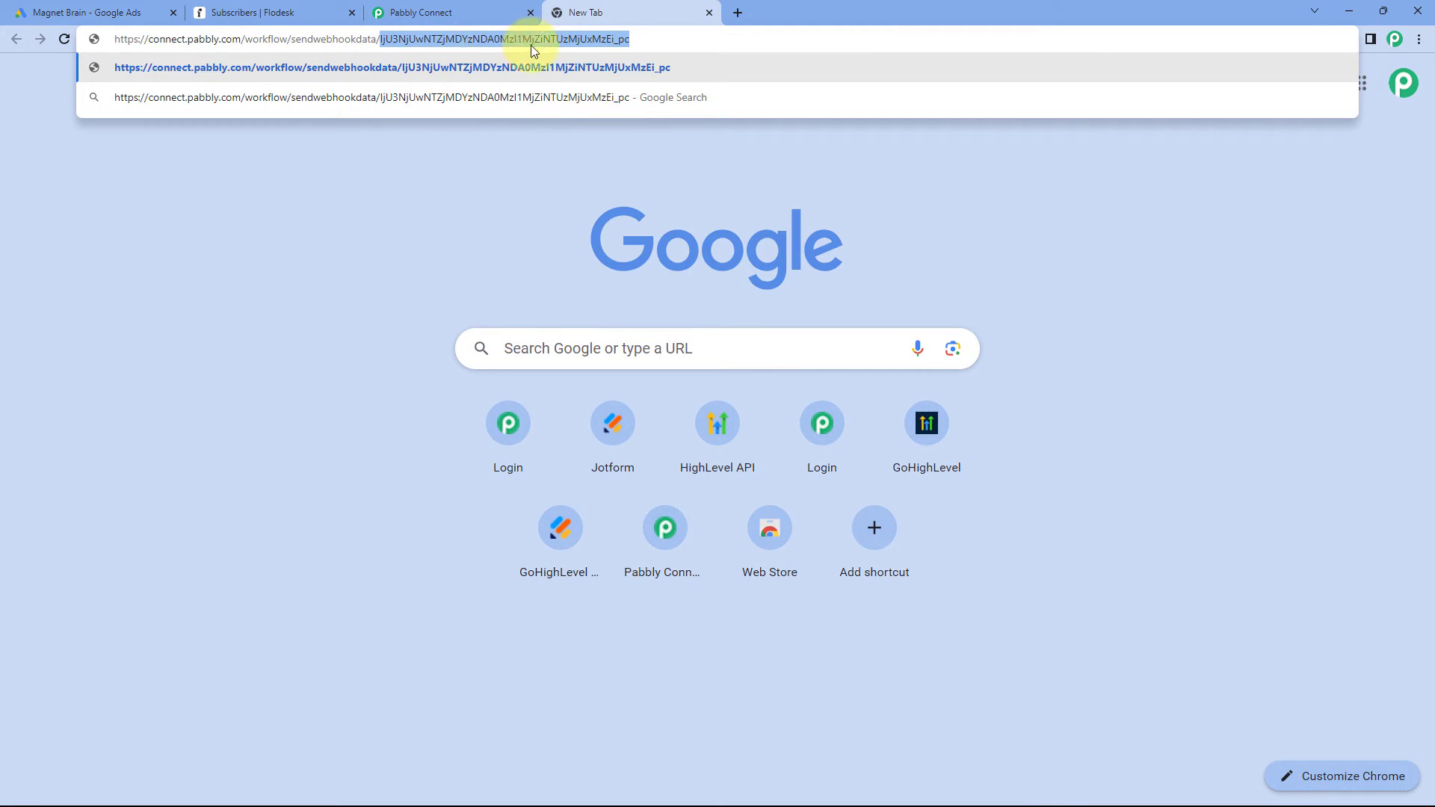
# Step: Switch back to Google Ads and paste the copied webhook ID as the webhook integration's Key
pyautogui.click(101, 13)
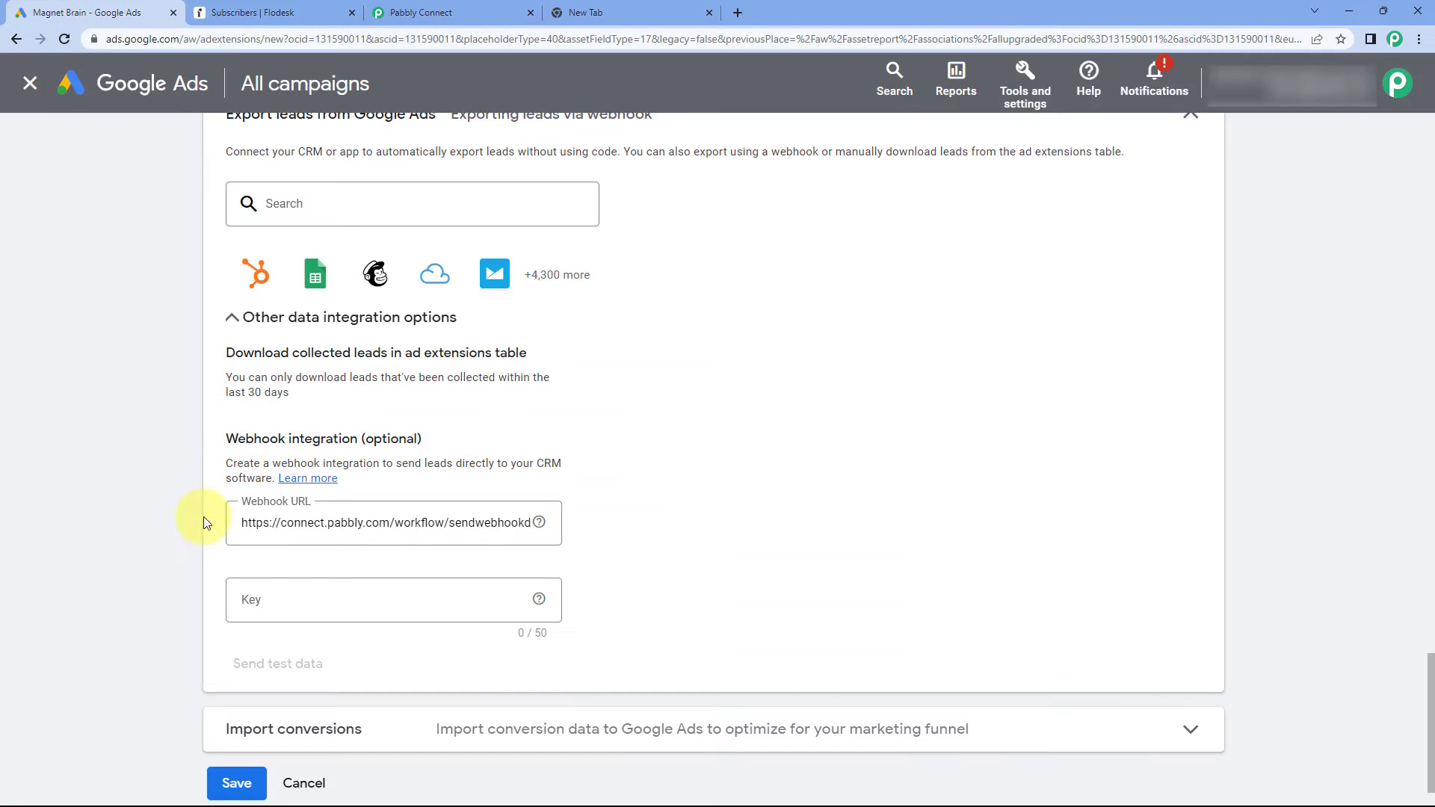
pyautogui.click(272, 595)
pyautogui.rightClick(273, 596)
pyautogui.click(307, 454)
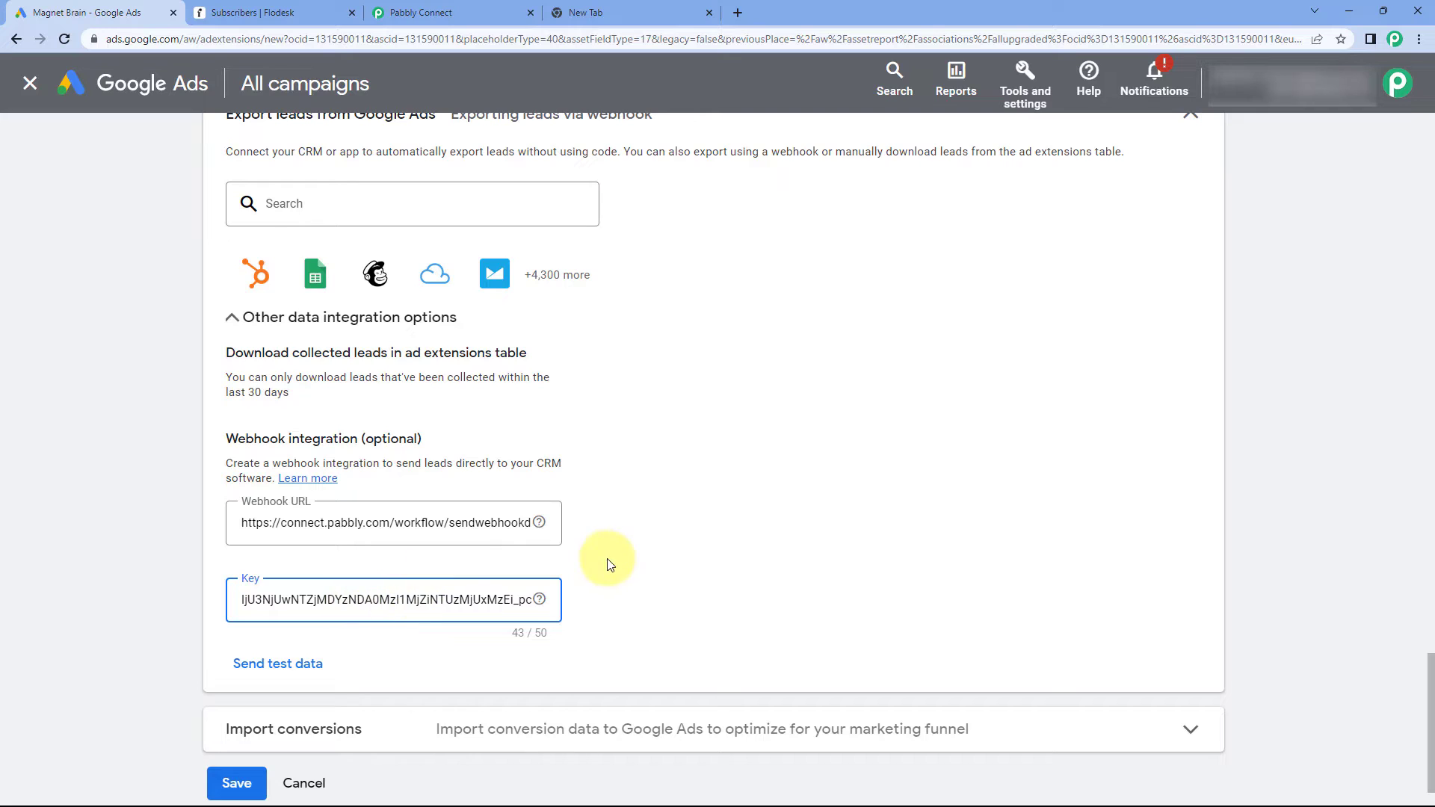
# Step: Send test data from the lead form's webhook integration and review the lead export section
pyautogui.scroll(-1, 586, 570)
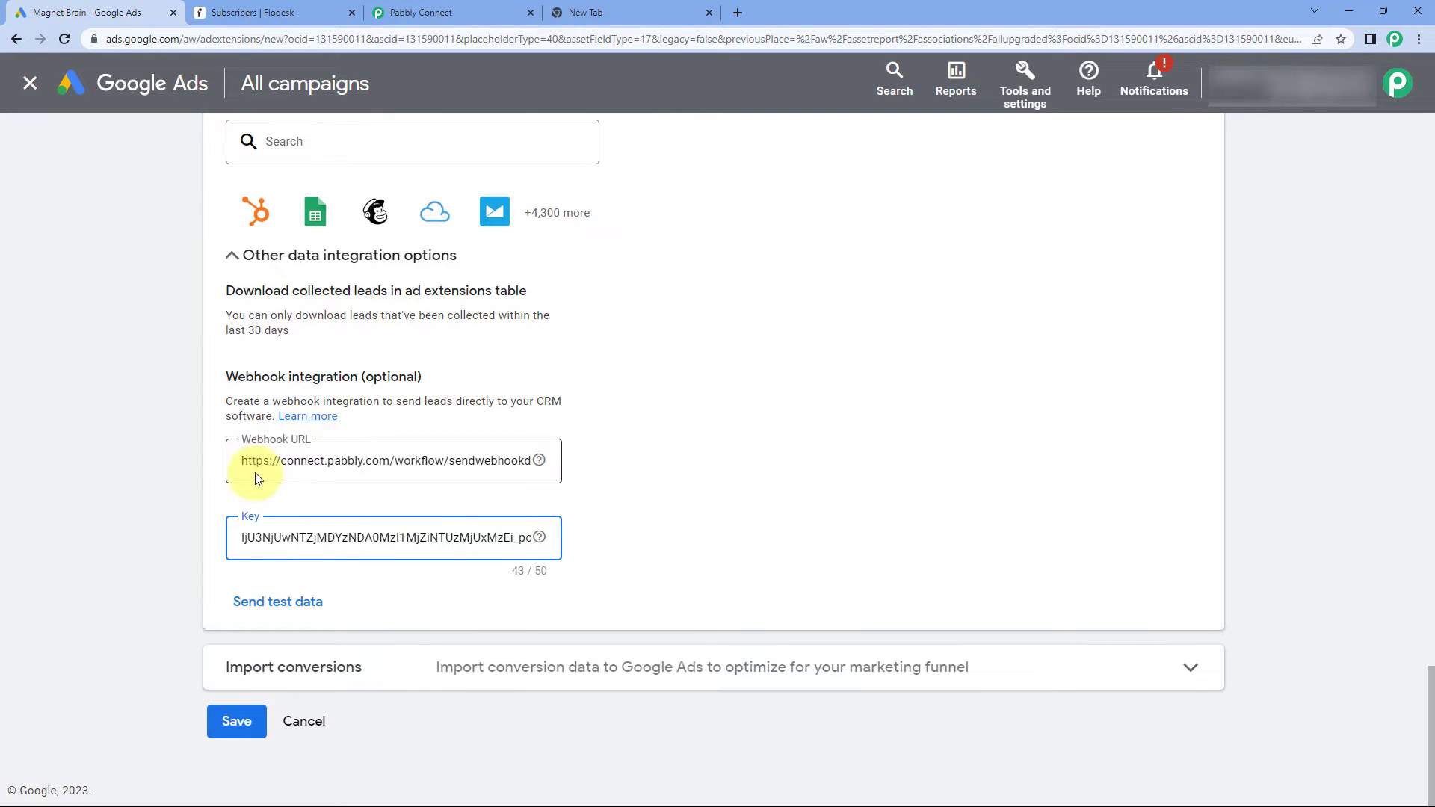
pyautogui.click(274, 604)
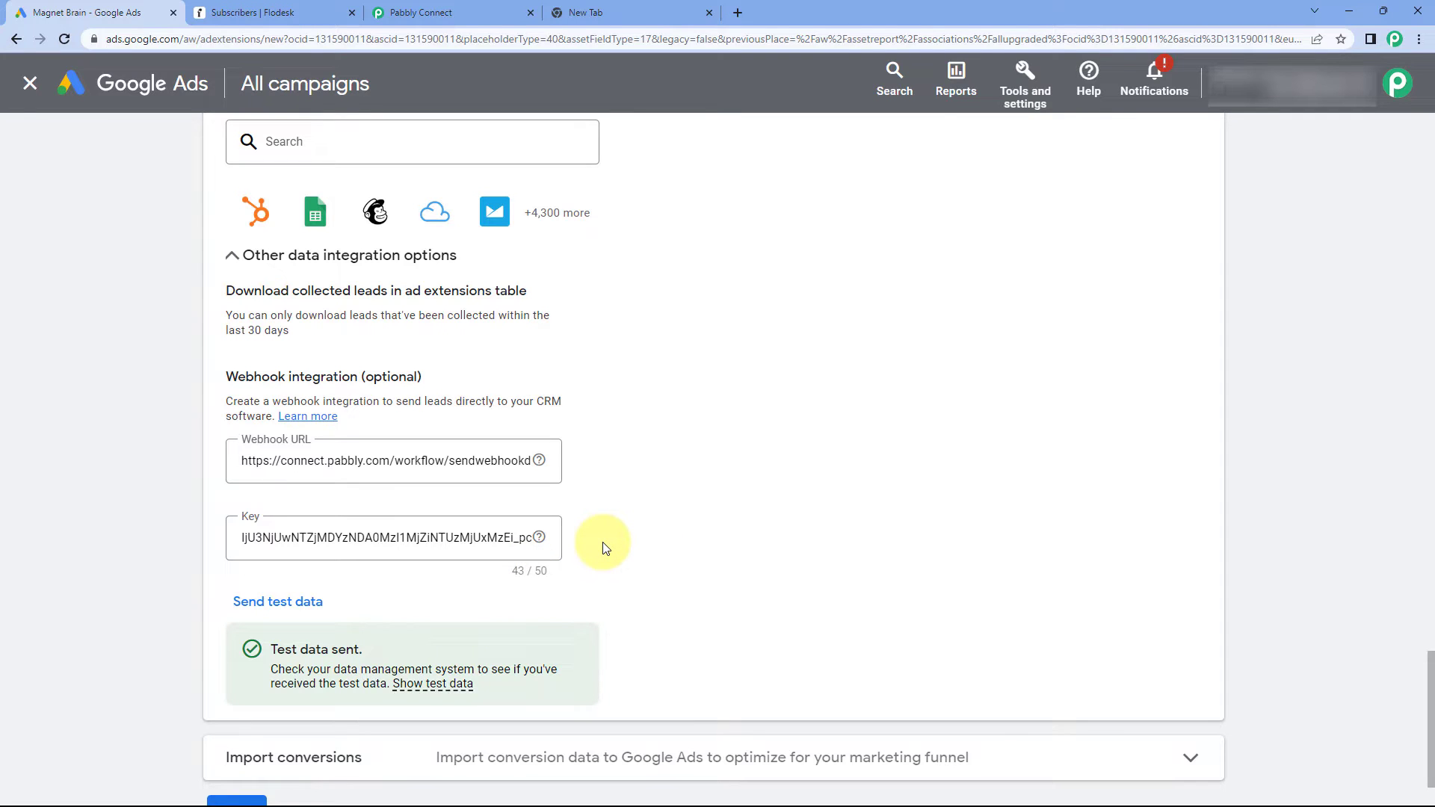
pyautogui.scroll(5, 618, 481)
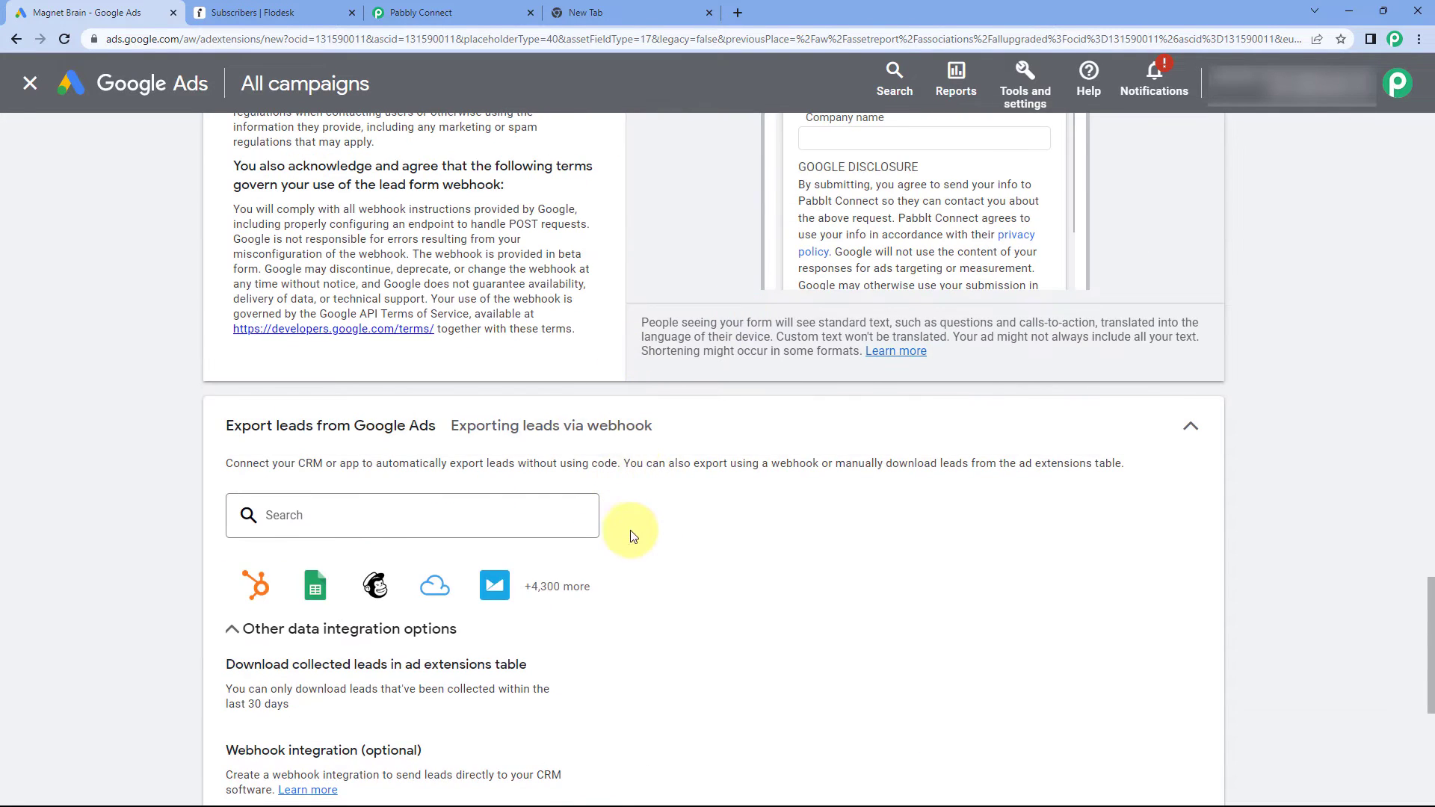
pyautogui.scroll(-4, 631, 516)
pyautogui.scroll(-3, 630, 530)
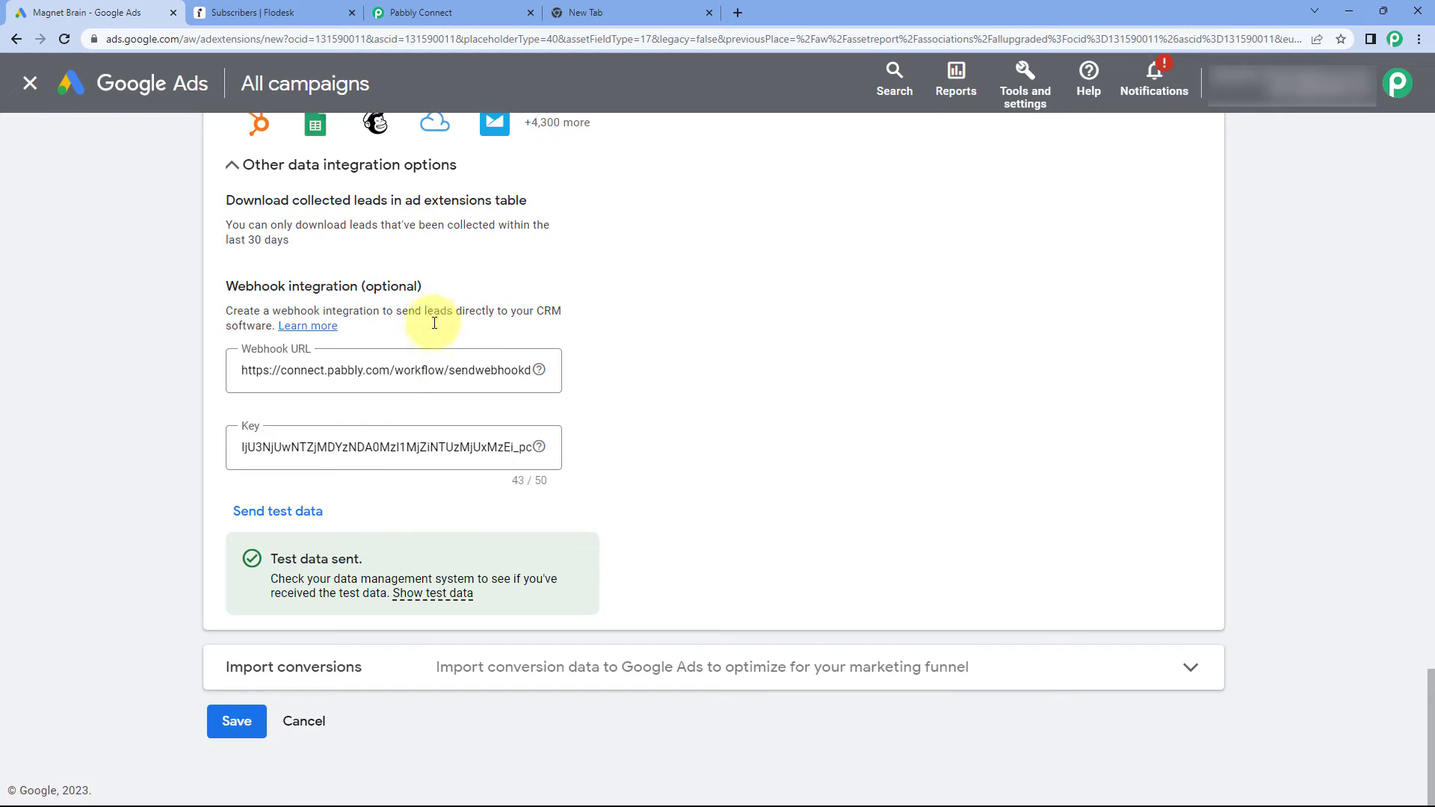
# Step: Switch to Pabbly Connect, view the trigger's webhook response and close the spare browser tab
pyautogui.click(474, 11)
pyautogui.scroll(-5, 284, 438)
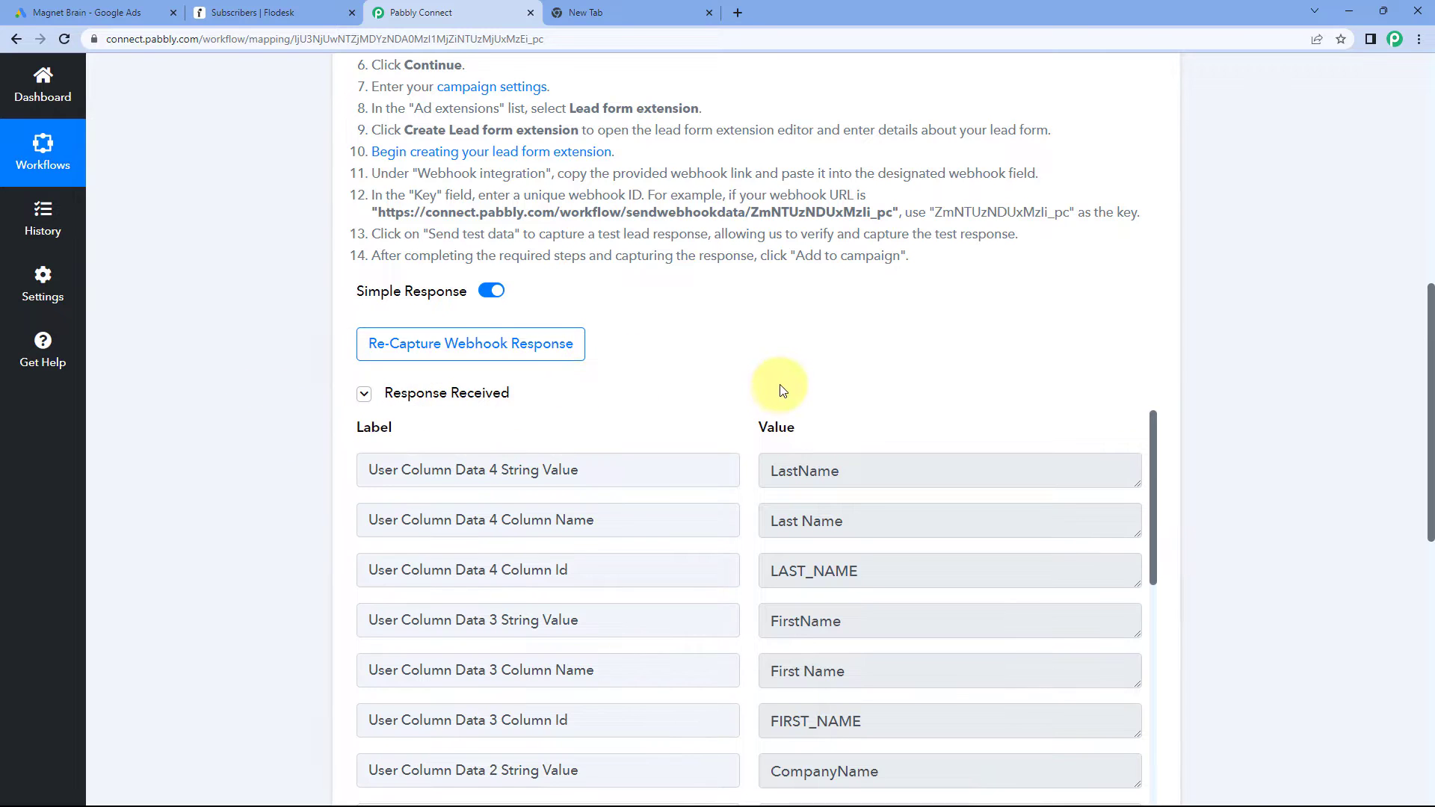
pyautogui.scroll(-2, 695, 387)
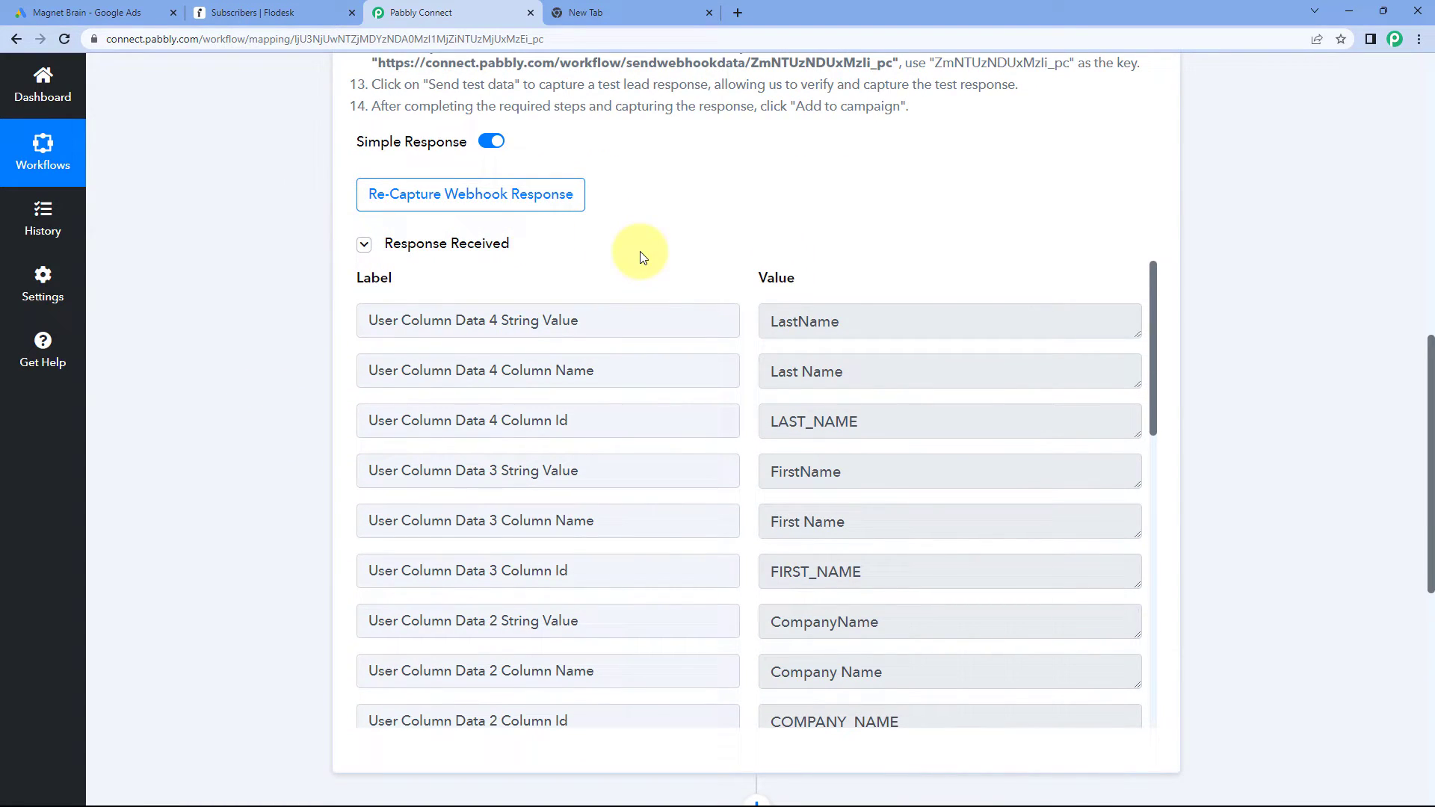
pyautogui.click(710, 12)
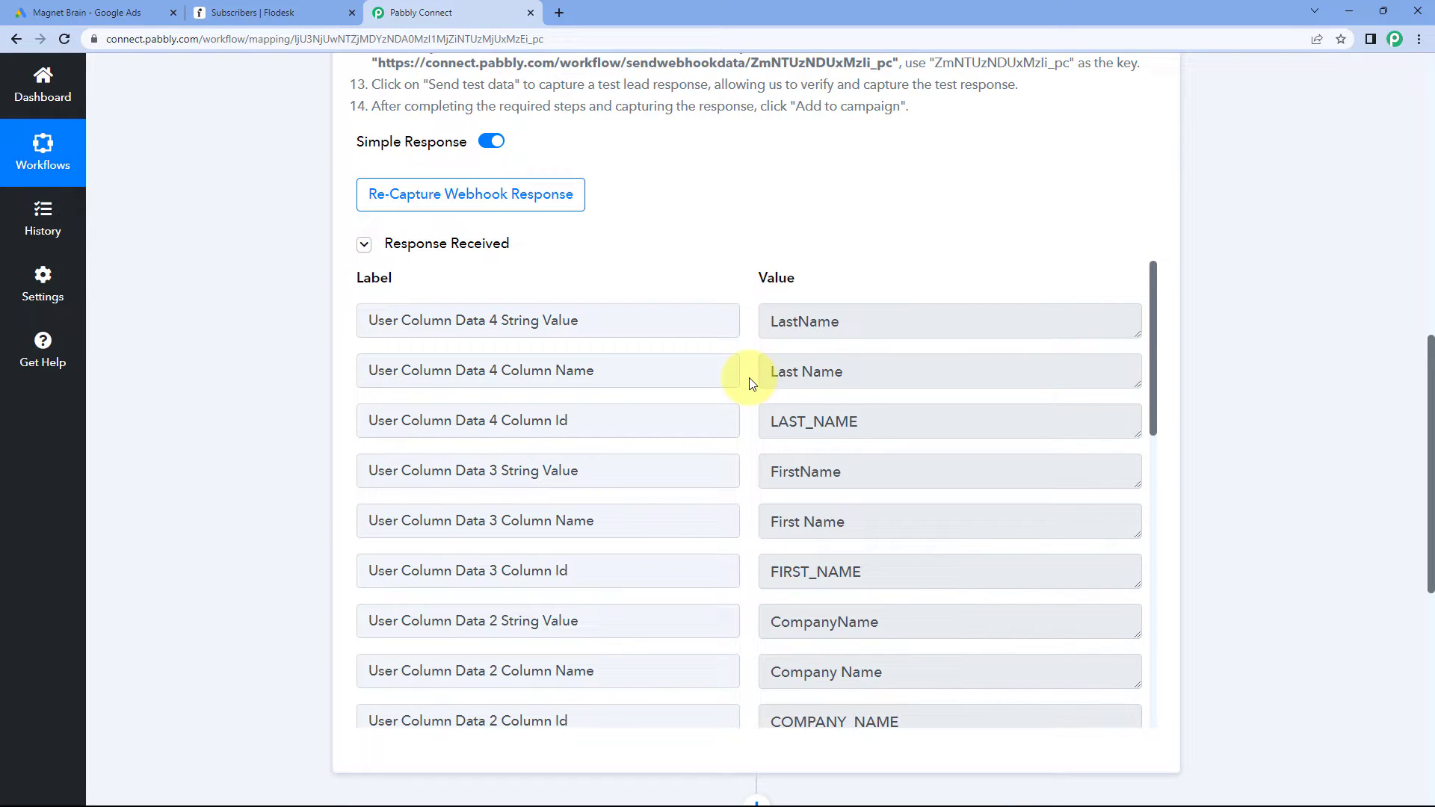
# Step: Examine the last name, first name, company name, email and phone entries in the trigger's received webhook response
pyautogui.click(852, 321)
pyautogui.moveTo(852, 321); pyautogui.dragTo(775, 322)
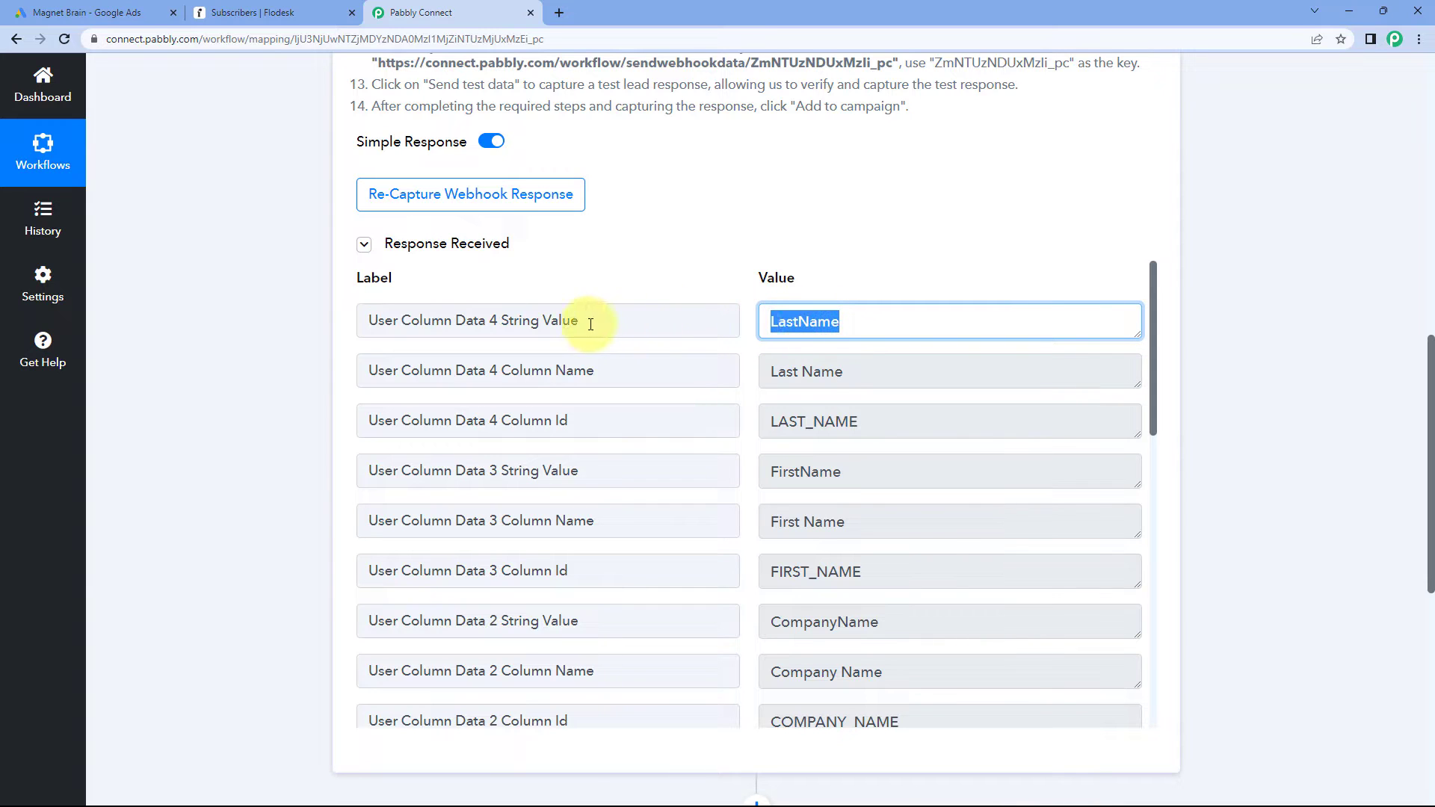
pyautogui.moveTo(589, 321); pyautogui.dragTo(520, 323)
pyautogui.doubleClick(852, 322)
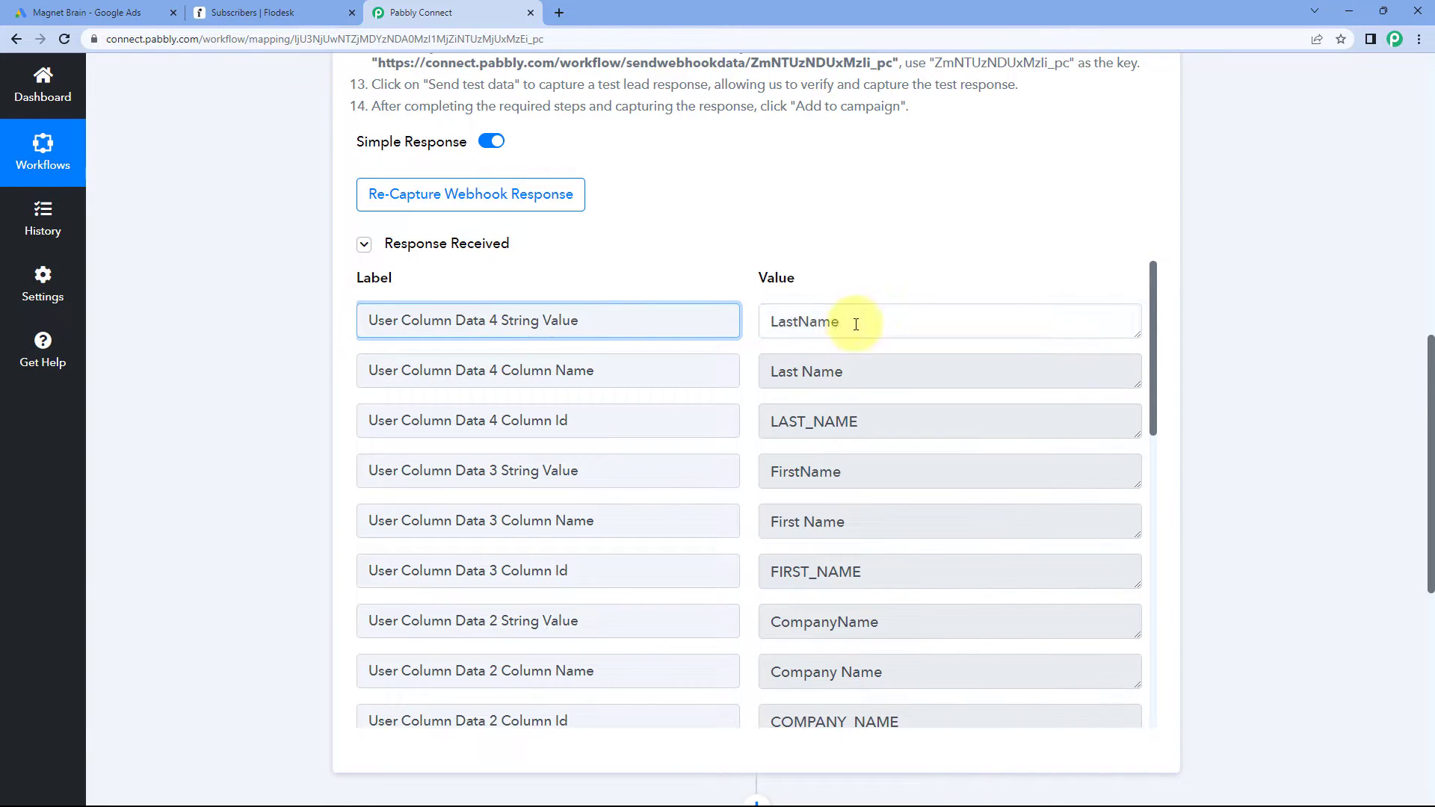
pyautogui.moveTo(847, 476); pyautogui.dragTo(755, 469)
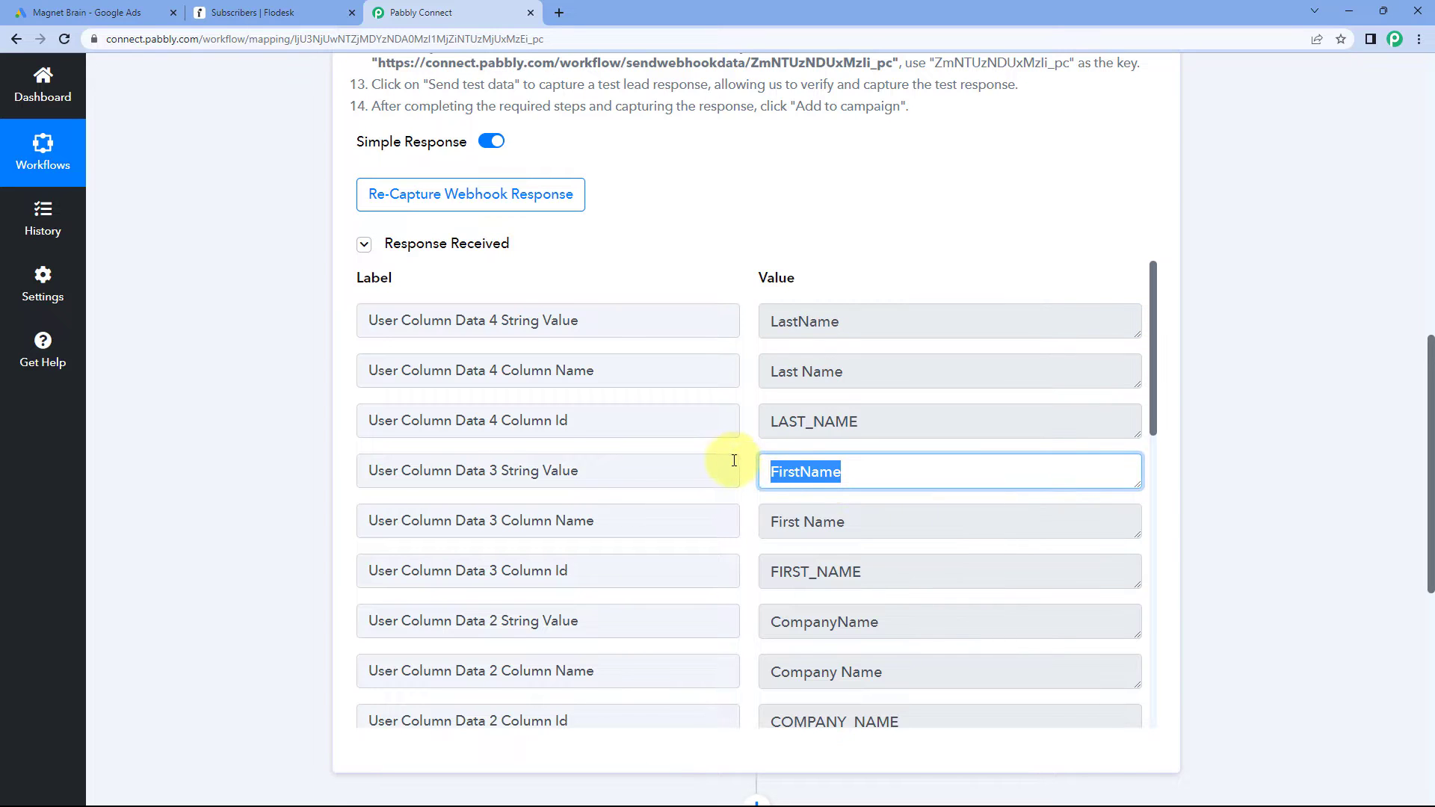
pyautogui.scroll(-3, 733, 459)
pyautogui.moveTo(883, 396); pyautogui.dragTo(755, 401)
pyautogui.scroll(-2, 752, 401)
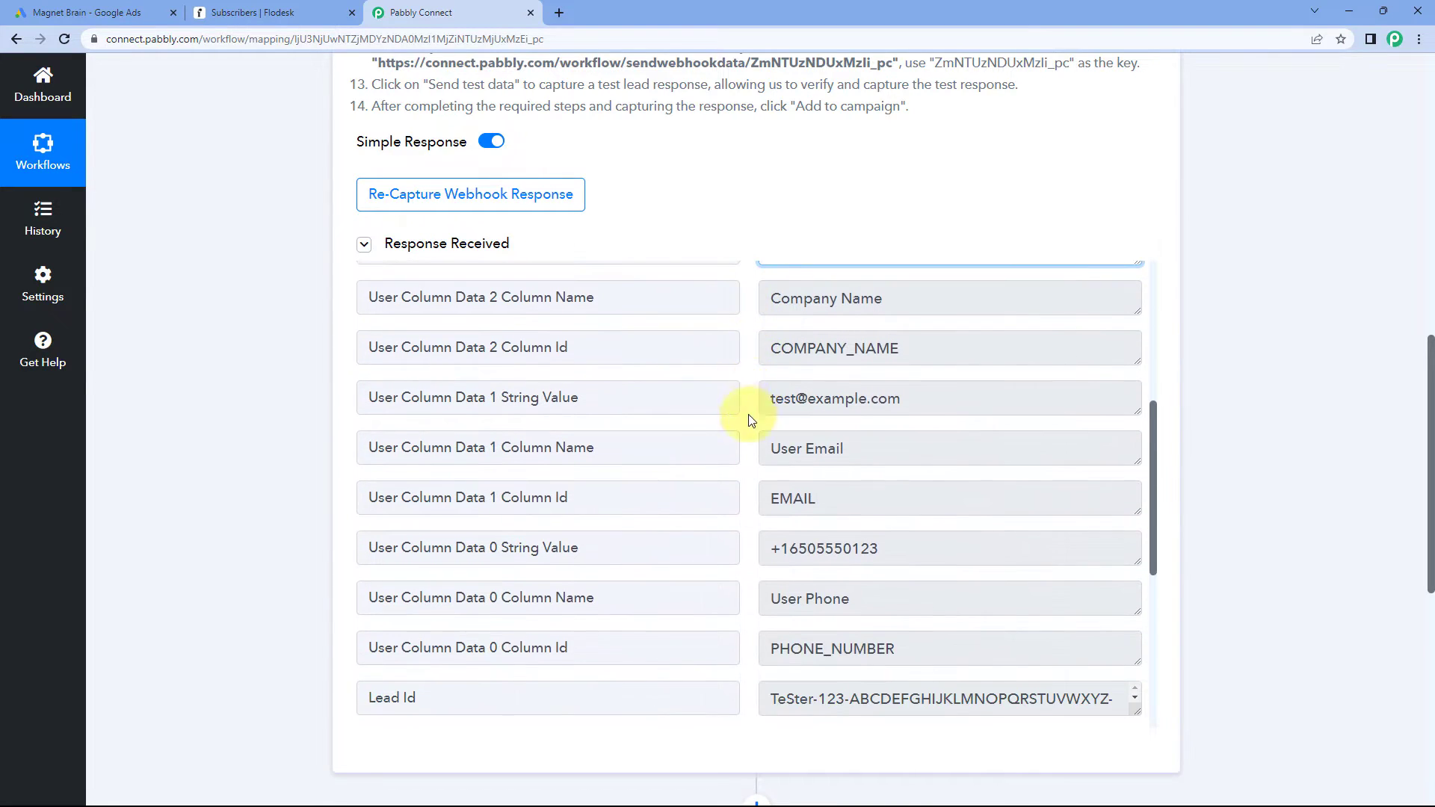
pyautogui.moveTo(905, 399); pyautogui.dragTo(737, 397)
pyautogui.scroll(-1, 746, 426)
pyautogui.moveTo(921, 470); pyautogui.dragTo(759, 468)
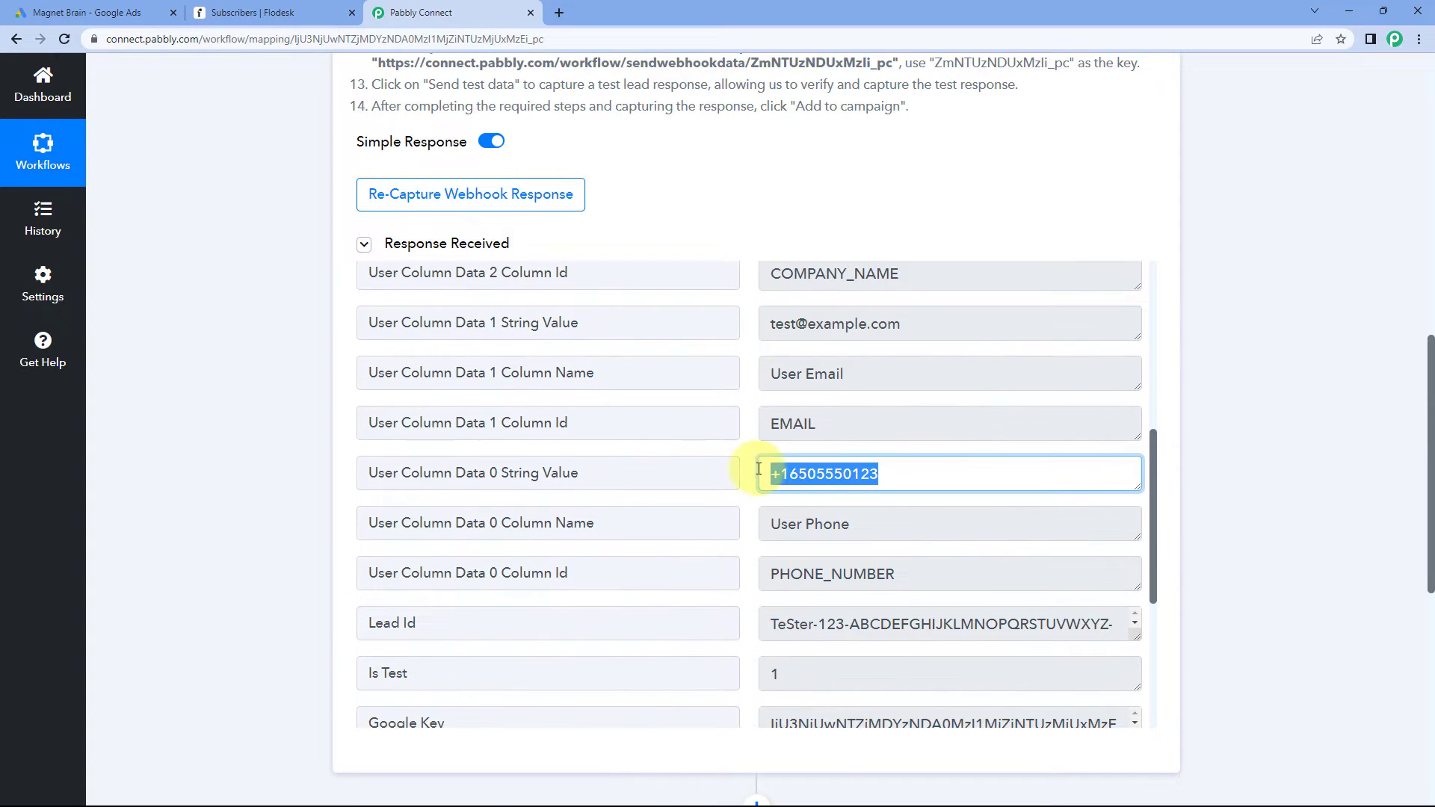
pyautogui.click(750, 475)
pyautogui.scroll(5, 688, 201)
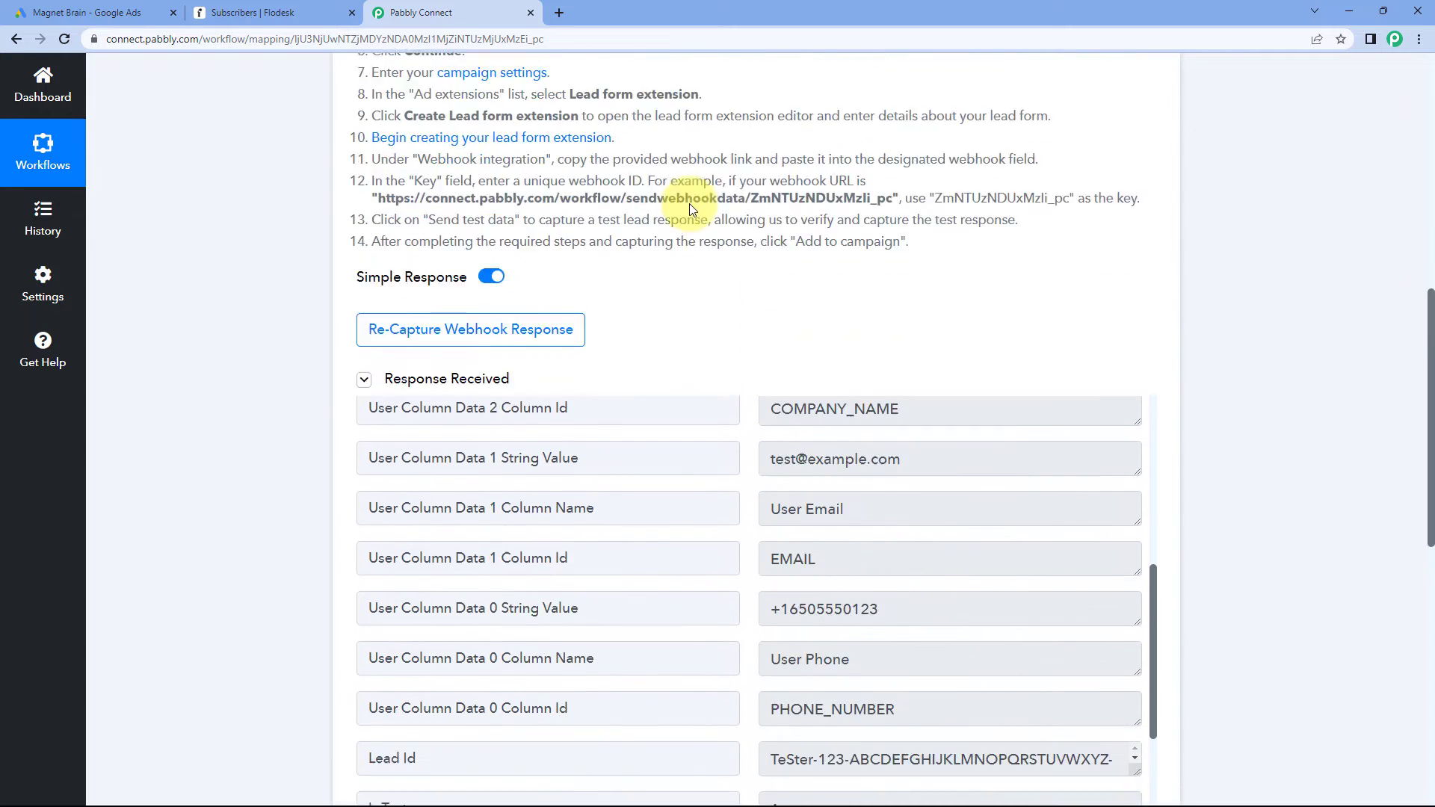
pyautogui.scroll(3, 687, 314)
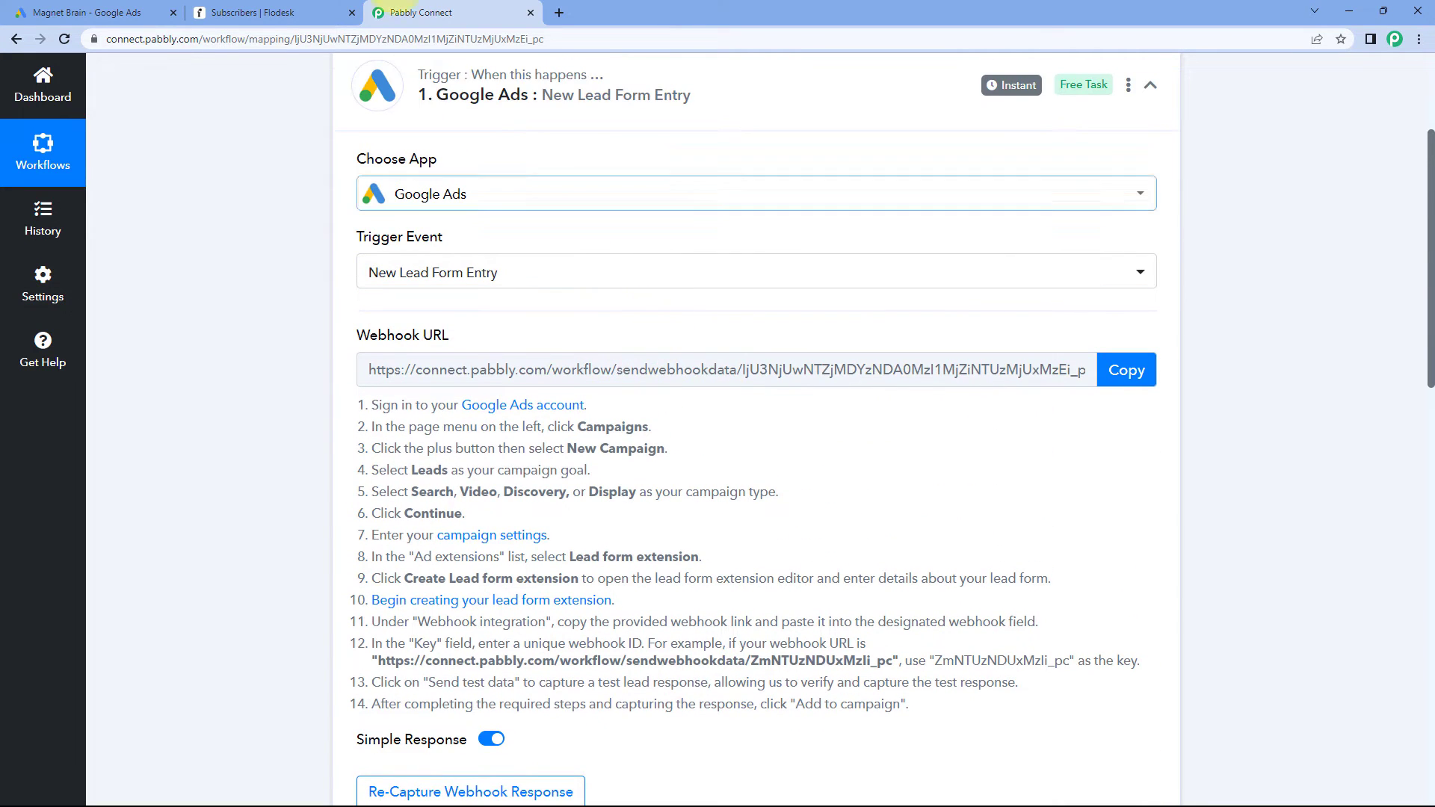
# Step: Compare the lead form's webhook URL and key in Google Ads with the trigger's webhook URL and response in Pabbly Connect
pyautogui.click(71, 9)
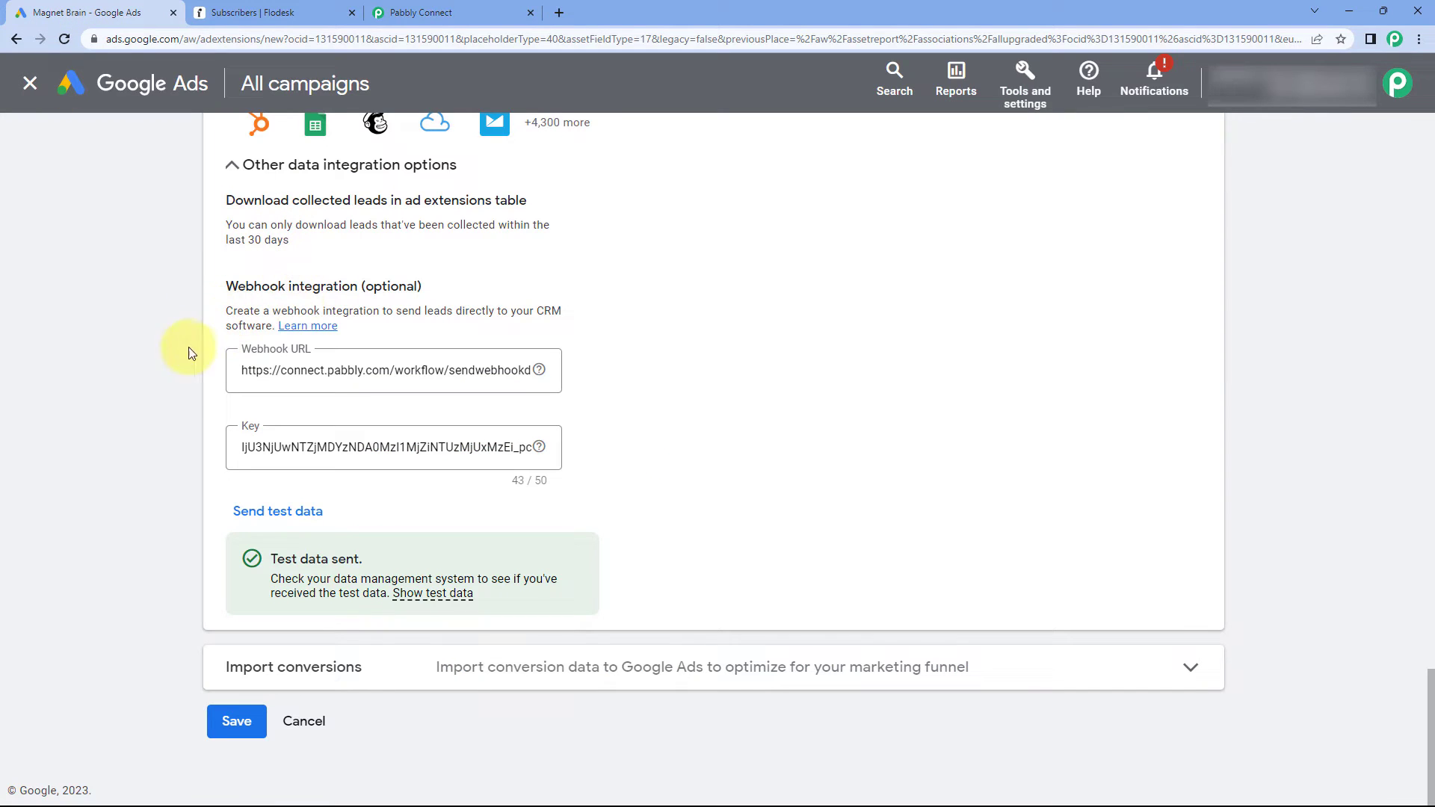
pyautogui.click(418, 12)
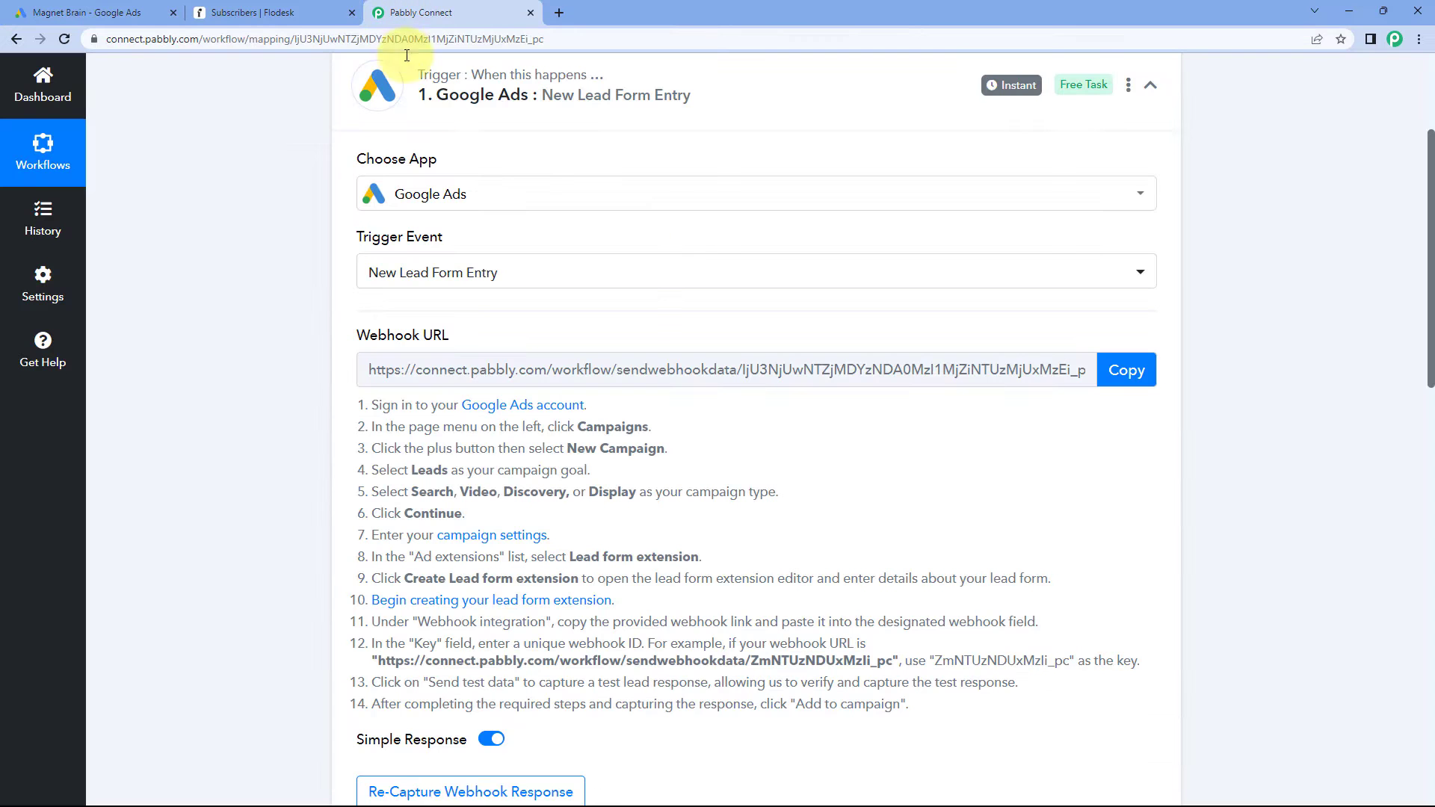
pyautogui.click(145, 6)
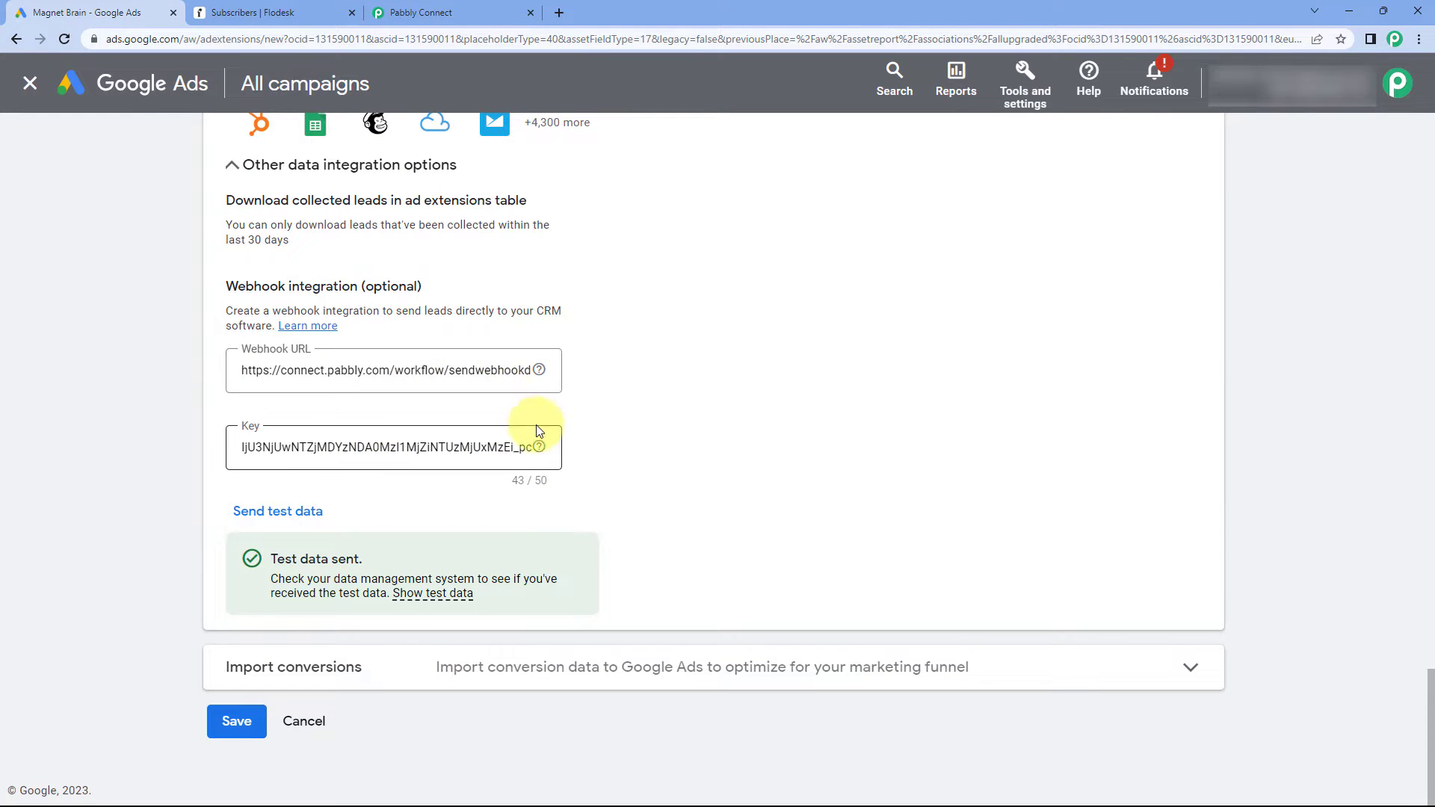
pyautogui.click(438, 7)
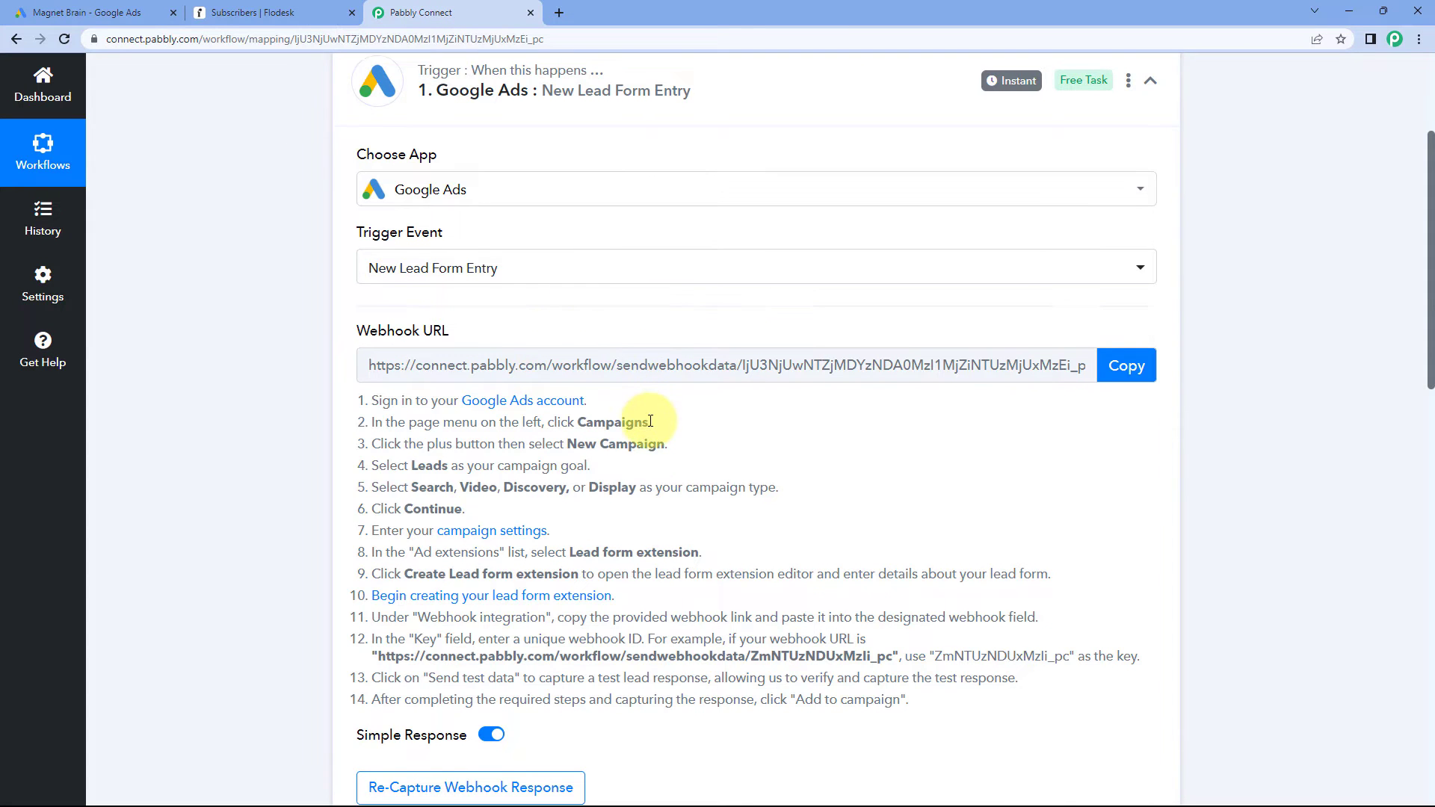
pyautogui.scroll(-8, 673, 419)
pyautogui.click(93, 11)
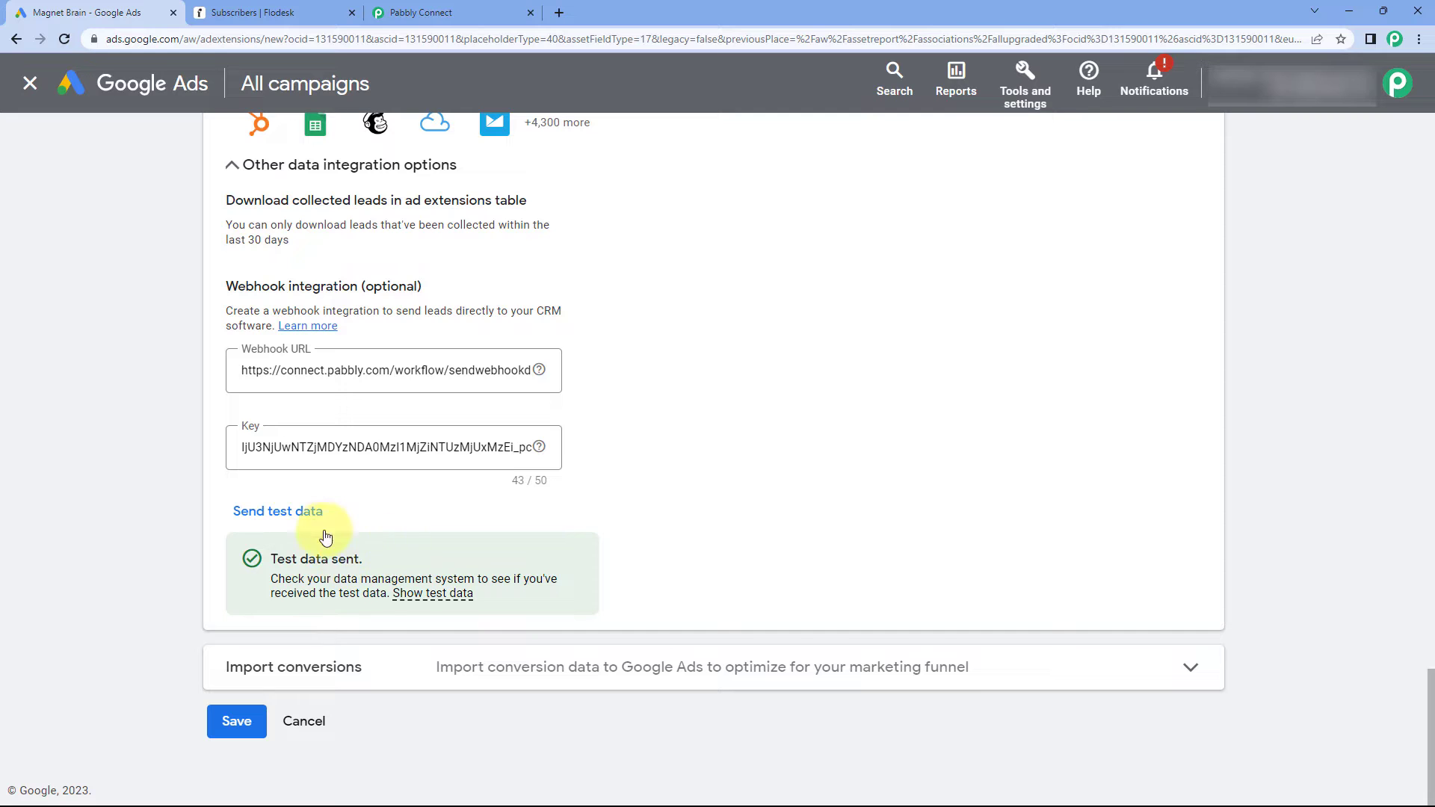
pyautogui.click(408, 12)
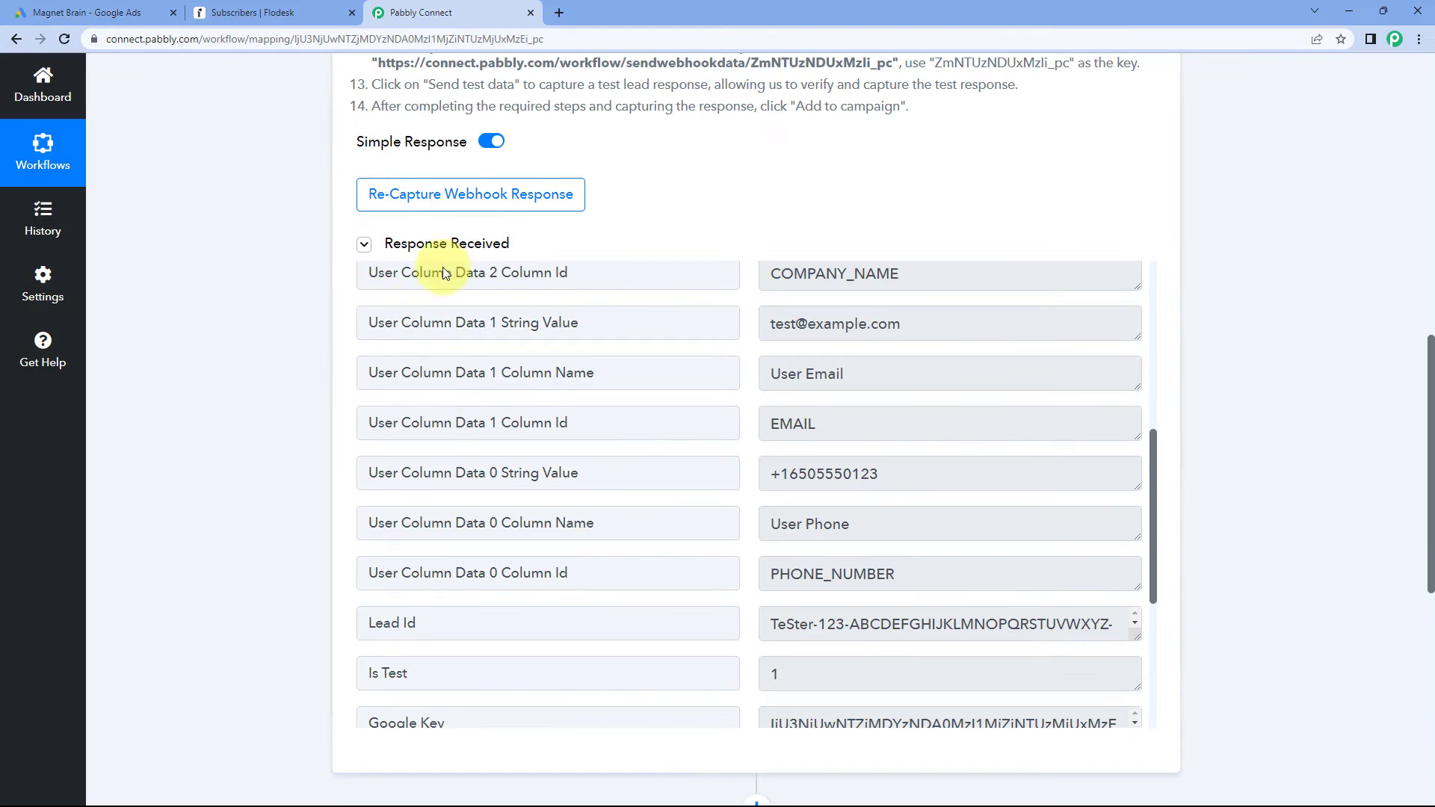
# Step: Save the lead form in Google Ads and return to the Pabbly Connect workflow
pyautogui.click(60, 8)
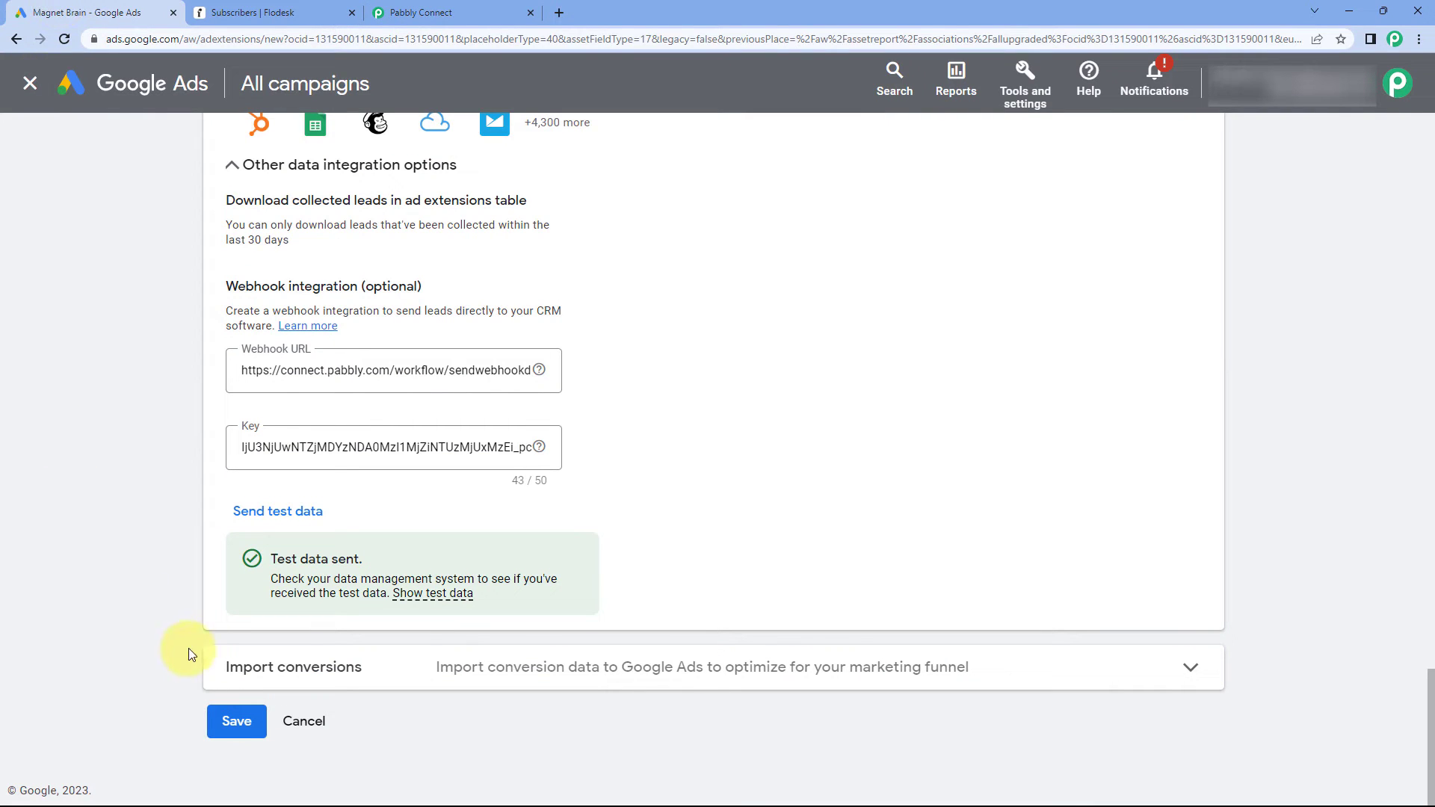
pyautogui.click(236, 721)
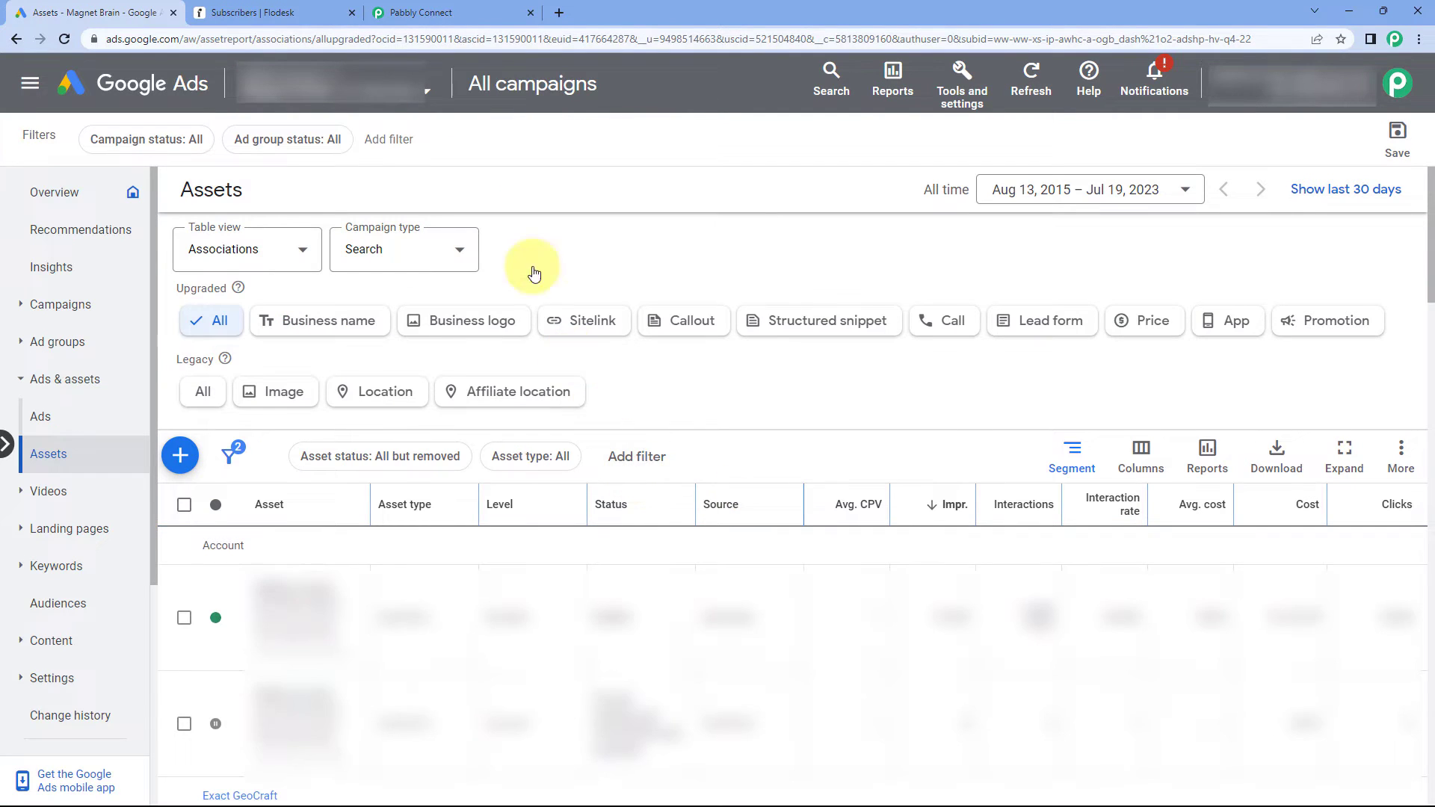
pyautogui.click(482, 12)
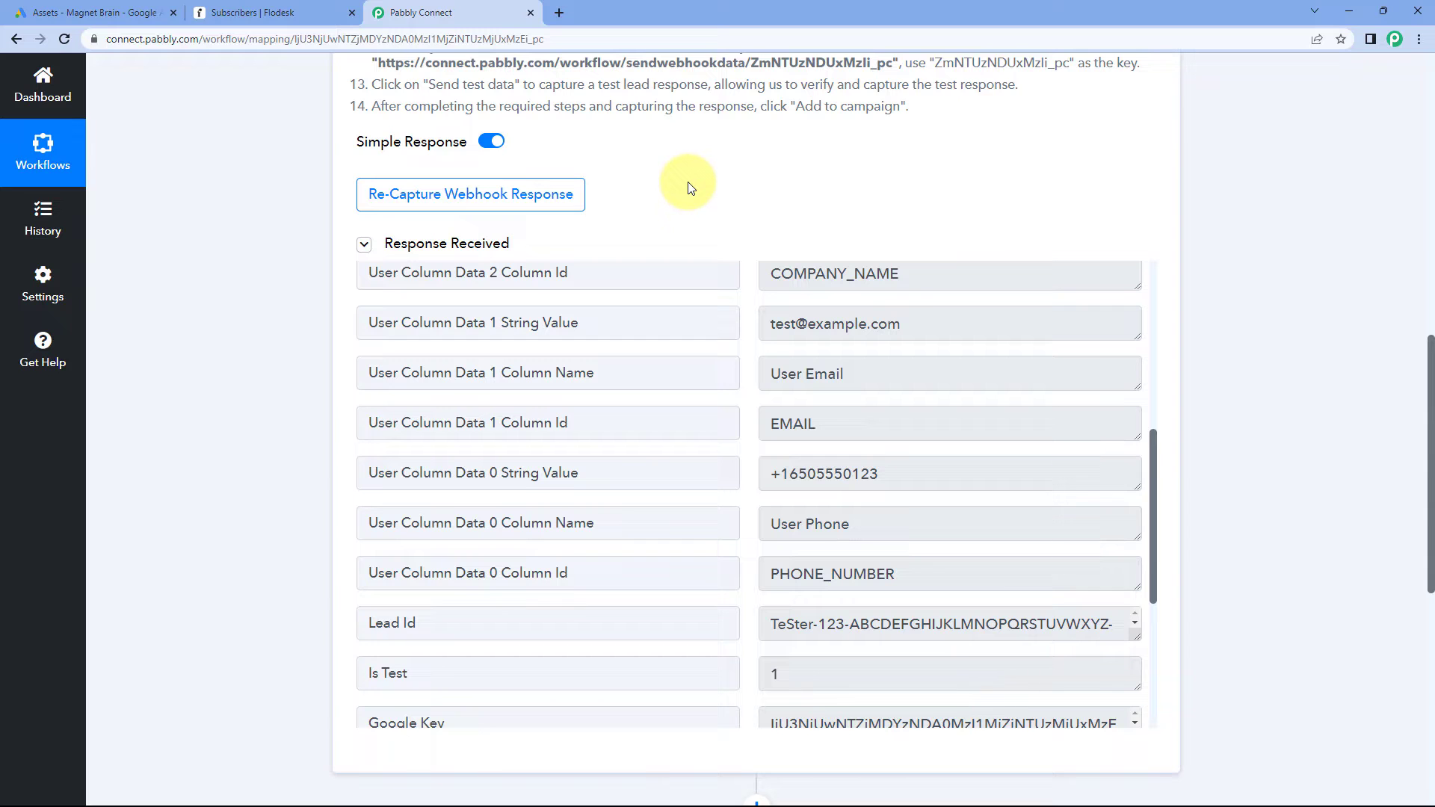
# Step: Review the trigger's webhook setup instructions and the lead details in its received response
pyautogui.scroll(1, 731, 282)
pyautogui.scroll(6, 759, 482)
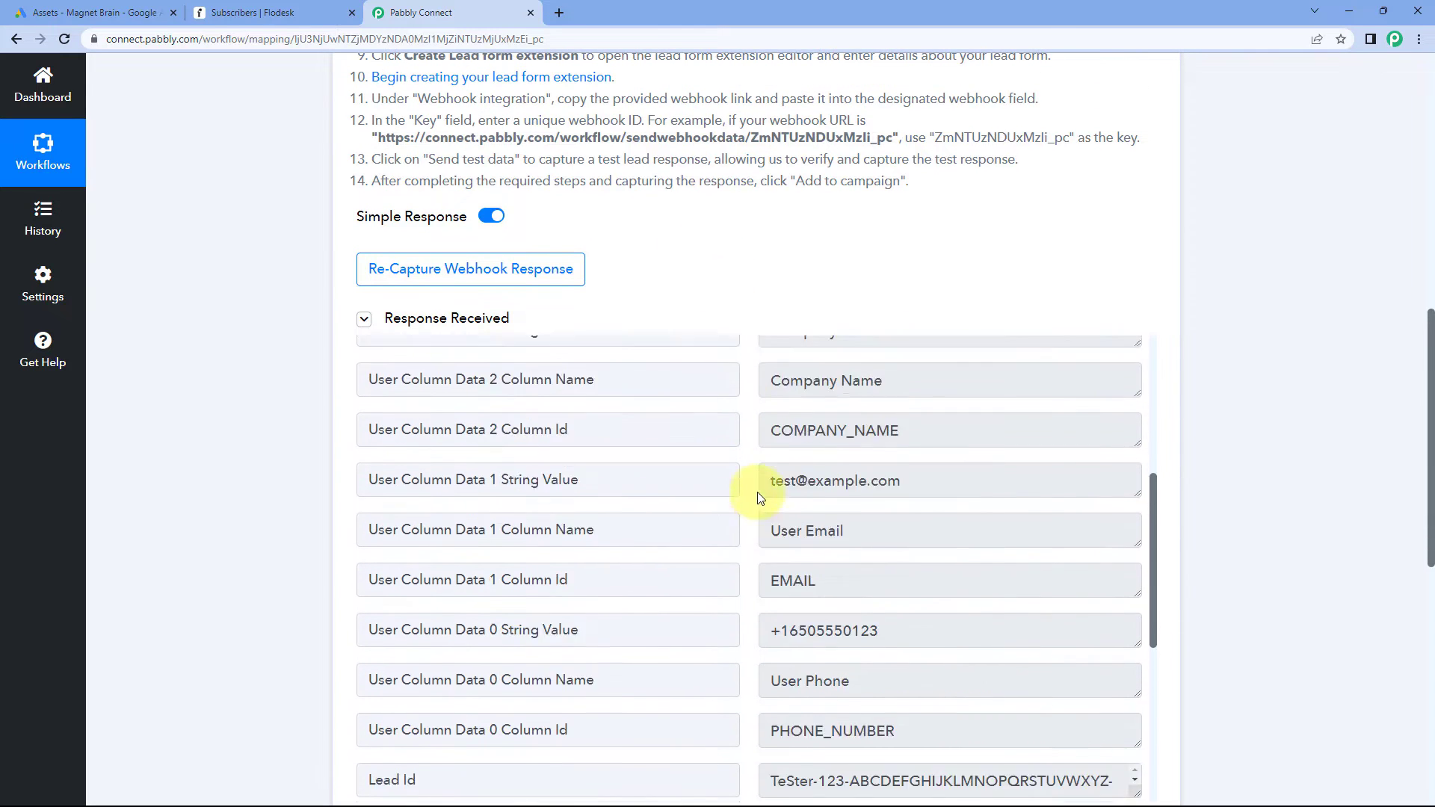
pyautogui.scroll(2, 743, 351)
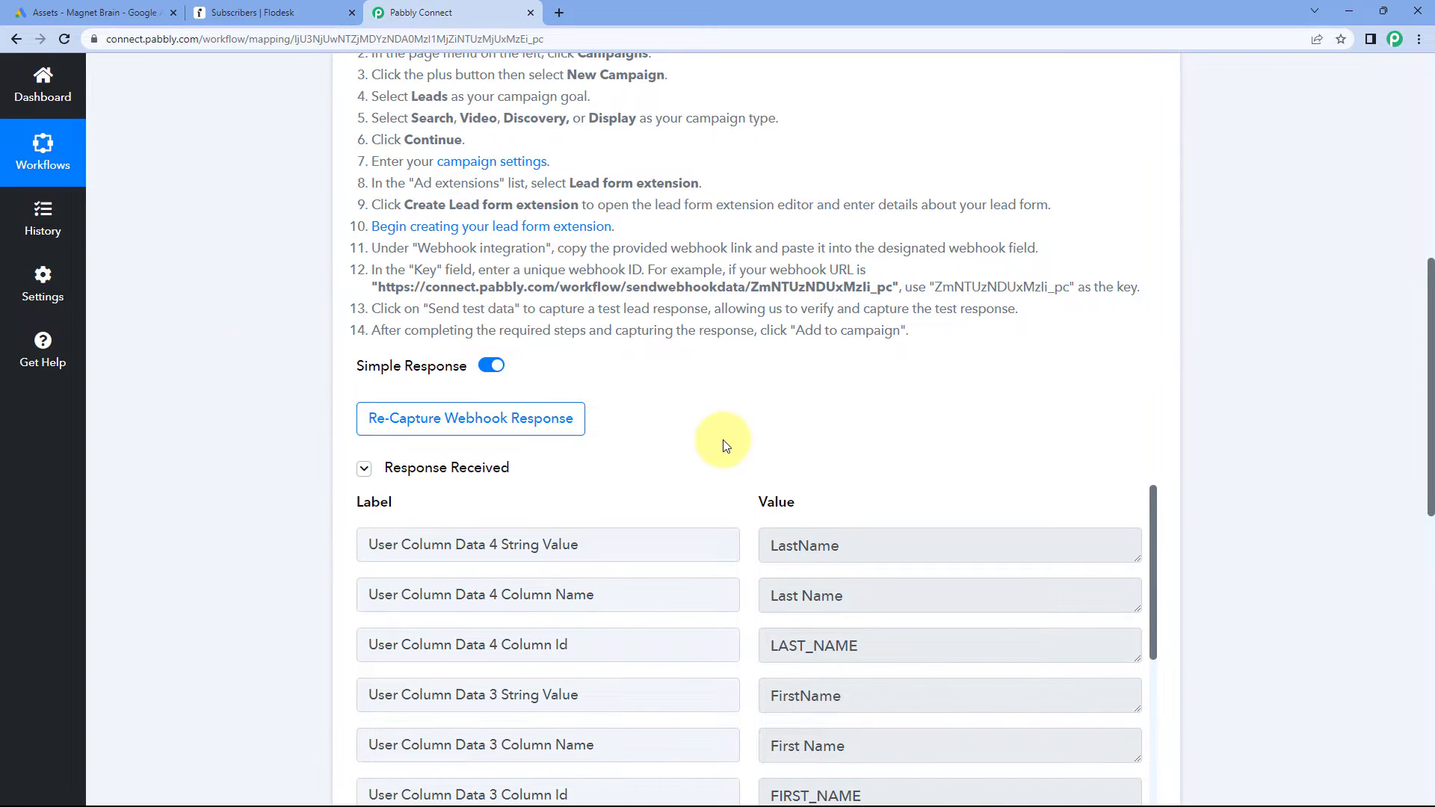
pyautogui.scroll(-1, 714, 437)
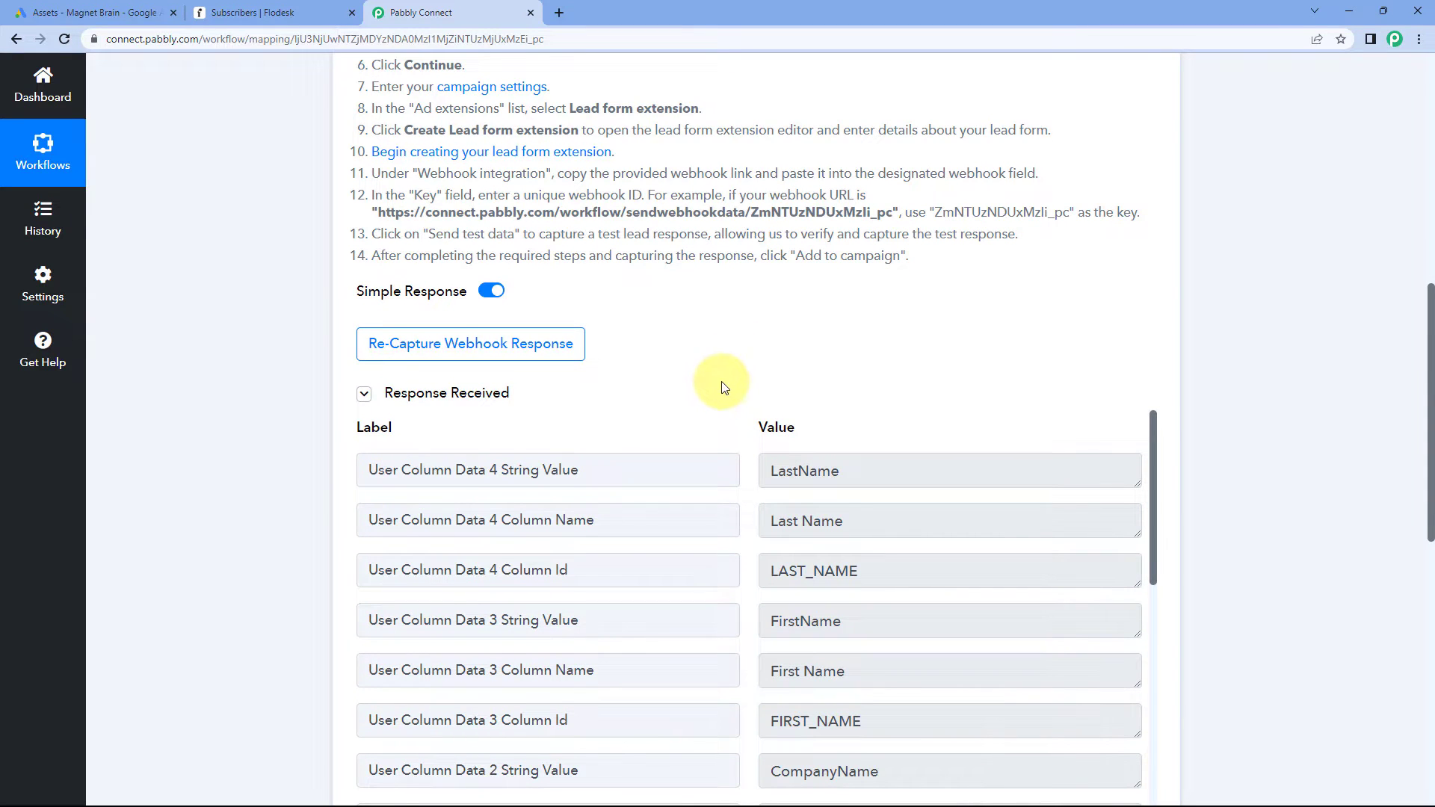
pyautogui.scroll(-2, 723, 388)
pyautogui.scroll(3, 710, 301)
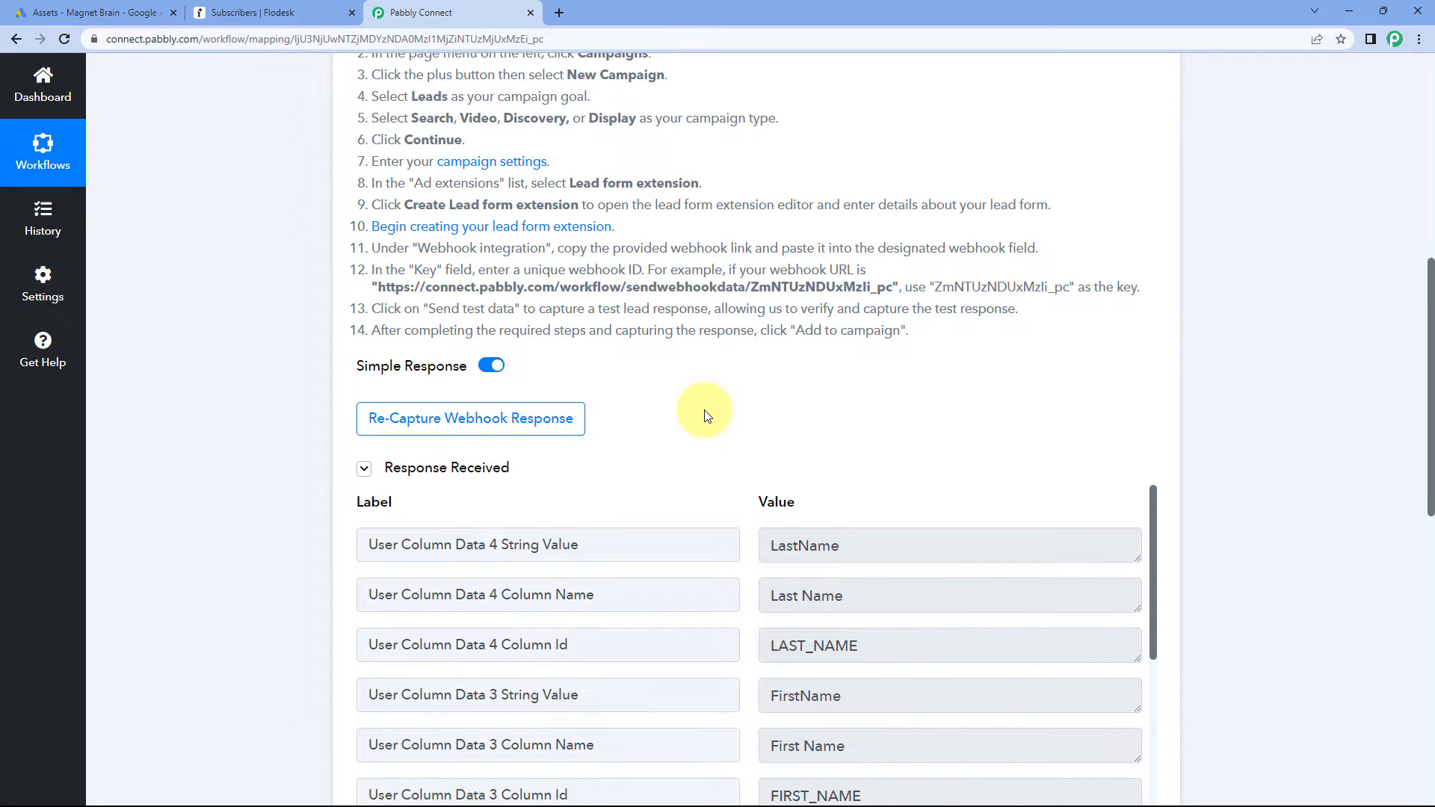
pyautogui.scroll(-2, 707, 416)
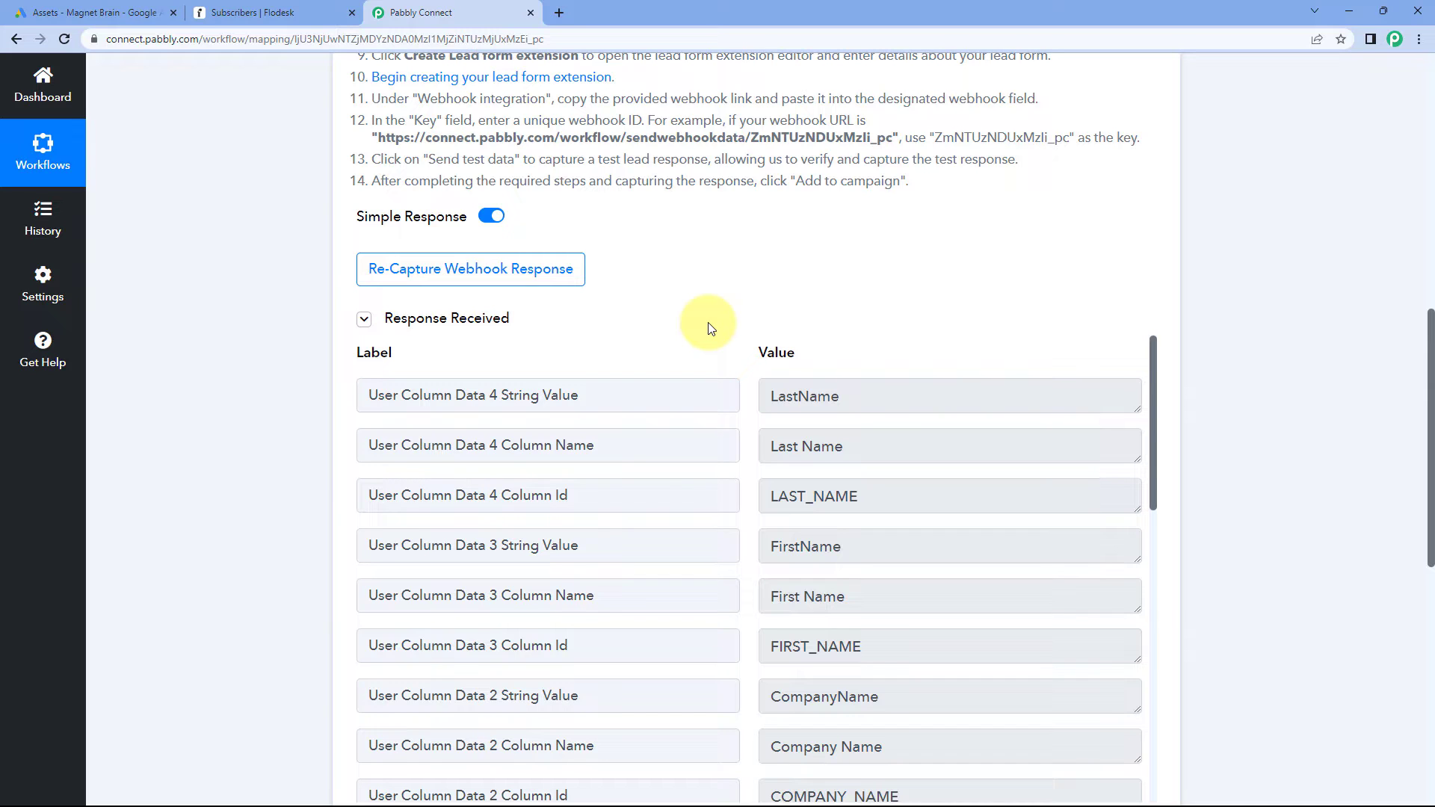
pyautogui.scroll(-2, 710, 328)
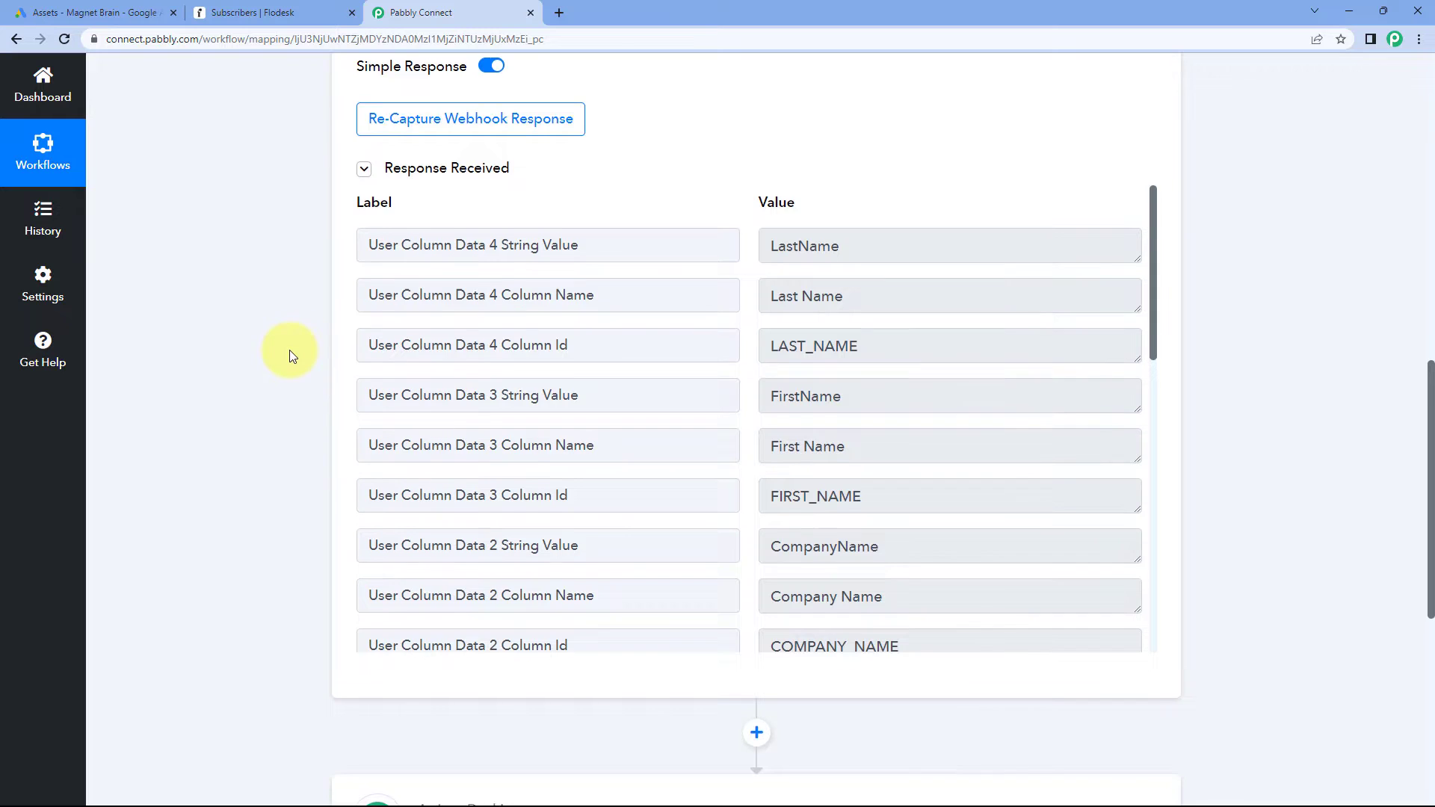
# Step: Choose Flodesk as the application for the workflow's second step, the action
pyautogui.scroll(-7, 289, 351)
pyautogui.click(433, 286)
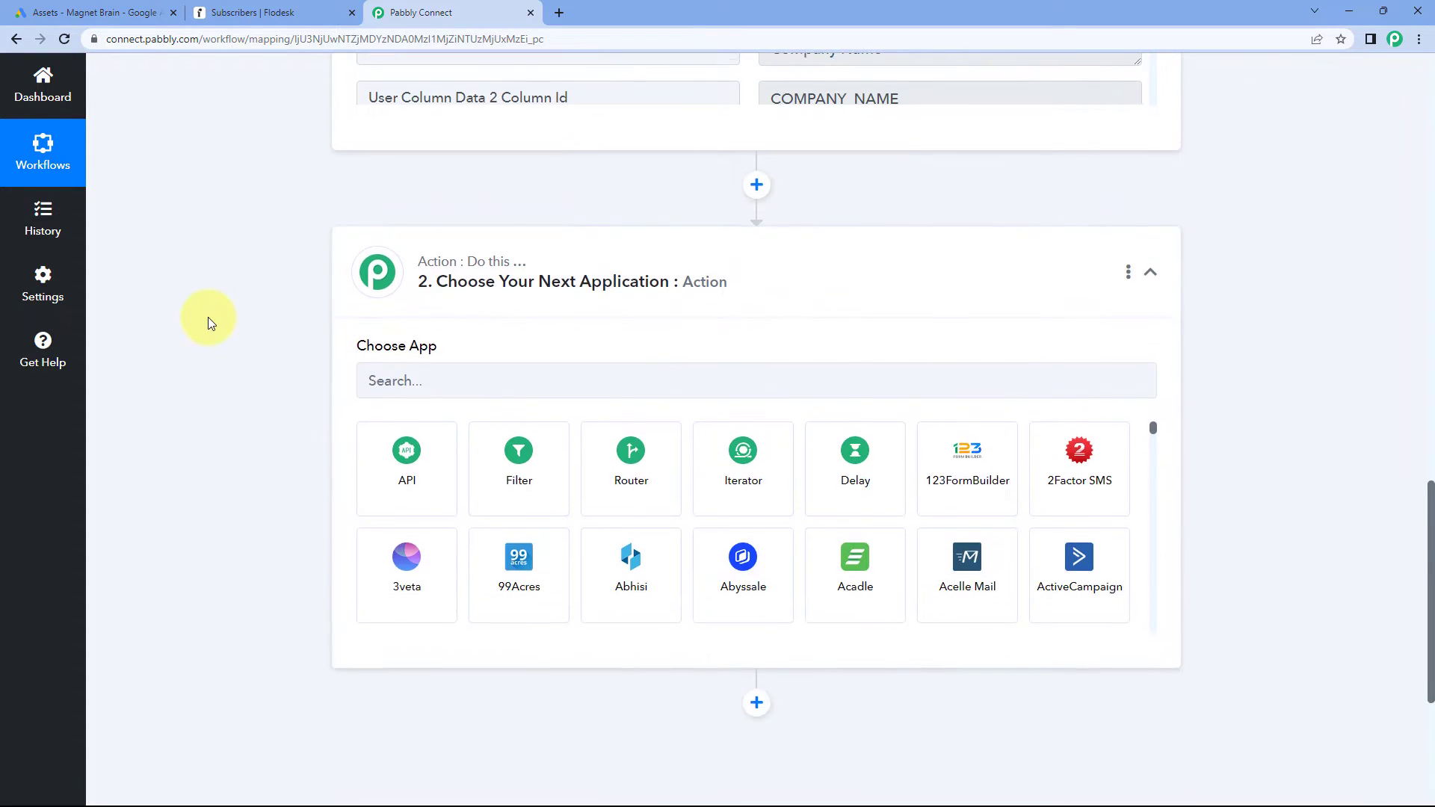
pyautogui.scroll(-2, 297, 390)
pyautogui.click(460, 235)
pyautogui.write('Flodesk')
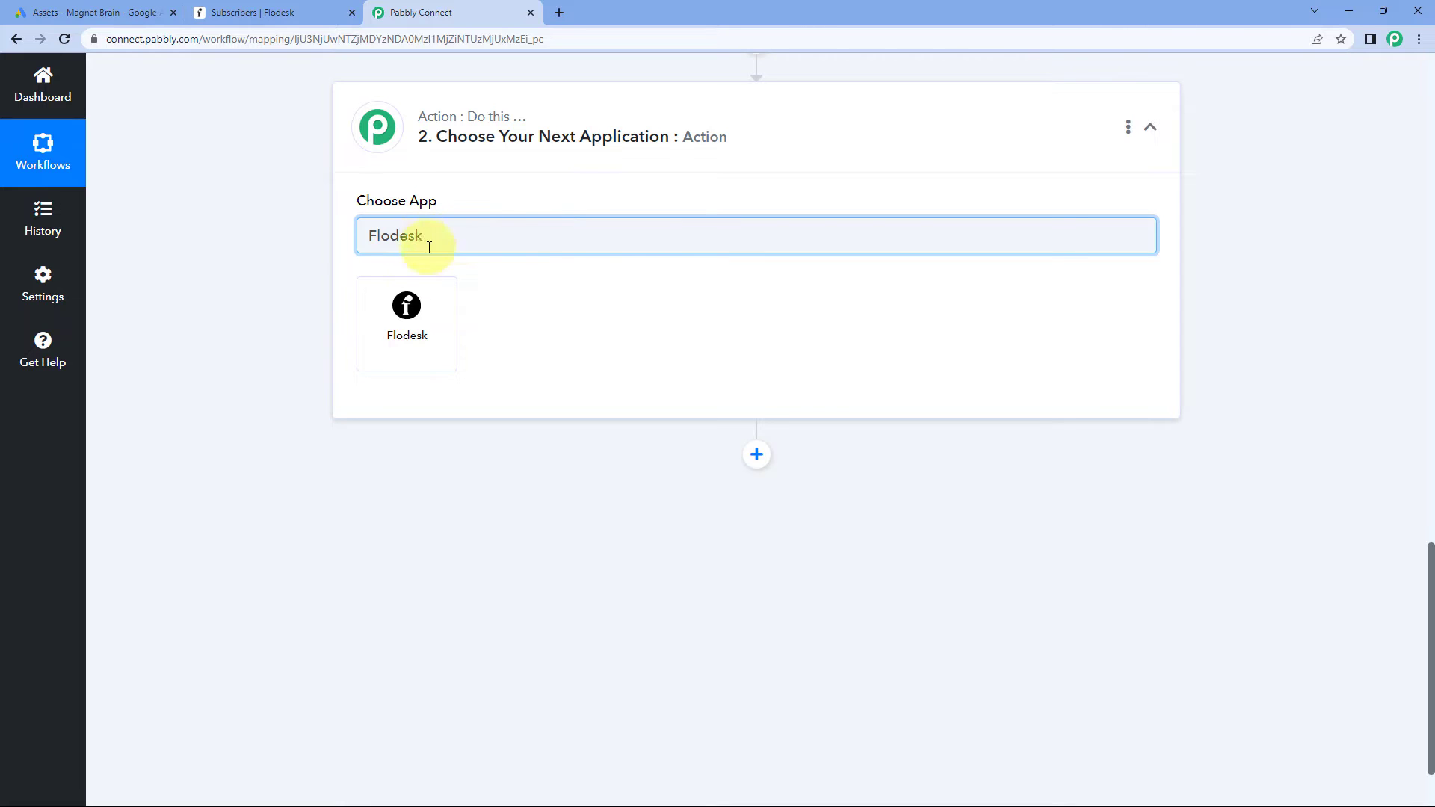
pyautogui.click(419, 305)
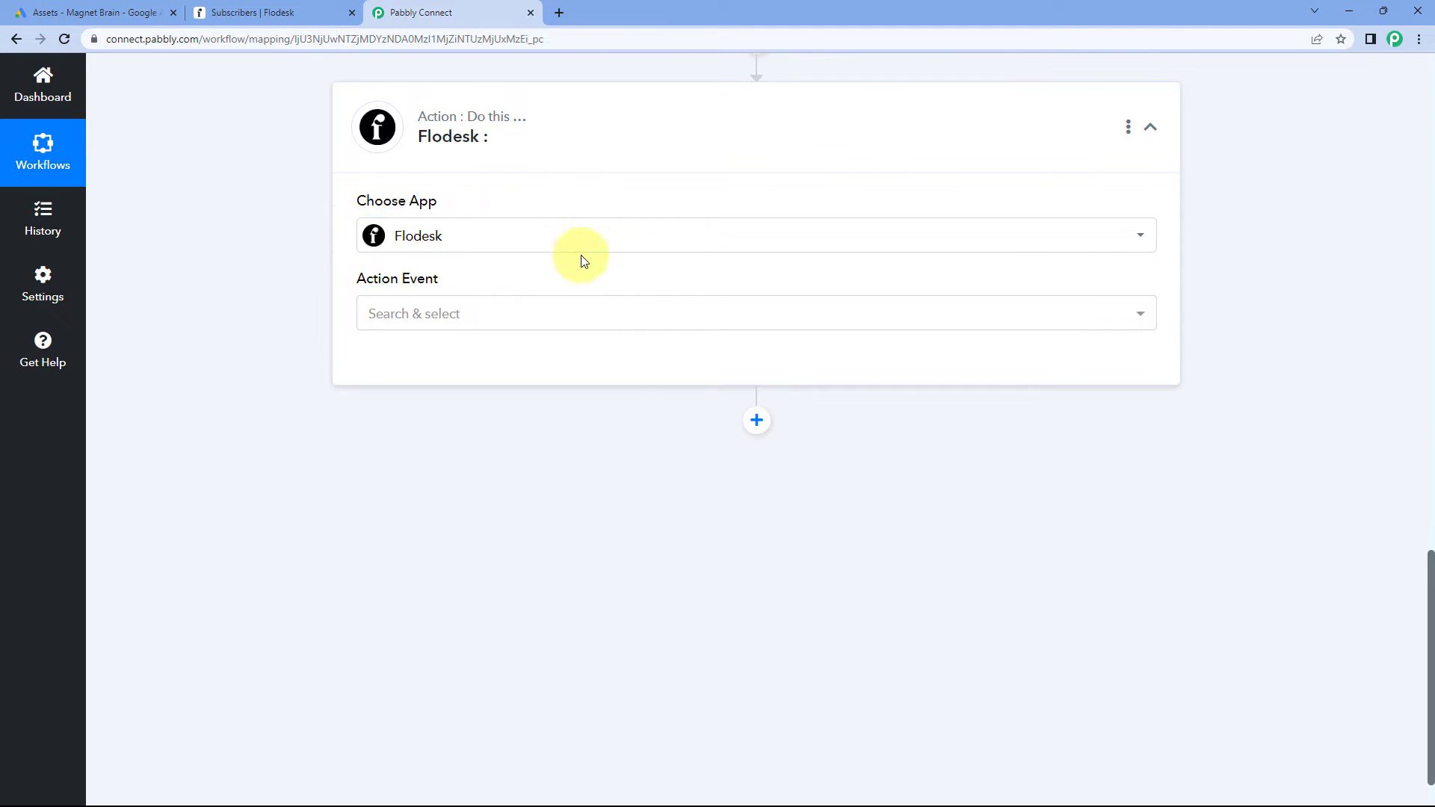
# Step: Set the Flodesk action event to Create/Update Subscriber
pyautogui.click(503, 310)
pyautogui.scroll(-1, 292, 317)
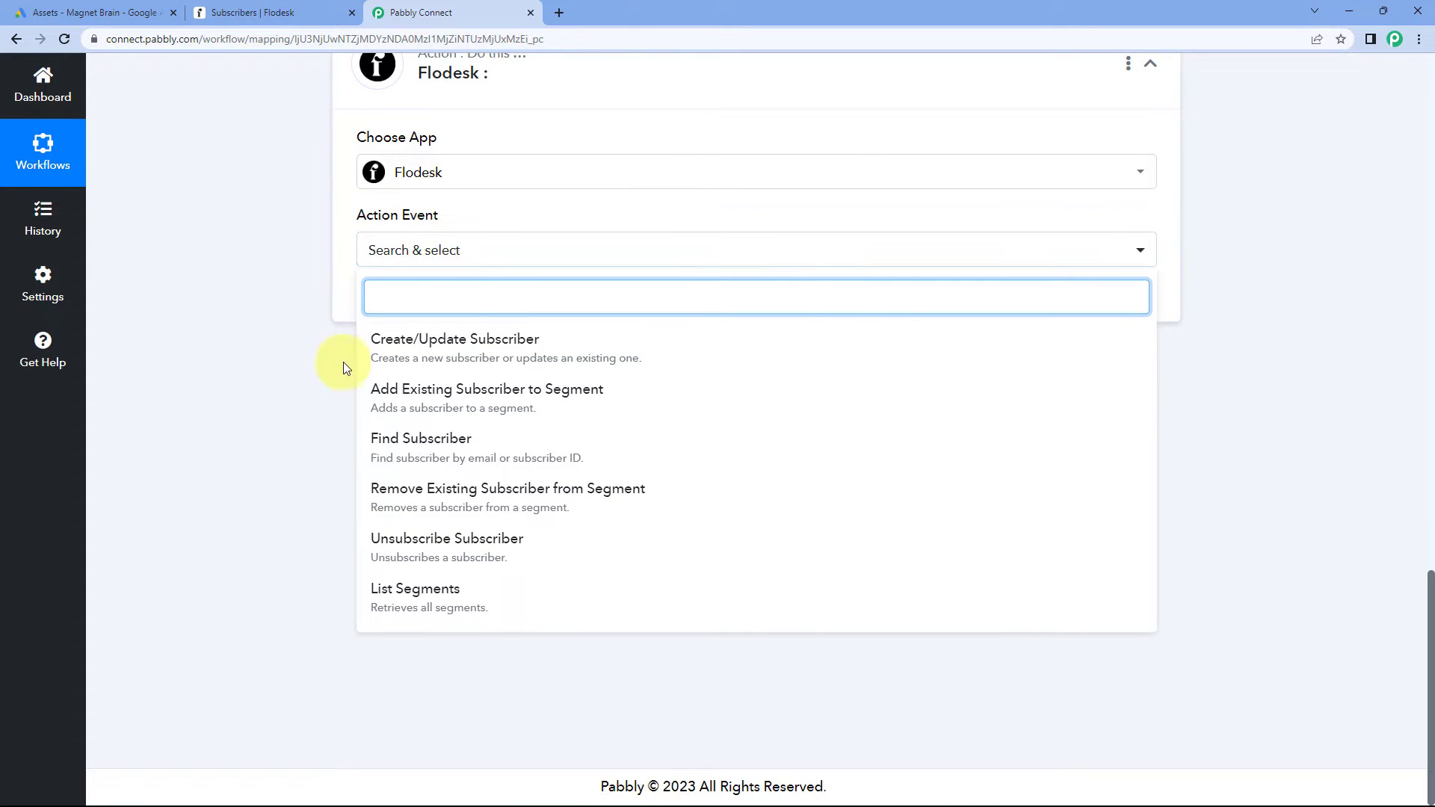
pyautogui.click(463, 350)
pyautogui.scroll(1, 549, 332)
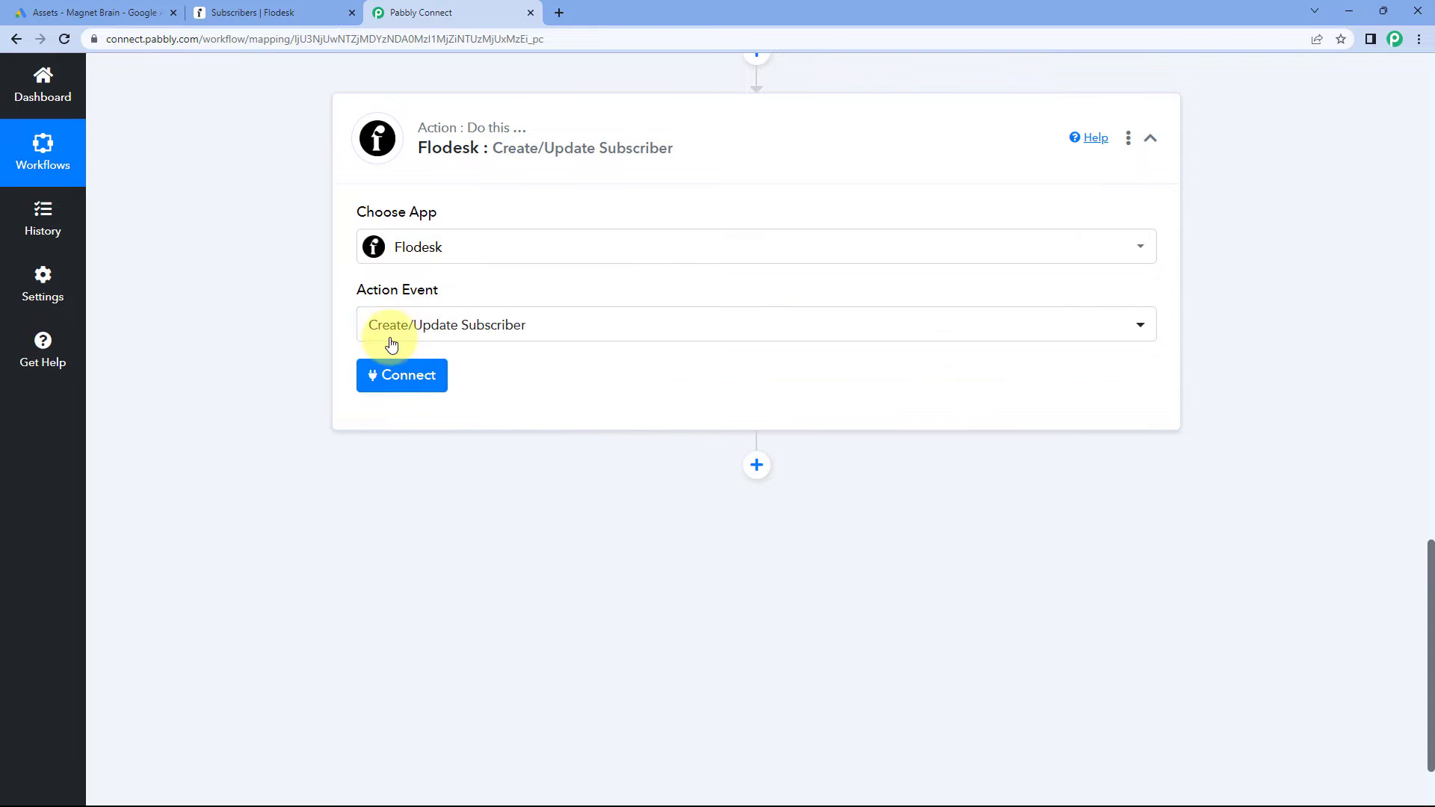
# Step: Add a new Flodesk connection, signing in to the Flodesk account and allowing Pabbly to access it
pyautogui.click(411, 374)
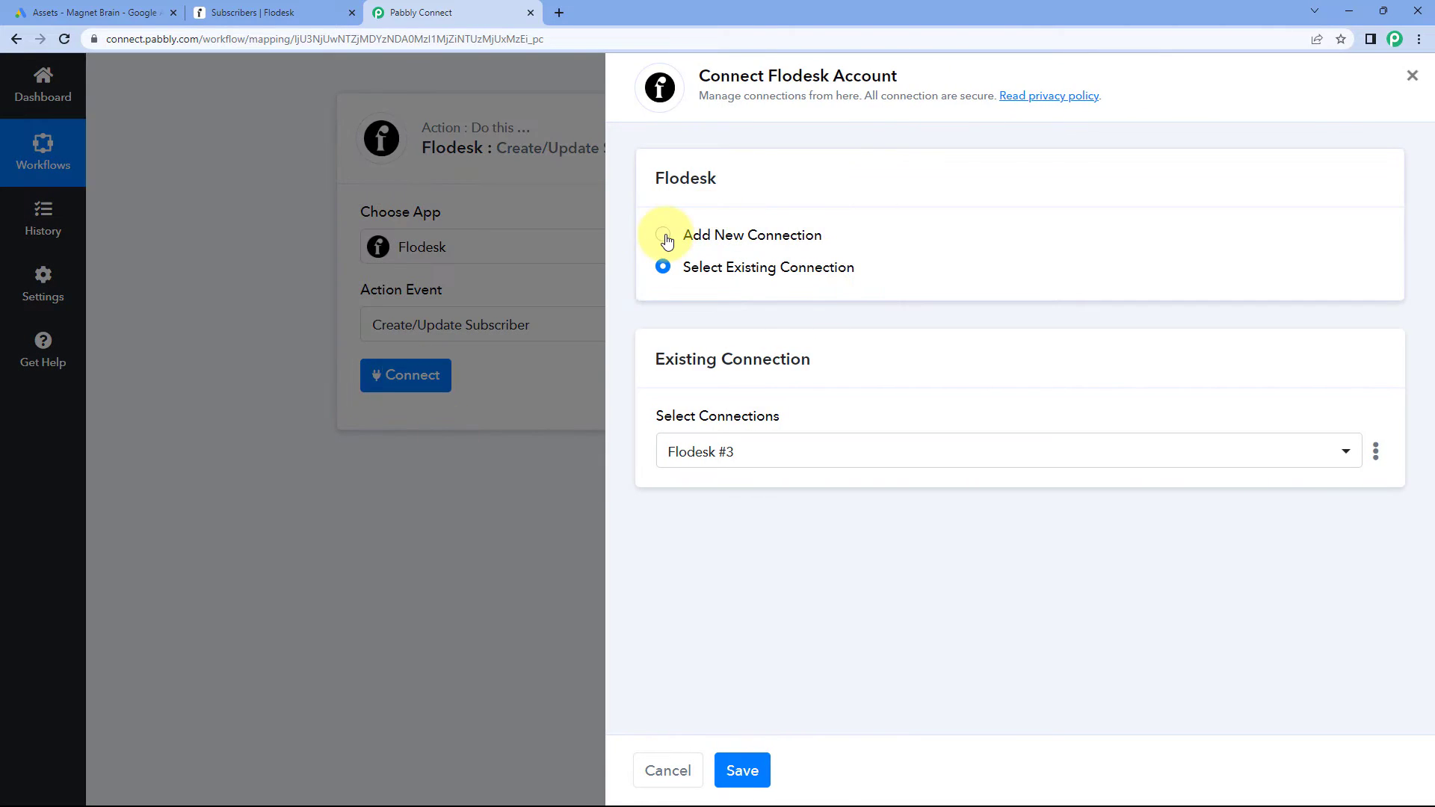
pyautogui.click(737, 224)
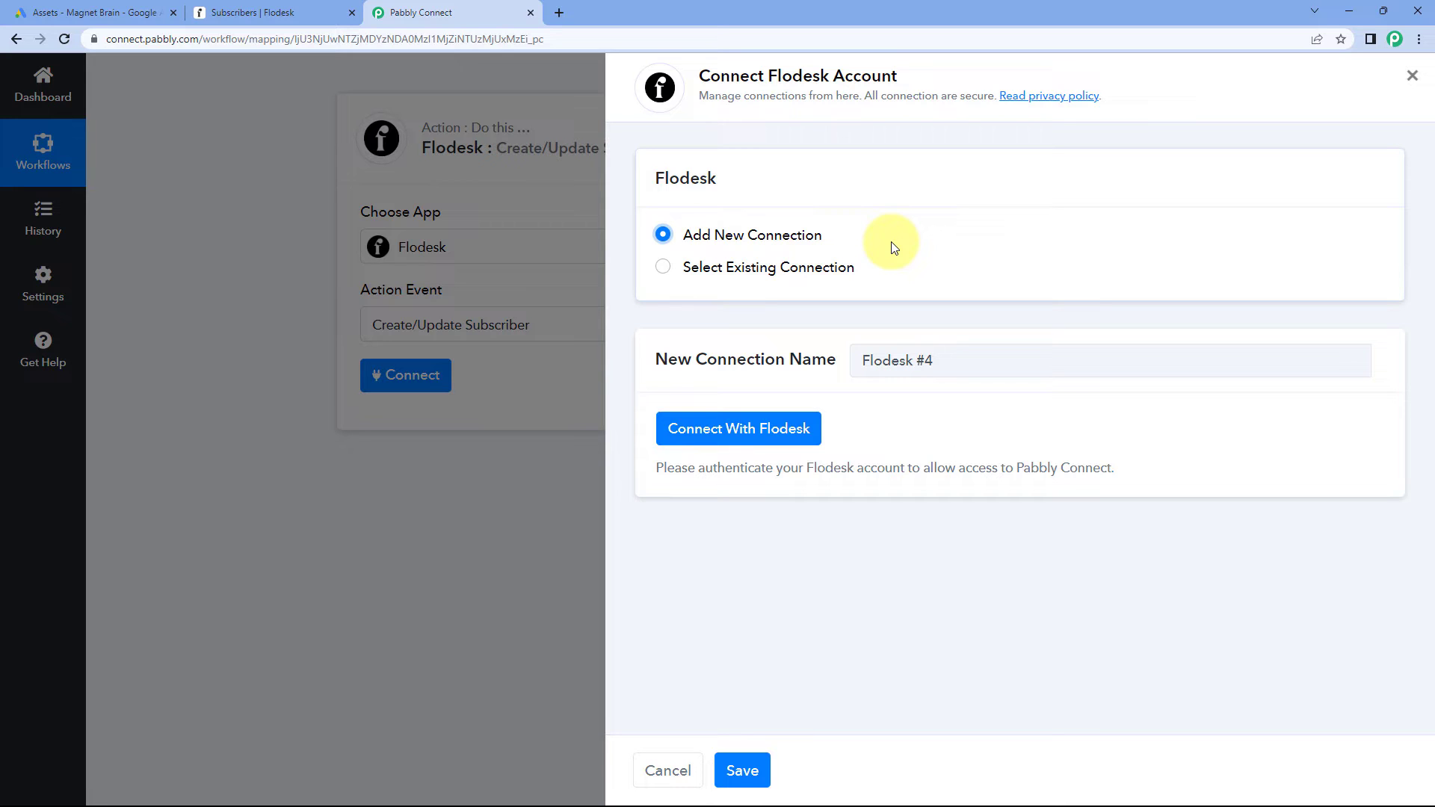
pyautogui.click(733, 429)
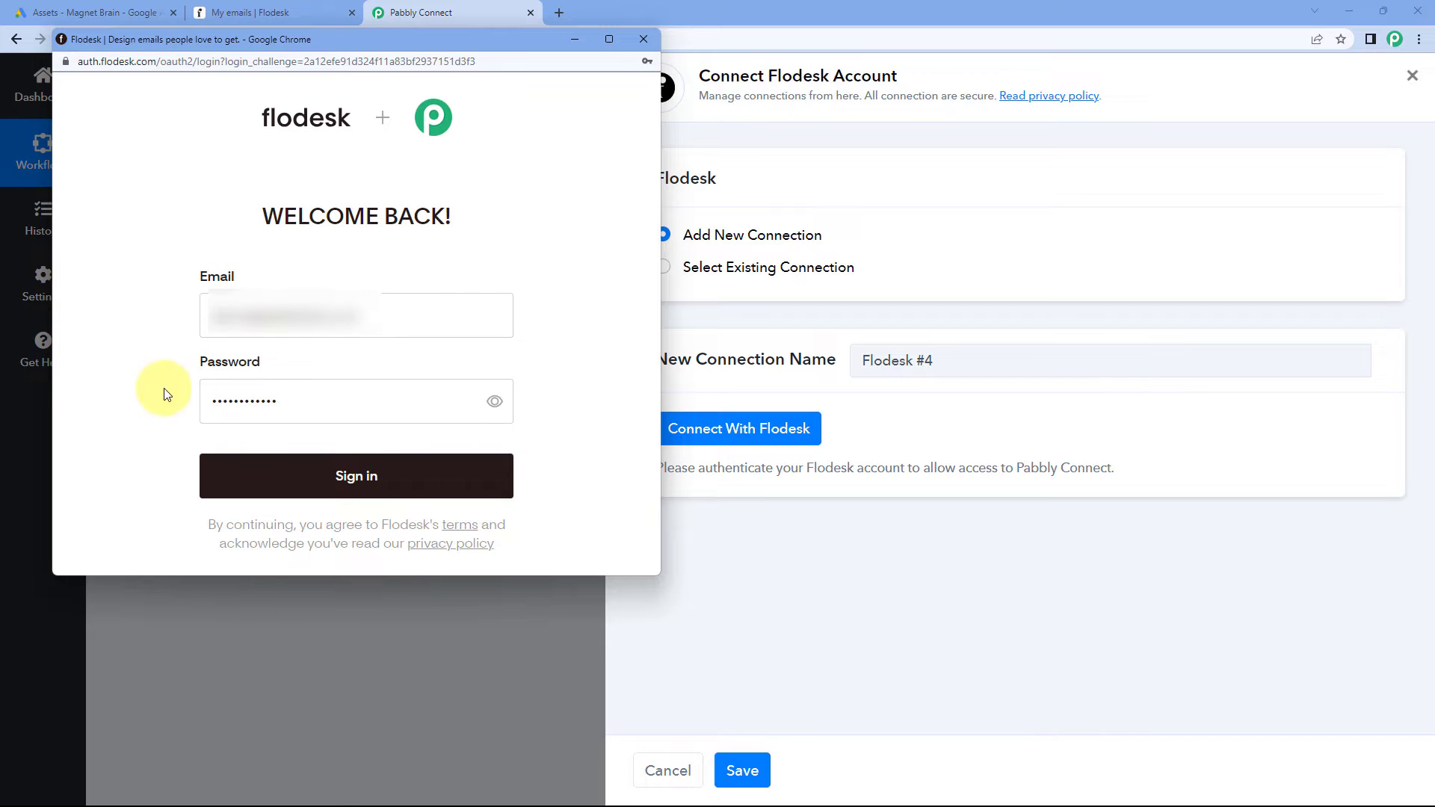
pyautogui.click(389, 482)
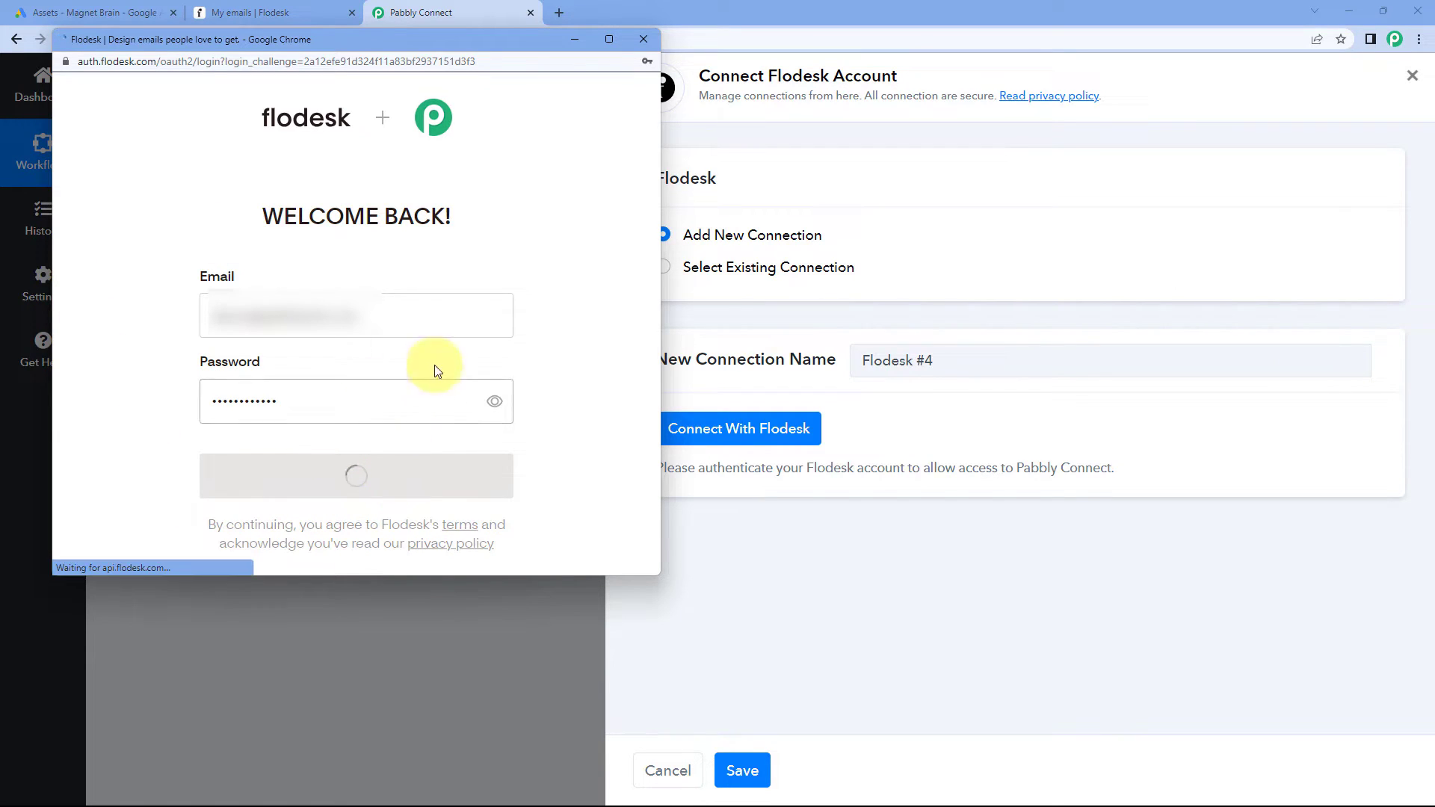
pyautogui.click(583, 307)
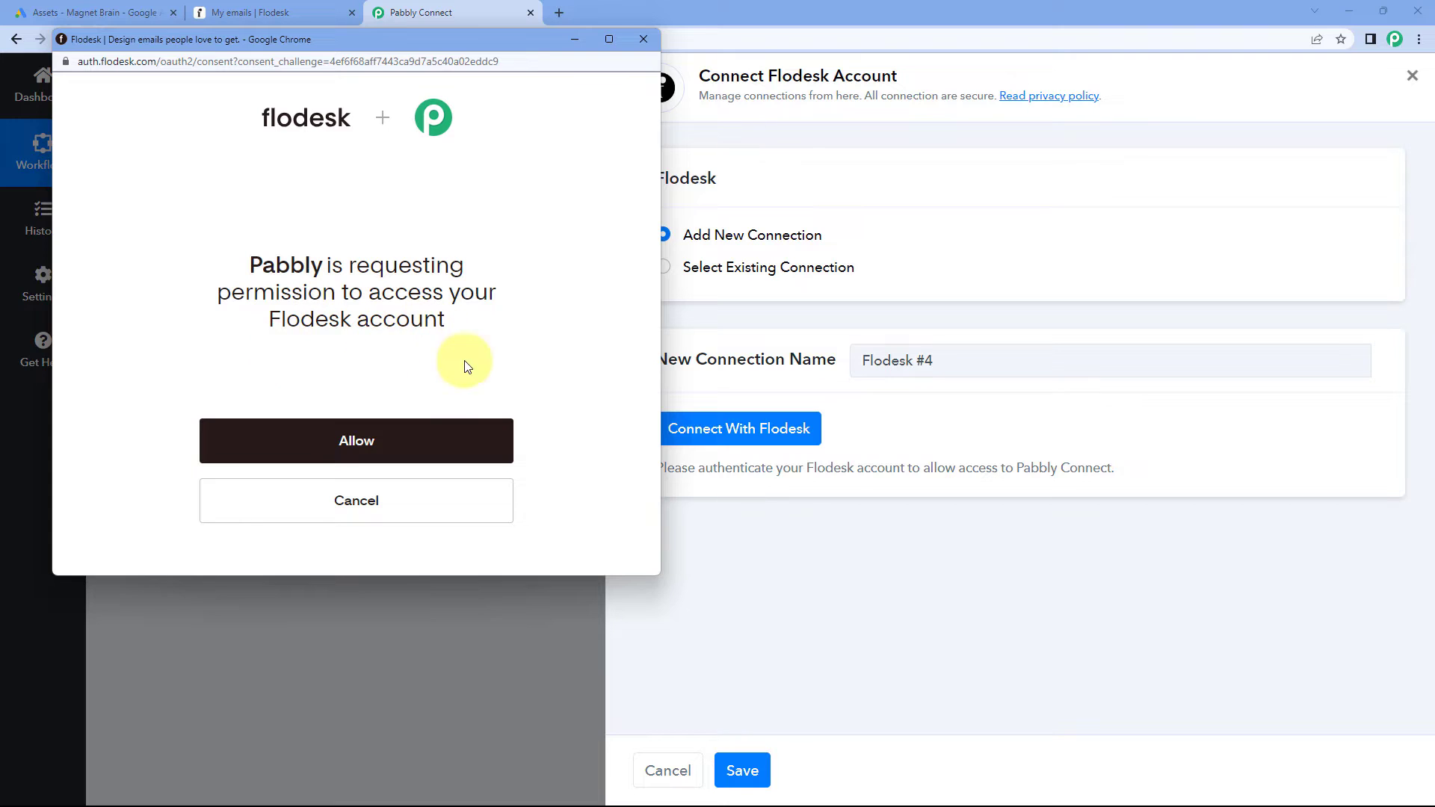
pyautogui.click(398, 443)
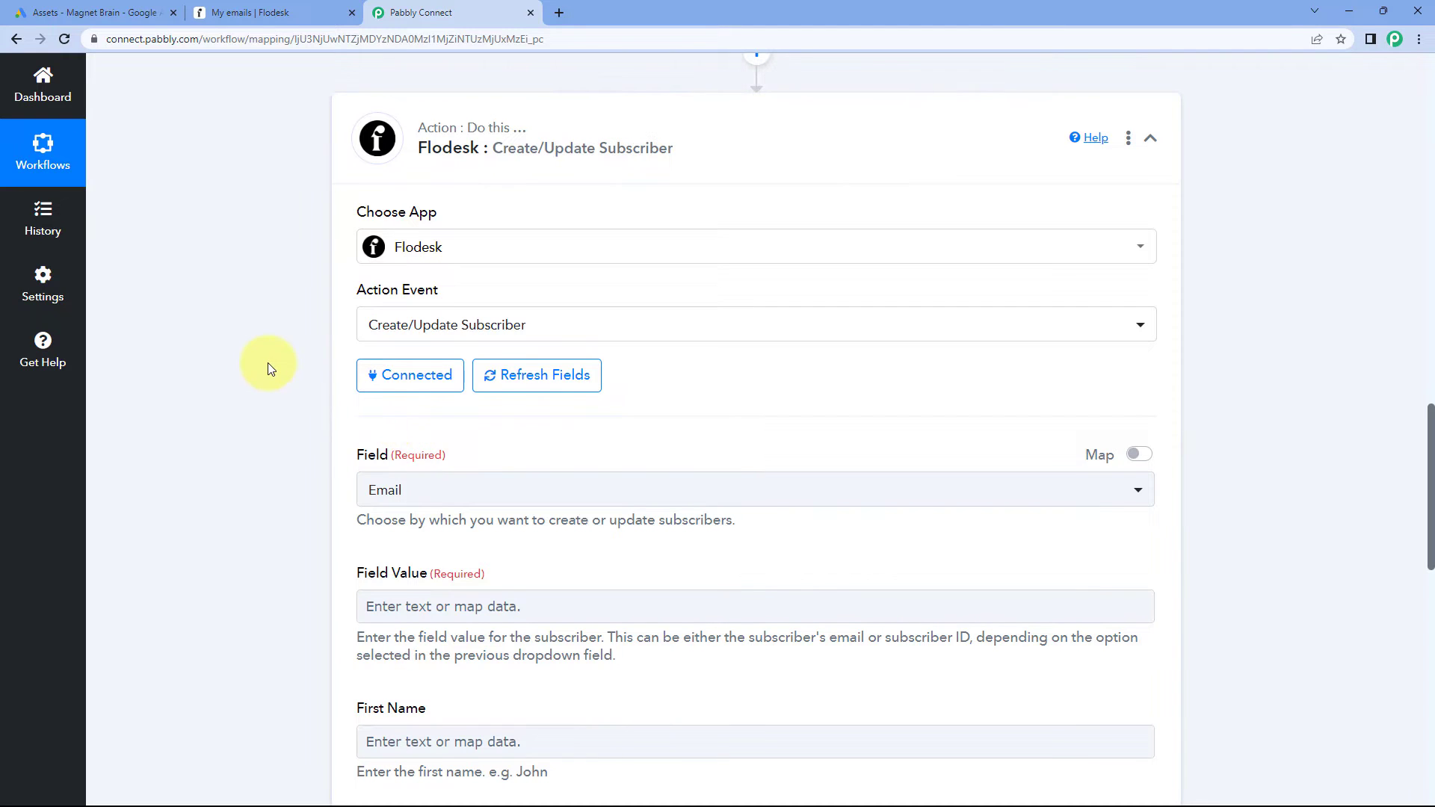
# Step: Select Email as the field by which Flodesk subscribers are created or updated
pyautogui.scroll(-3, 267, 361)
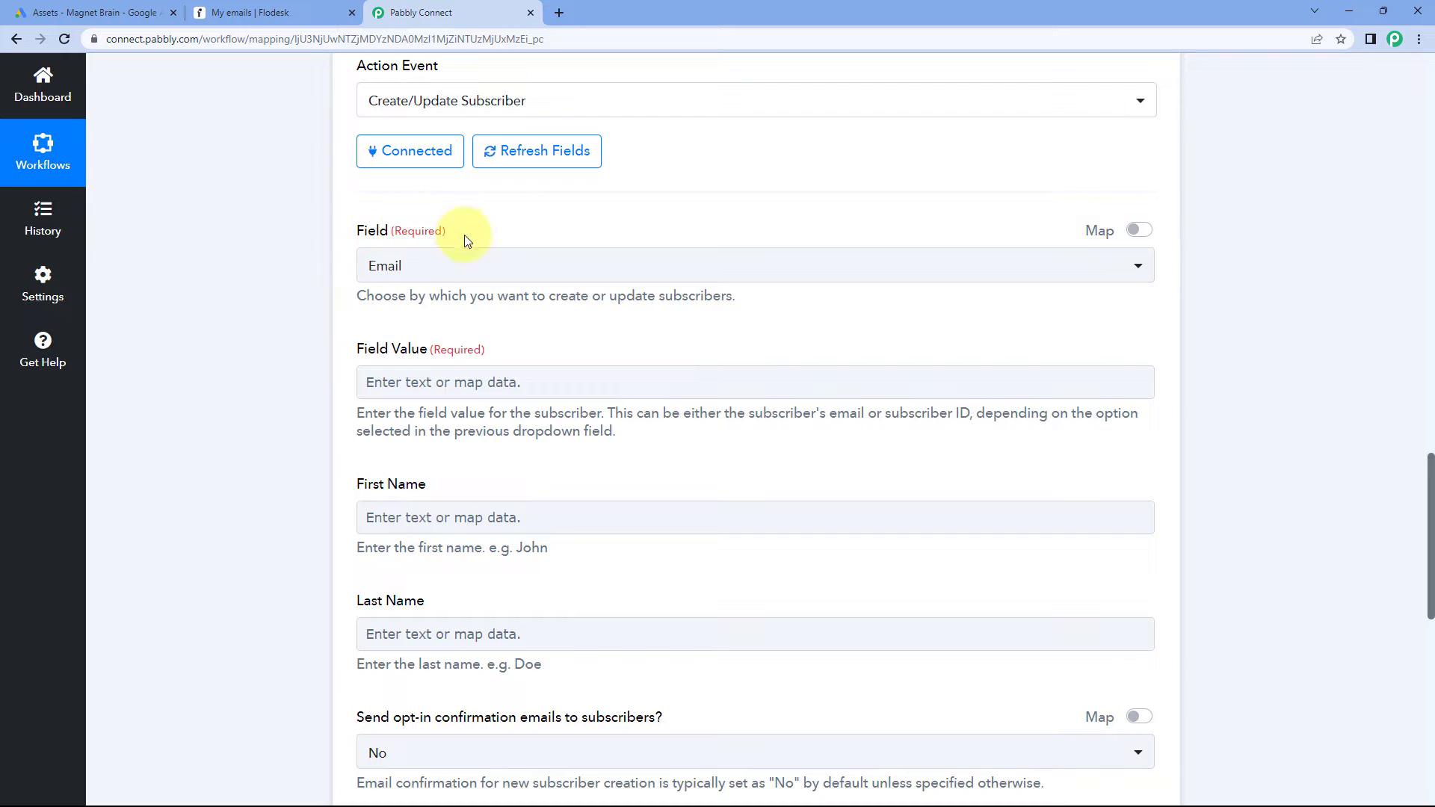
pyautogui.click(478, 265)
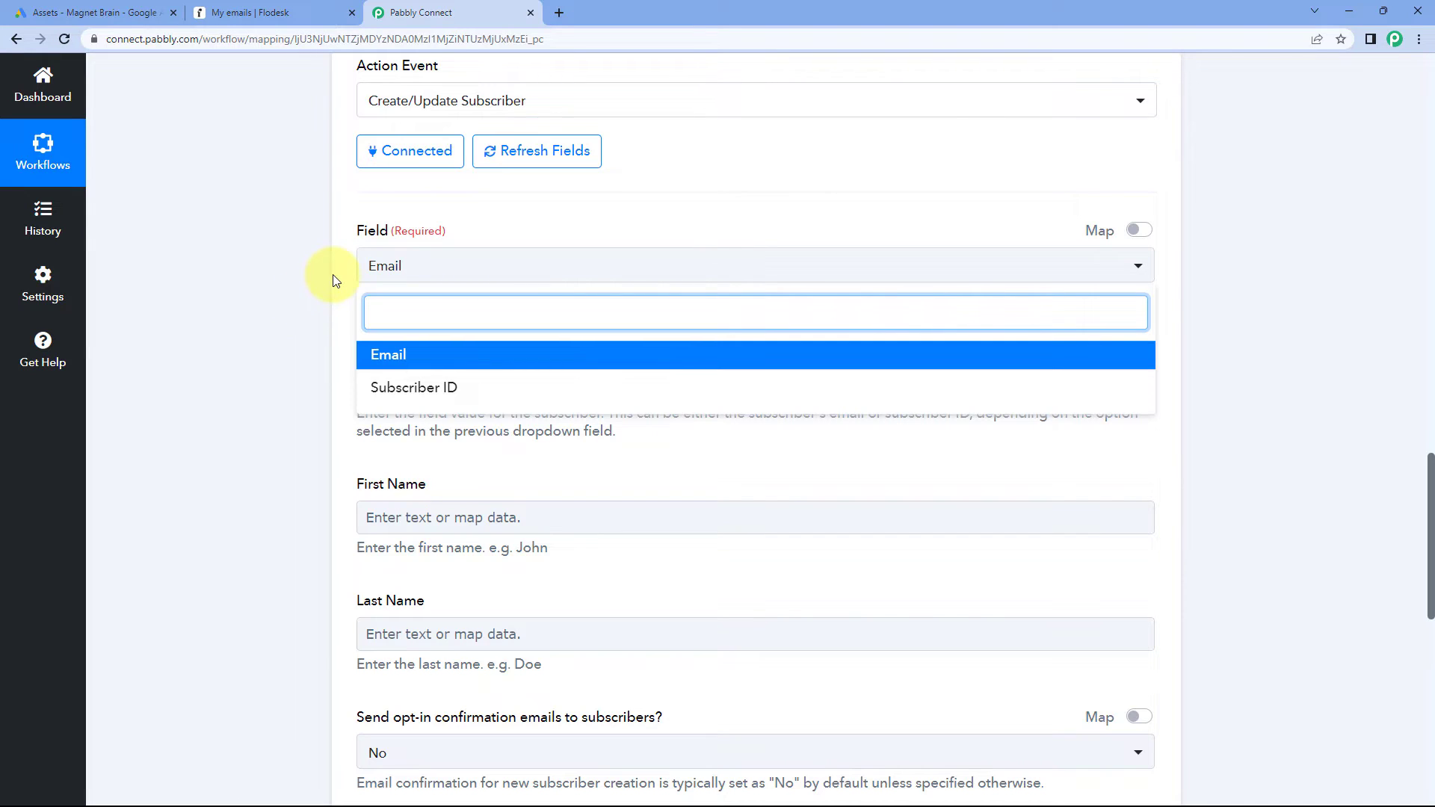
pyautogui.click(334, 276)
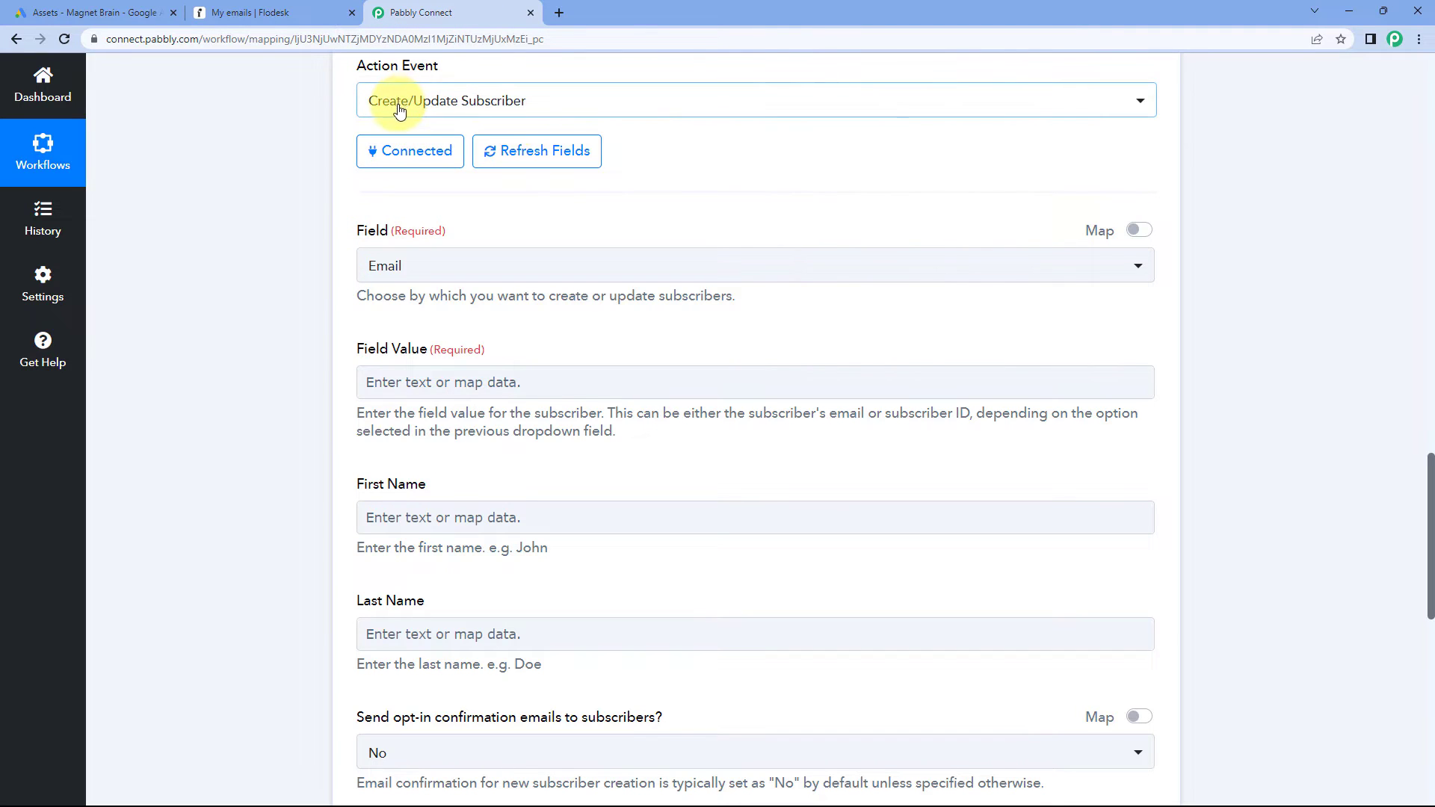
pyautogui.scroll(-1, 643, 191)
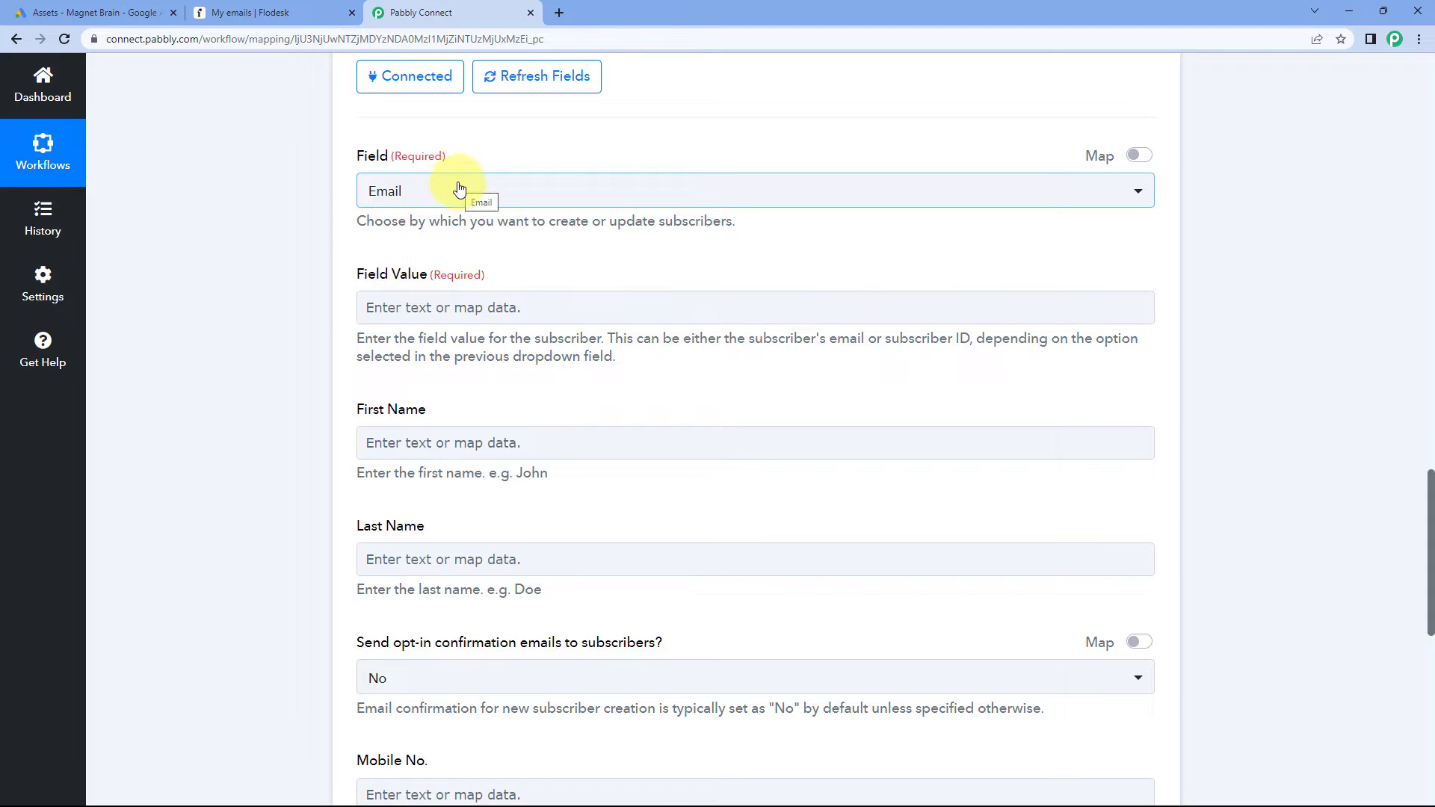
pyautogui.click(459, 189)
pyautogui.click(391, 279)
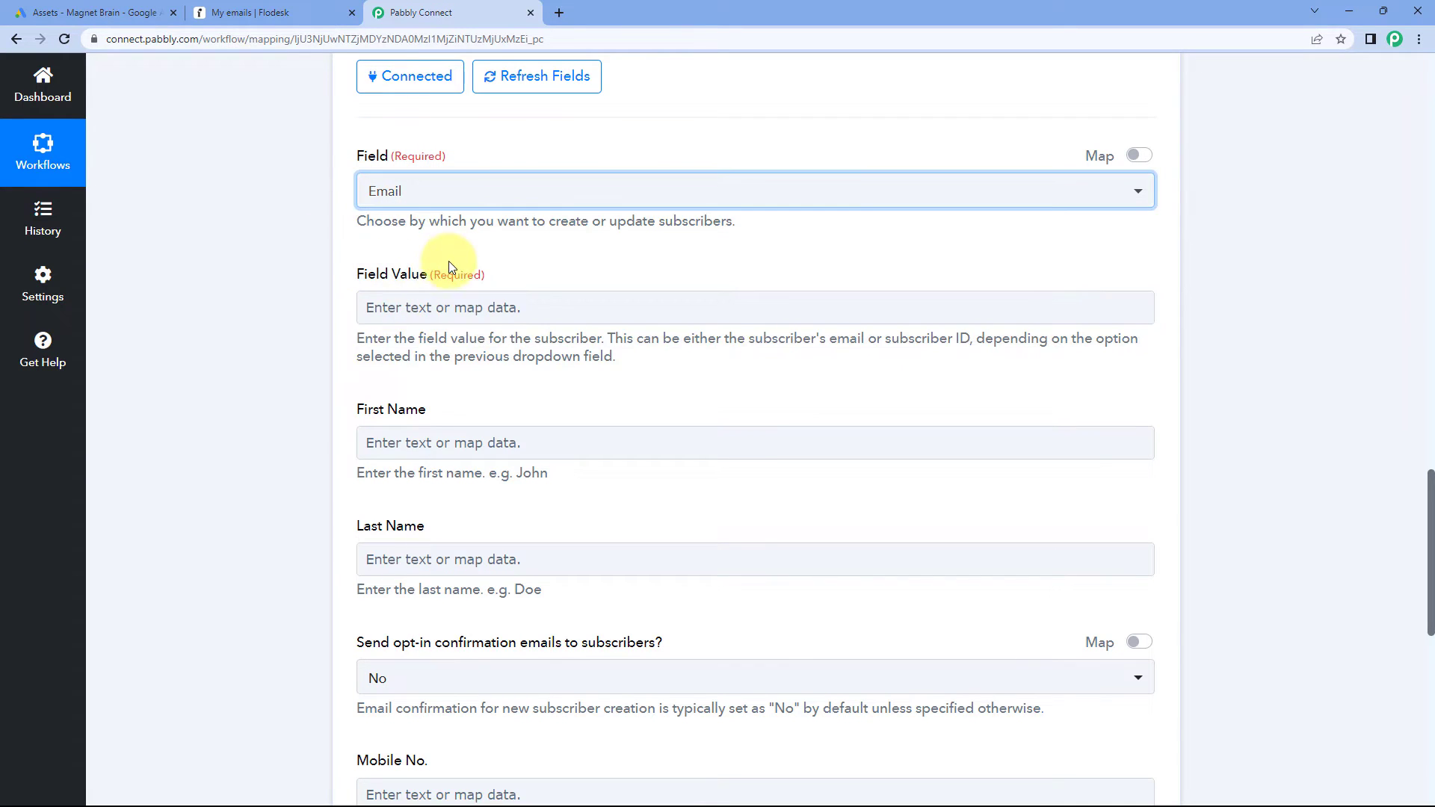
# Step: Locate the lead's email entry in the Google Ads trigger's received response
pyautogui.click(449, 308)
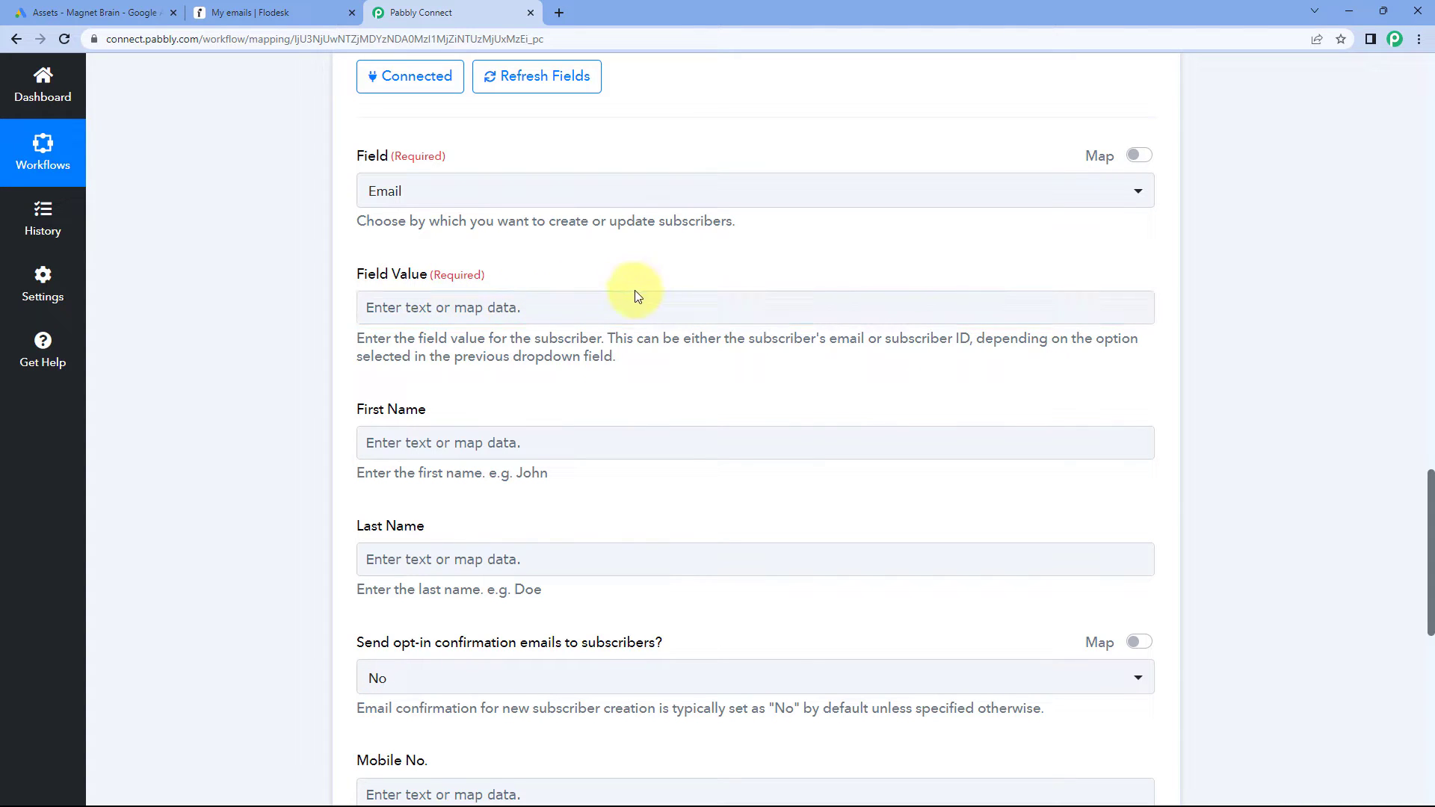
pyautogui.scroll(10, 669, 295)
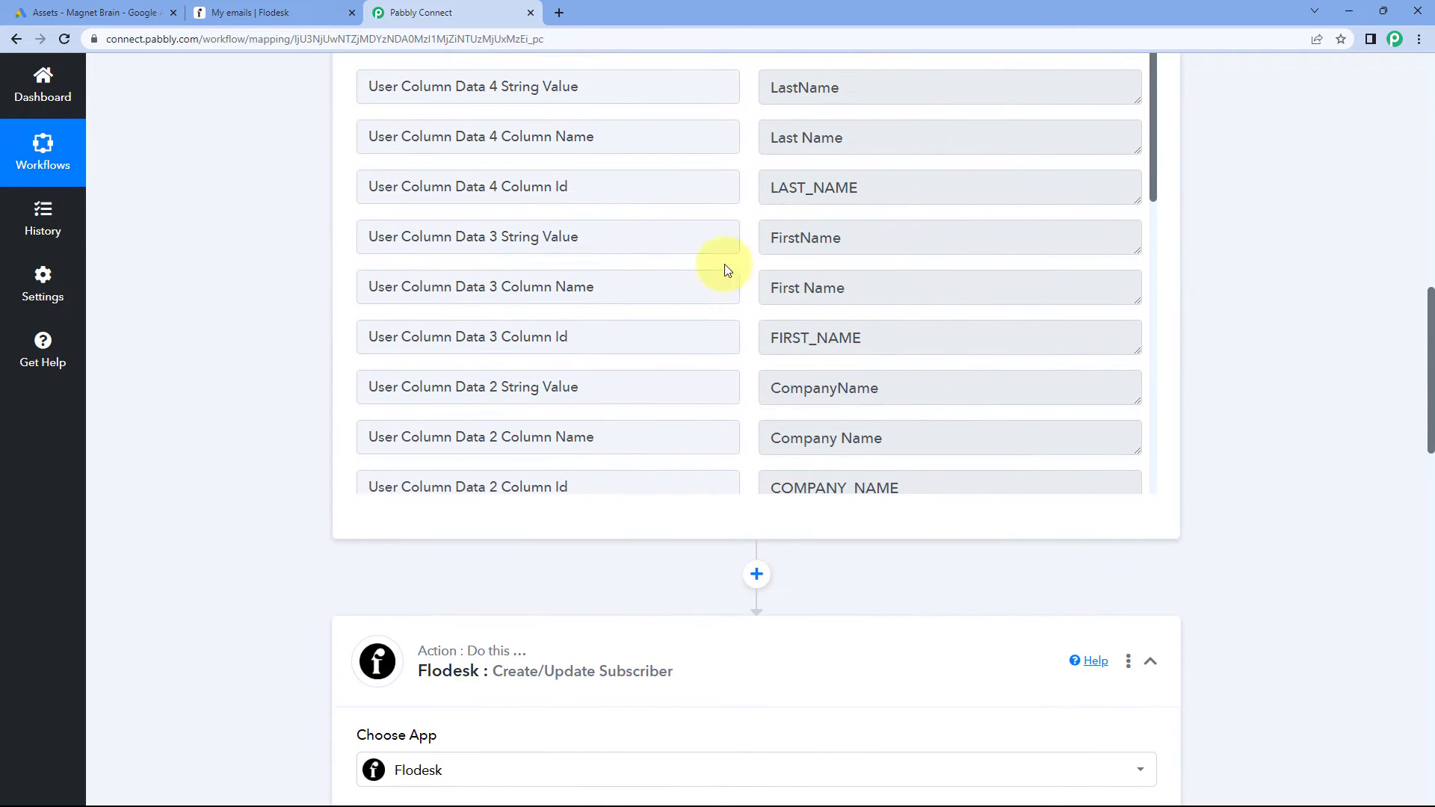
pyautogui.scroll(-3, 729, 270)
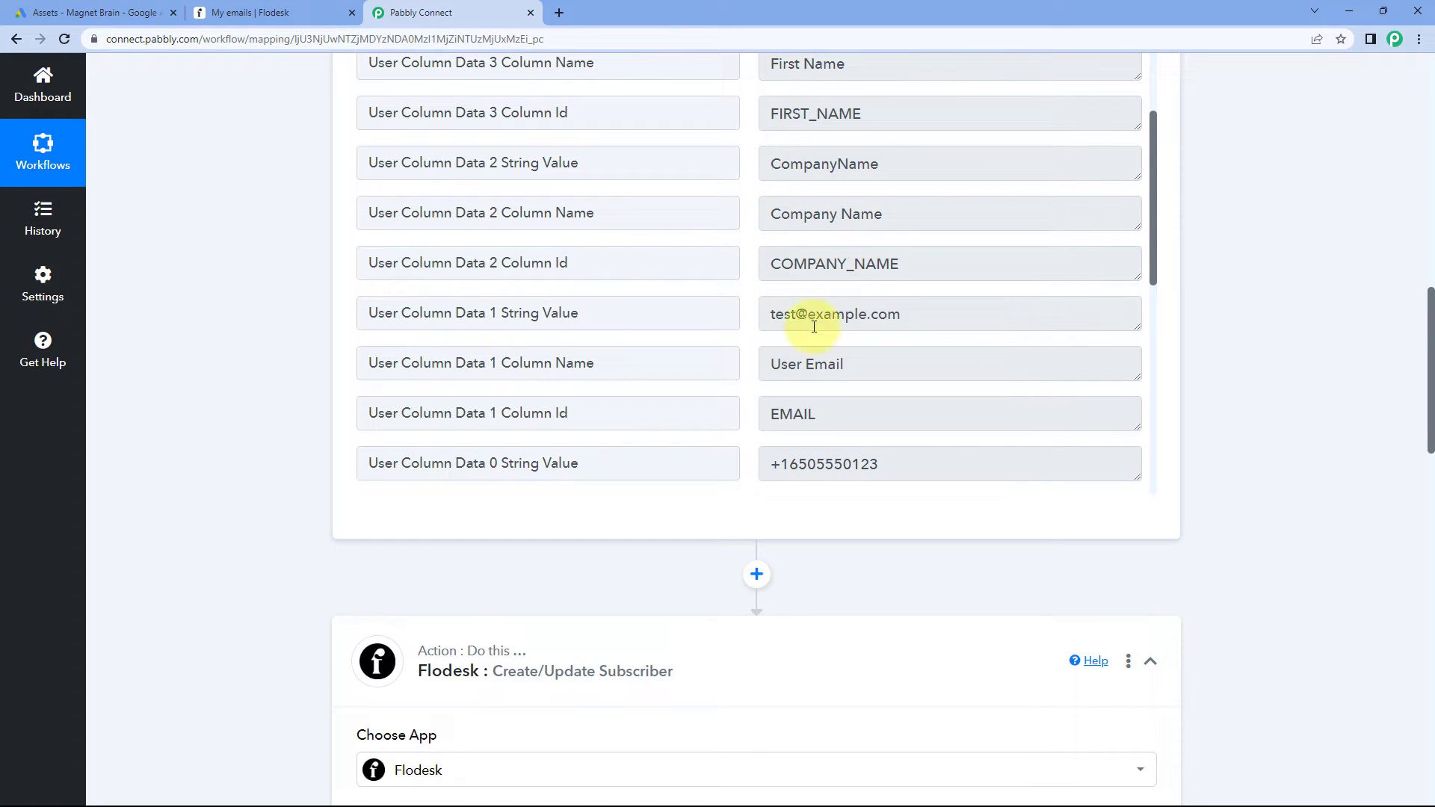
pyautogui.tripleClick(926, 317)
pyautogui.click(750, 321)
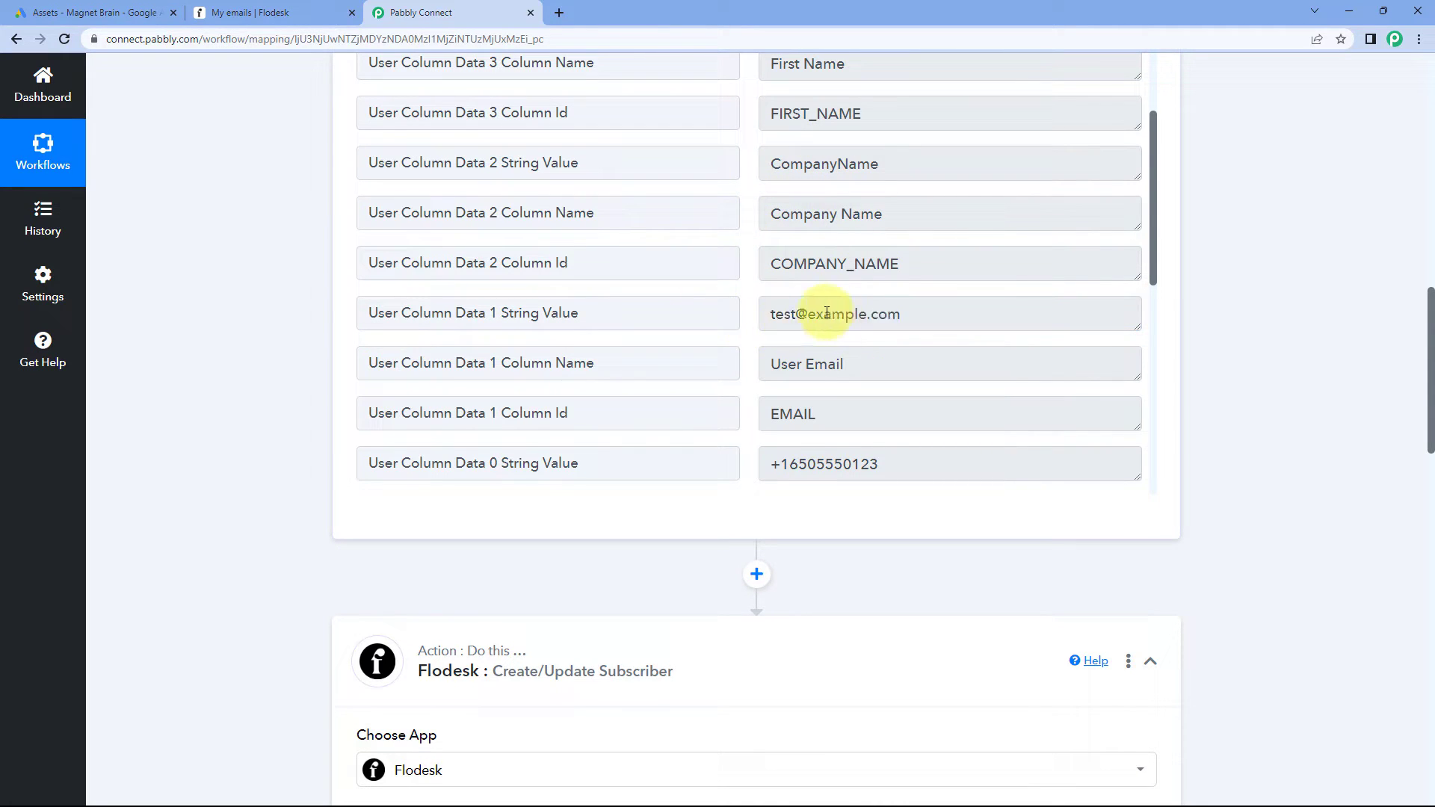
pyautogui.scroll(-10, 291, 327)
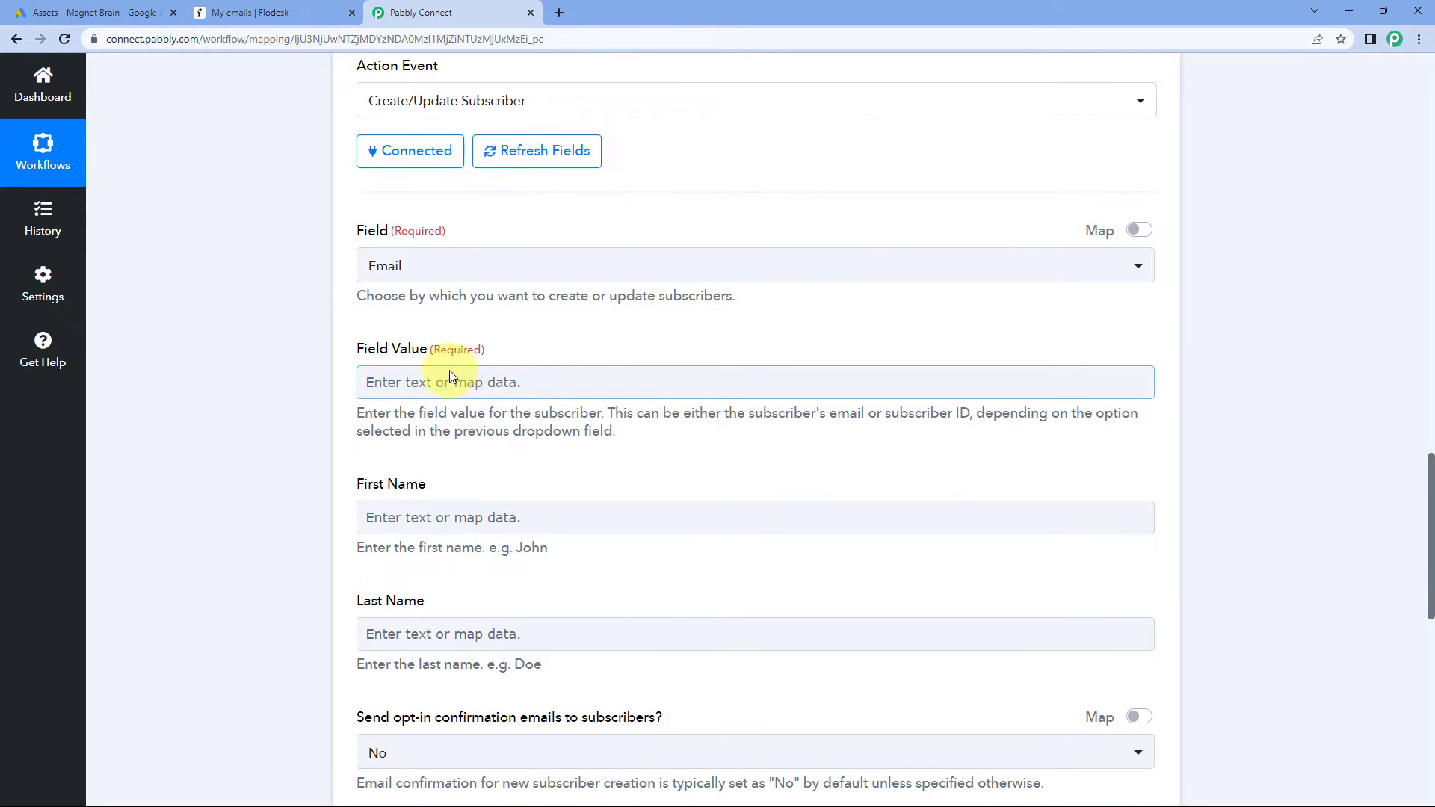
# Step: Map the Flodesk action's Field Value to User Column Data 1 String Value, the email from Google Ads: New Lead Form Entry
pyautogui.scroll(-1, 320, 376)
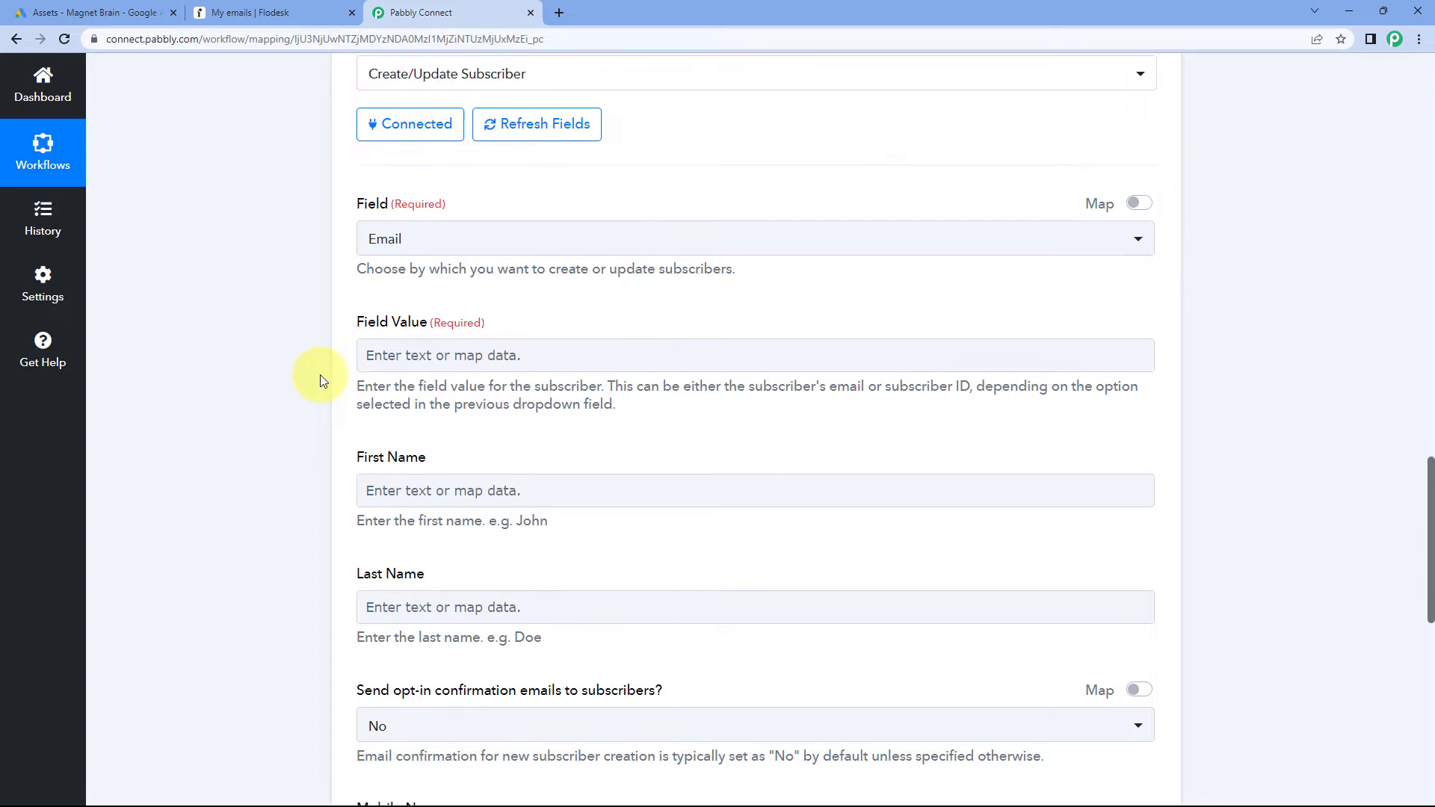
pyautogui.click(398, 304)
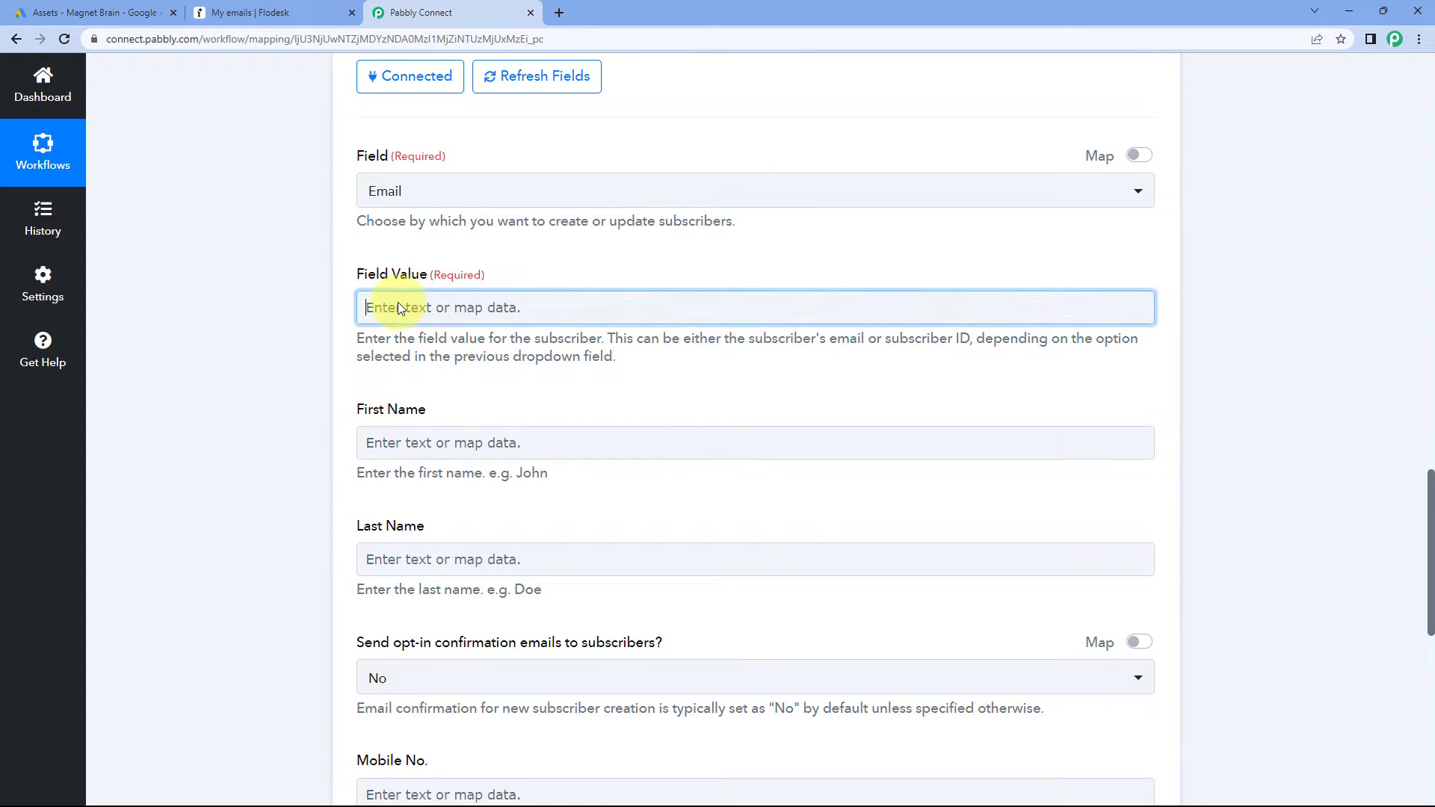
pyautogui.scroll(-1, 306, 329)
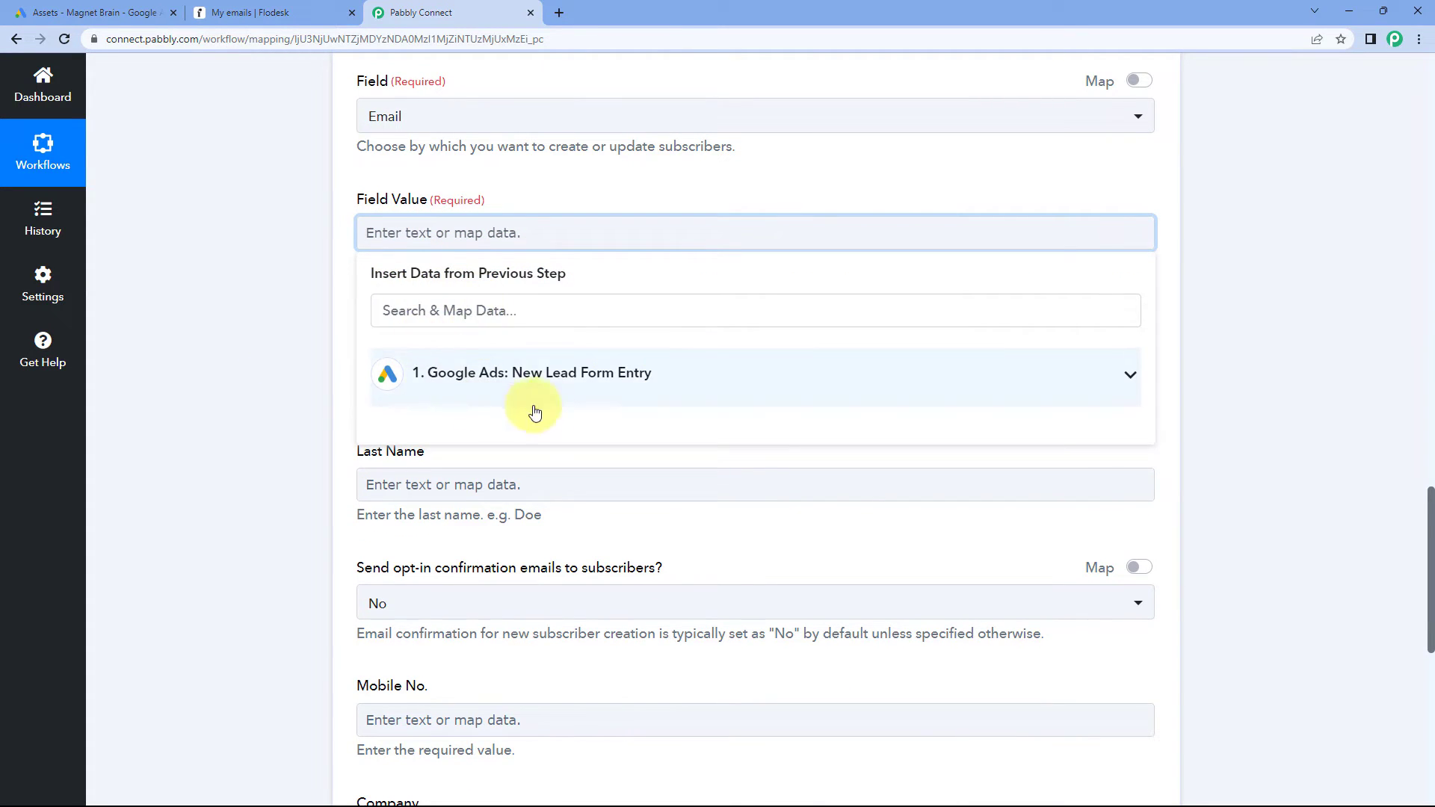
pyautogui.click(528, 374)
pyautogui.scroll(-1, 329, 360)
pyautogui.scroll(-1, 321, 360)
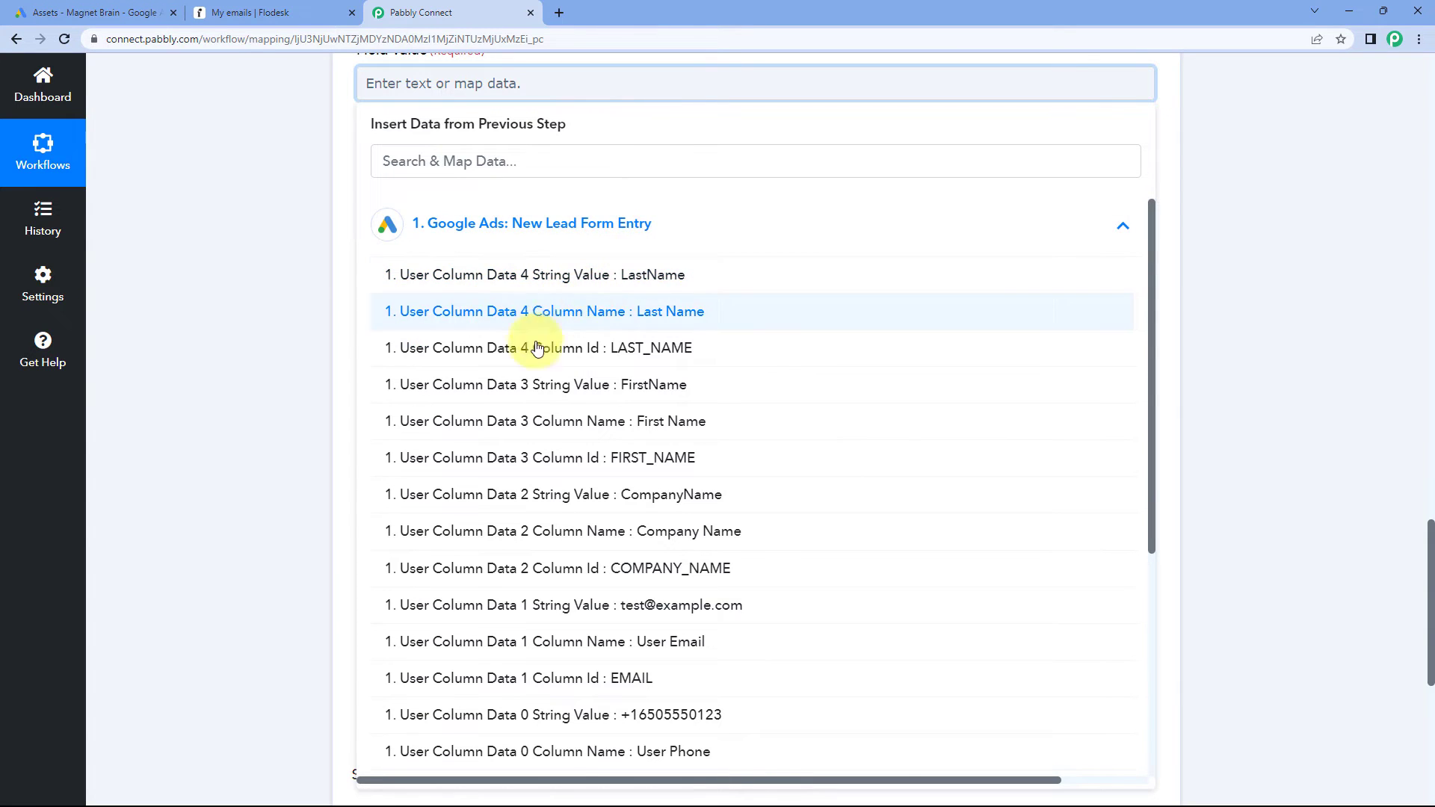
pyautogui.scroll(-2, 593, 385)
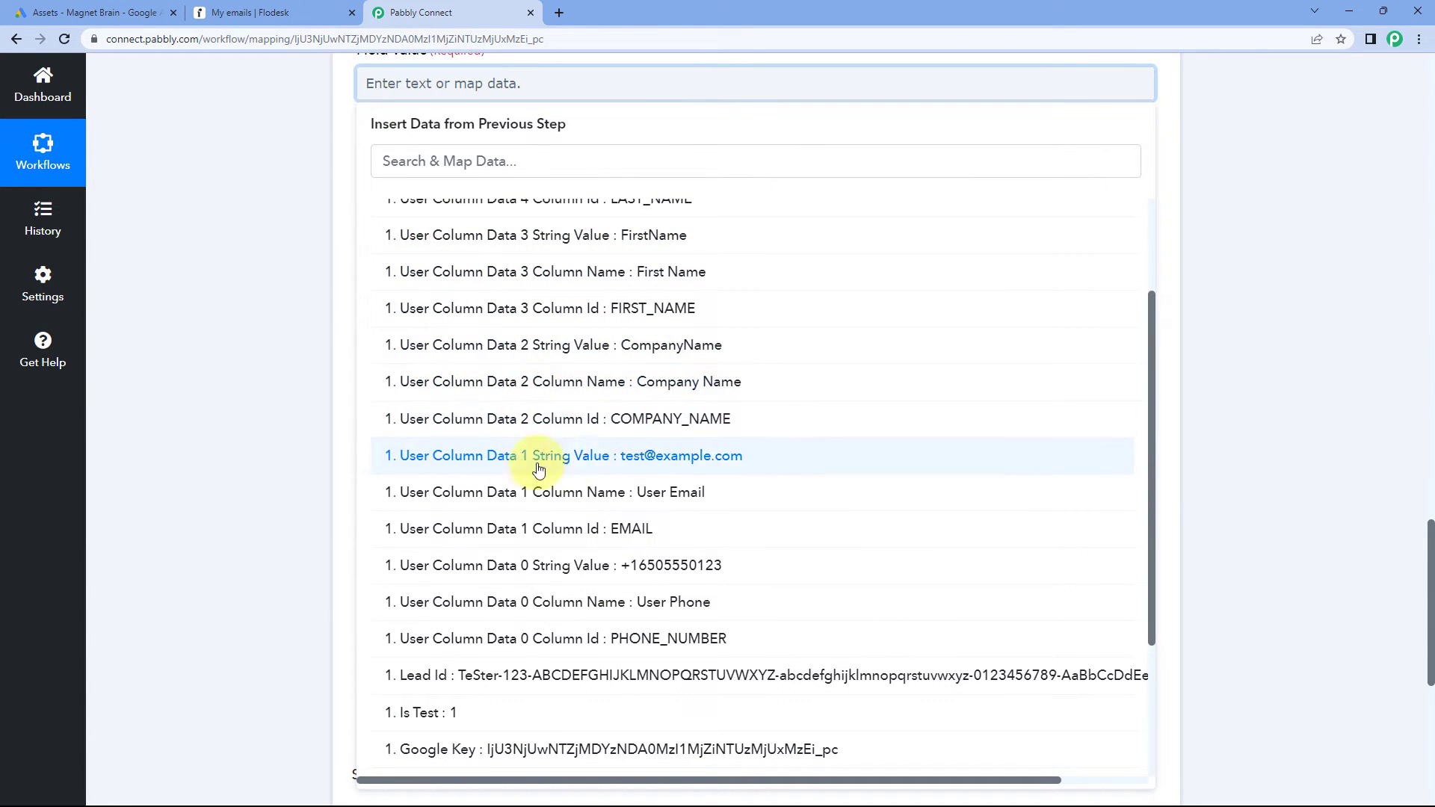
pyautogui.click(595, 464)
pyautogui.scroll(2, 658, 239)
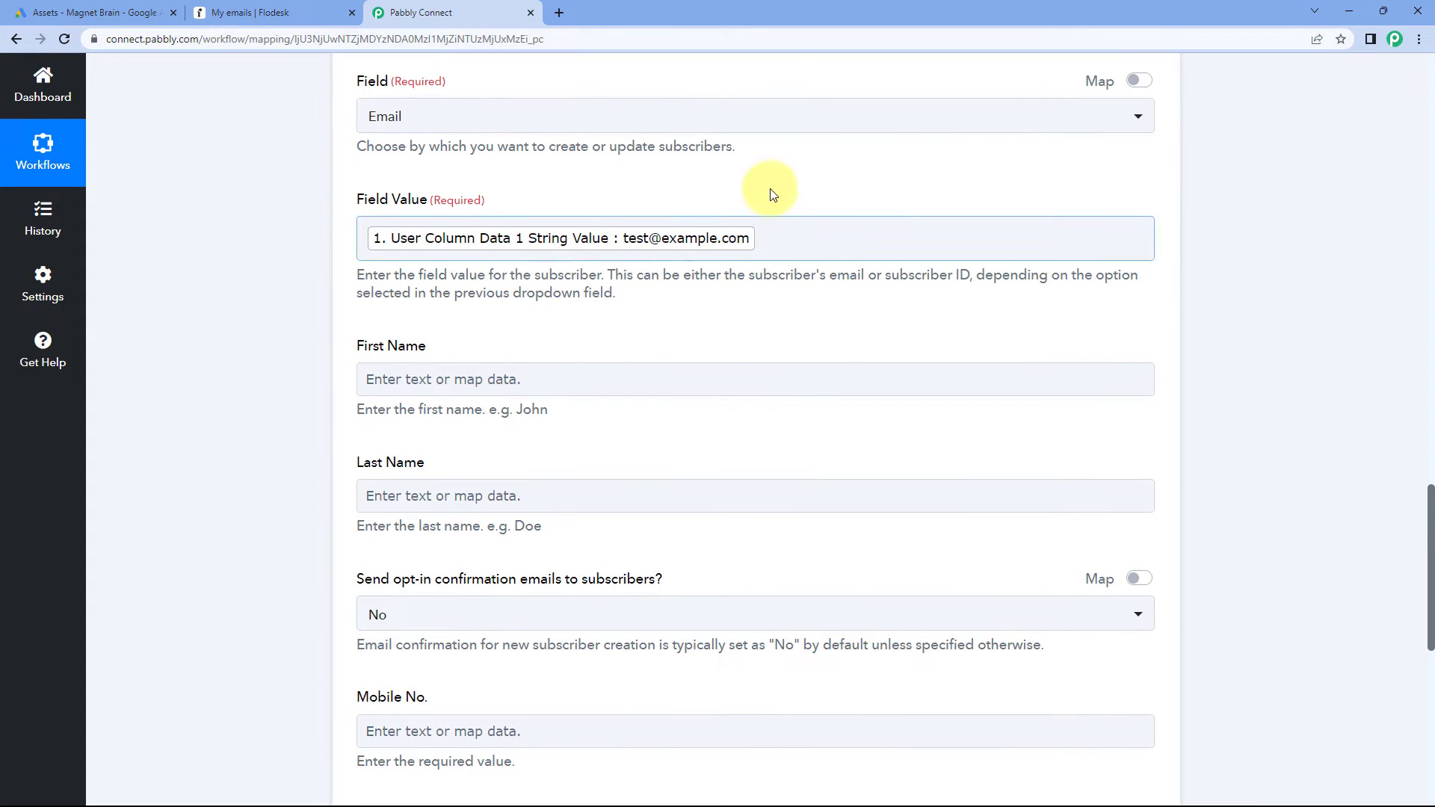
pyautogui.click(616, 266)
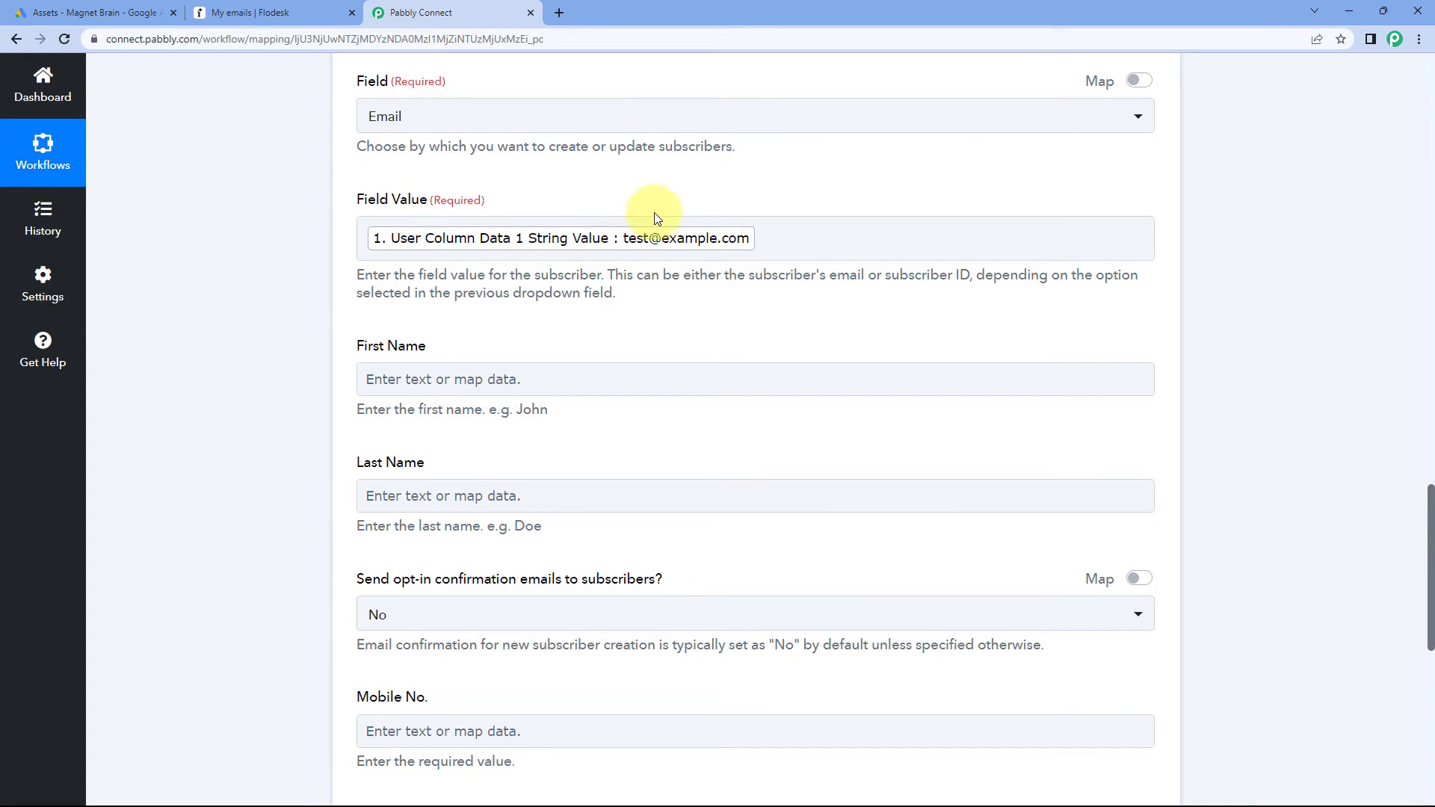
pyautogui.scroll(2, 631, 199)
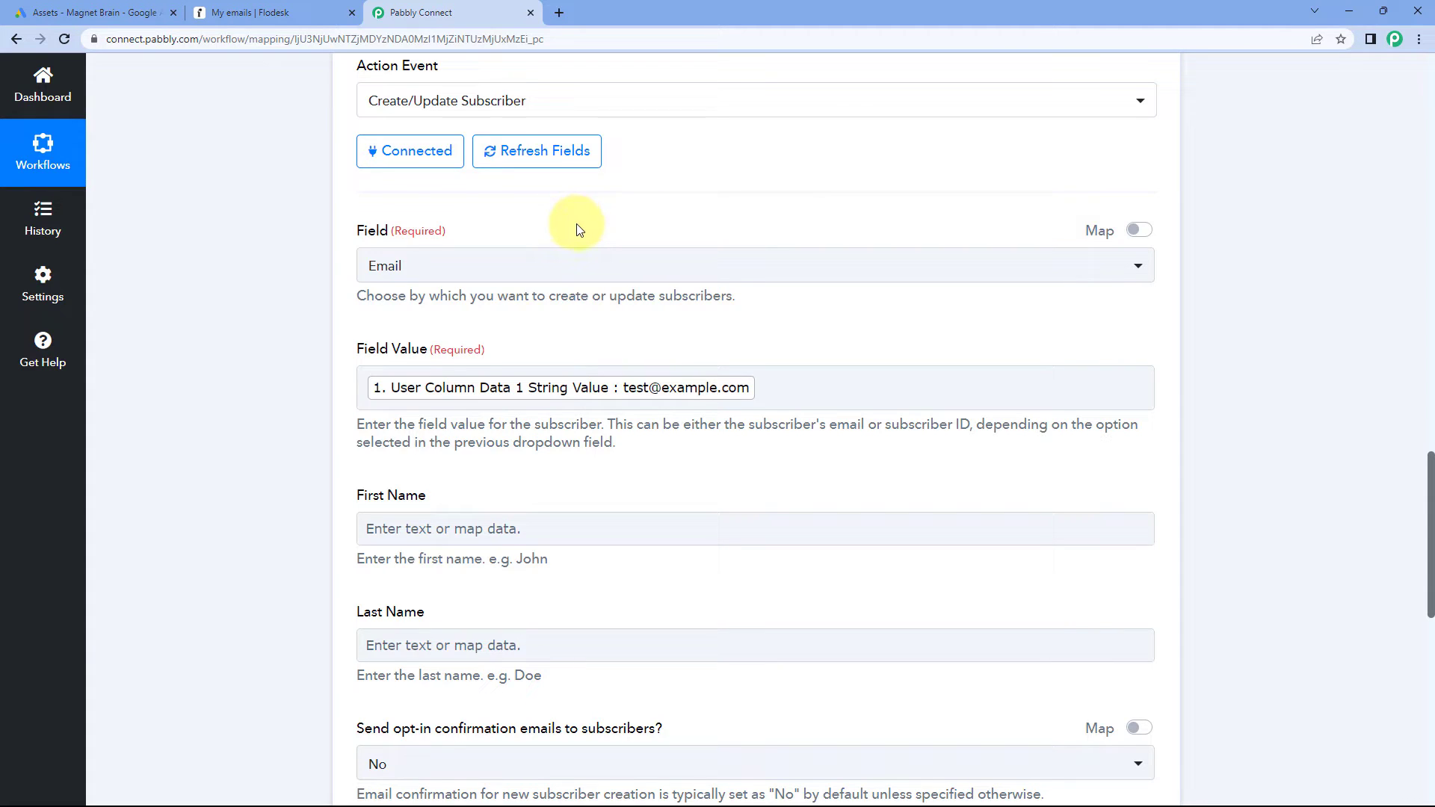
# Step: Examine the Column Id, Column Name and String Value of User Column Data 4, the last name, in the Google Ads trigger's received response
pyautogui.scroll(-1, 303, 289)
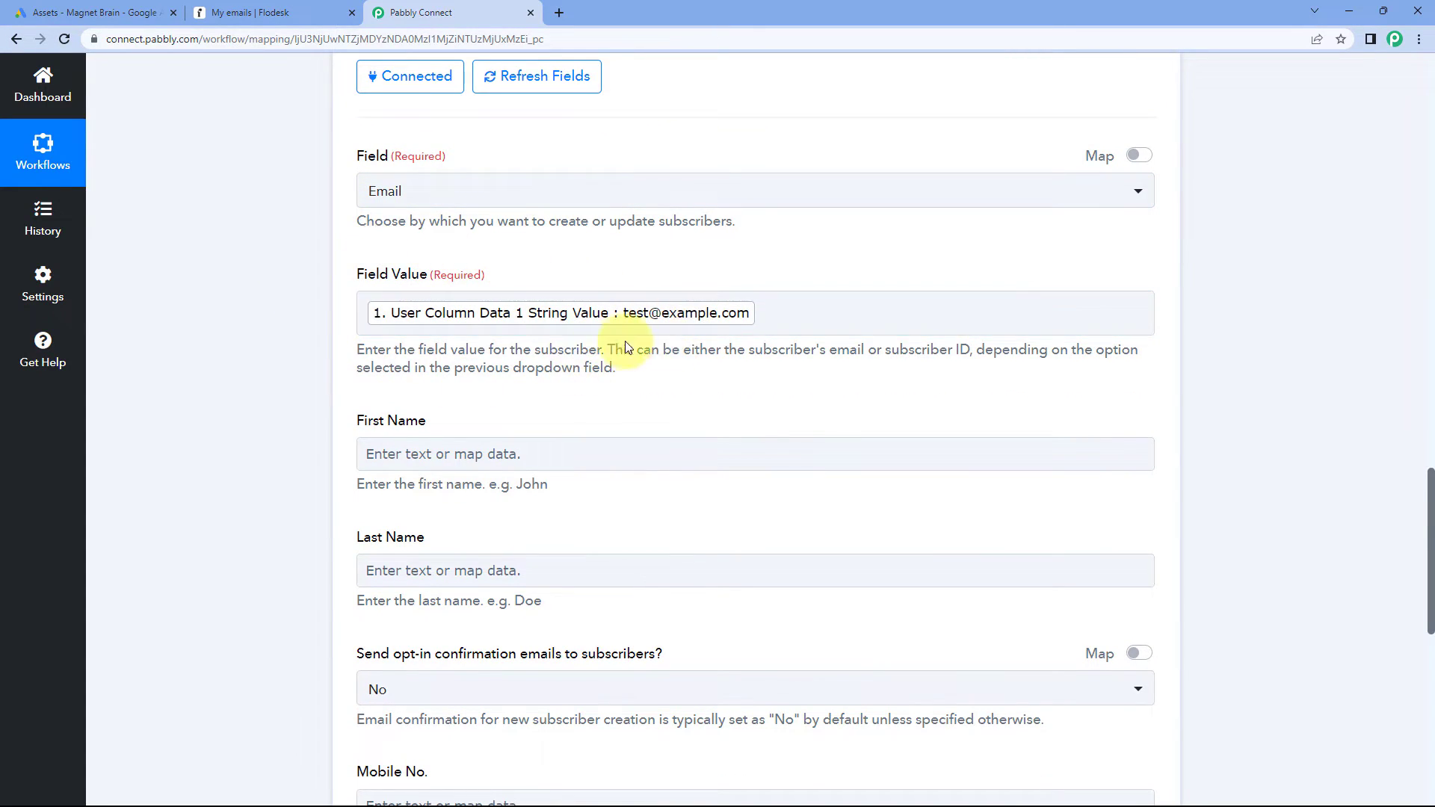
pyautogui.scroll(-1, 658, 346)
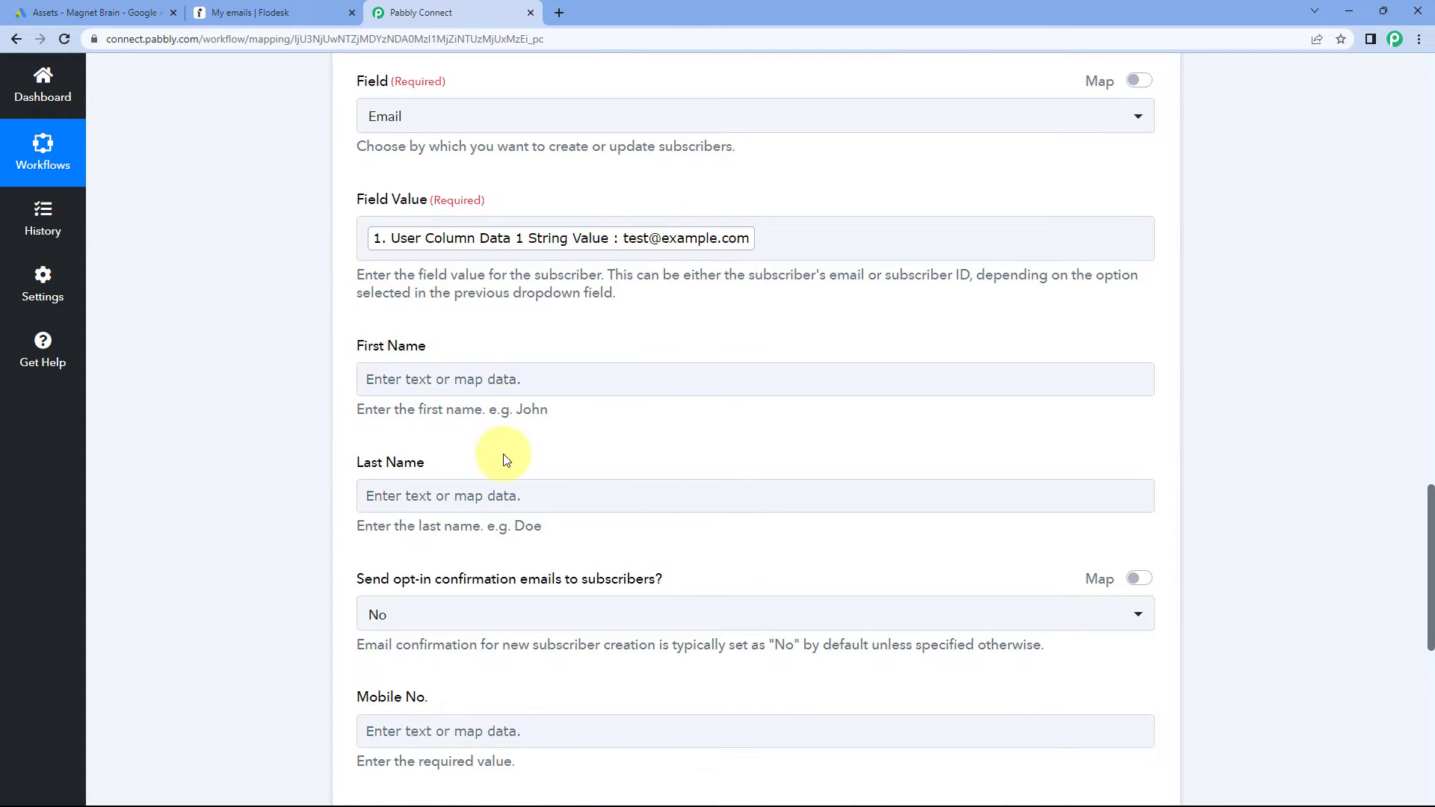
pyautogui.scroll(8, 769, 311)
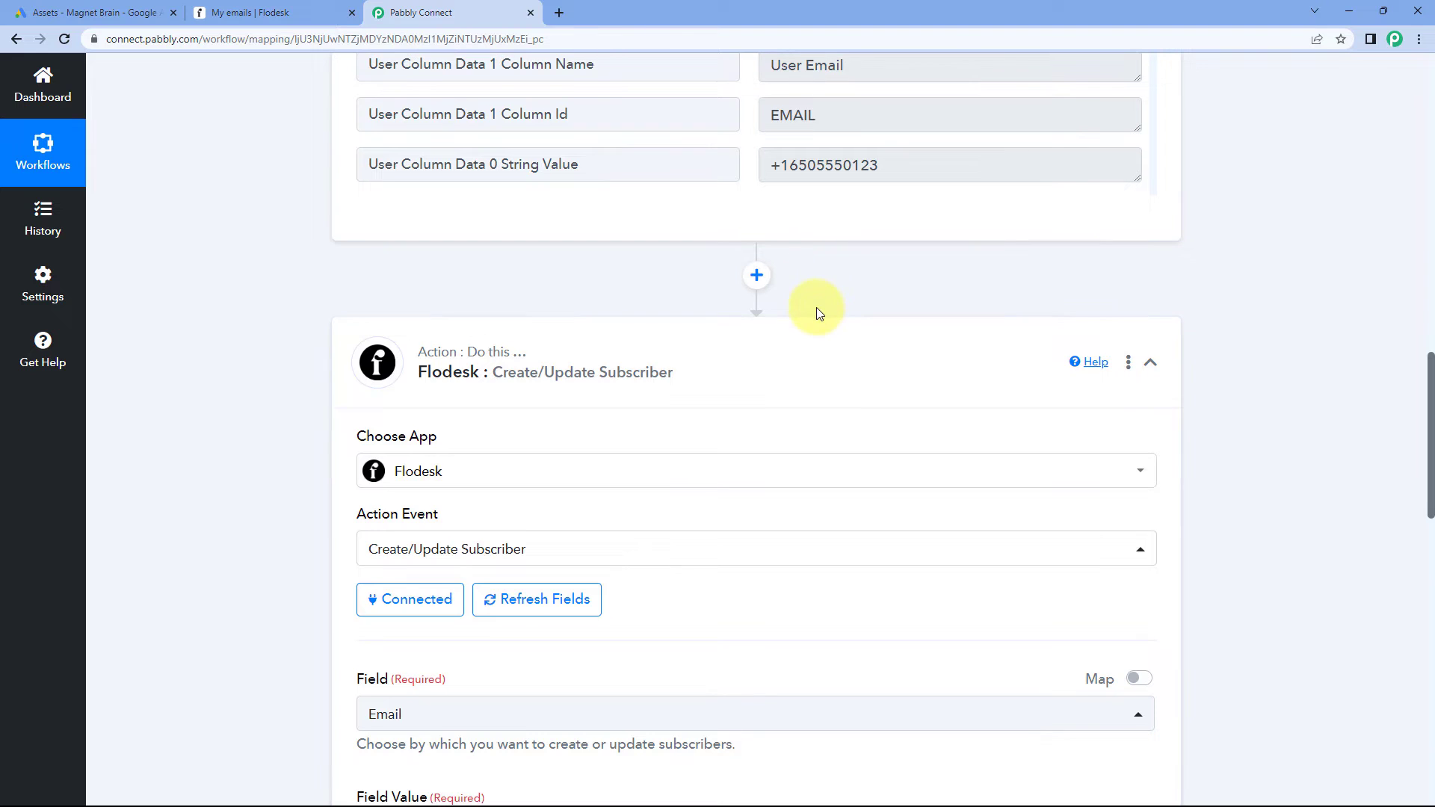
pyautogui.scroll(4, 816, 308)
pyautogui.scroll(1, 776, 389)
pyautogui.scroll(3, 733, 330)
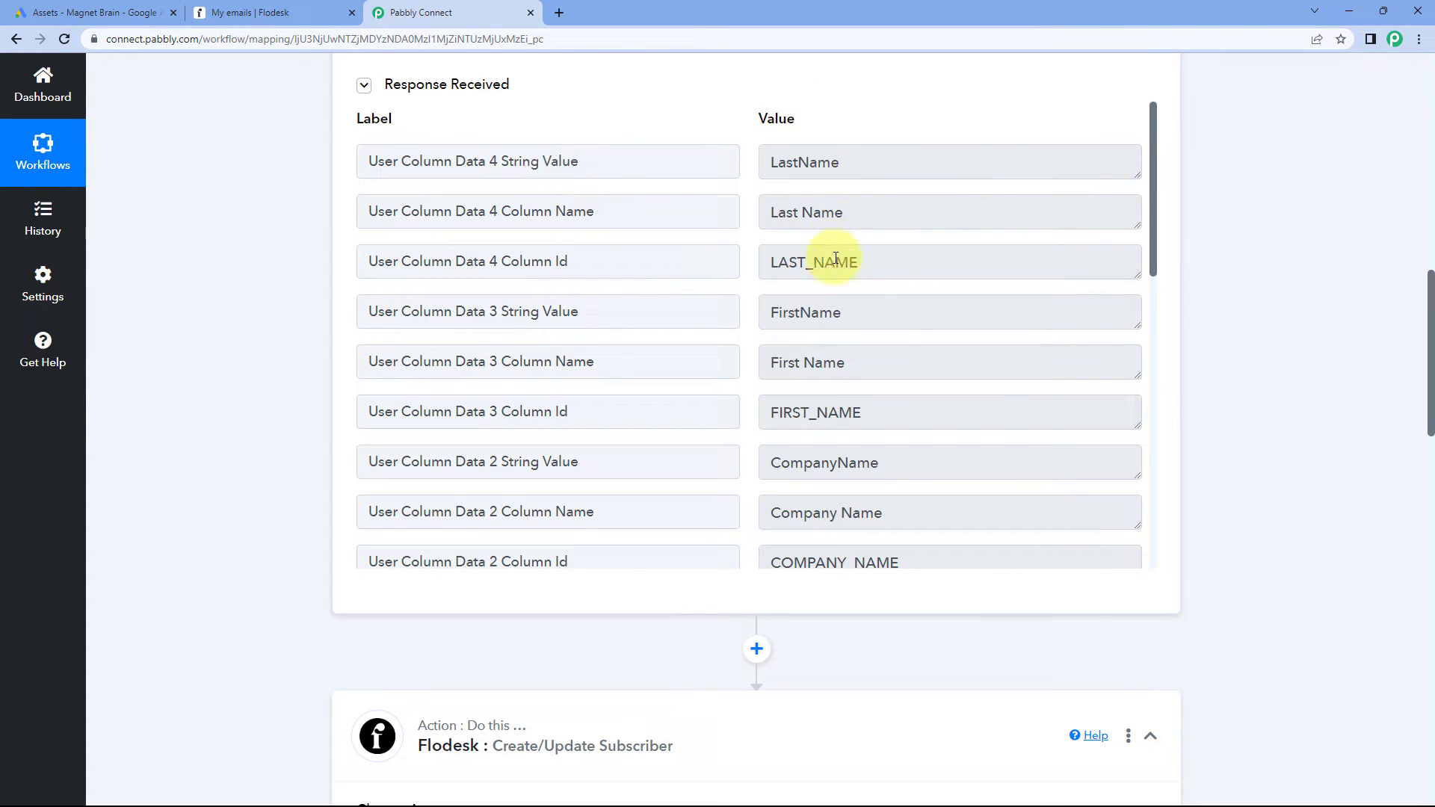
pyautogui.moveTo(619, 264); pyautogui.dragTo(500, 265)
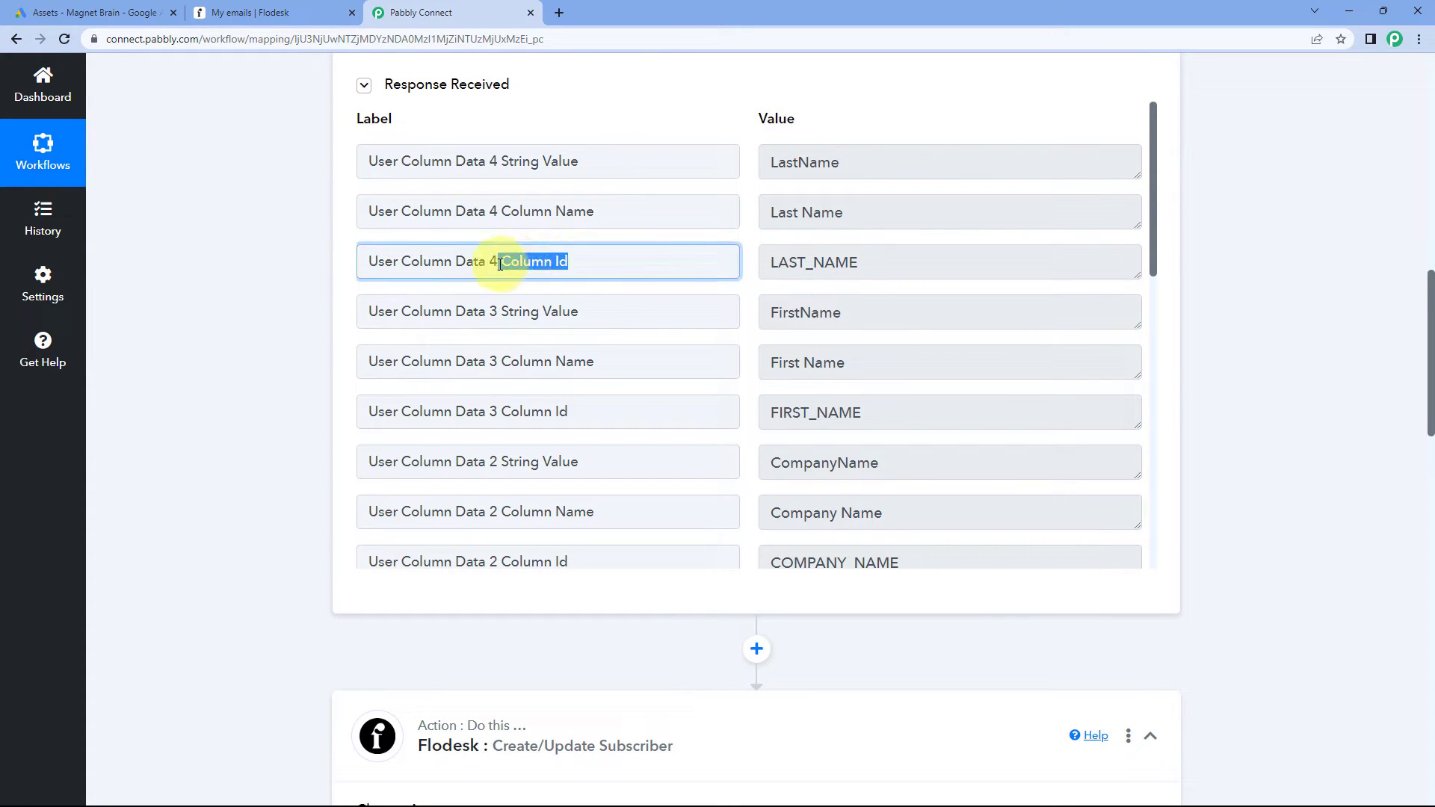
pyautogui.moveTo(621, 221); pyautogui.dragTo(514, 211)
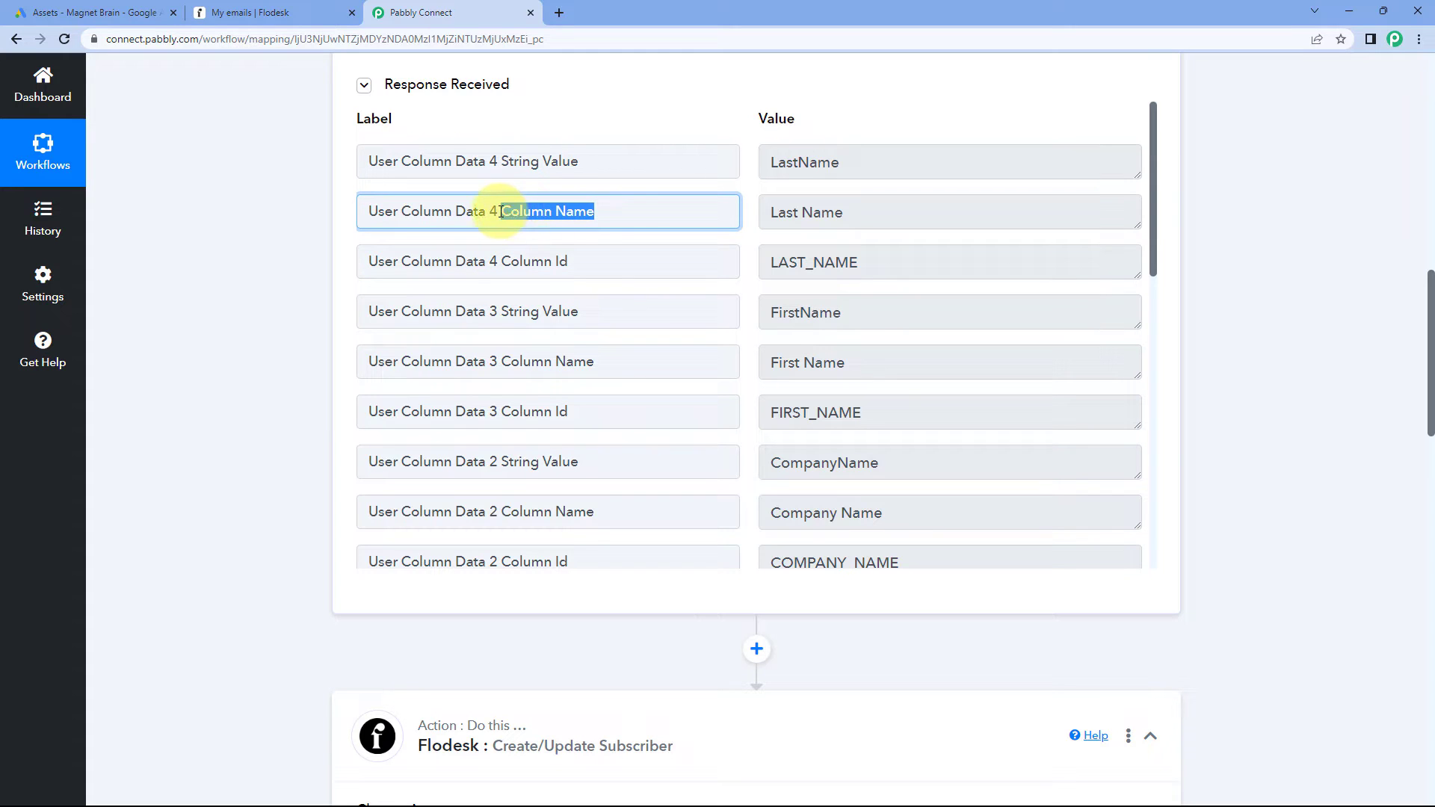
pyautogui.moveTo(601, 162); pyautogui.dragTo(499, 161)
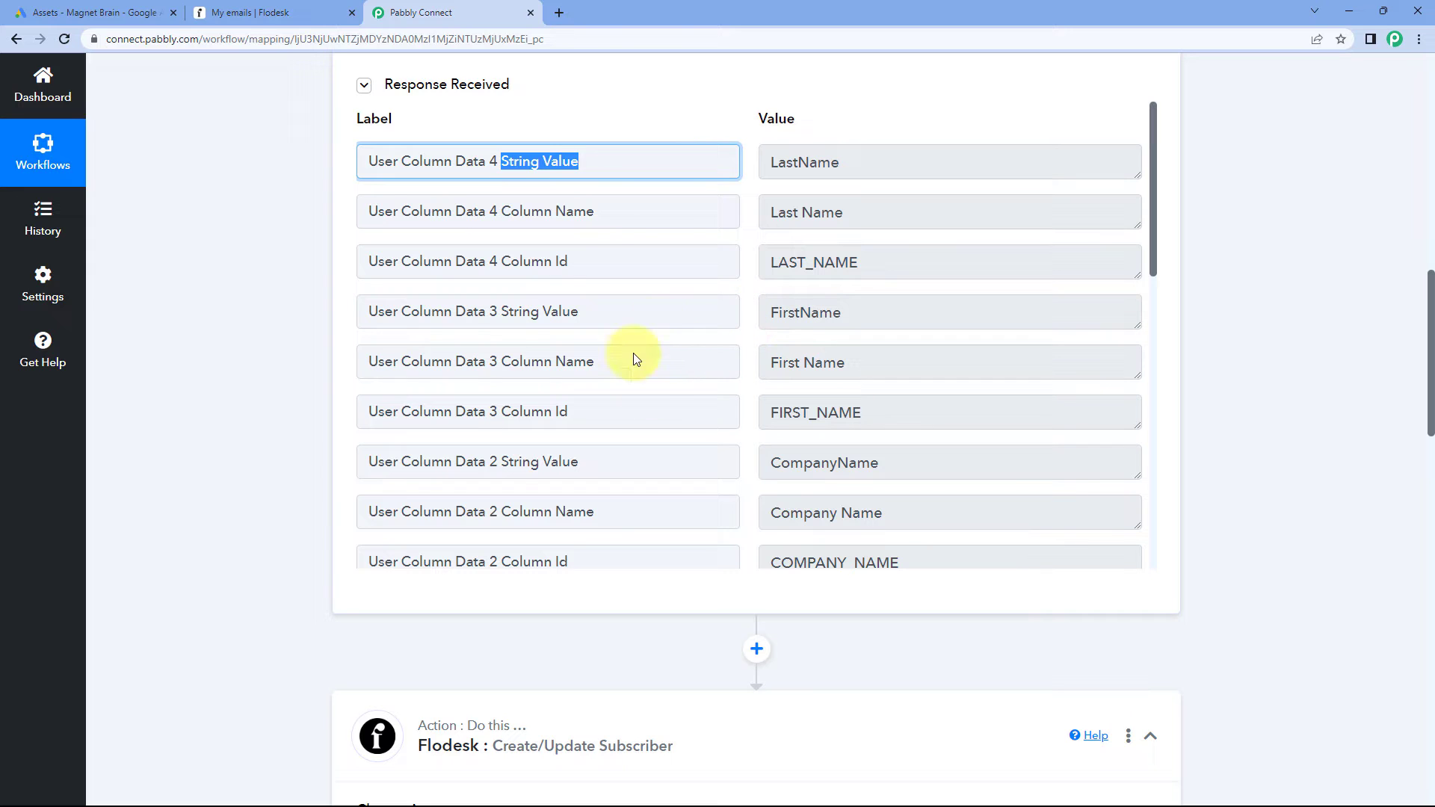
# Step: Examine the Column Id, Column Name and String Value of User Column Data 3, the first name, in the Google Ads trigger's response
pyautogui.scroll(-1, 634, 353)
pyautogui.moveTo(568, 336); pyautogui.dragTo(499, 336)
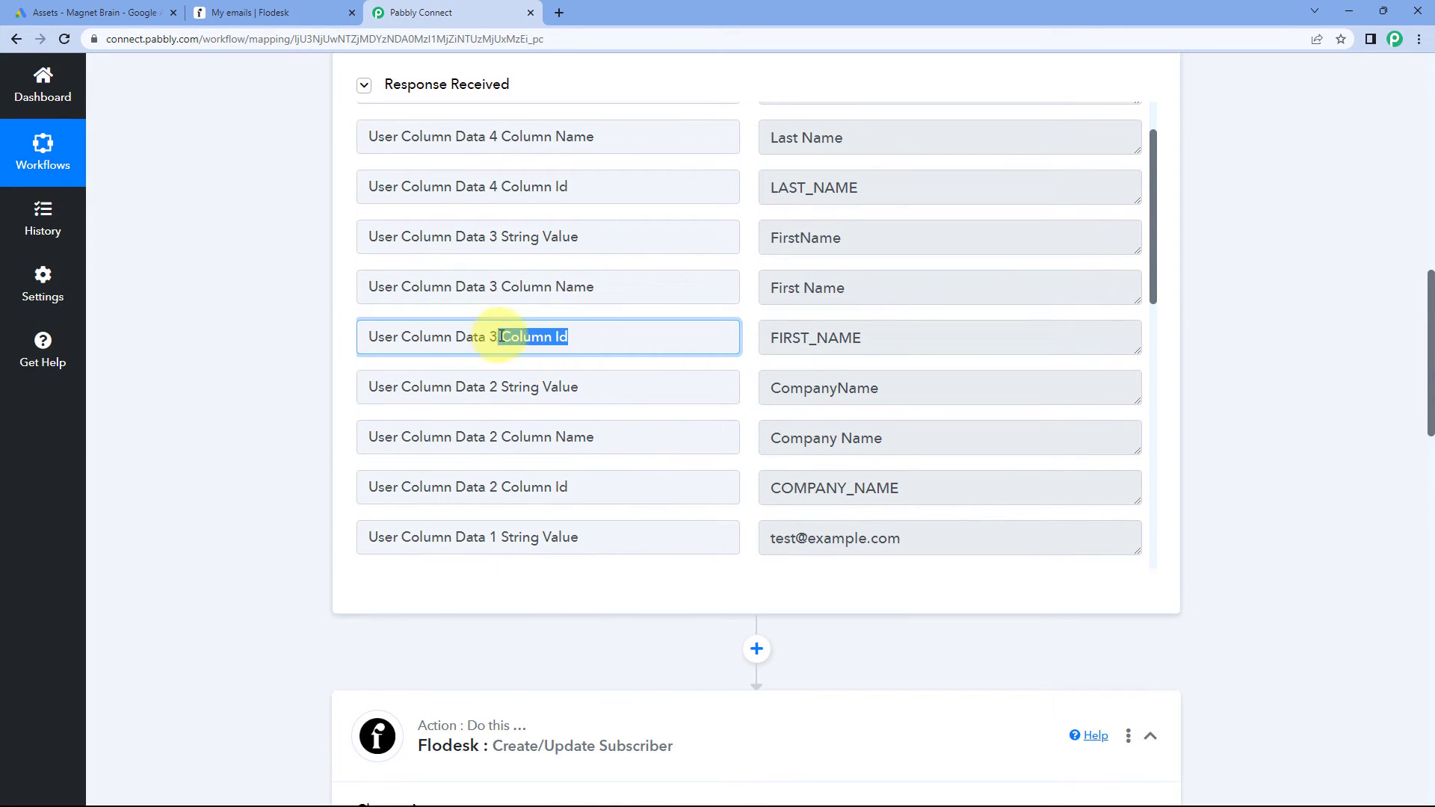
pyautogui.moveTo(580, 236); pyautogui.dragTo(500, 236)
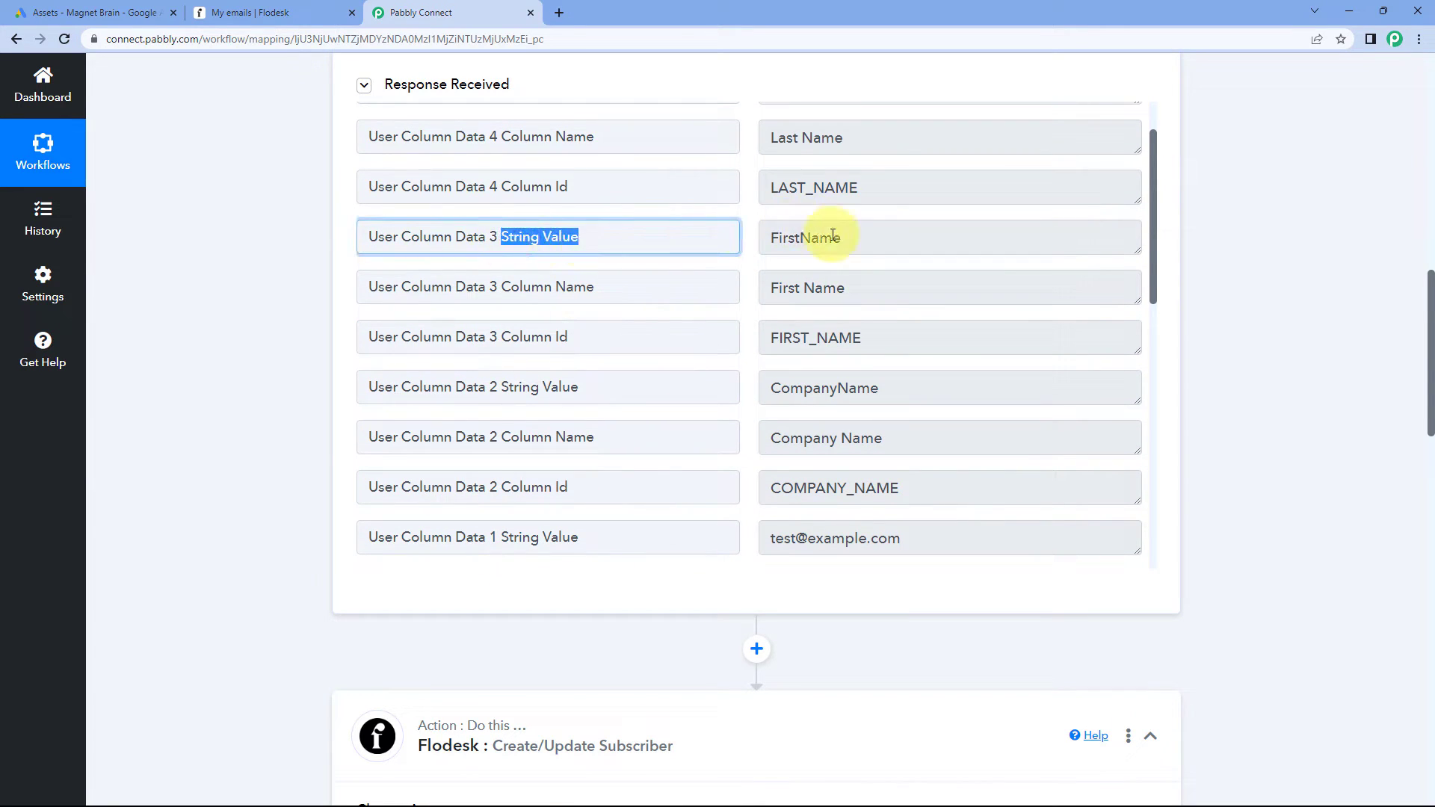
pyautogui.moveTo(843, 238); pyautogui.dragTo(772, 241)
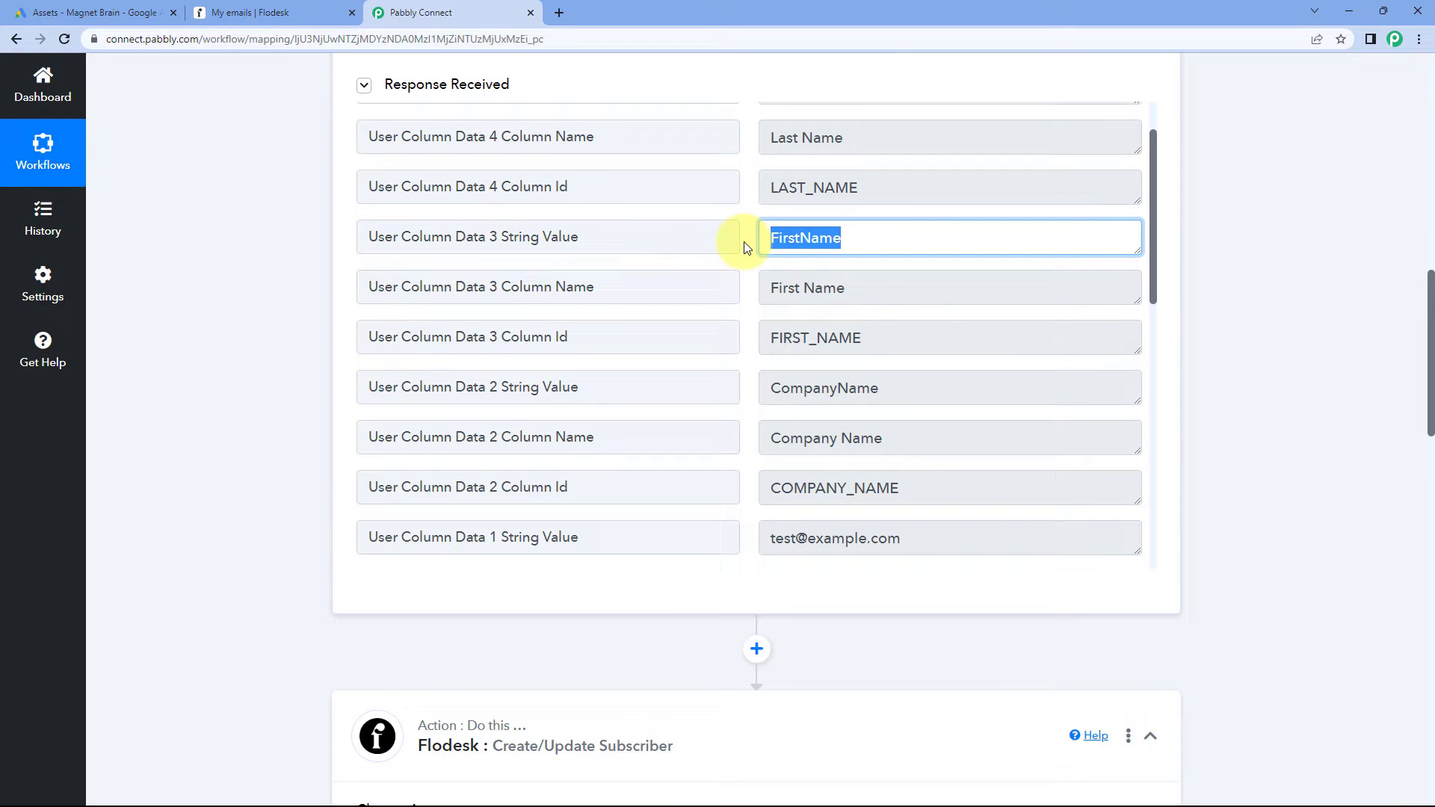
pyautogui.moveTo(598, 287); pyautogui.dragTo(507, 290)
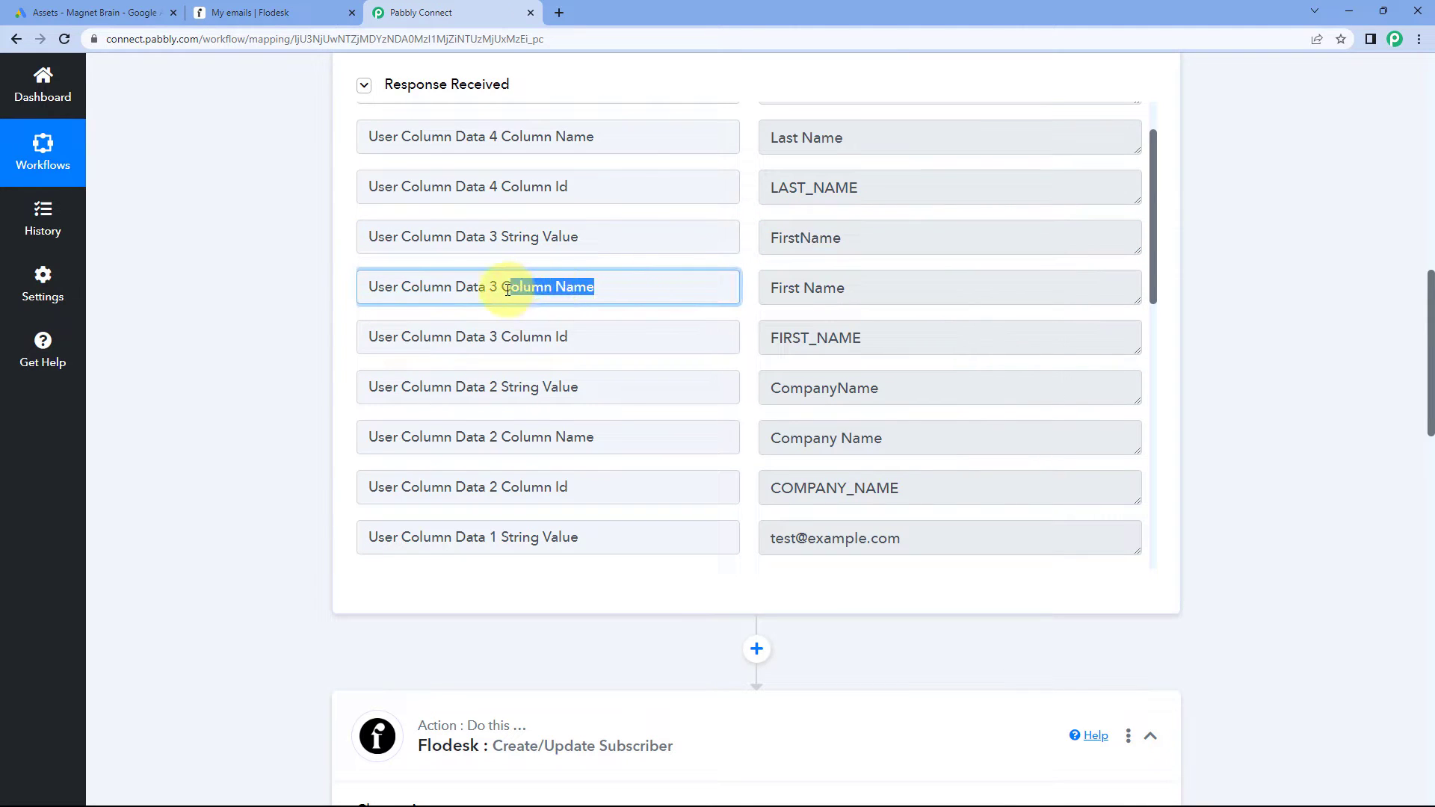
pyautogui.moveTo(865, 287); pyautogui.dragTo(752, 289)
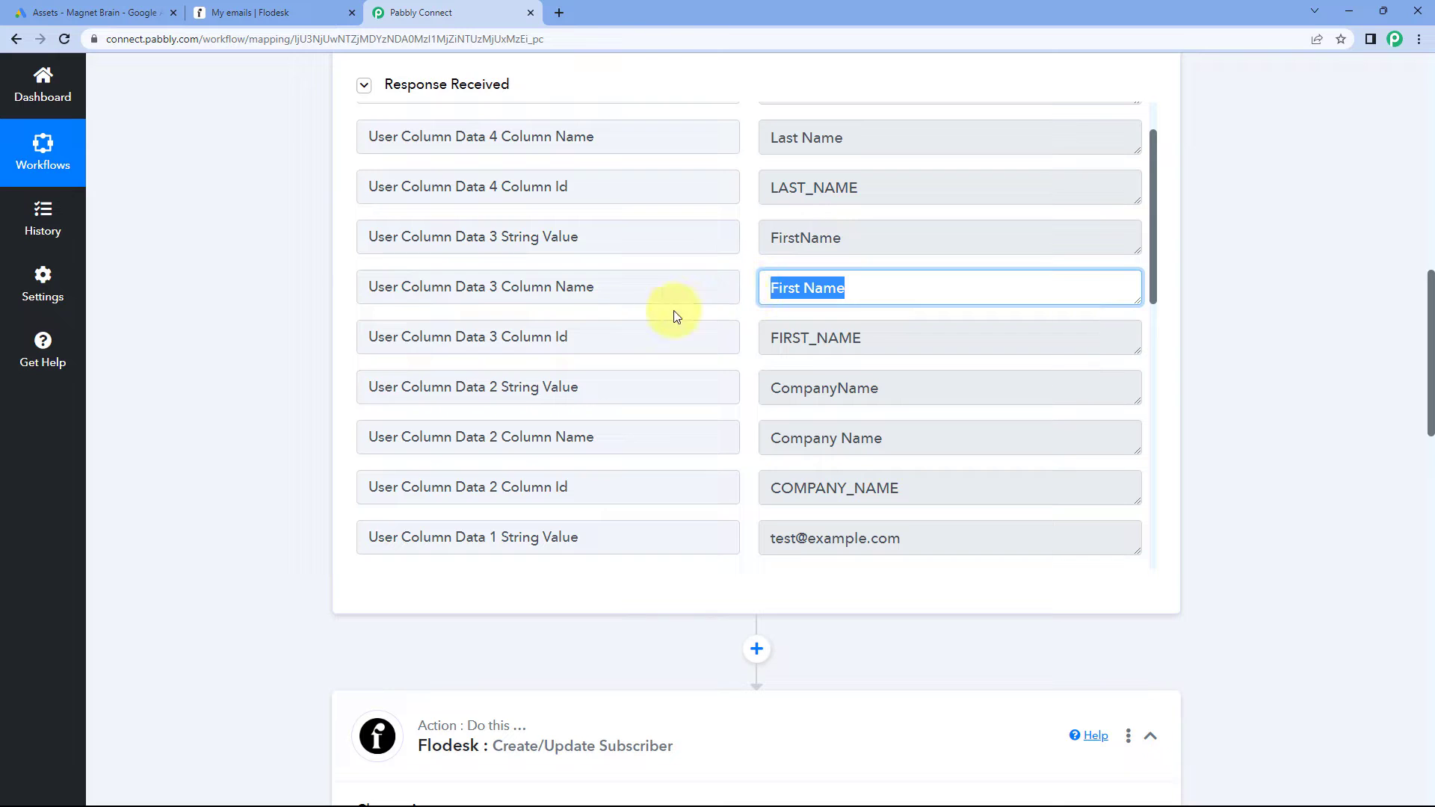
pyautogui.moveTo(596, 332)
pyautogui.mouseDown()
pyautogui.moveTo(508, 337)
pyautogui.moveTo(619, 343)
pyautogui.mouseUp()
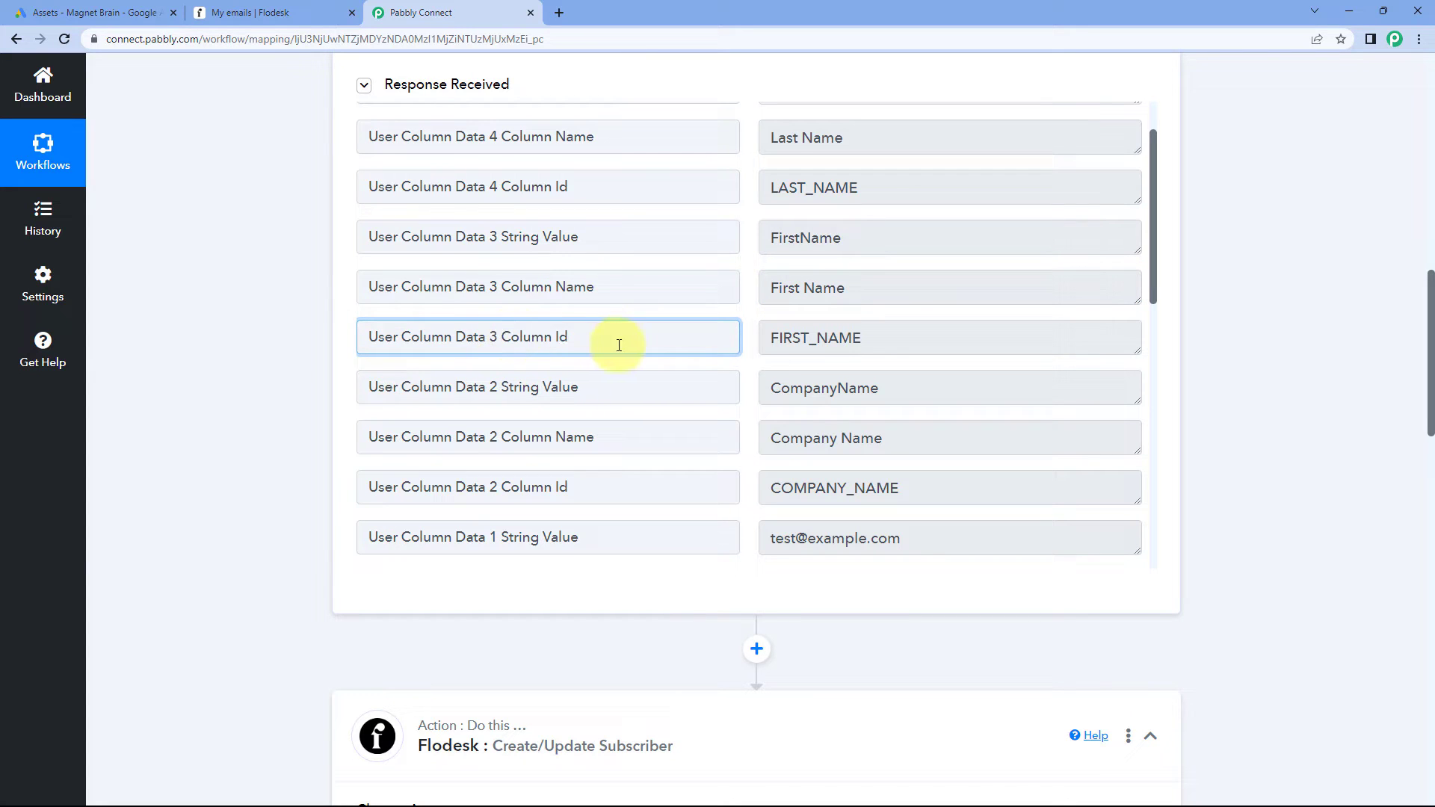
pyautogui.click(649, 241)
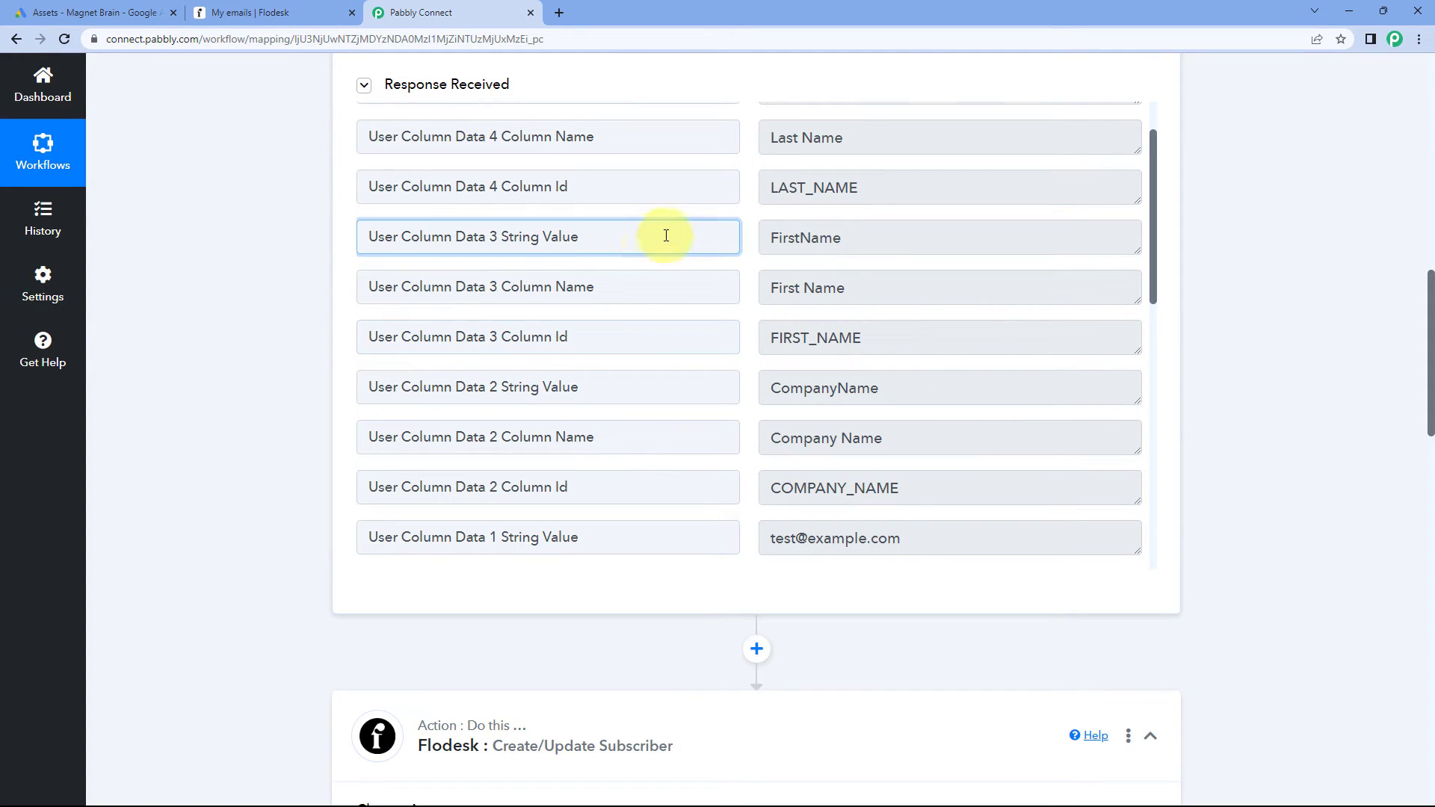
pyautogui.moveTo(637, 234); pyautogui.dragTo(532, 238)
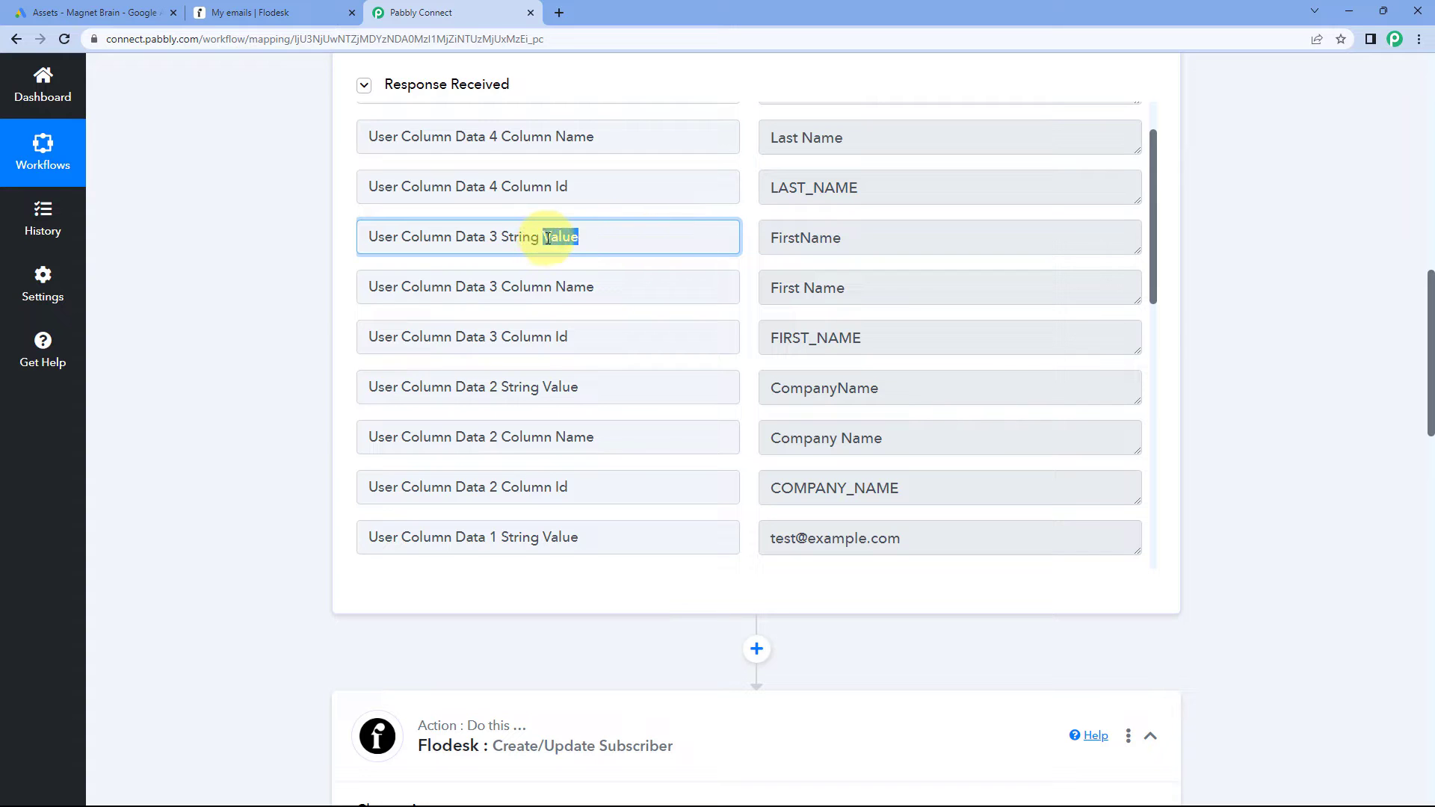
pyautogui.click(859, 225)
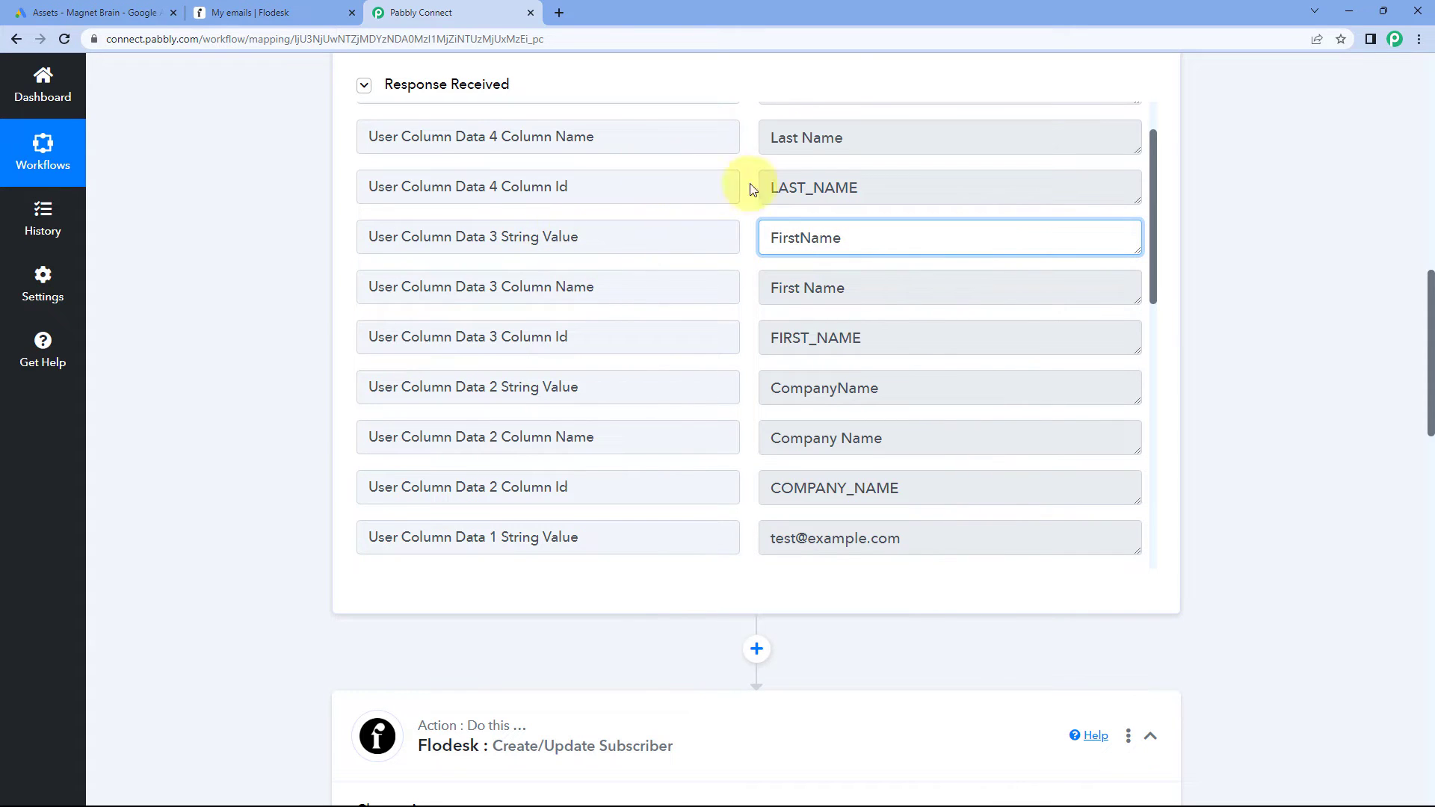
# Step: Map the Flodesk action's First Name to User Column Data 3 String Value from Google Ads: New Lead Form Entry
pyautogui.scroll(-10, 291, 290)
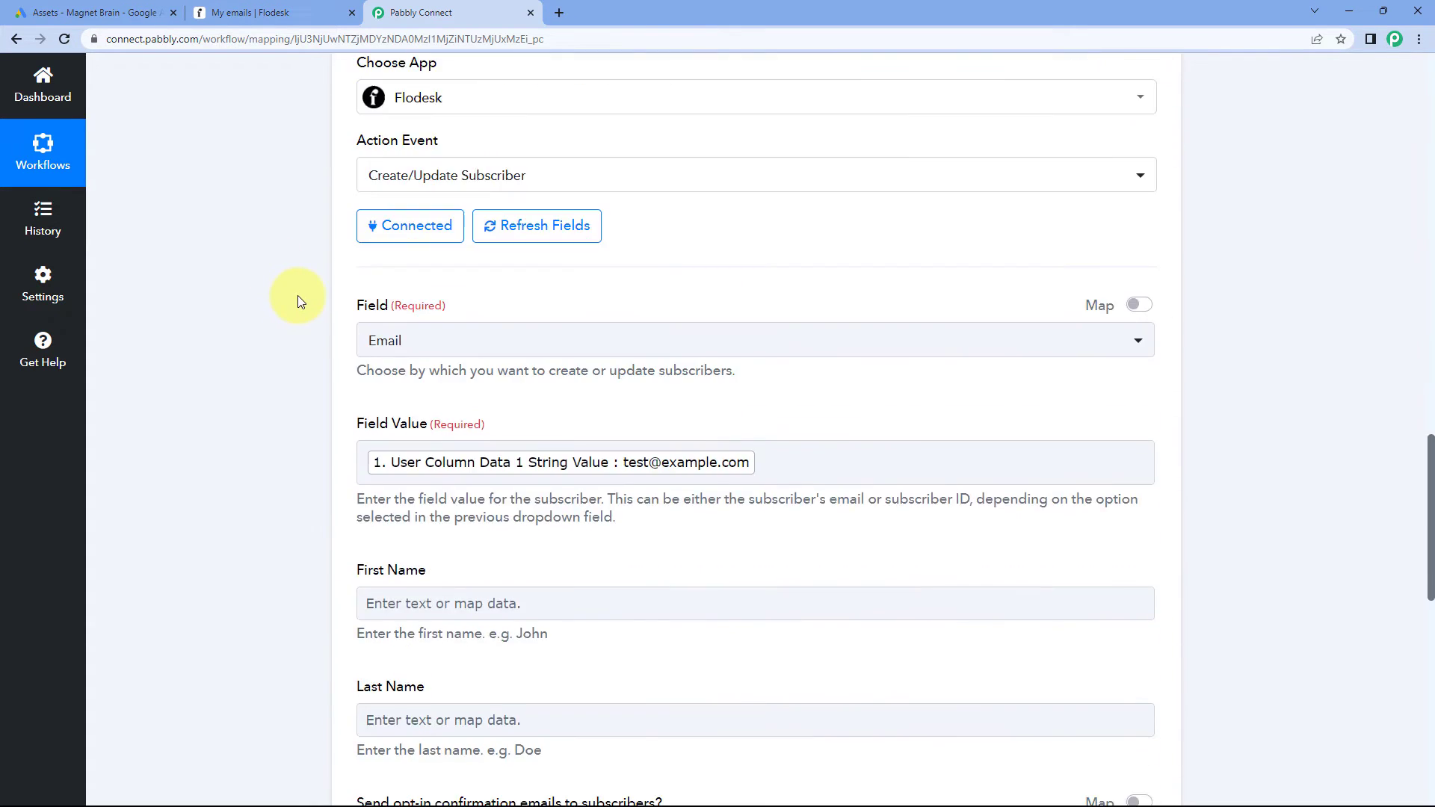
pyautogui.scroll(-4, 298, 300)
pyautogui.click(417, 306)
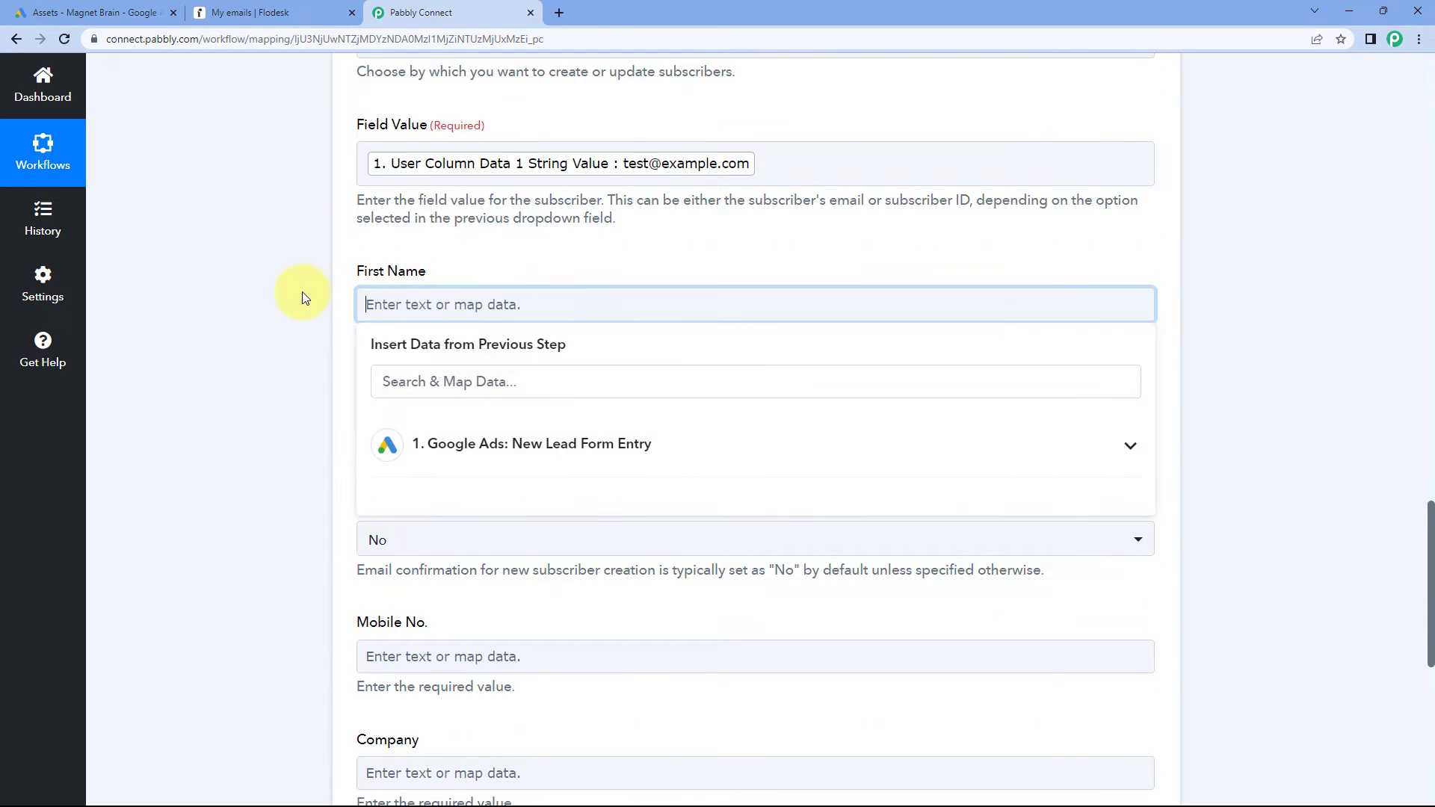
pyautogui.scroll(-1, 301, 293)
pyautogui.click(561, 370)
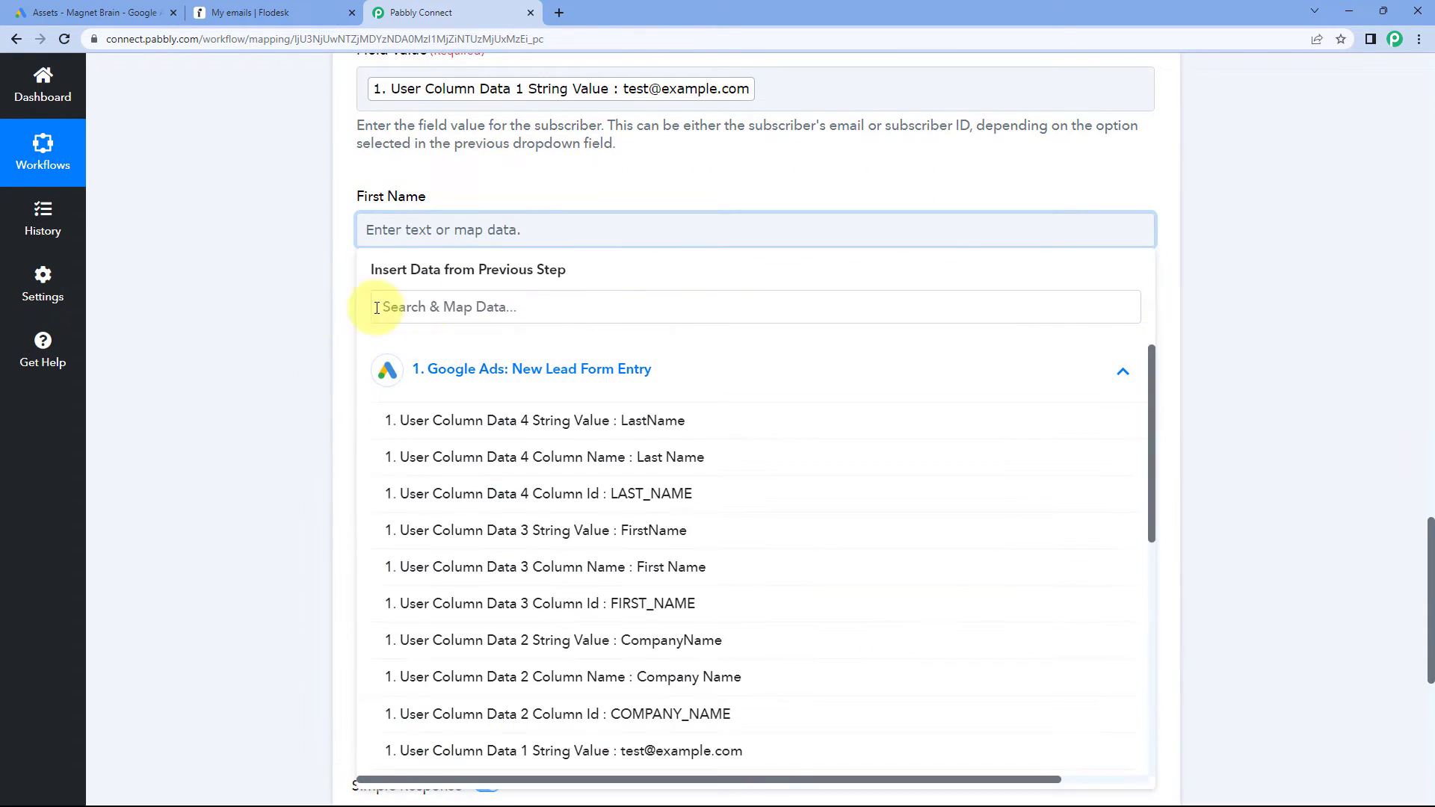
pyautogui.scroll(-2, 302, 309)
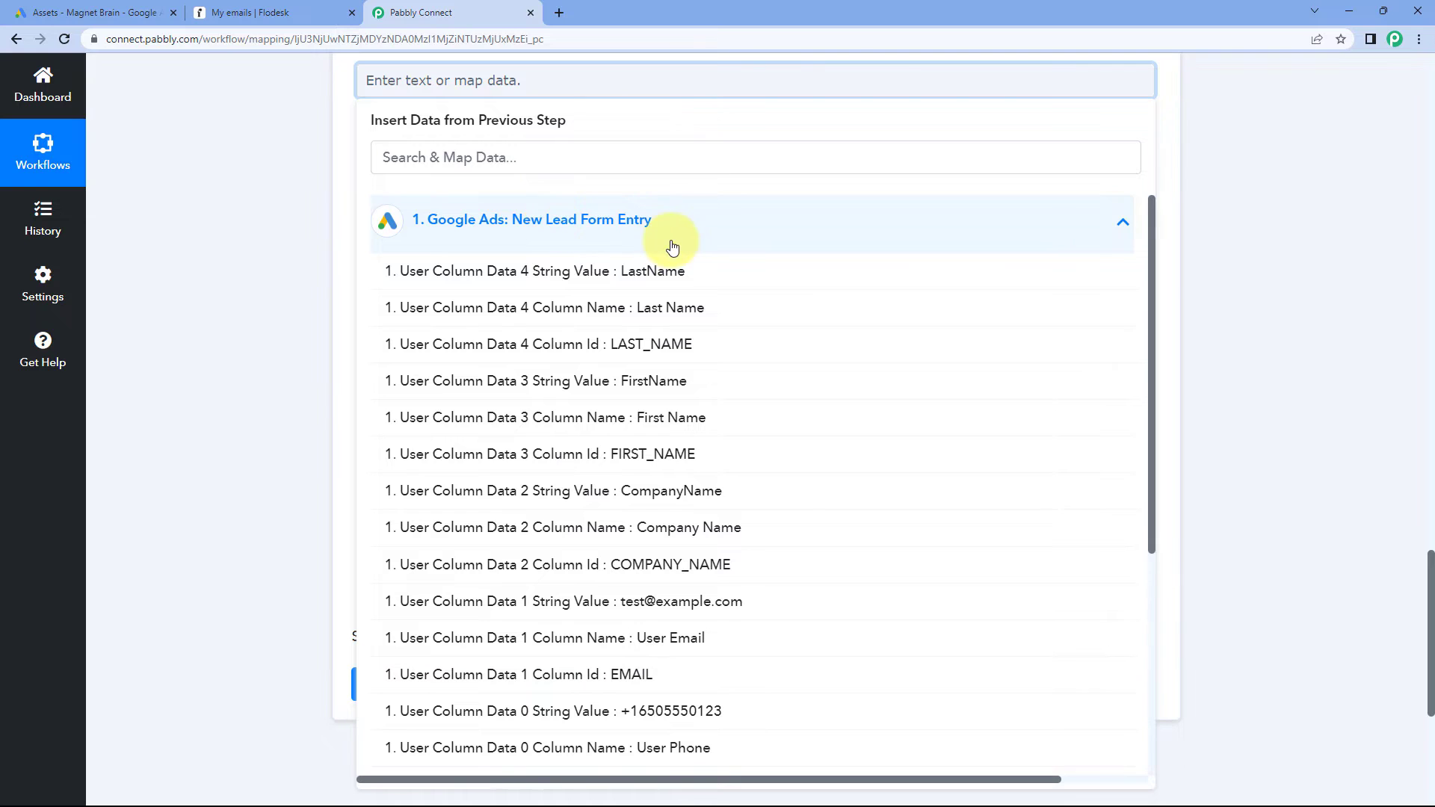
pyautogui.click(586, 381)
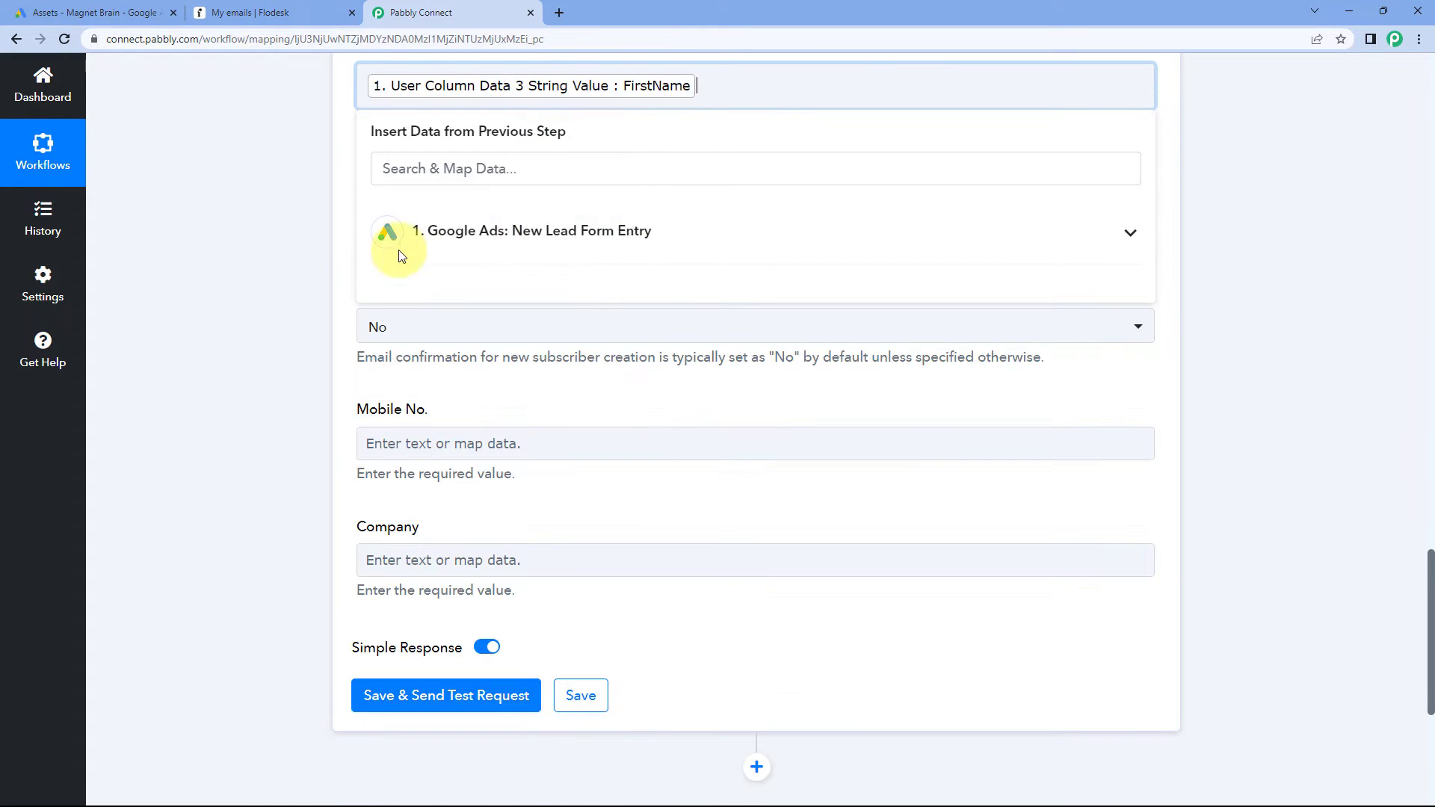
pyautogui.scroll(1, 303, 243)
pyautogui.click(302, 244)
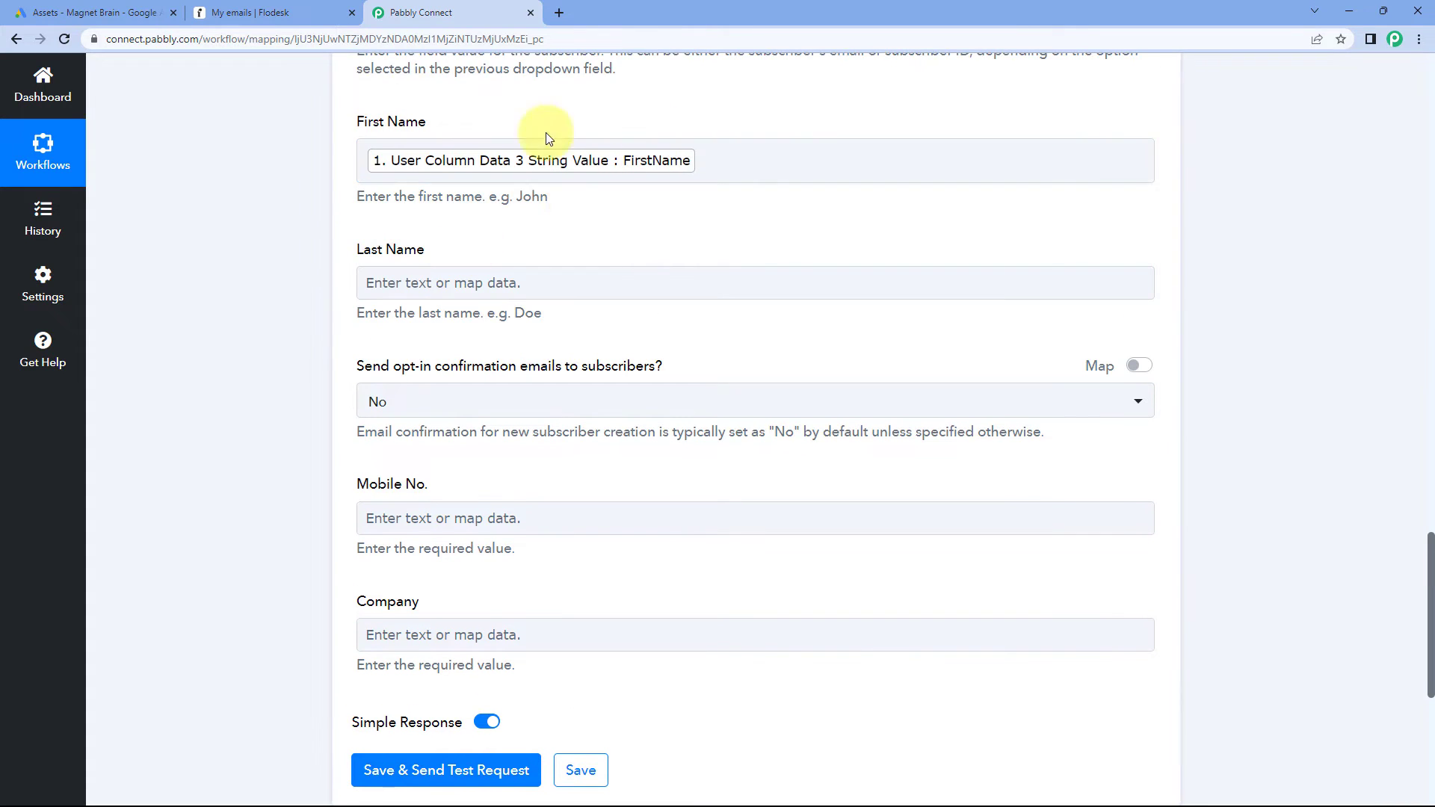
# Step: Map the Flodesk action's Last Name to User Column Data 4 String Value from Google Ads: New Lead Form Entry
pyautogui.click(422, 276)
pyautogui.scroll(-2, 302, 297)
pyautogui.click(557, 278)
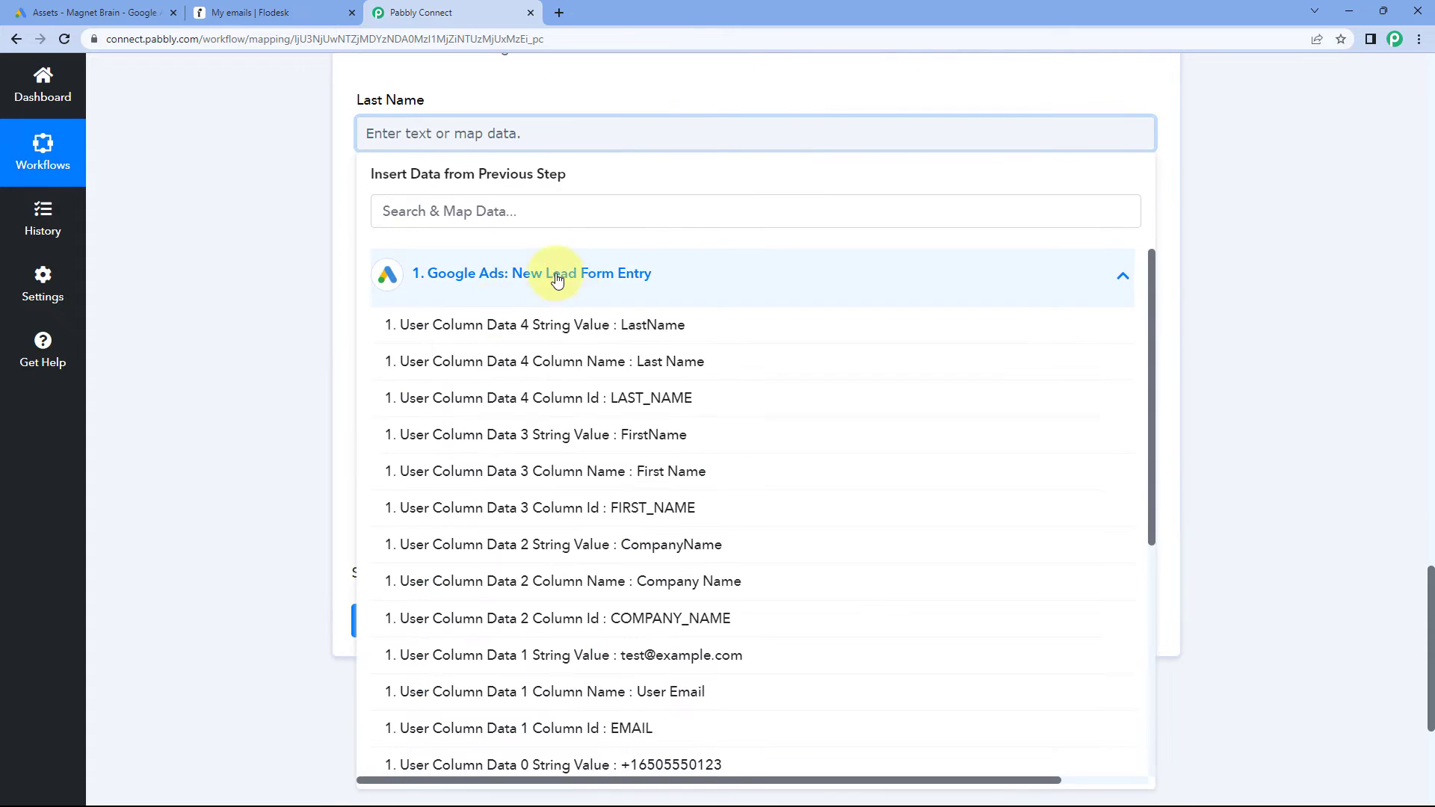
pyautogui.click(574, 333)
pyautogui.click(308, 160)
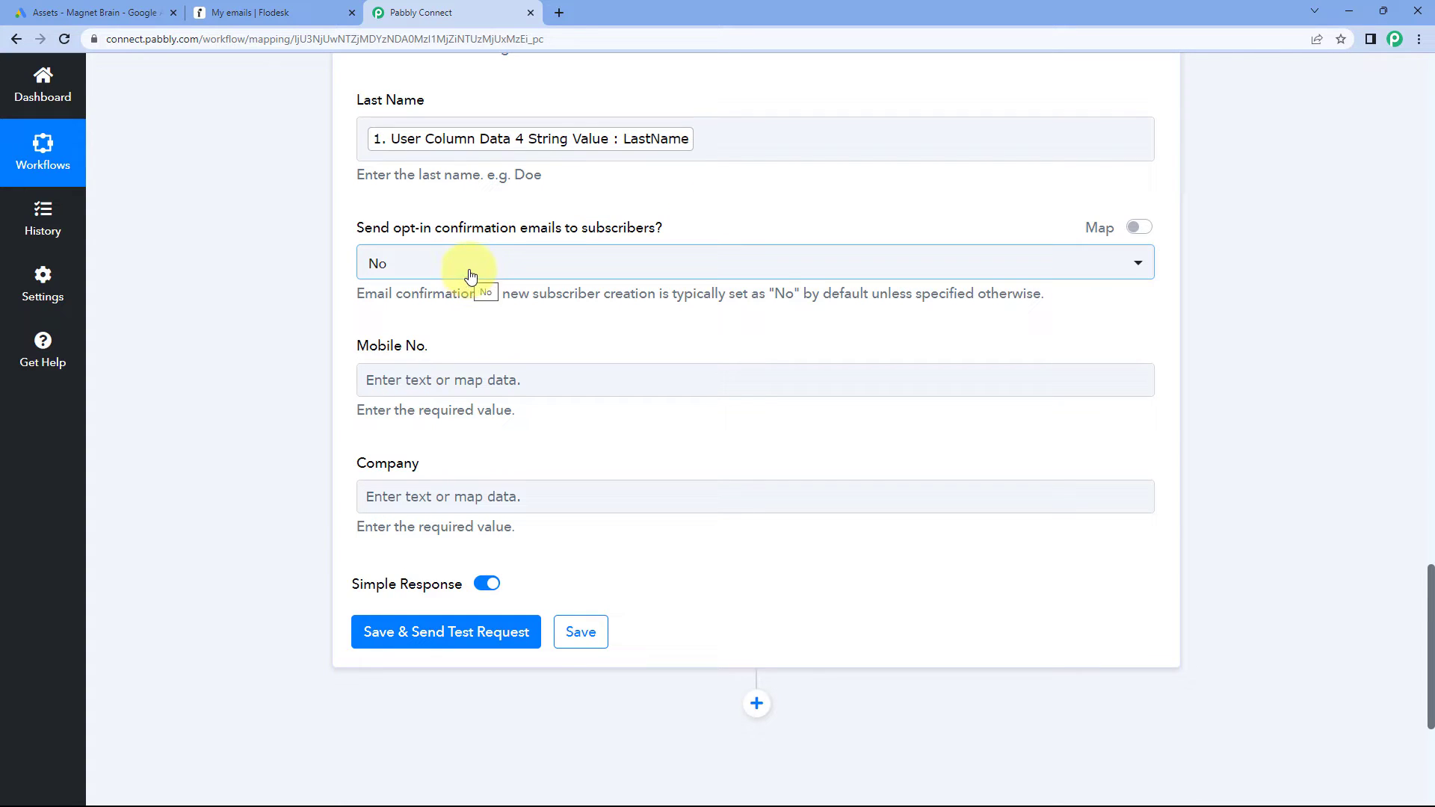
# Step: Choose No for sending opt-in confirmation emails to subscribers
pyautogui.click(503, 269)
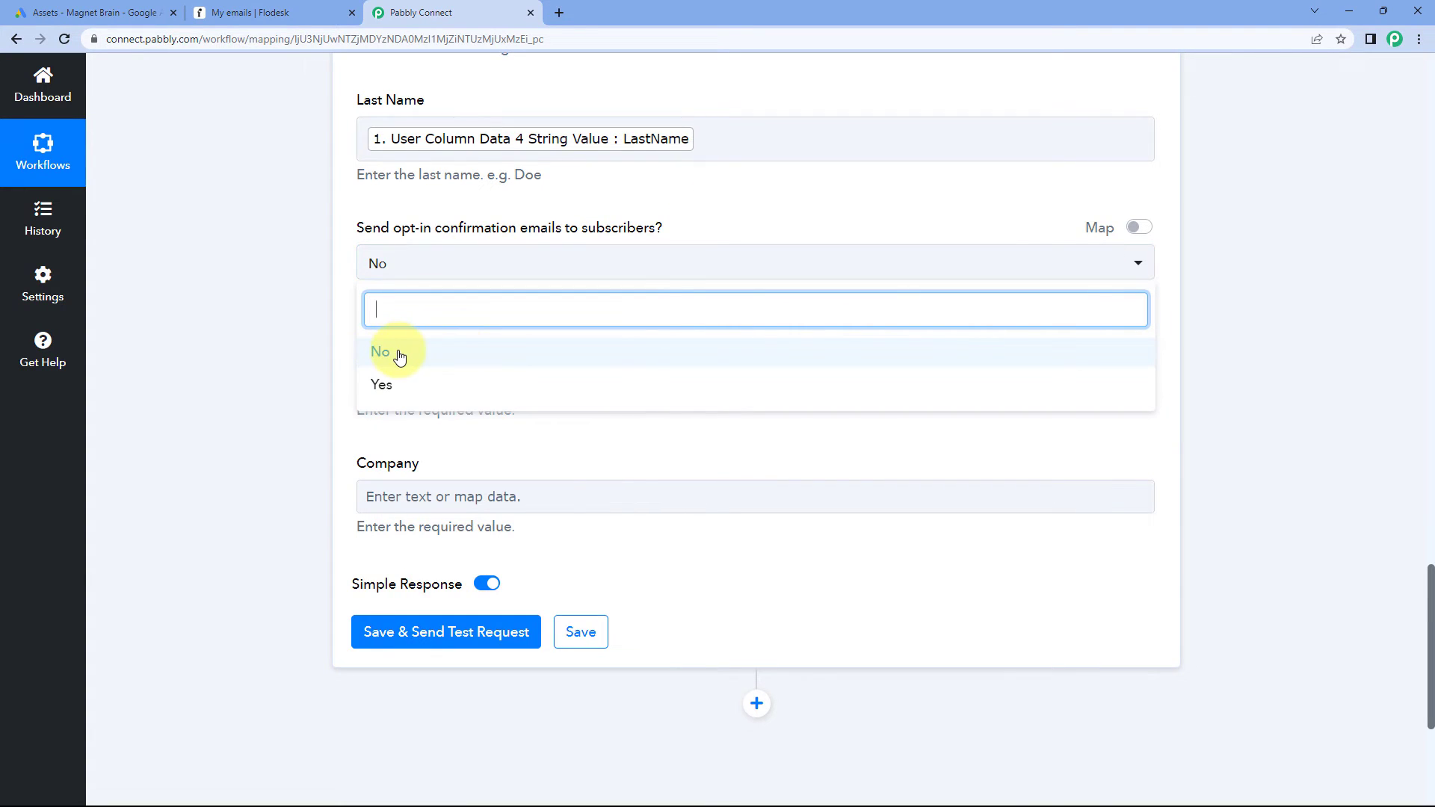
pyautogui.click(400, 356)
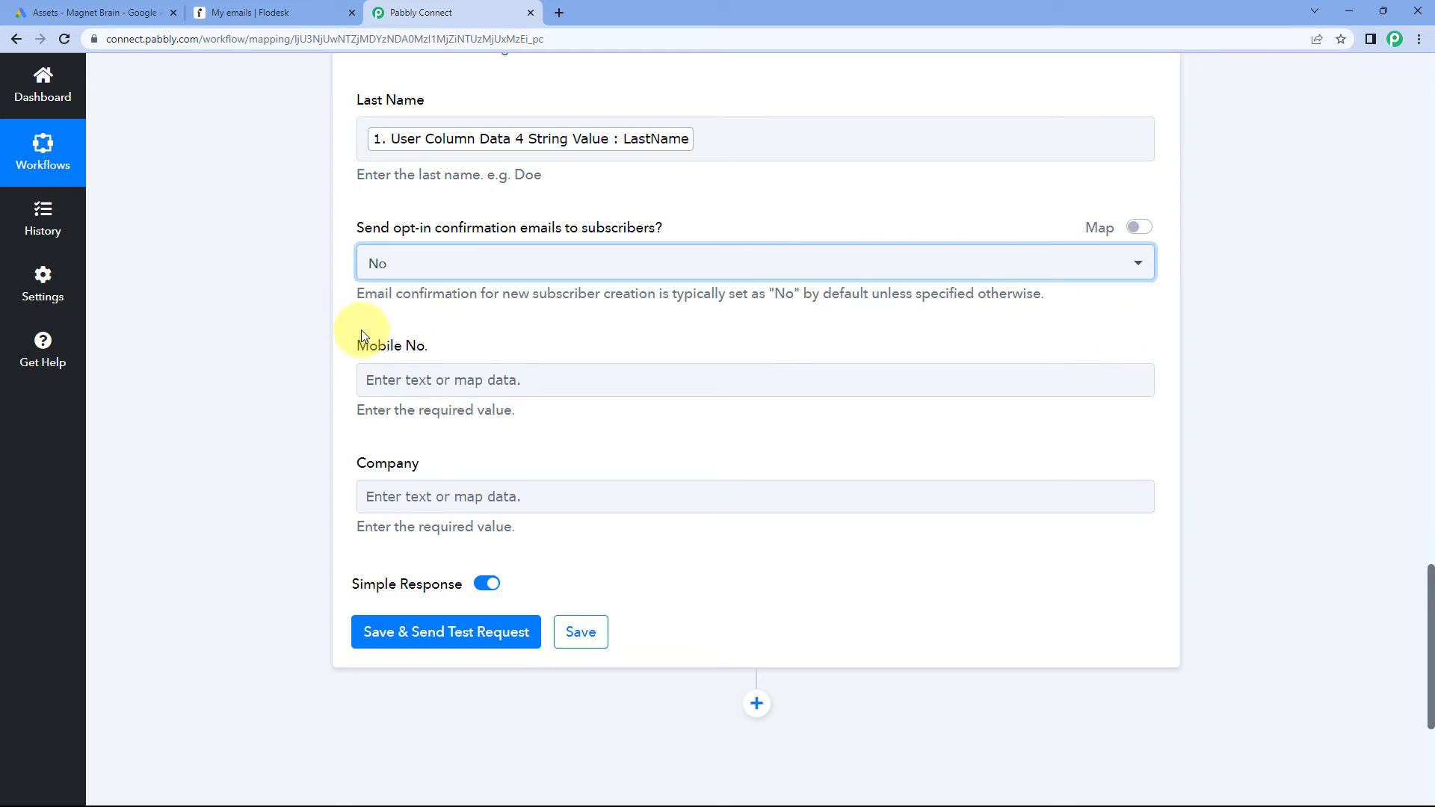
pyautogui.click(445, 263)
pyautogui.click(335, 294)
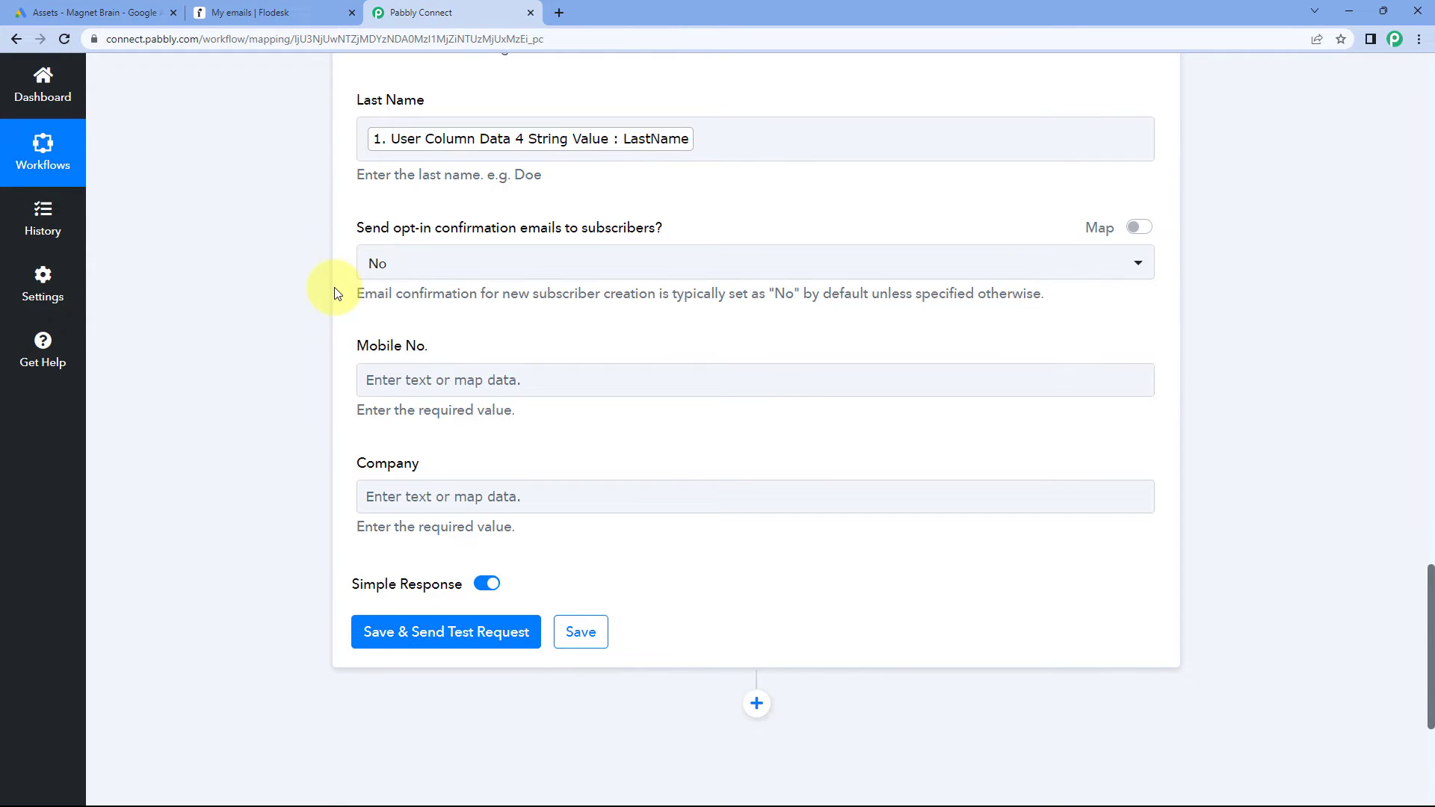
# Step: Examine the string values holding the lead's company name and phone number in the Google Ads trigger's received response
pyautogui.scroll(-1, 388, 277)
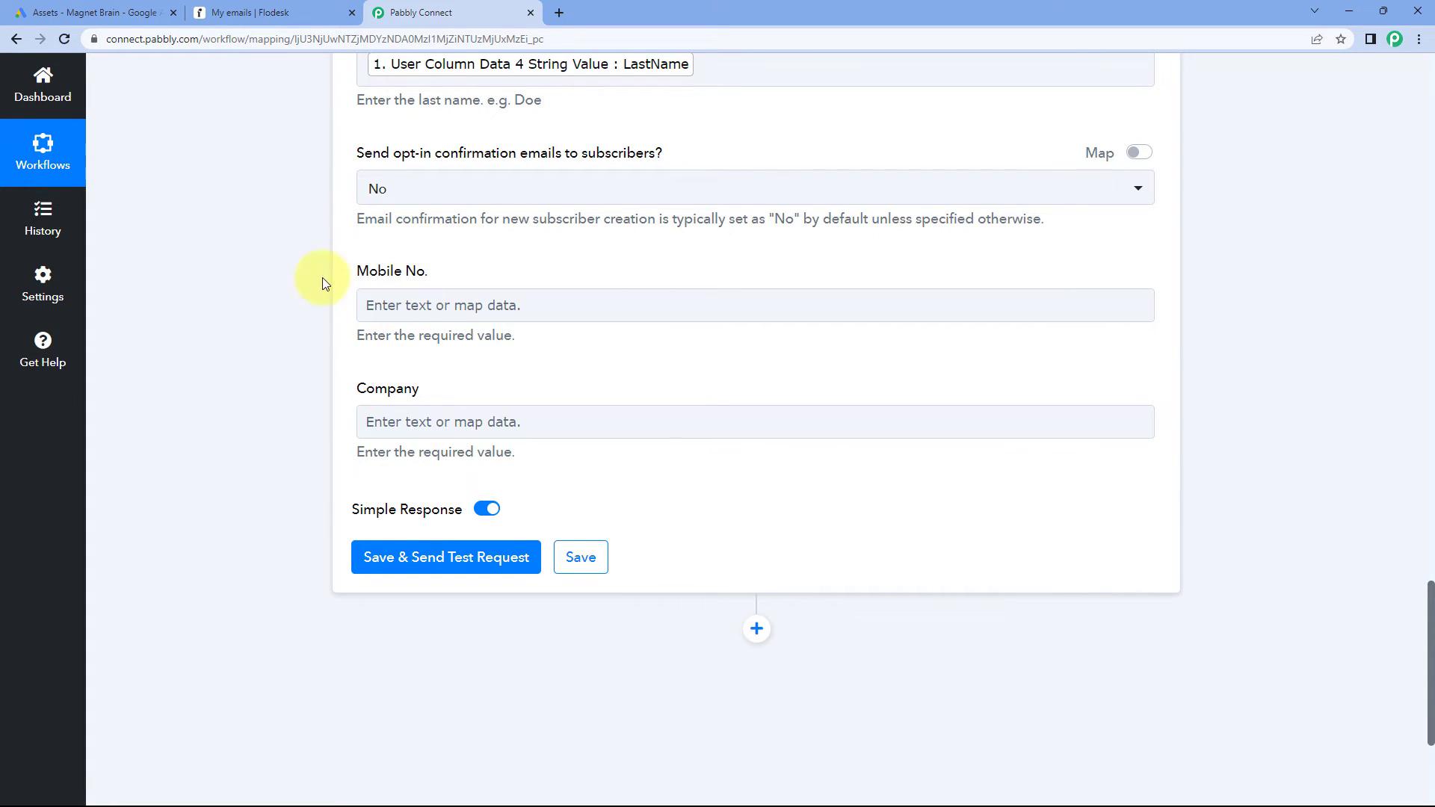
pyautogui.scroll(15, 660, 295)
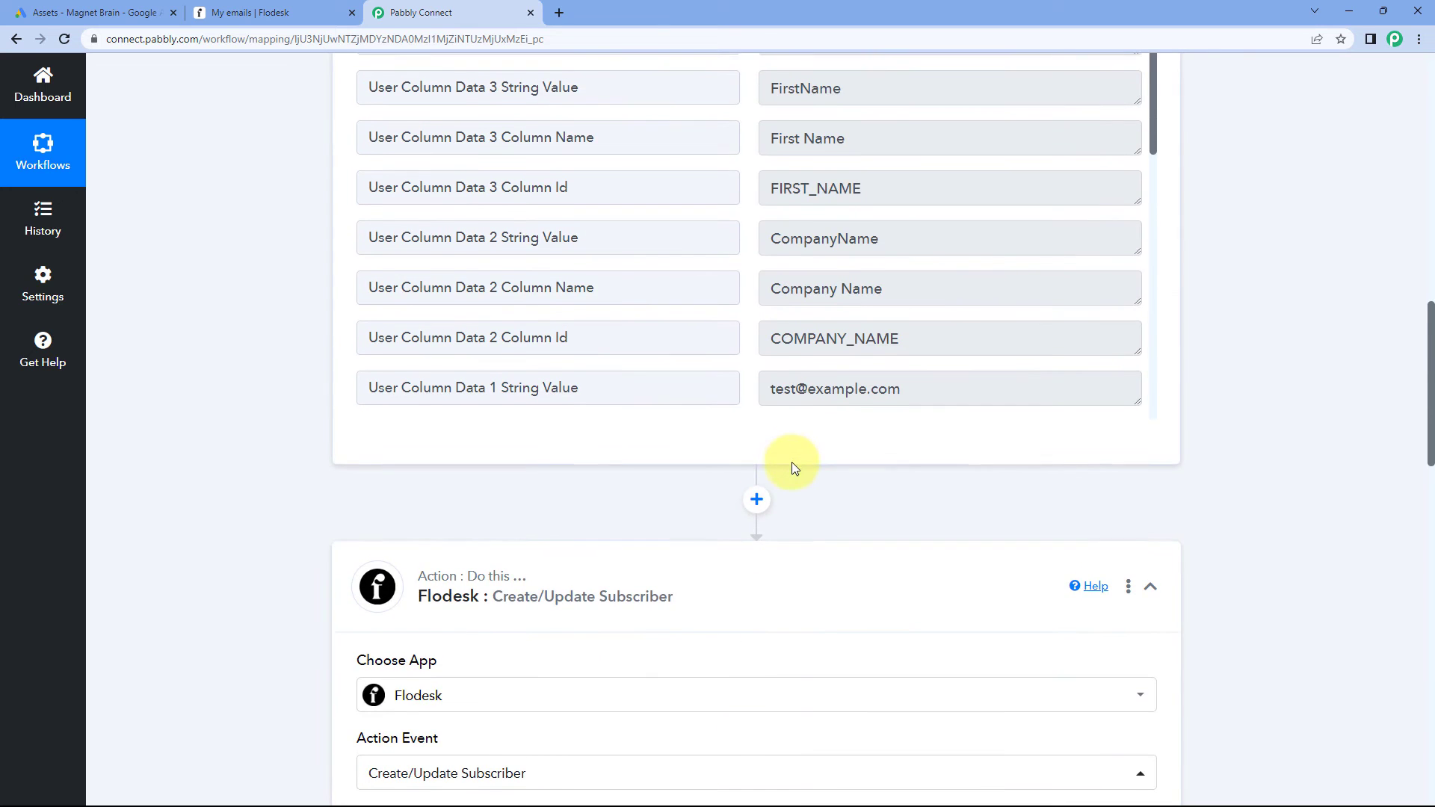
pyautogui.scroll(2, 794, 467)
pyautogui.scroll(-4, 759, 329)
pyautogui.scroll(1, 750, 320)
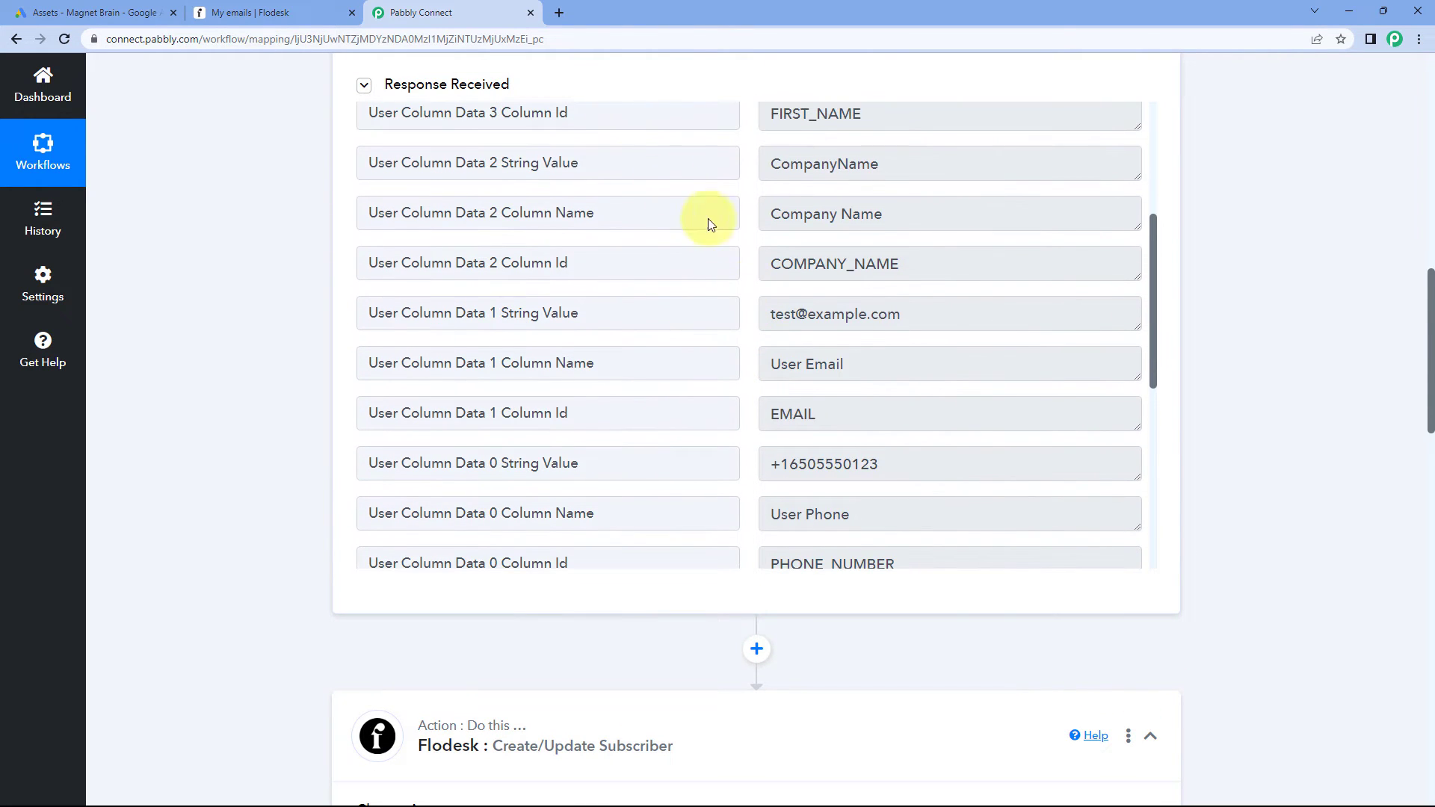
pyautogui.moveTo(605, 166); pyautogui.dragTo(506, 164)
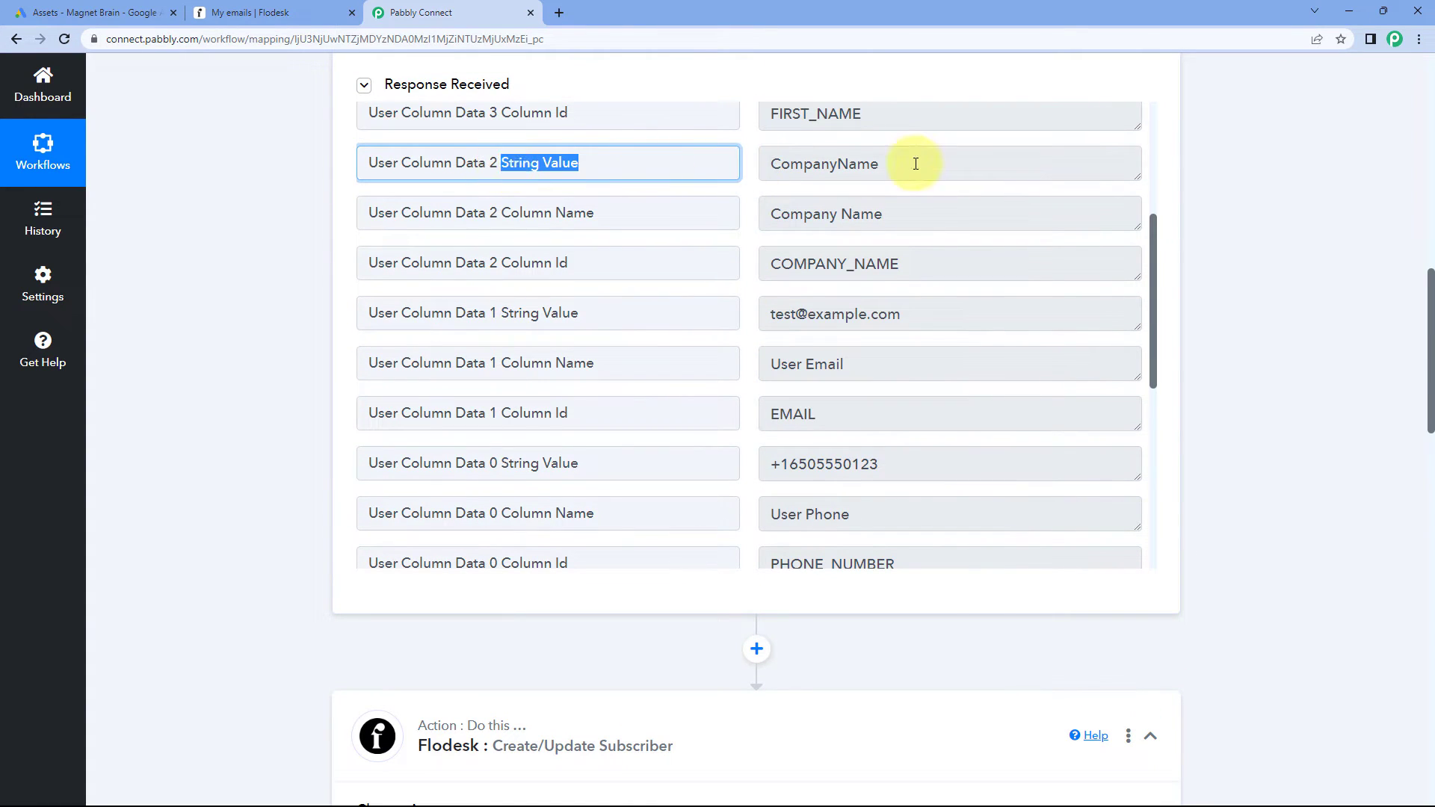
pyautogui.moveTo(915, 164); pyautogui.dragTo(745, 171)
pyautogui.moveTo(890, 465); pyautogui.dragTo(746, 460)
pyautogui.click(750, 456)
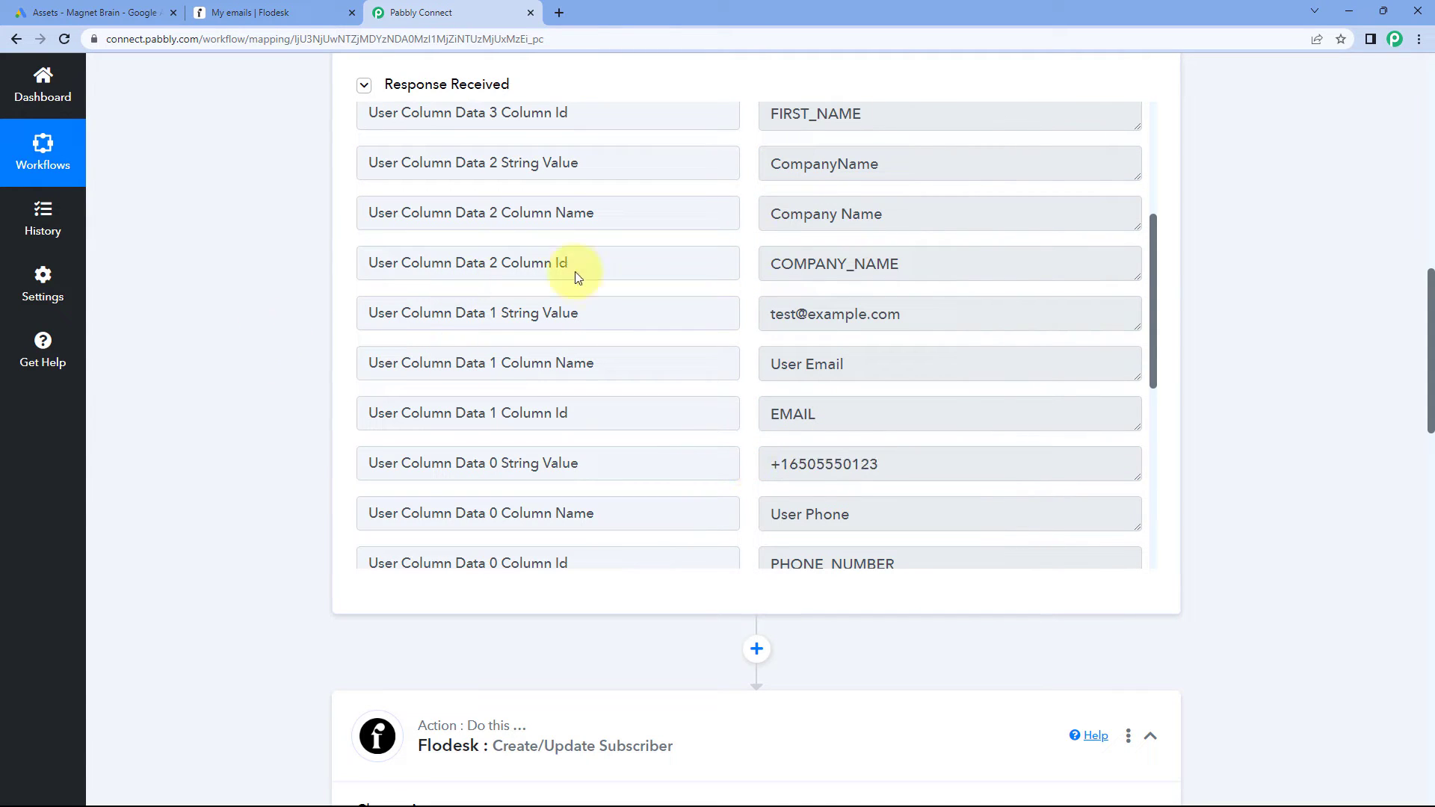
pyautogui.scroll(-18, 268, 338)
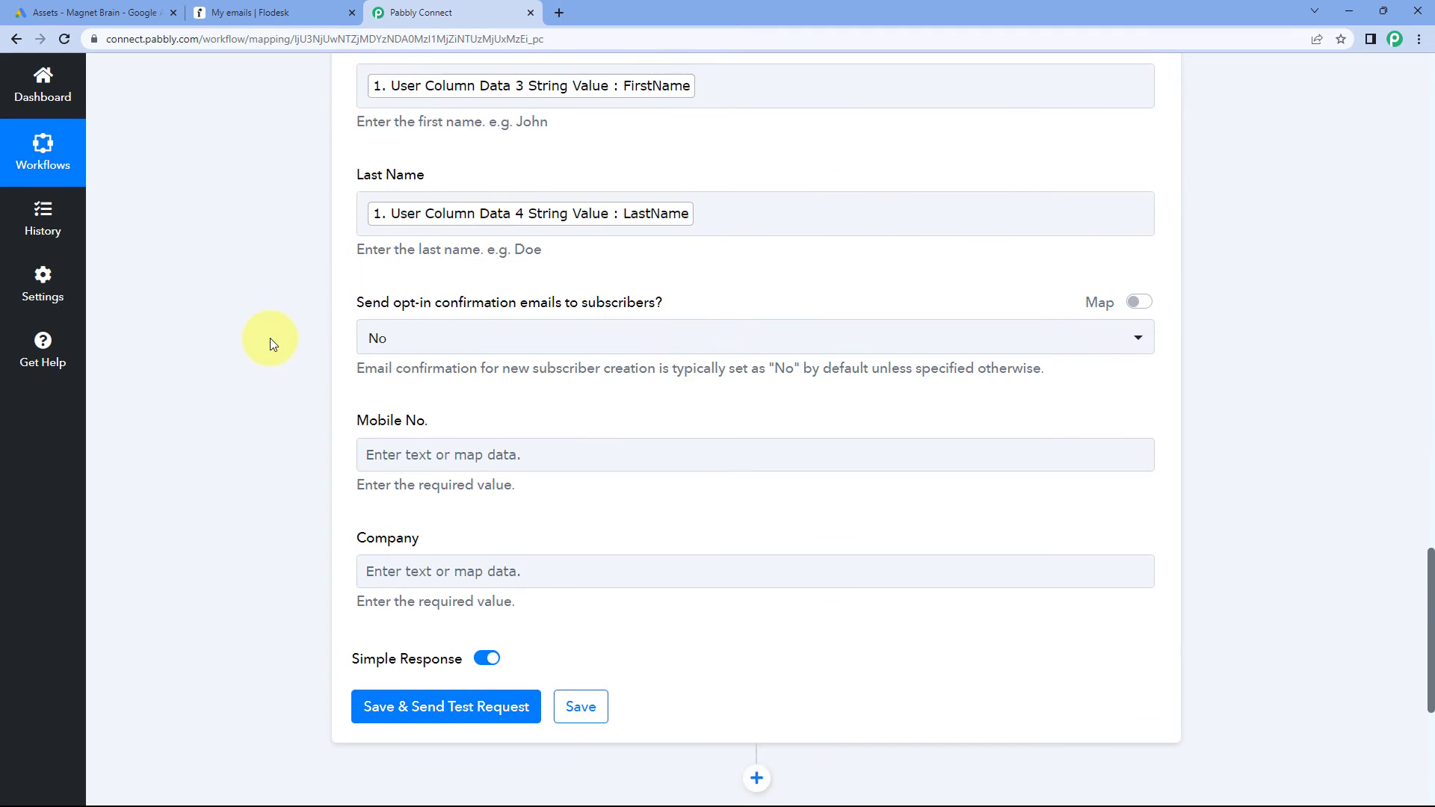
pyautogui.click(426, 231)
pyautogui.scroll(-1, 254, 299)
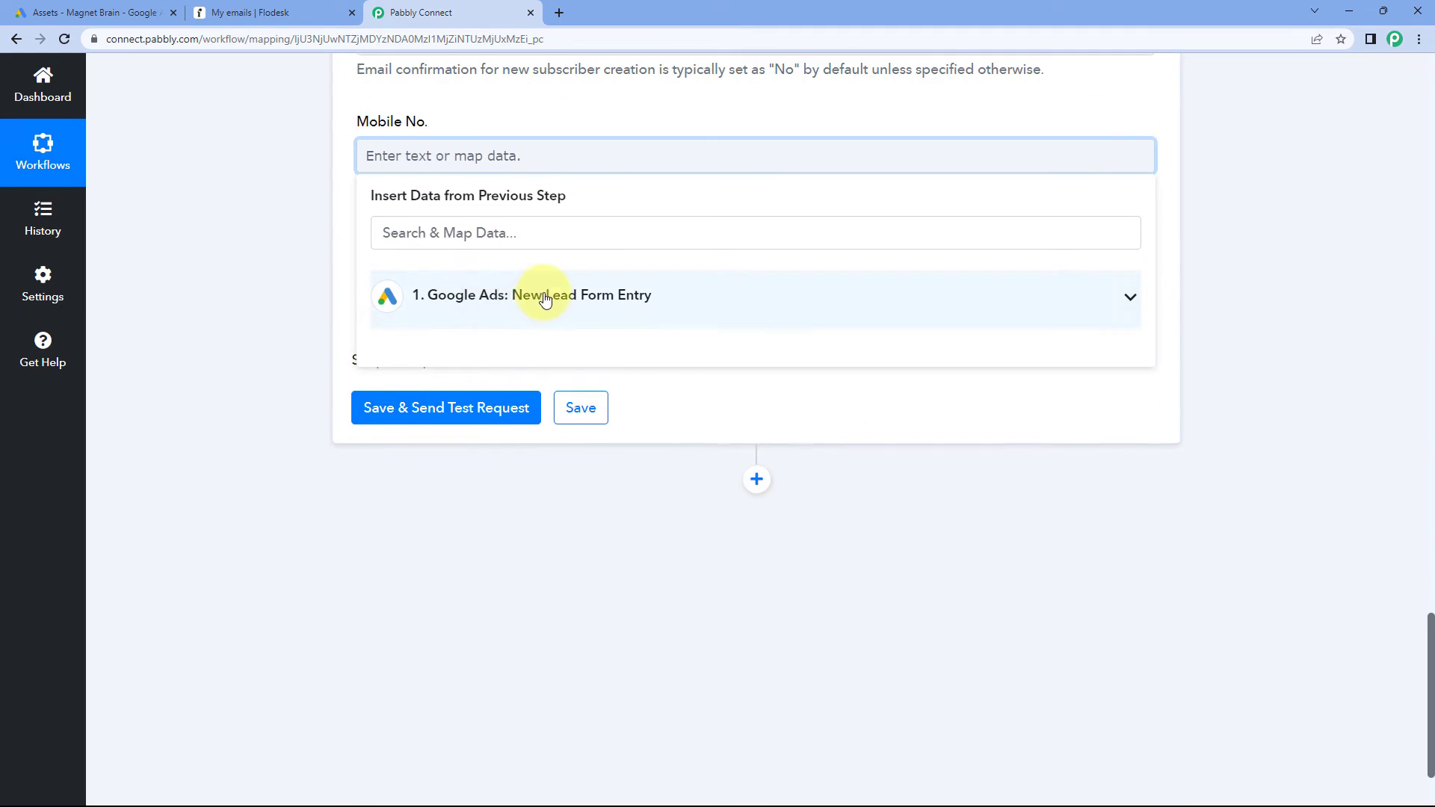
pyautogui.click(538, 293)
pyautogui.scroll(-3, 560, 463)
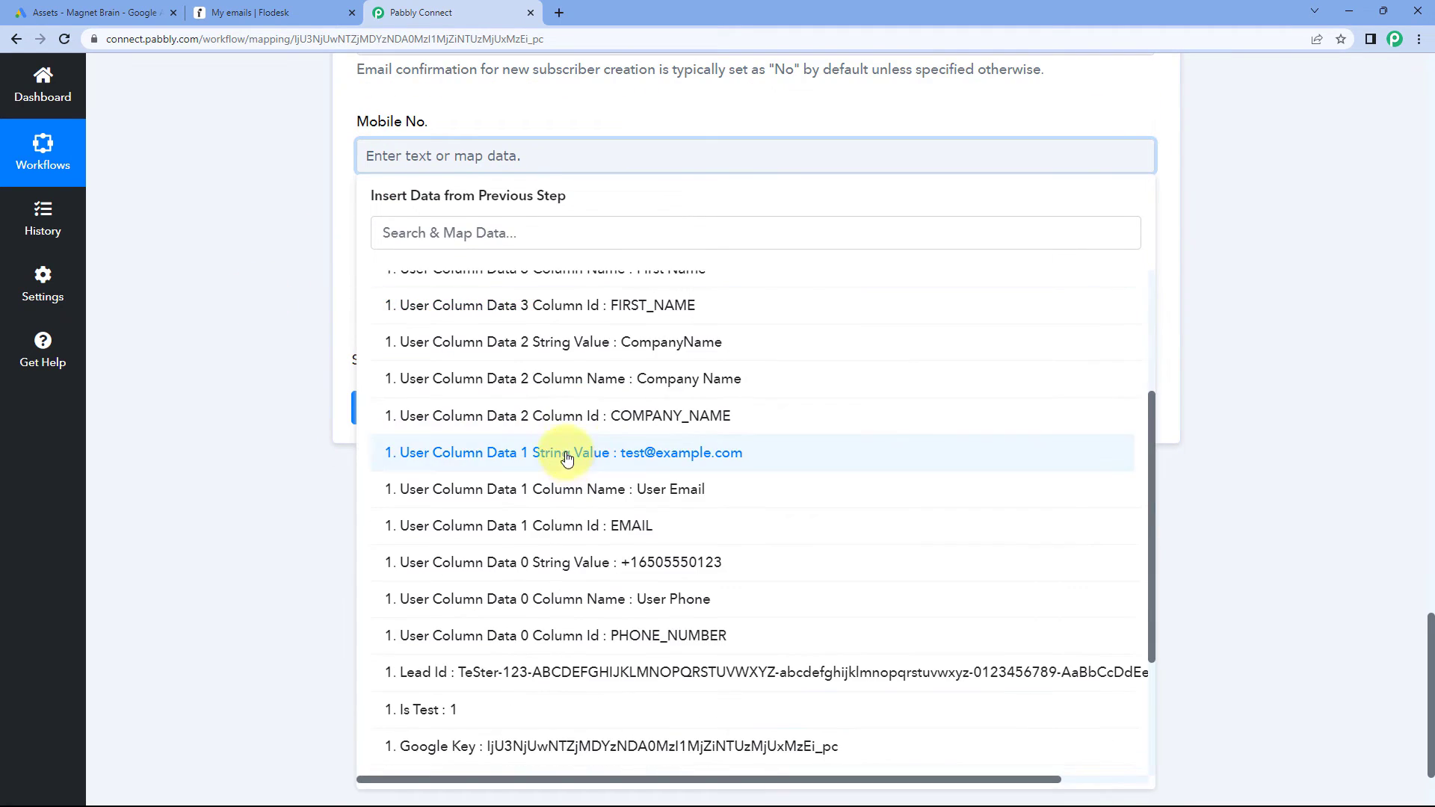
pyautogui.click(590, 336)
pyautogui.click(316, 195)
pyautogui.click(448, 282)
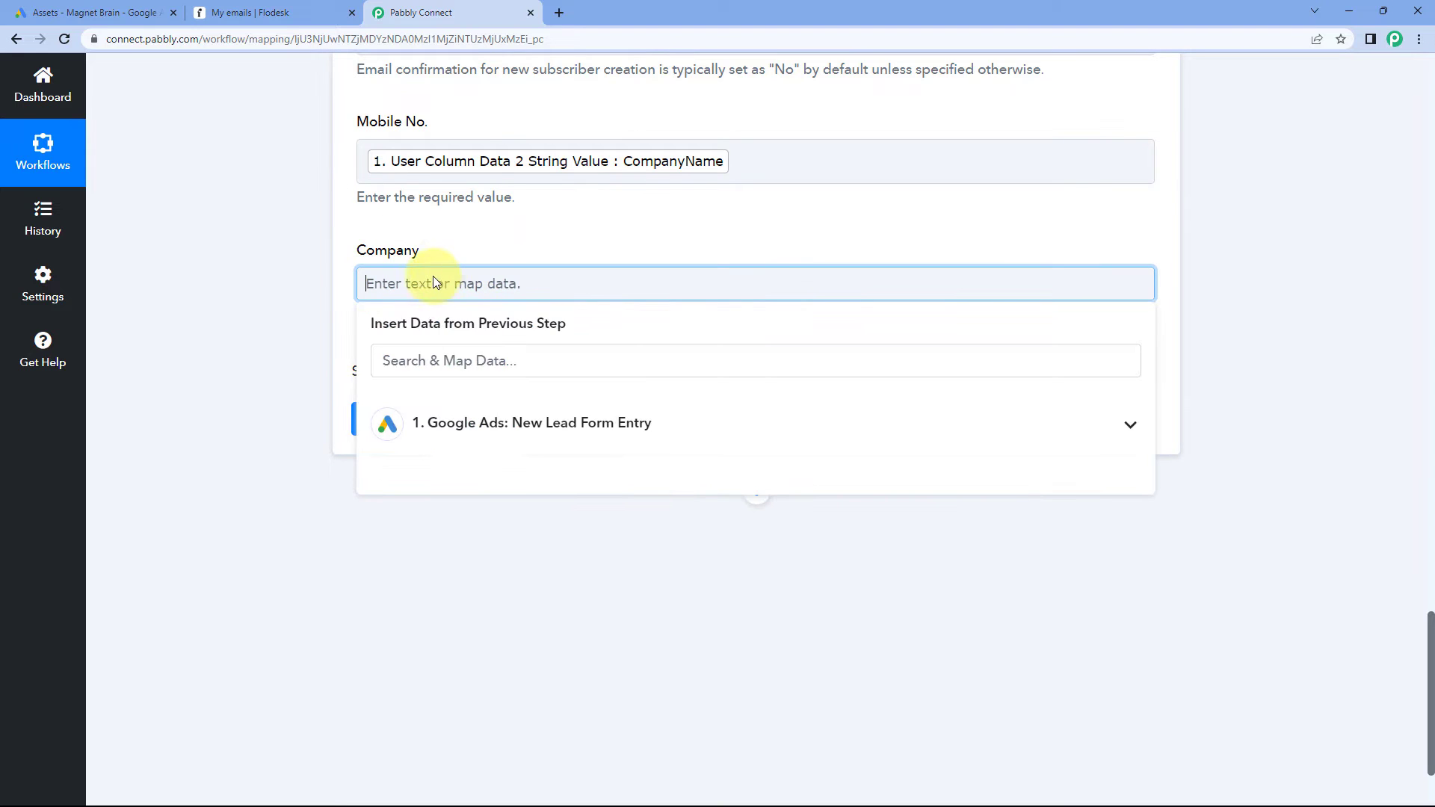
pyautogui.click(763, 155)
pyautogui.press('BackSpace')
# Step: Map the Flodesk action's Mobile No. to User Column Data 0 String Value from Google Ads: New Lead Form Entry
pyautogui.click(581, 291)
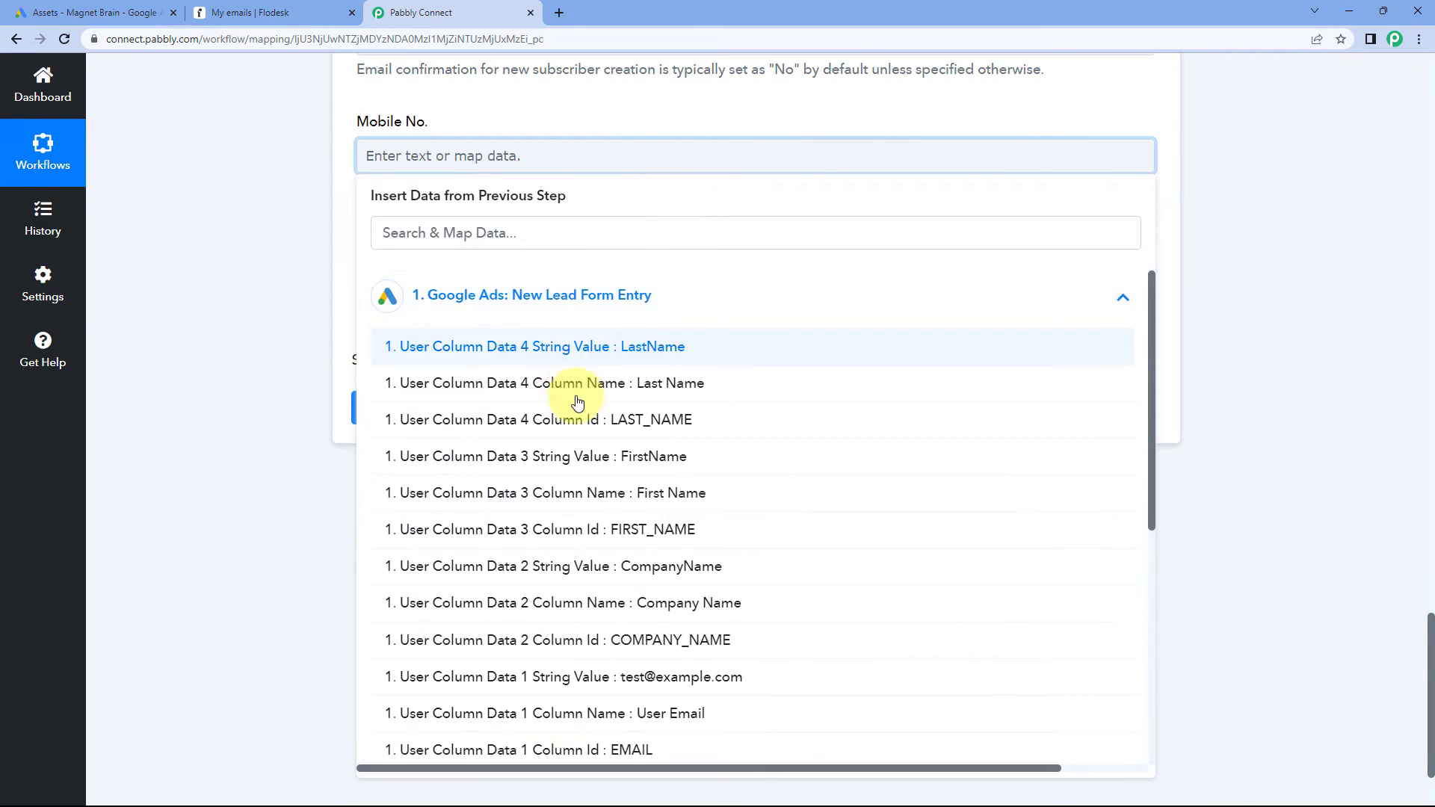
pyautogui.scroll(-3, 577, 414)
pyautogui.scroll(-1, 577, 414)
pyautogui.click(594, 413)
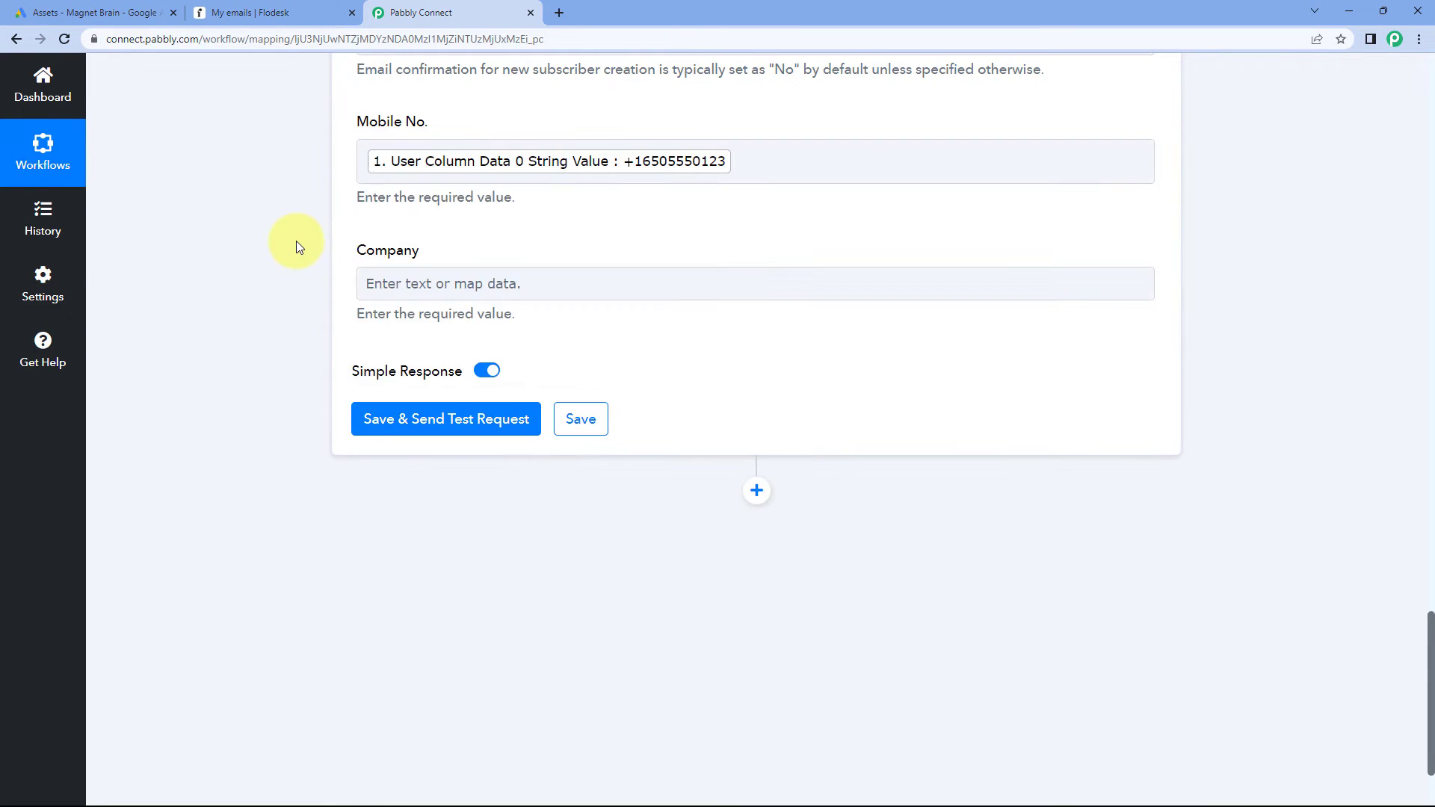
# Step: Map the Flodesk action's Company to User Column Data 2 String Value from Google Ads: New Lead Form Entry
pyautogui.scroll(-2, 296, 247)
pyautogui.click(433, 149)
pyautogui.click(561, 287)
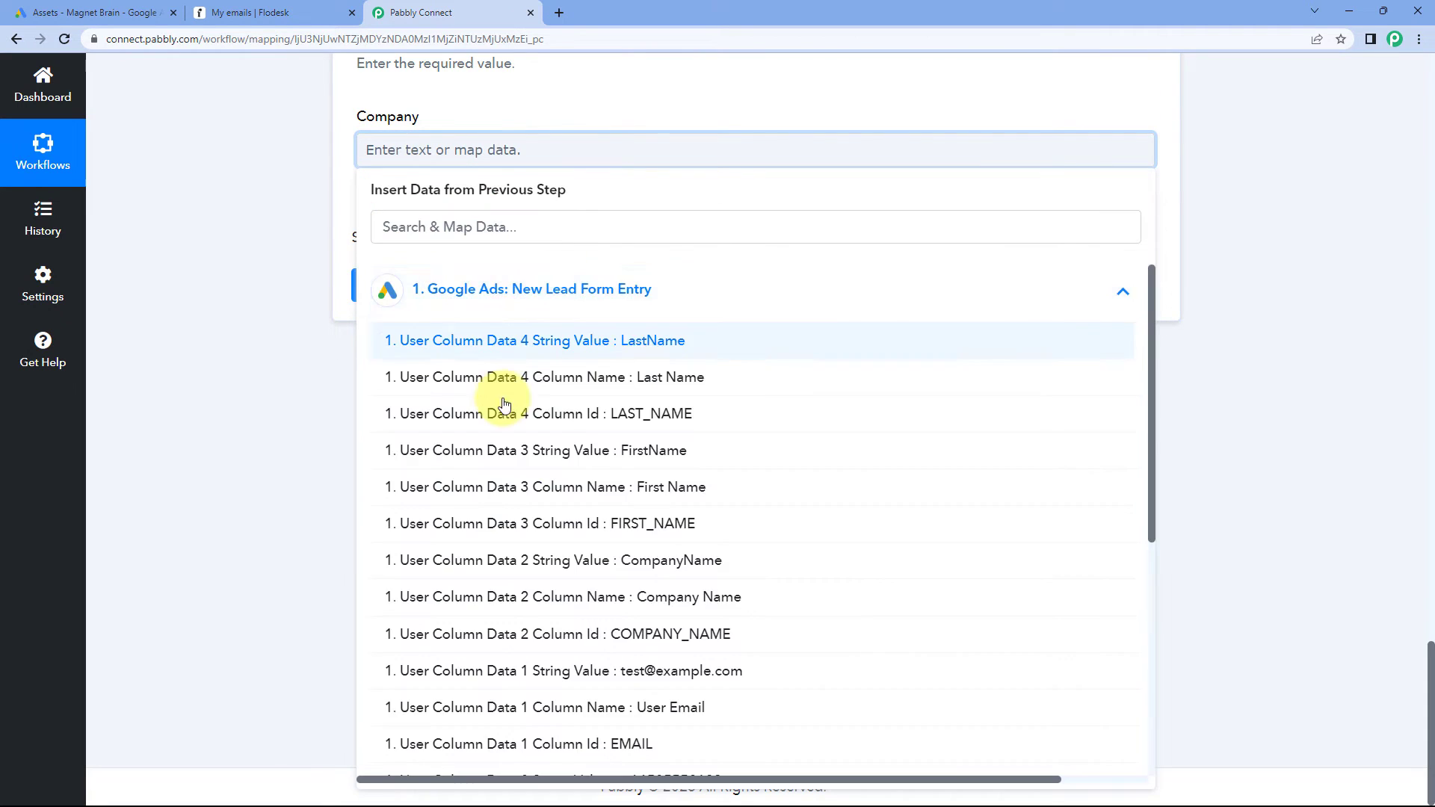
pyautogui.scroll(-2, 584, 445)
pyautogui.click(610, 411)
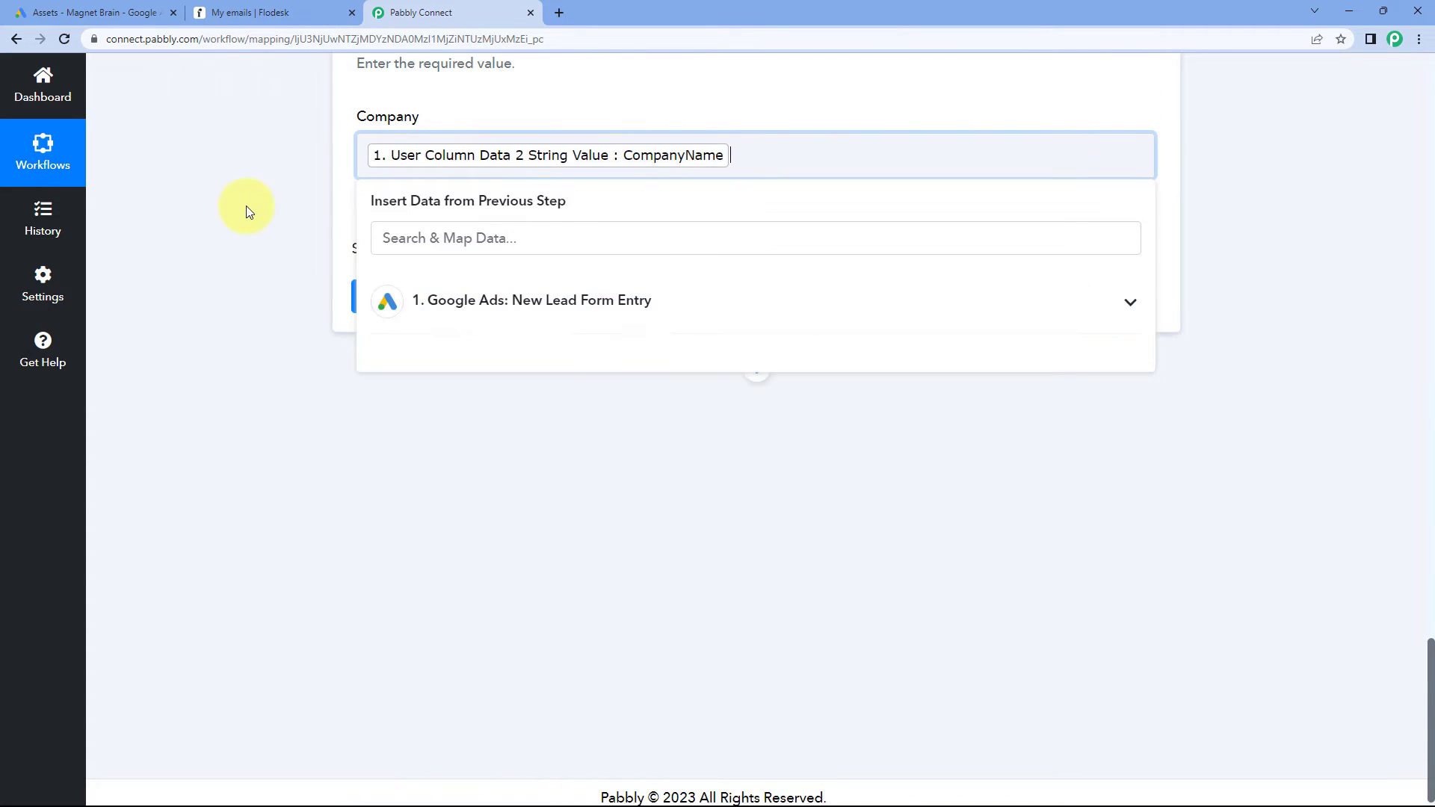
# Step: Review all mapped fields of the Flodesk action against the captured Google Ads lead response
pyautogui.scroll(8, 299, 246)
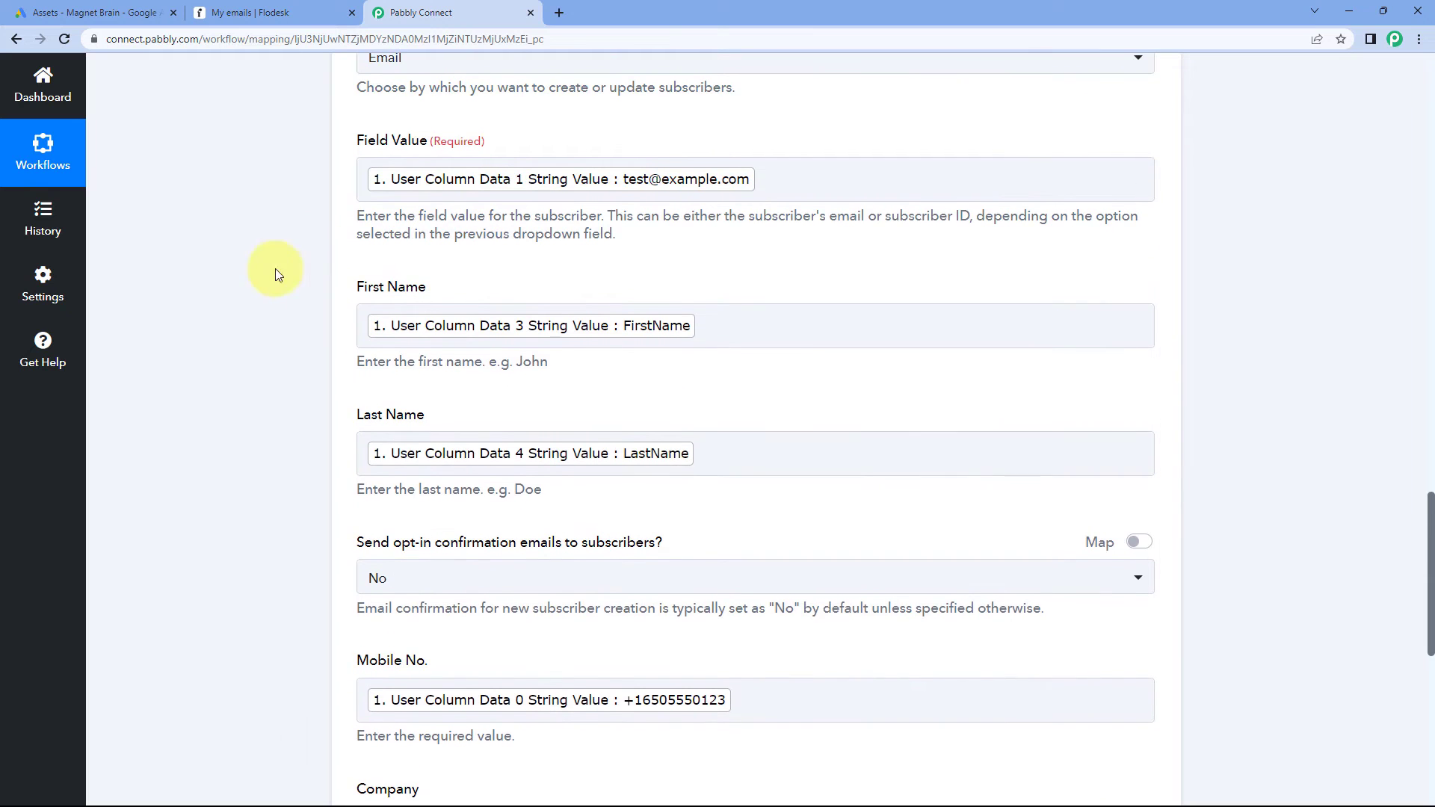
pyautogui.scroll(10, 298, 224)
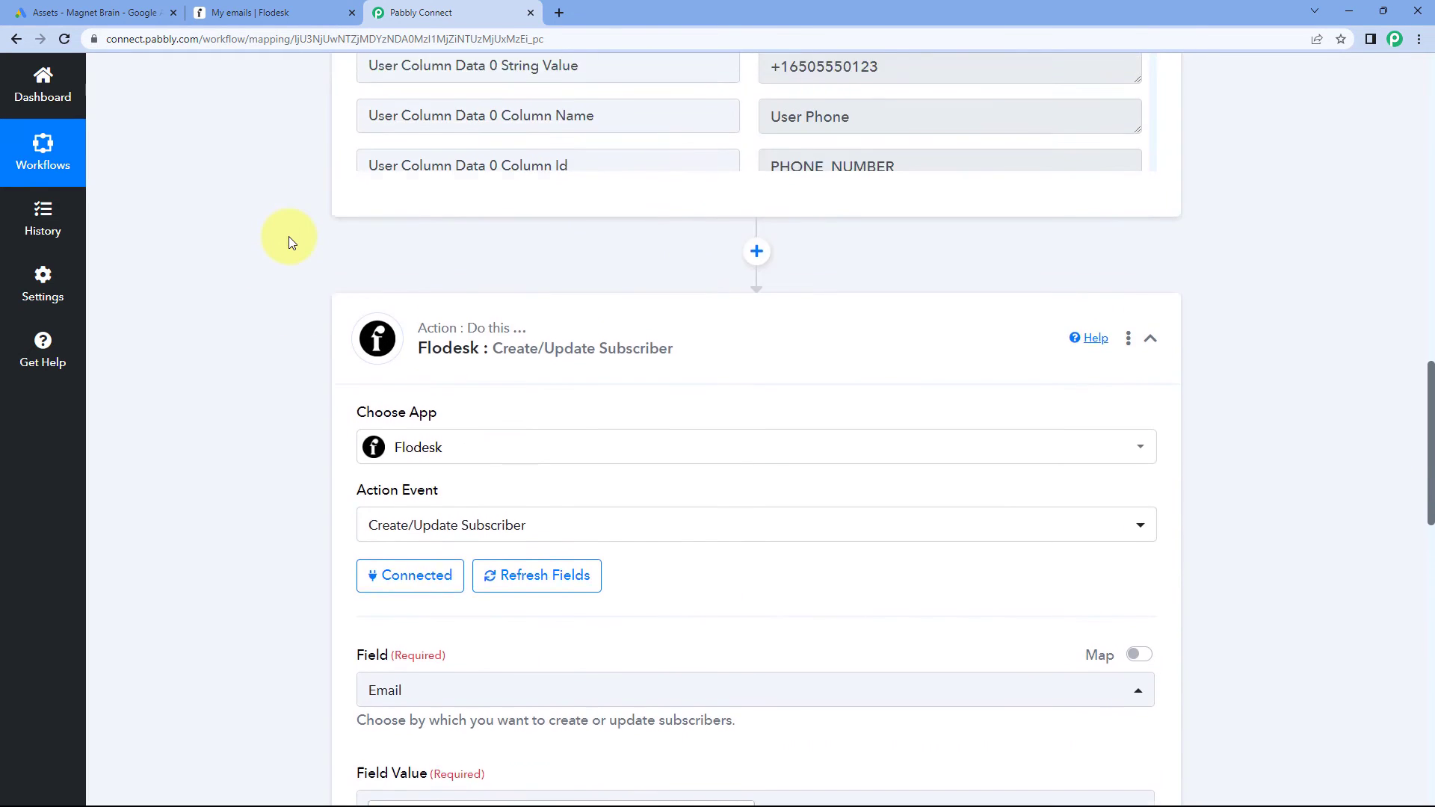
pyautogui.scroll(4, 288, 236)
pyautogui.scroll(-4, 269, 292)
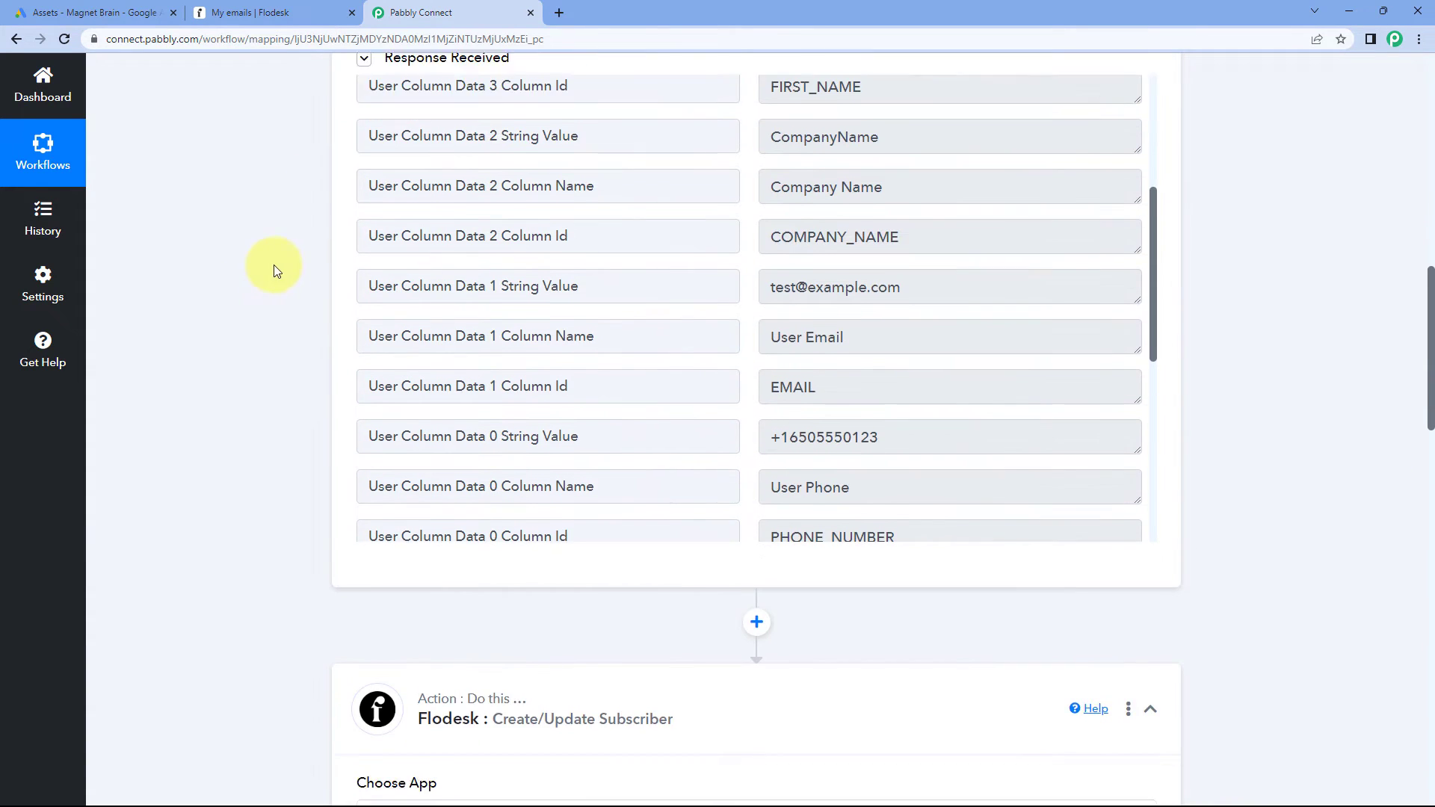
pyautogui.scroll(-10, 311, 238)
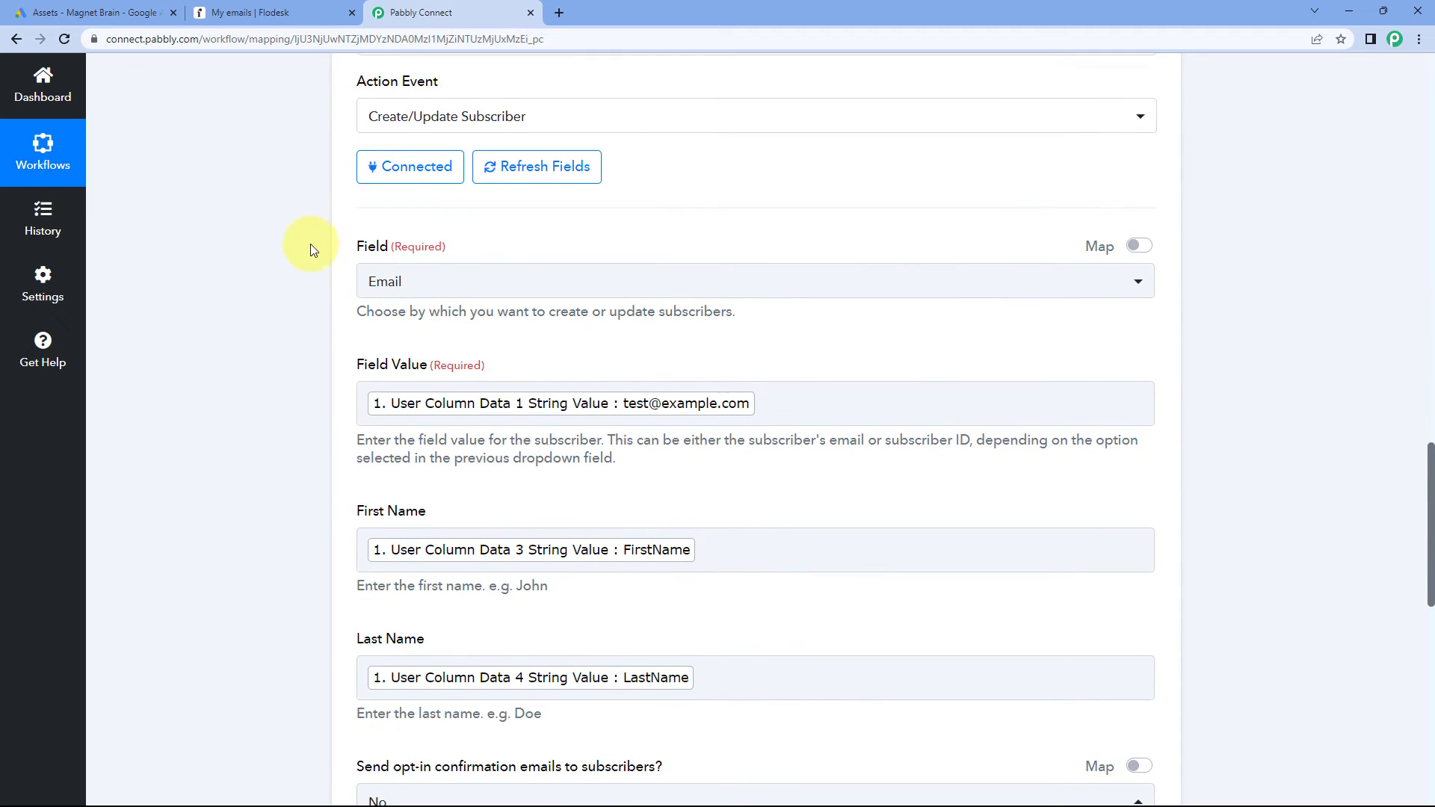
pyautogui.scroll(-1, 430, 262)
pyautogui.scroll(-1, 428, 290)
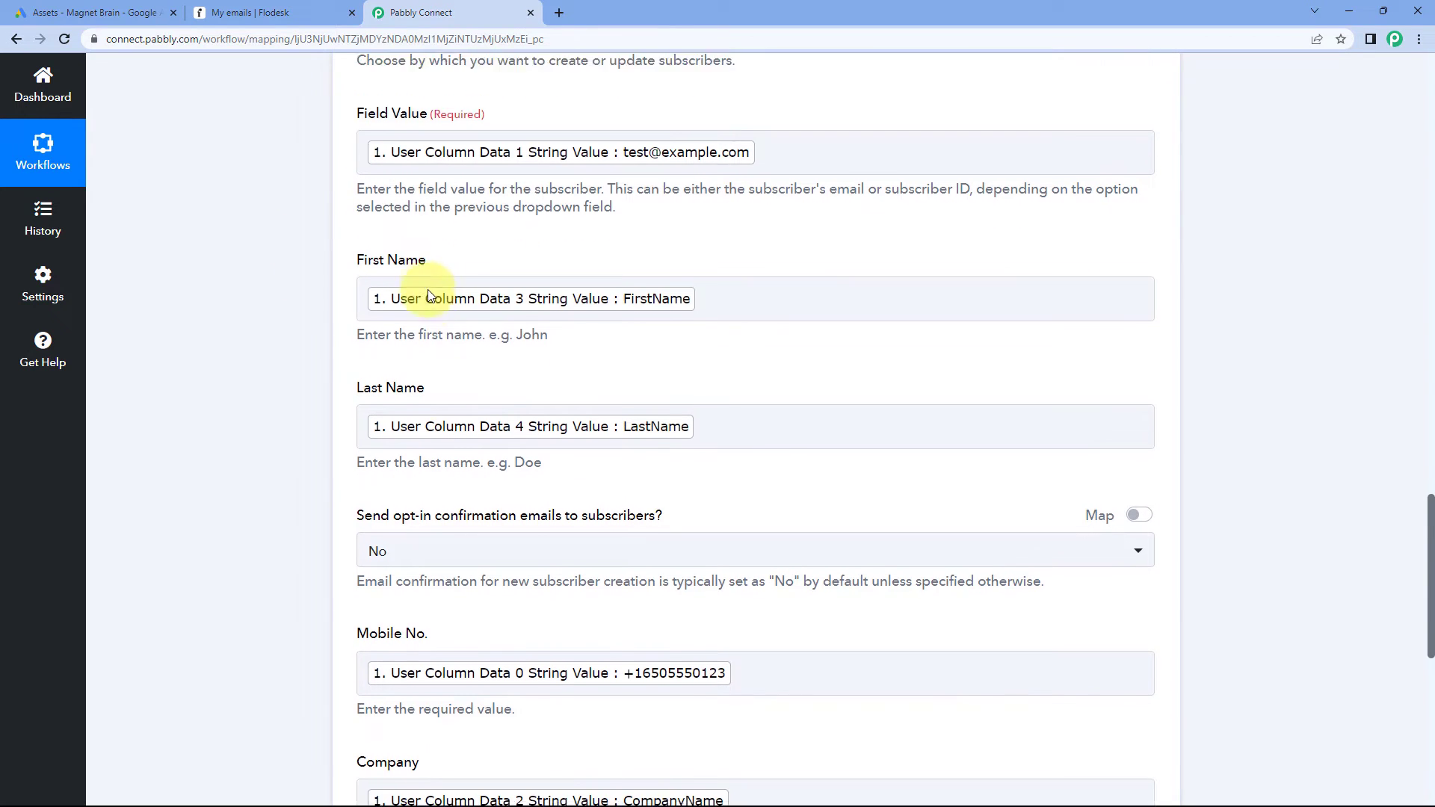
pyautogui.scroll(-3, 481, 176)
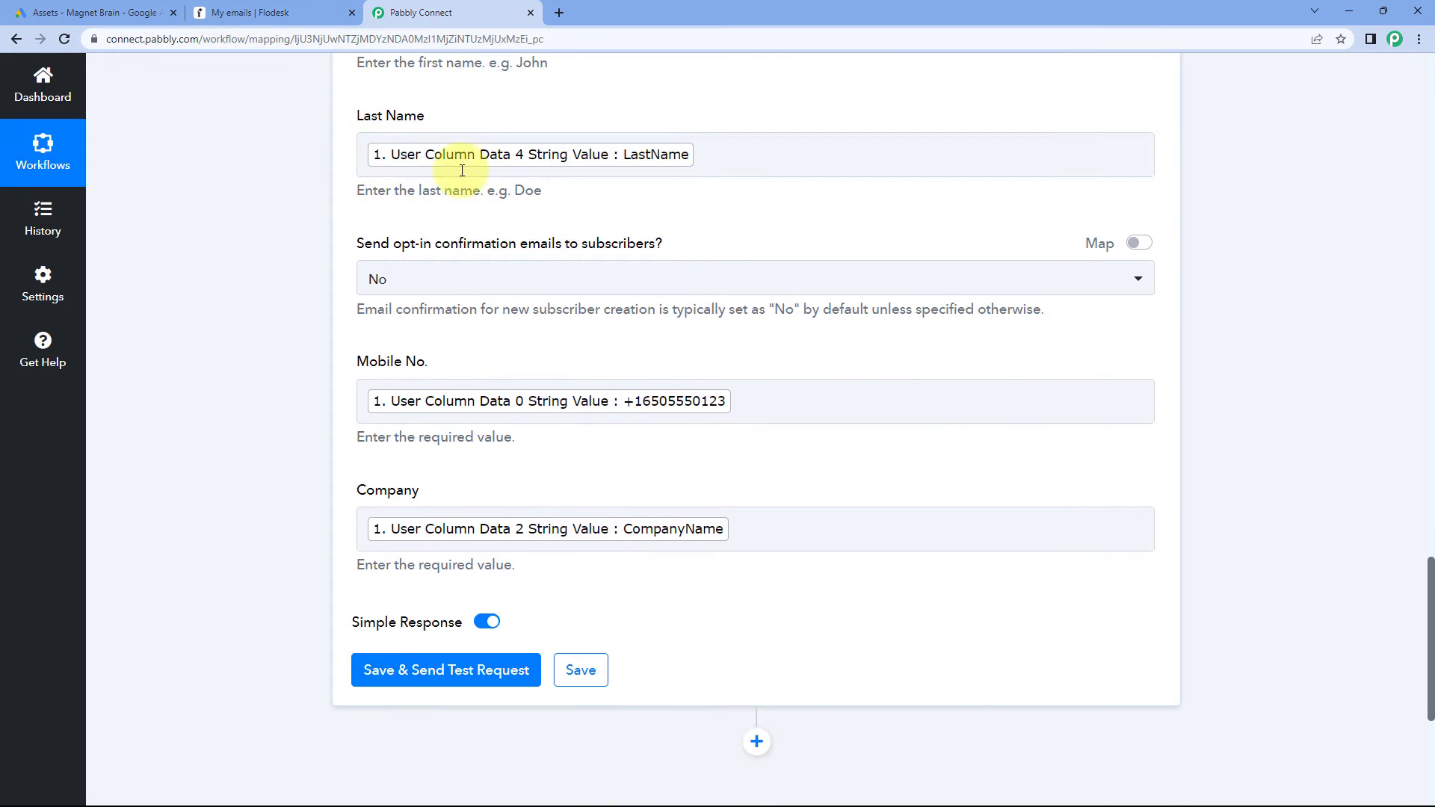
pyautogui.scroll(-2, 312, 238)
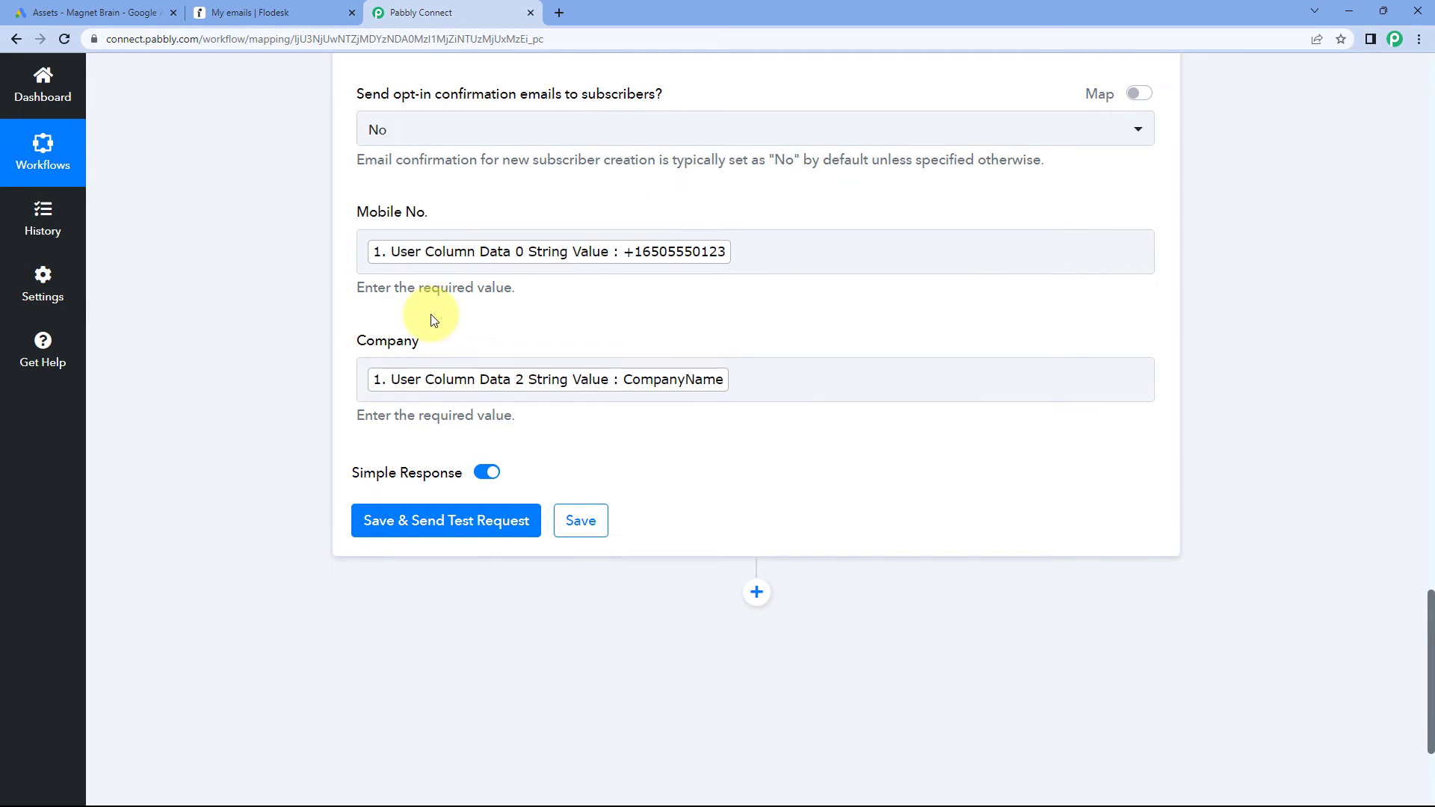
# Step: Save the Flodesk action with a test request and compare its response with the mapped fields and captured Google Ads lead
pyautogui.scroll(-2, 433, 314)
pyautogui.click(450, 378)
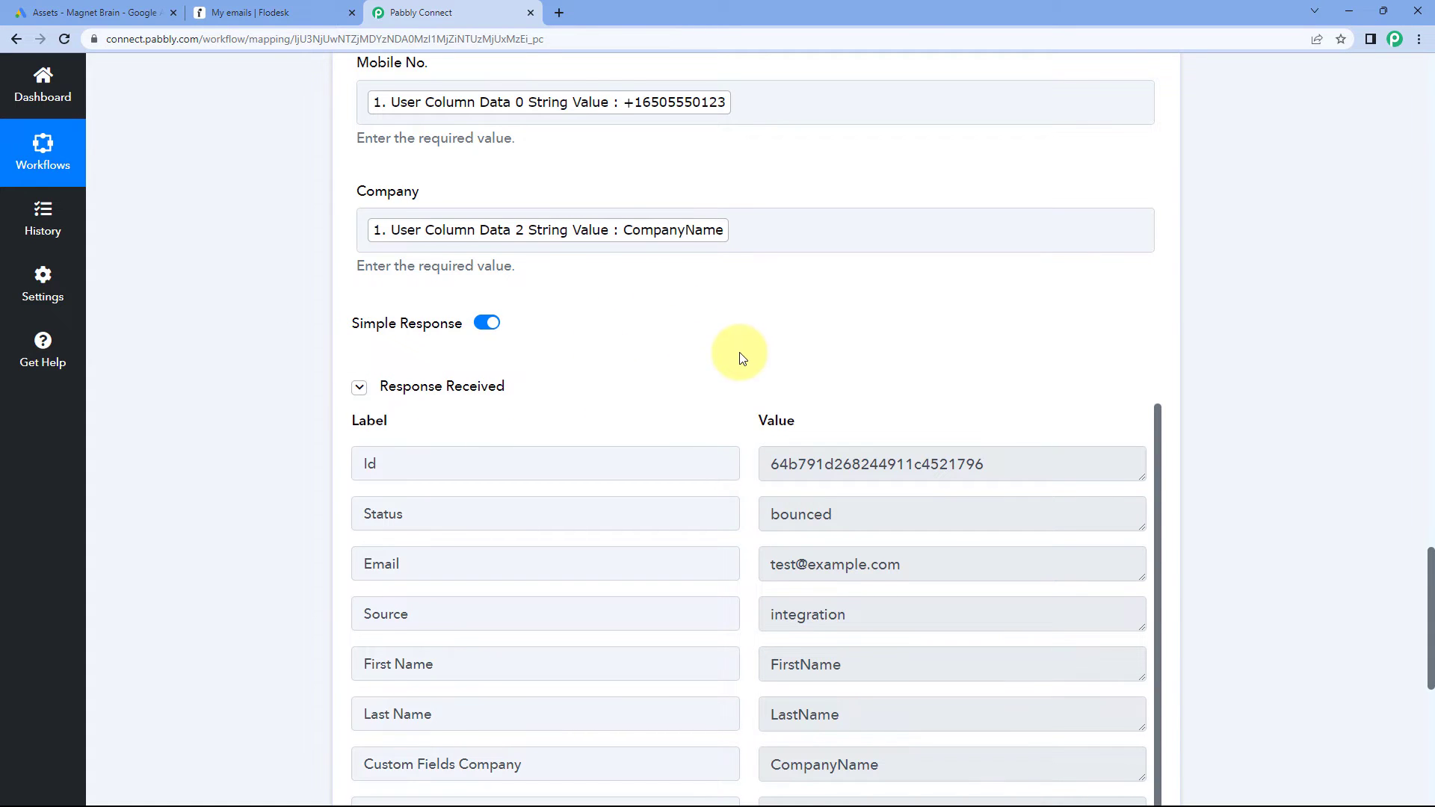
pyautogui.scroll(-2, 742, 358)
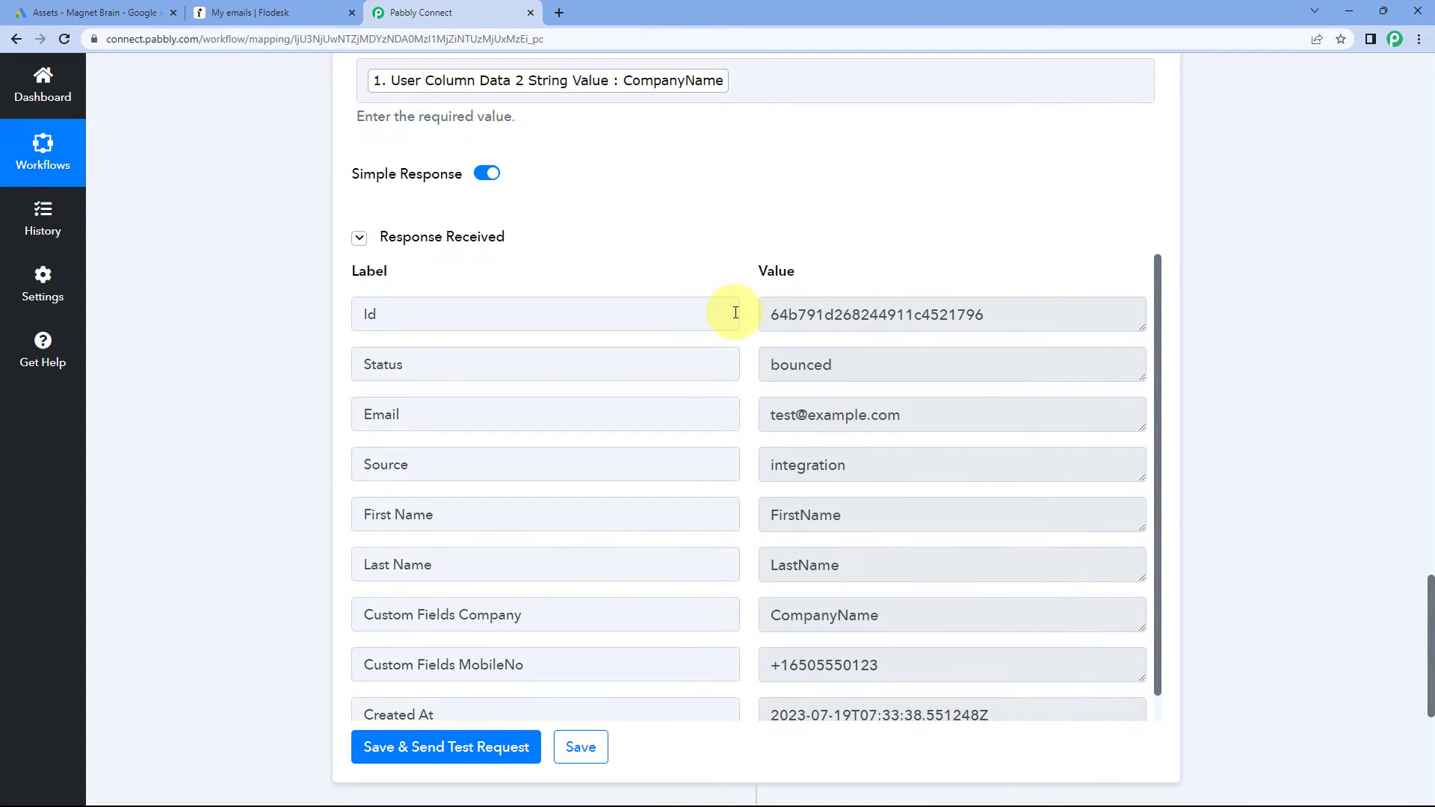
pyautogui.scroll(6, 721, 272)
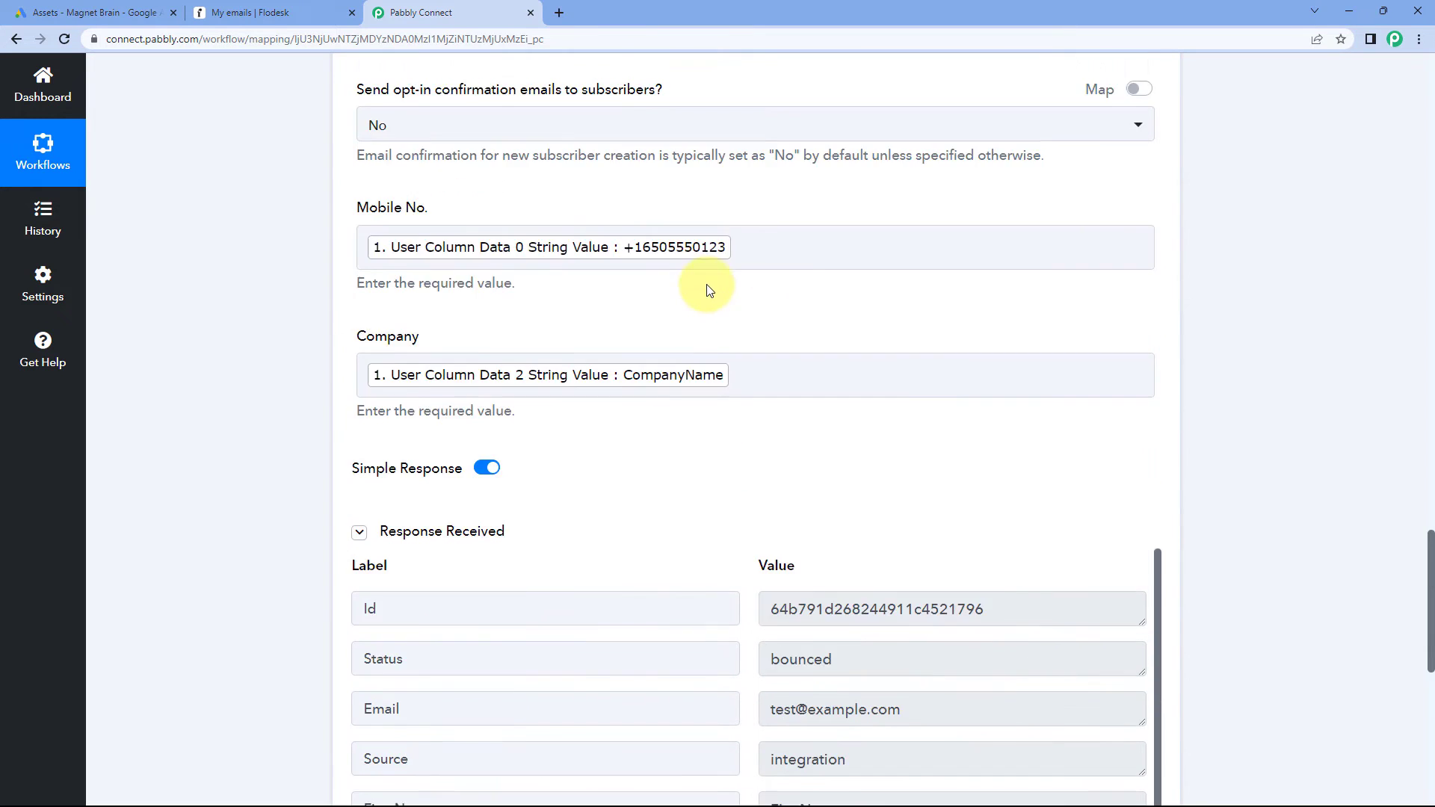
pyautogui.scroll(3, 701, 348)
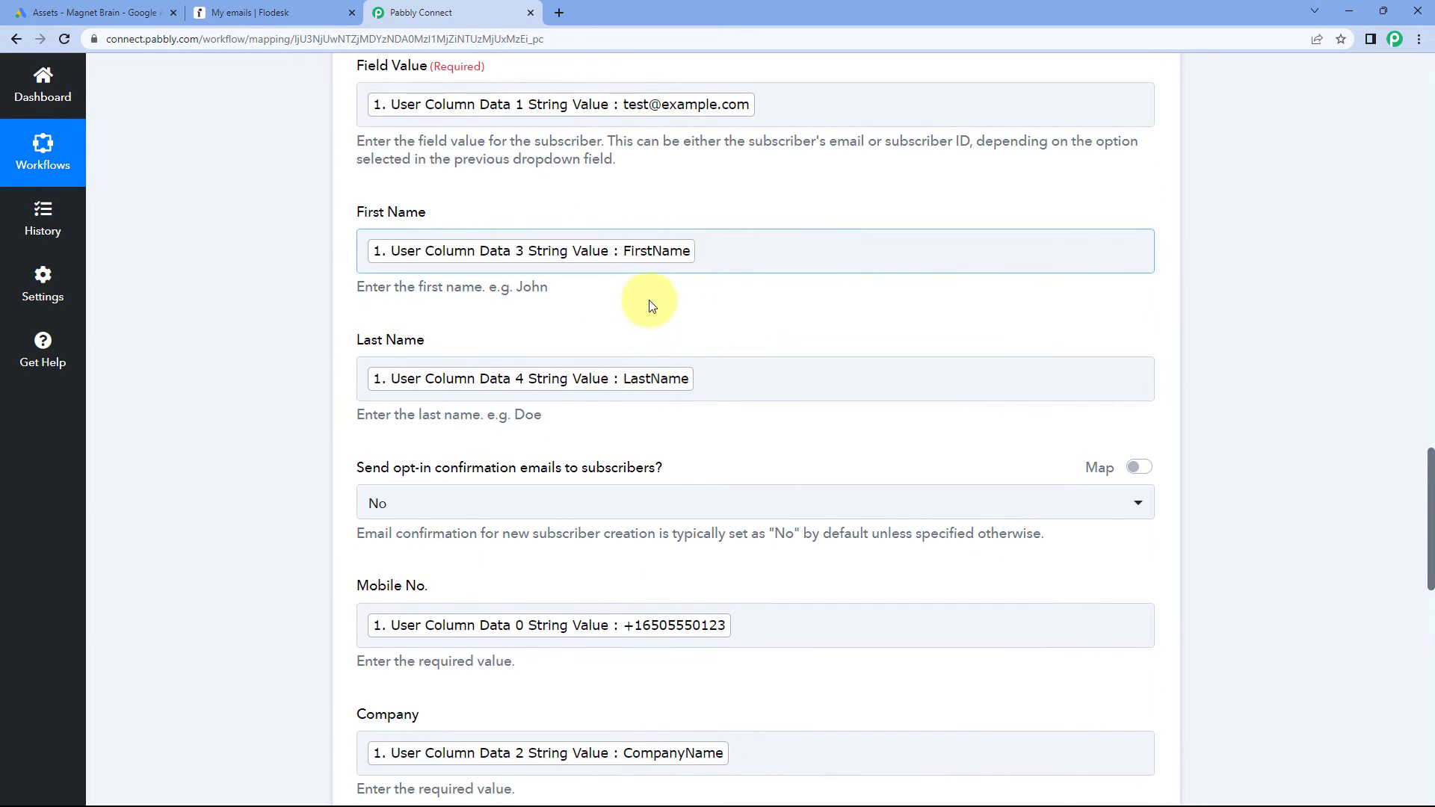
pyautogui.scroll(1, 669, 224)
pyautogui.scroll(10, 661, 251)
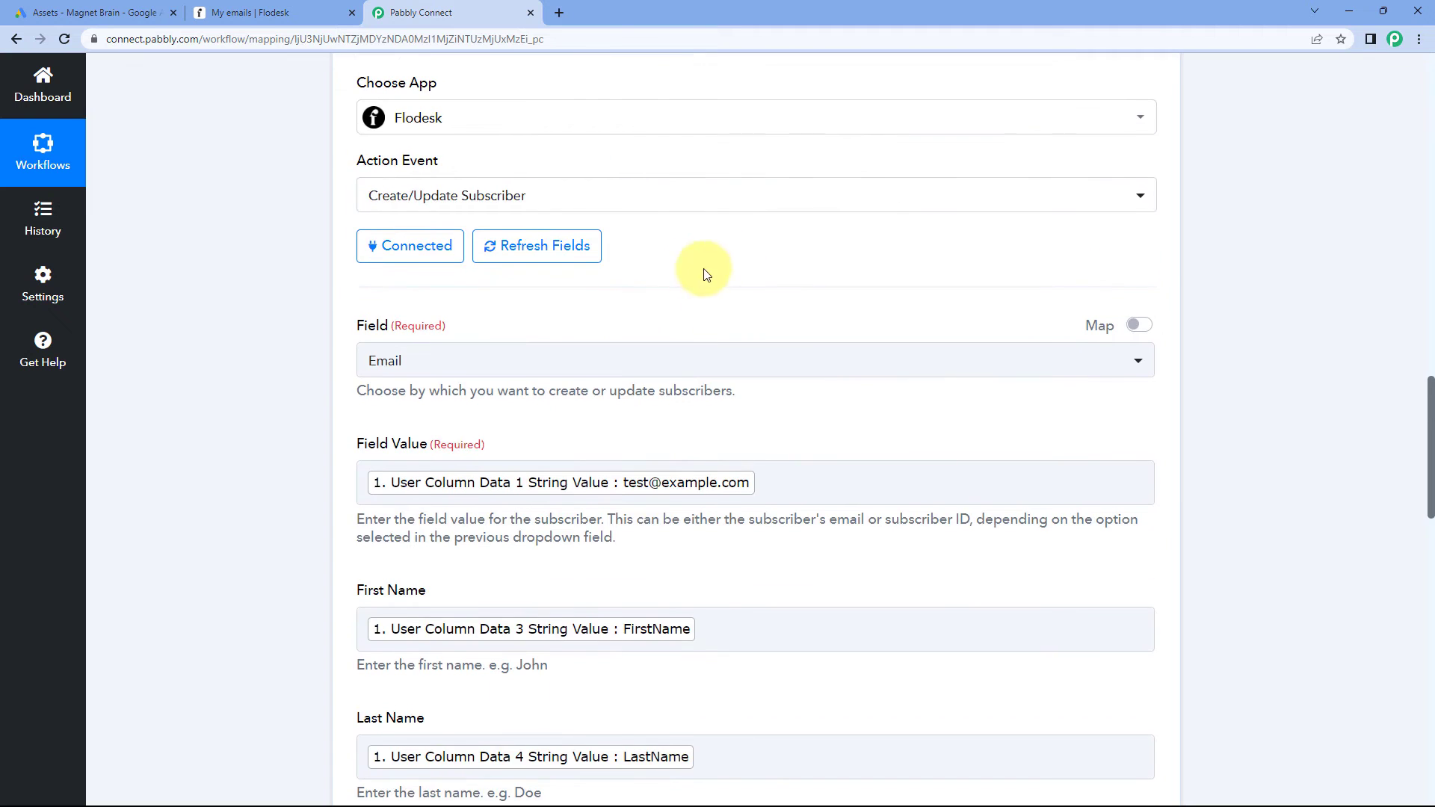
pyautogui.scroll(5, 778, 347)
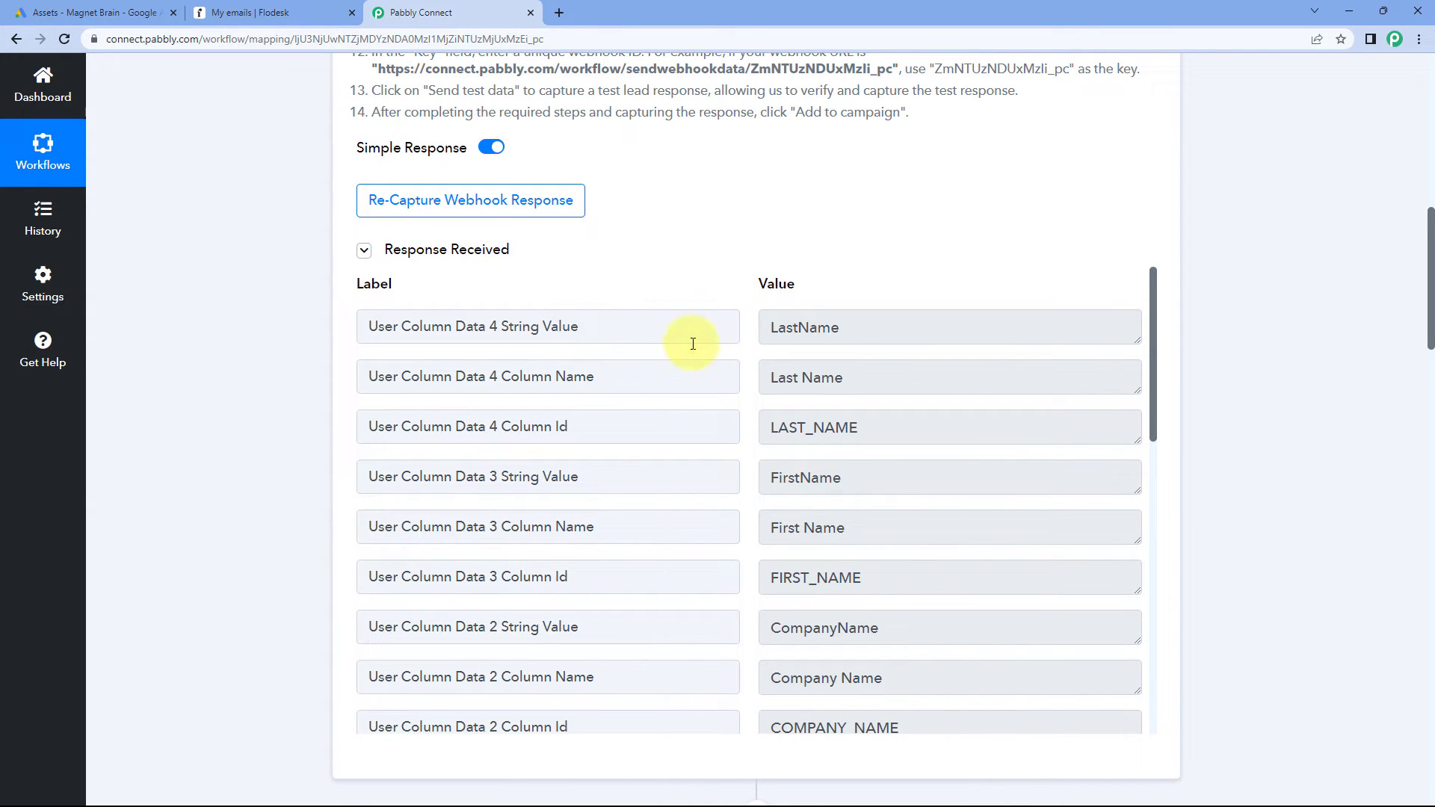
pyautogui.scroll(-1, 673, 249)
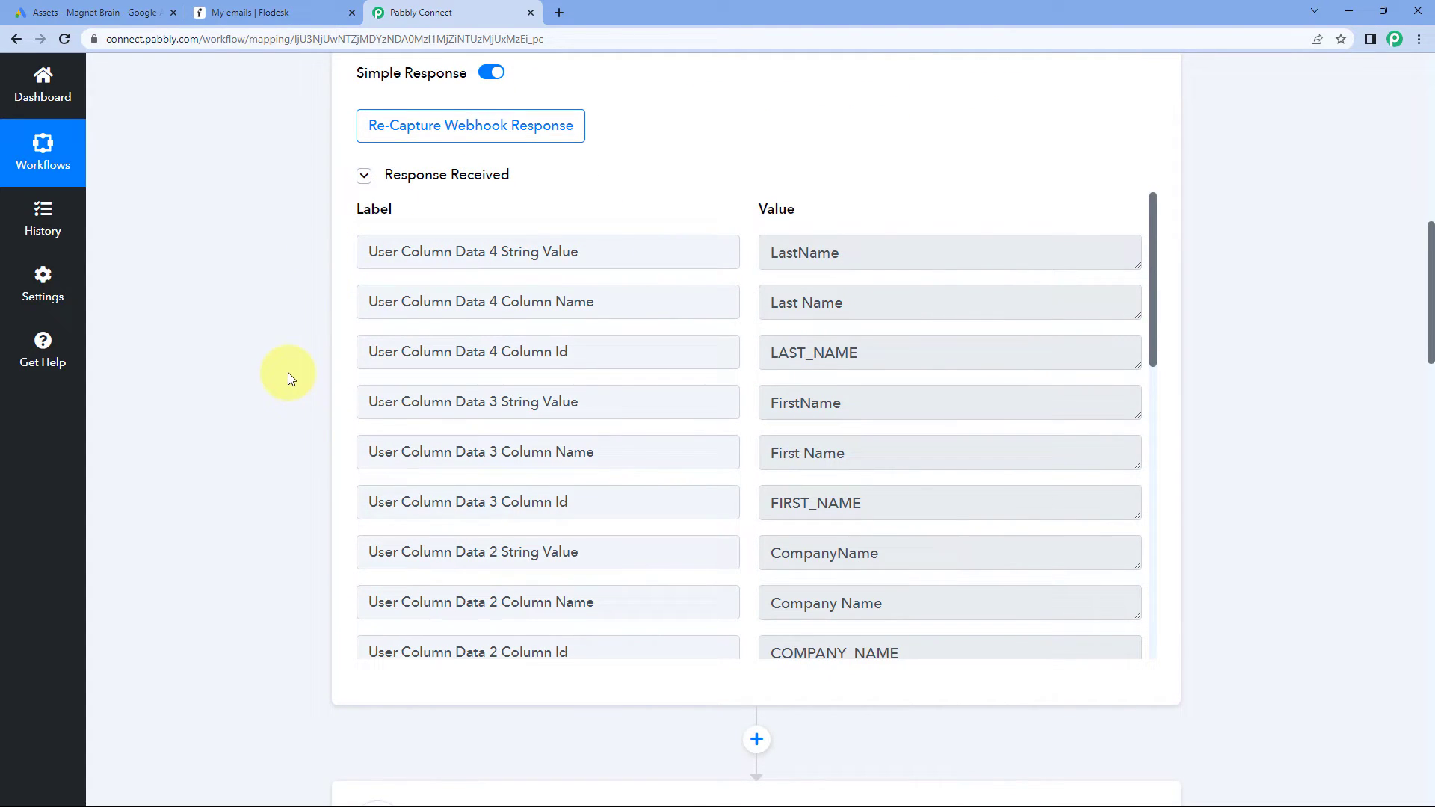
# Step: Switch to Flodesk and open the test lead's subscriber record from the Audience list
pyautogui.click(296, 3)
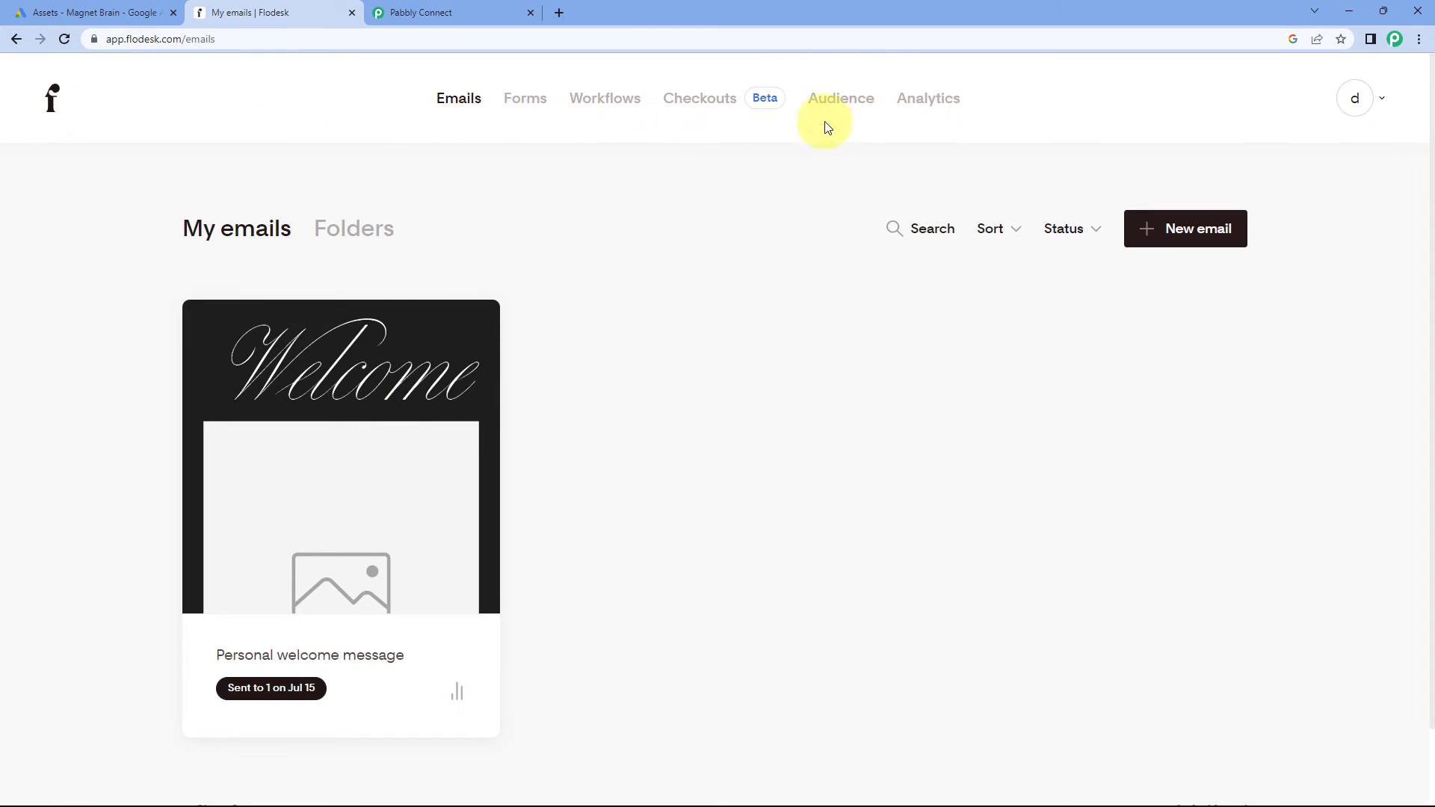
pyautogui.click(847, 110)
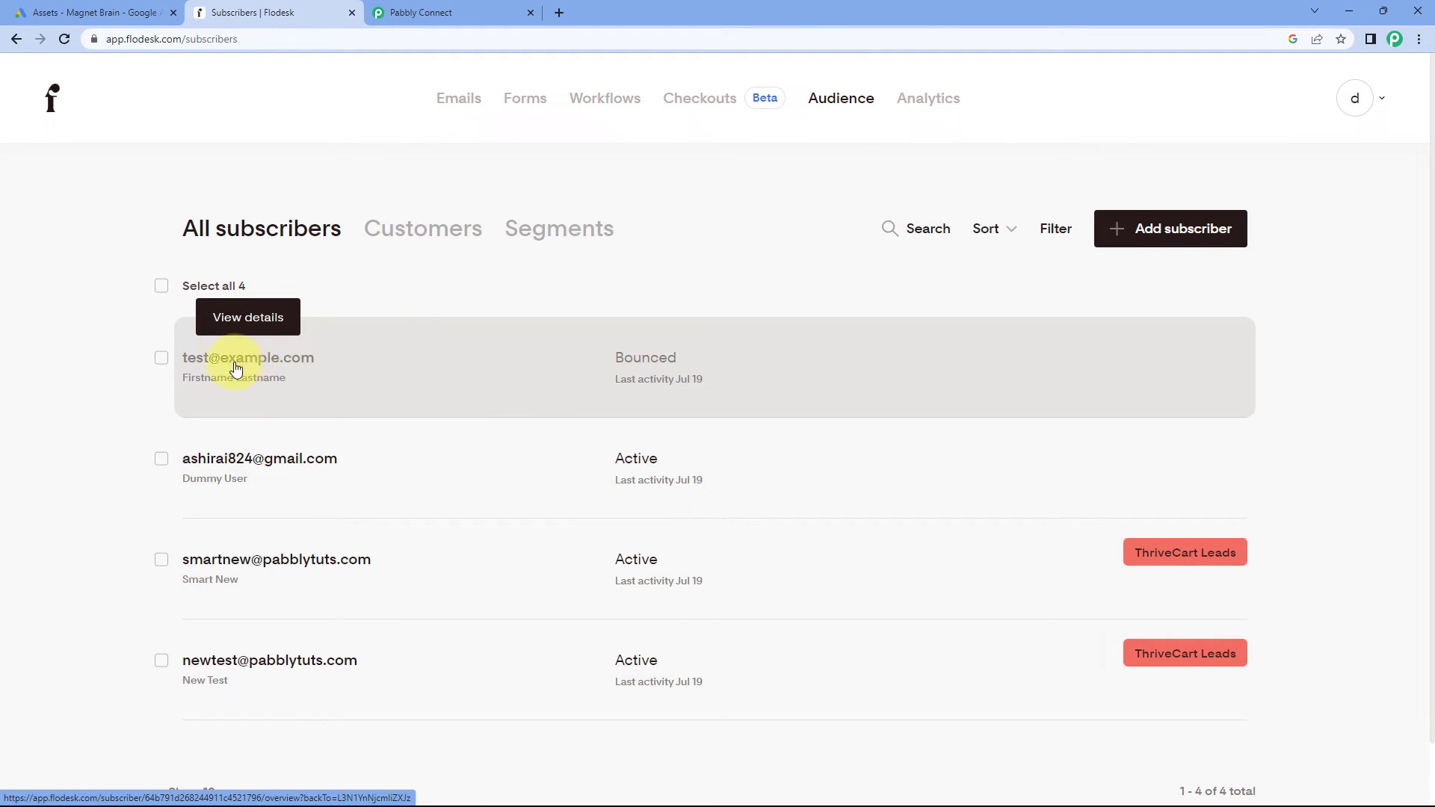
pyautogui.click(307, 365)
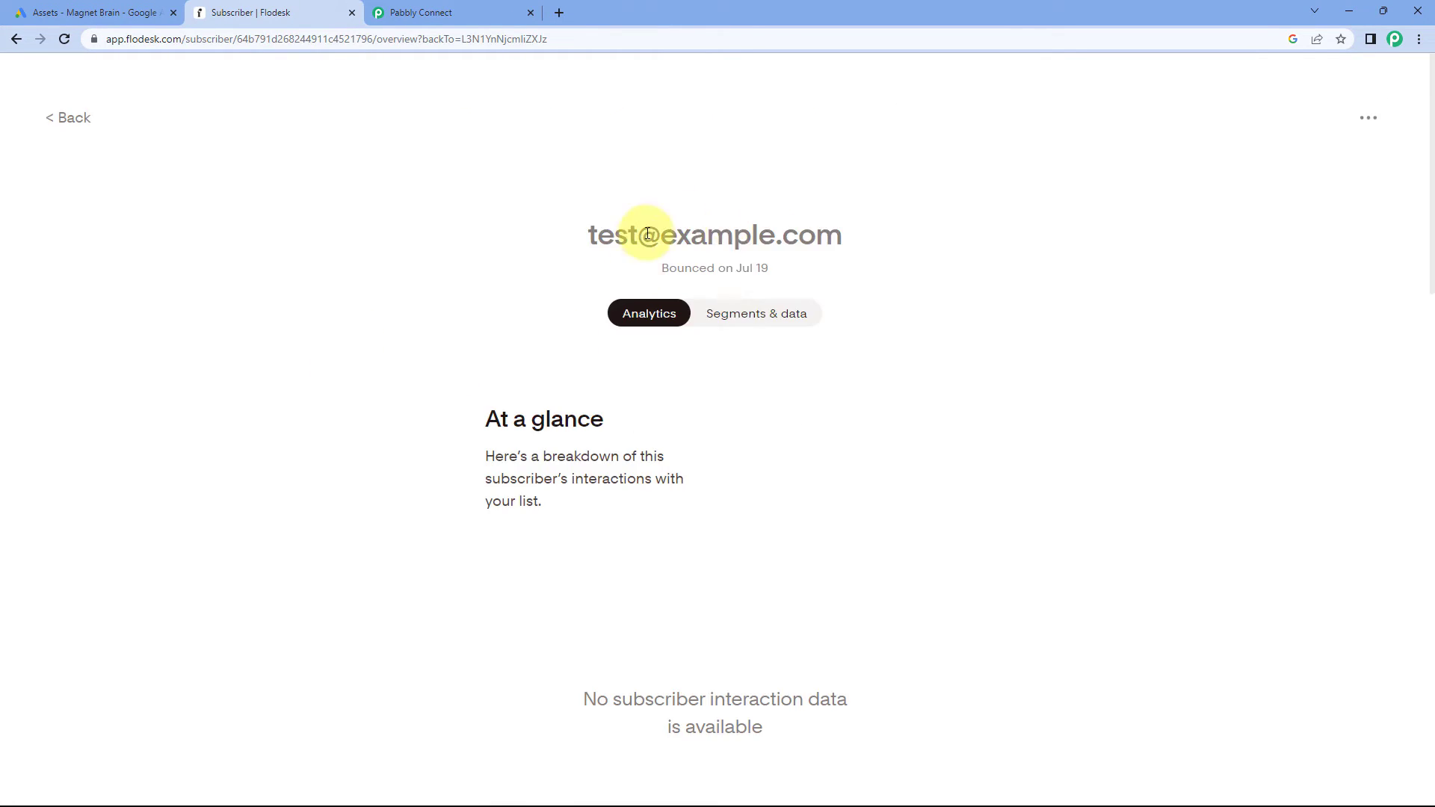
# Step: Check the subscriber's Segments & data for the email address, first name, last name, company and mobile number
pyautogui.click(753, 314)
pyautogui.scroll(-7, 529, 294)
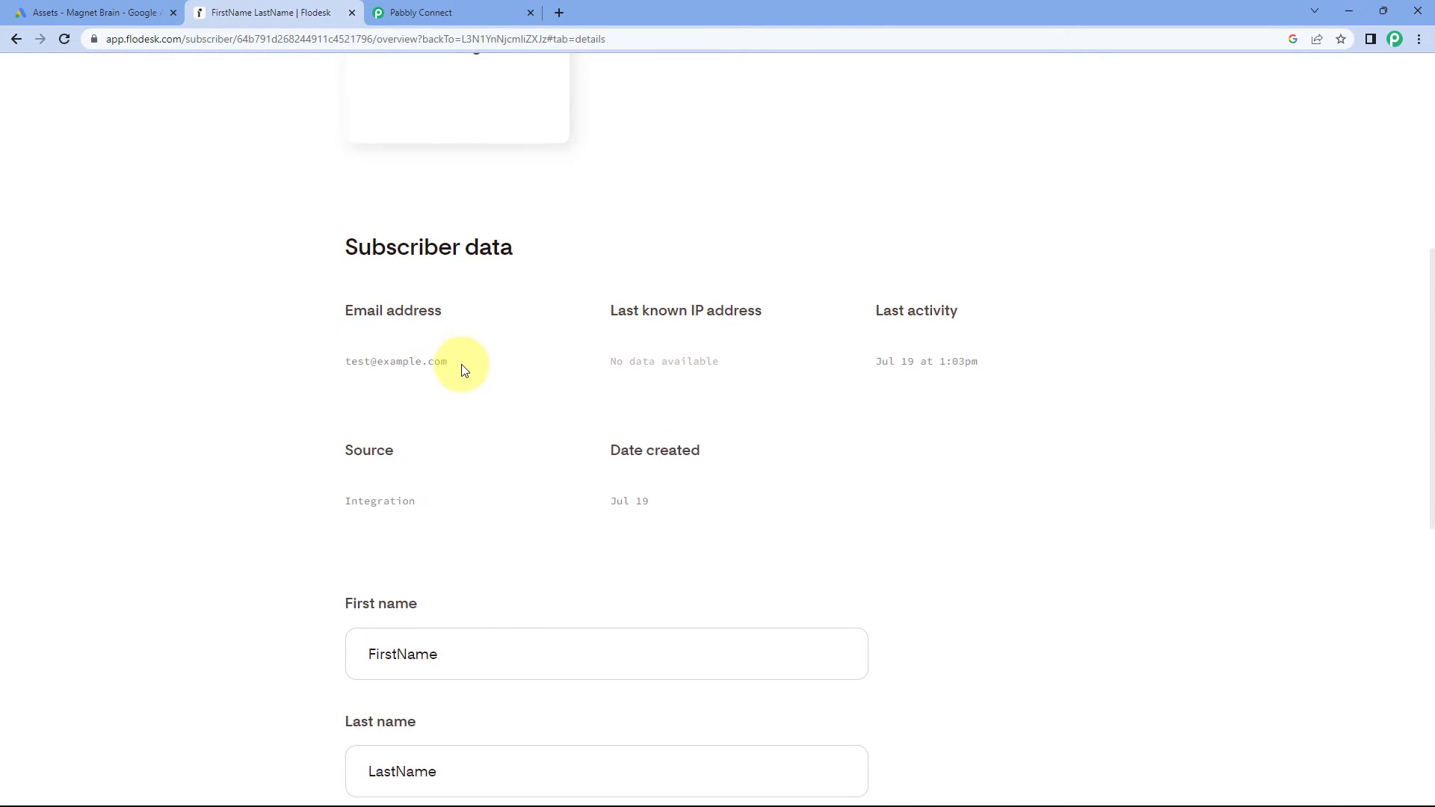
pyautogui.tripleClick(362, 360)
pyautogui.scroll(-1, 455, 369)
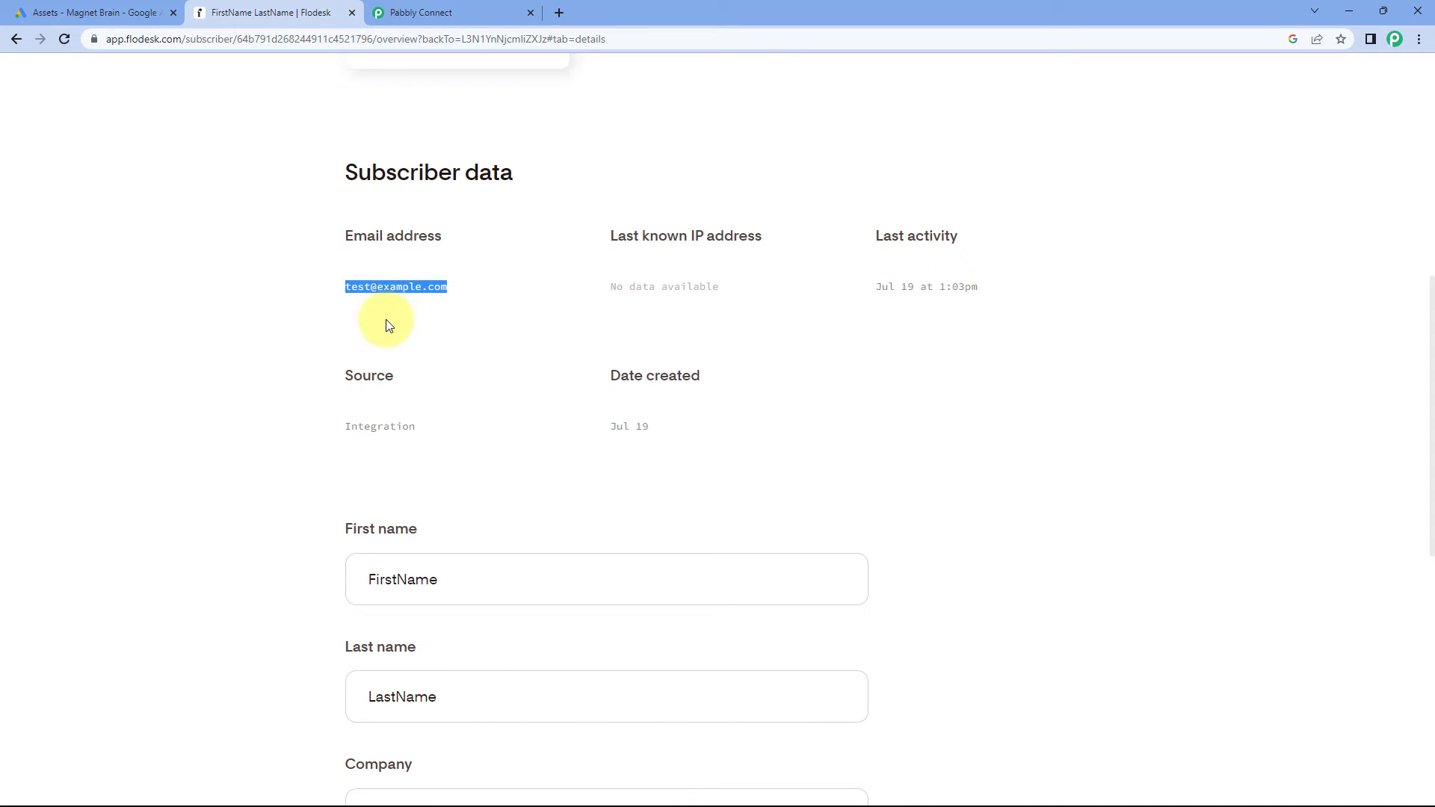
pyautogui.scroll(-4, 465, 375)
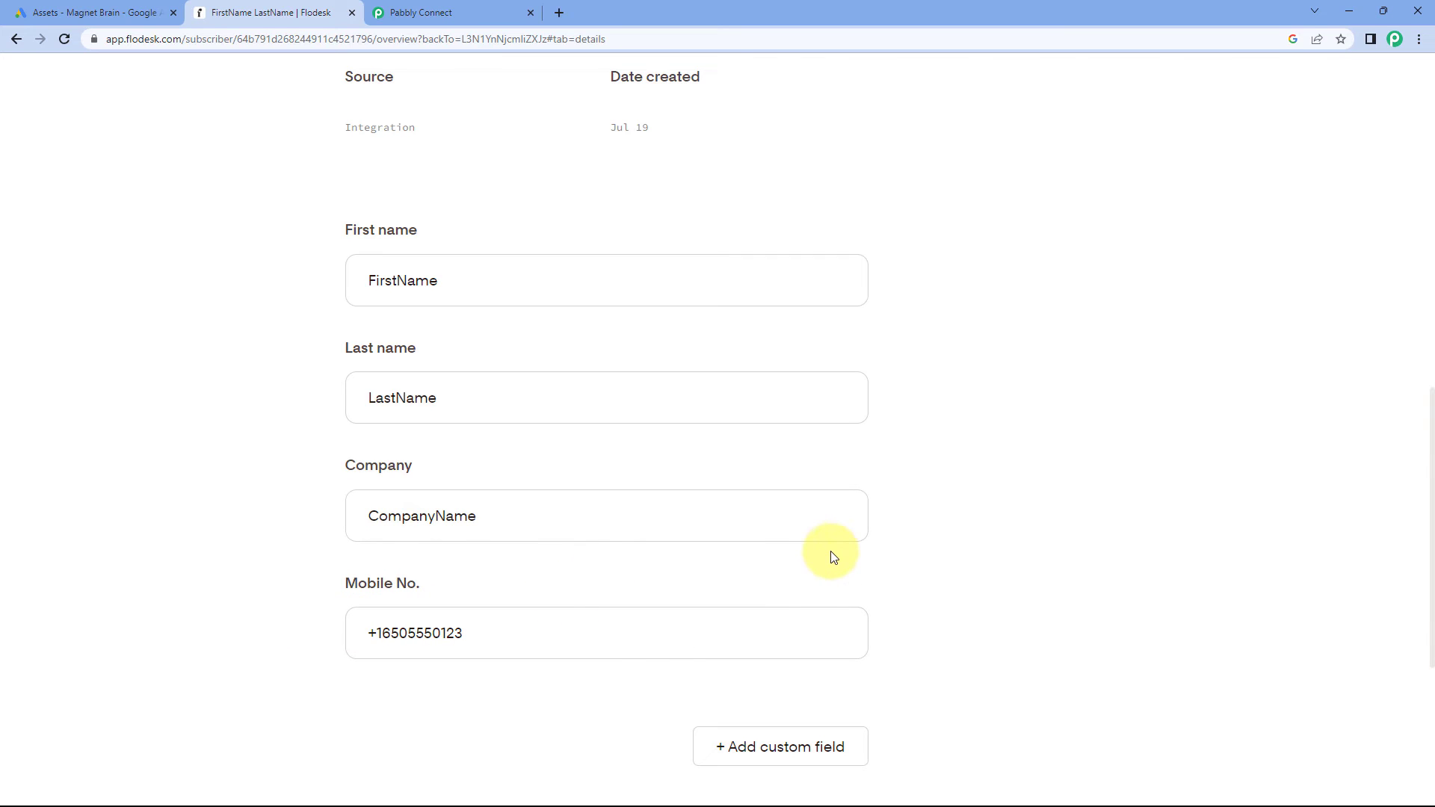
# Step: Switch back to Pabbly Connect and collapse the Google Ads trigger and Flodesk action in the Google Ads to Flodesk workflow
pyautogui.click(448, 13)
pyautogui.scroll(6, 326, 276)
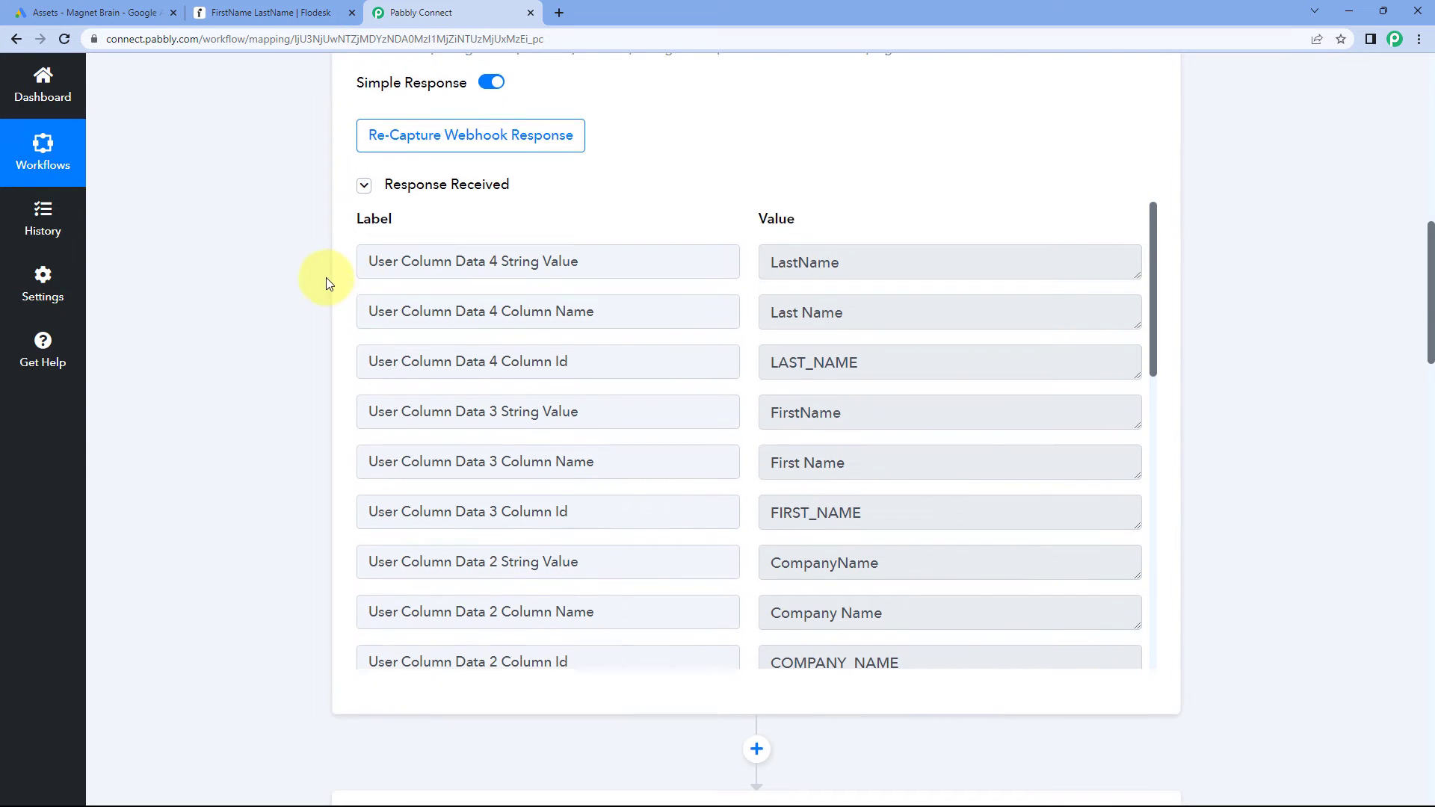
pyautogui.scroll(-5, 311, 331)
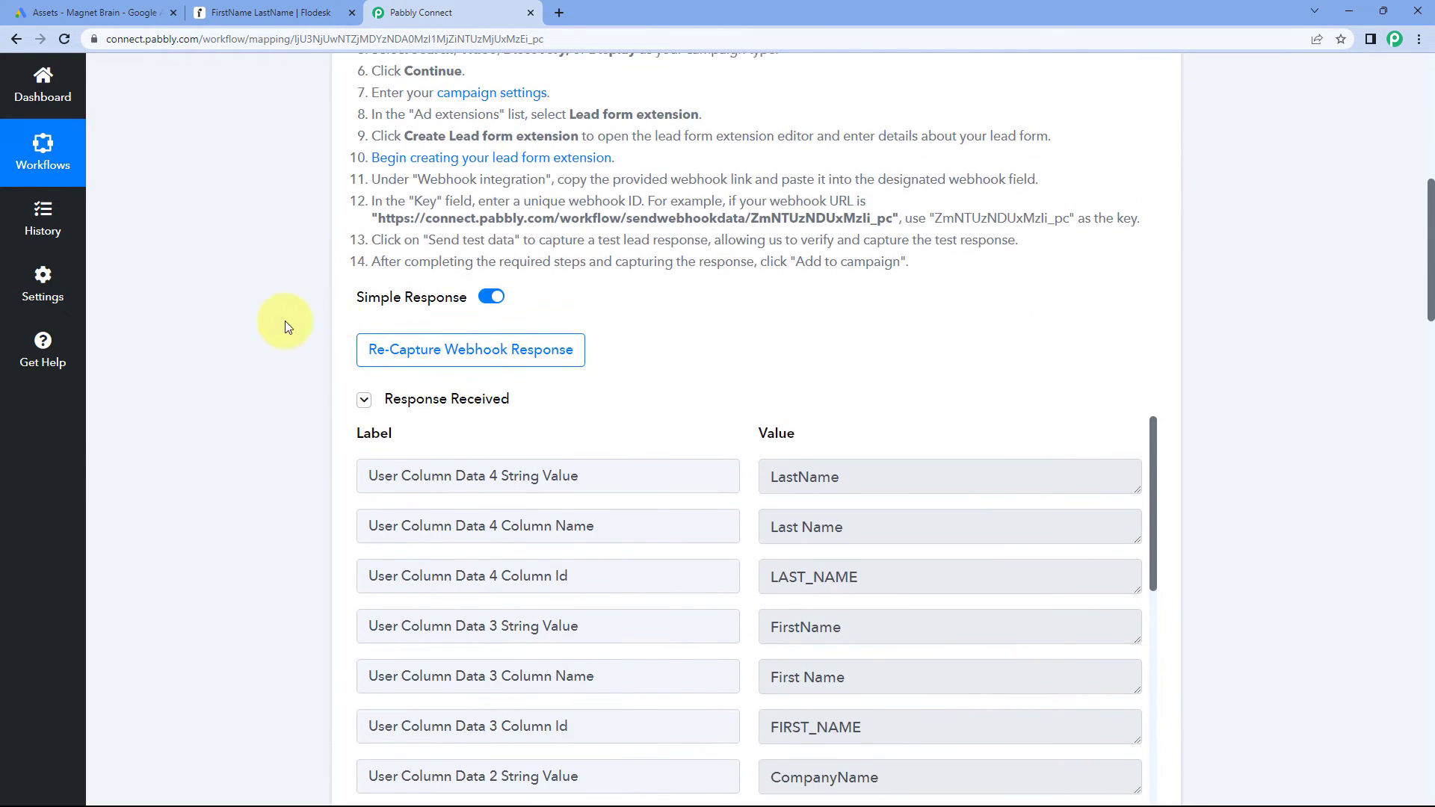
pyautogui.scroll(-1, 673, 289)
pyautogui.scroll(-2, 690, 217)
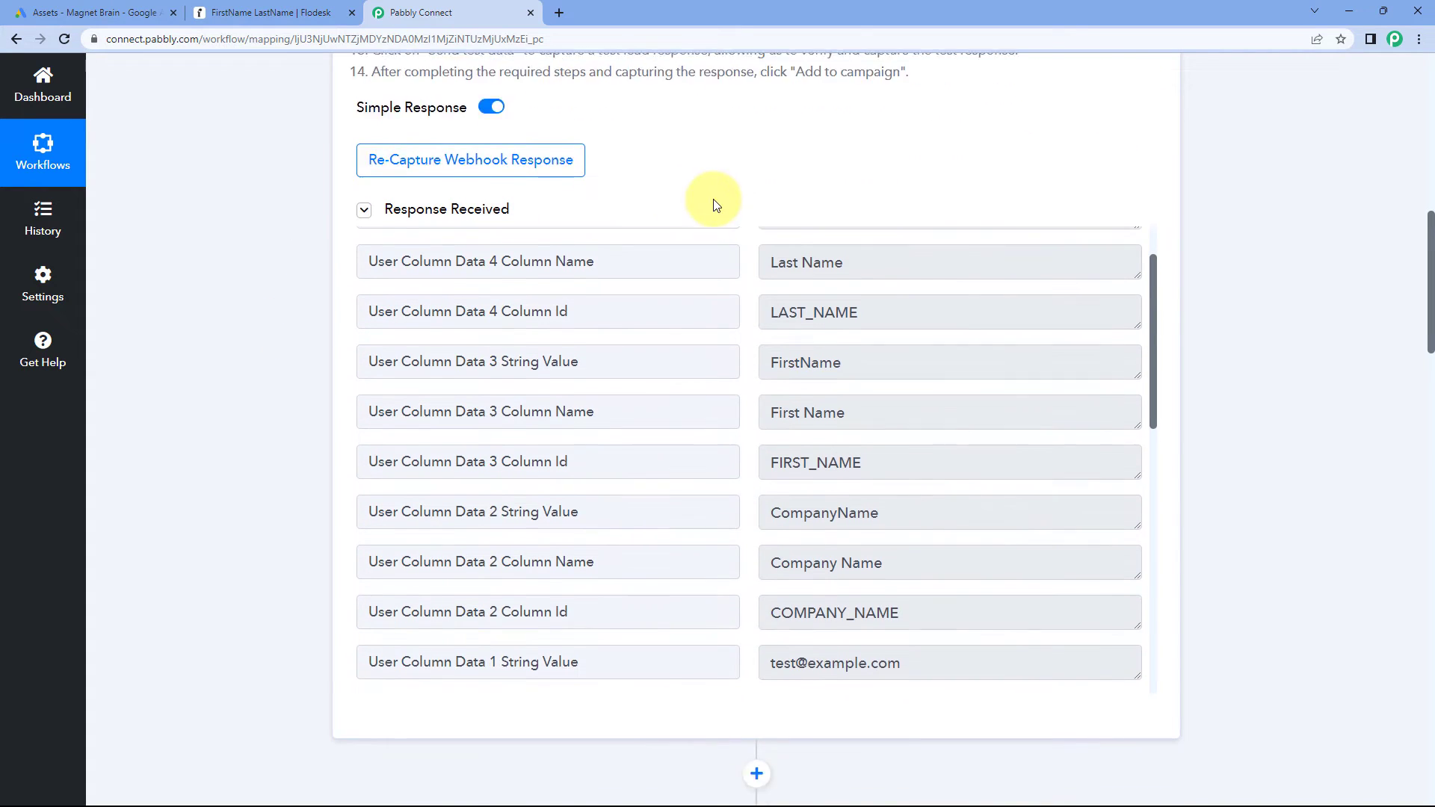
pyautogui.scroll(2, 701, 195)
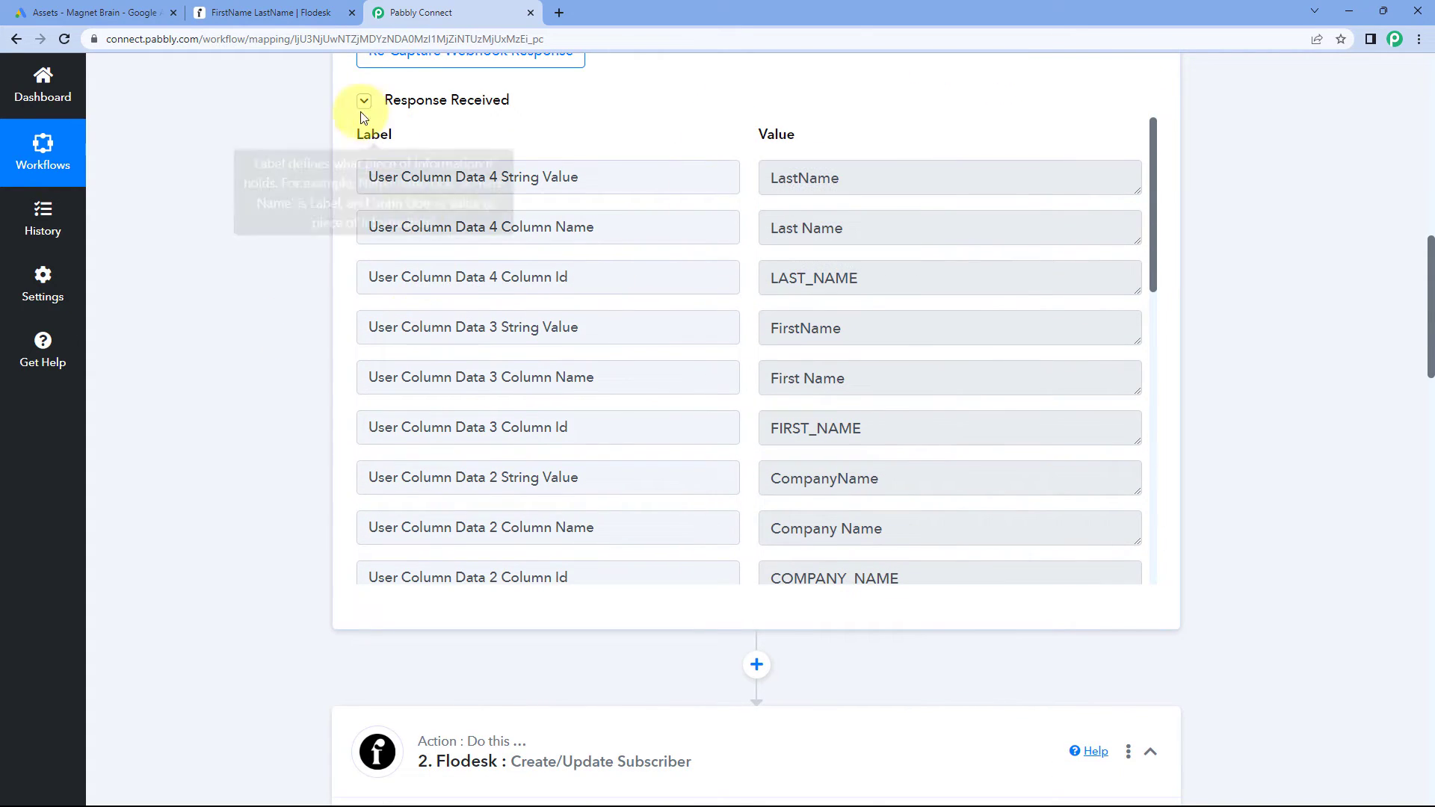
pyautogui.scroll(-3, 287, 456)
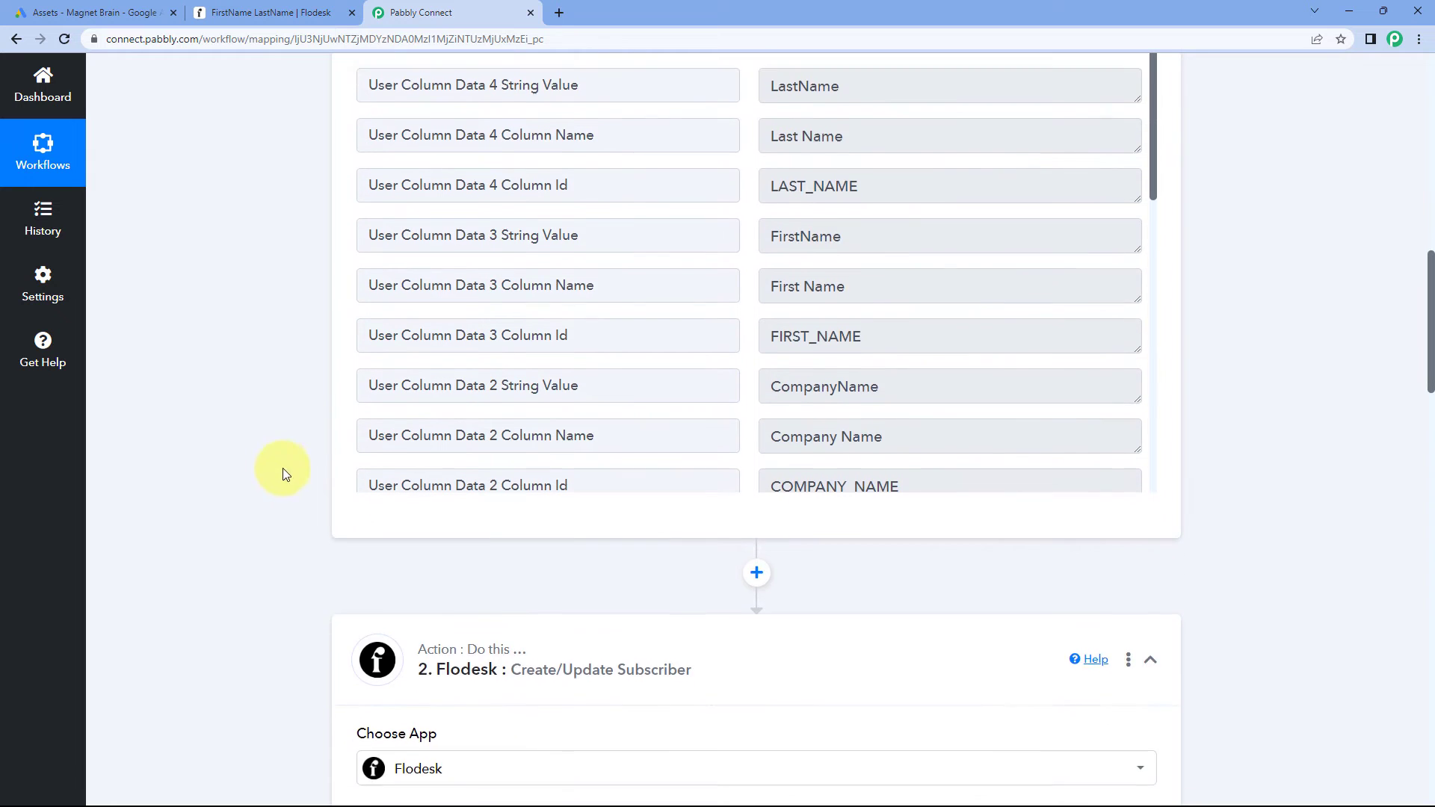
pyautogui.scroll(15, 1245, 415)
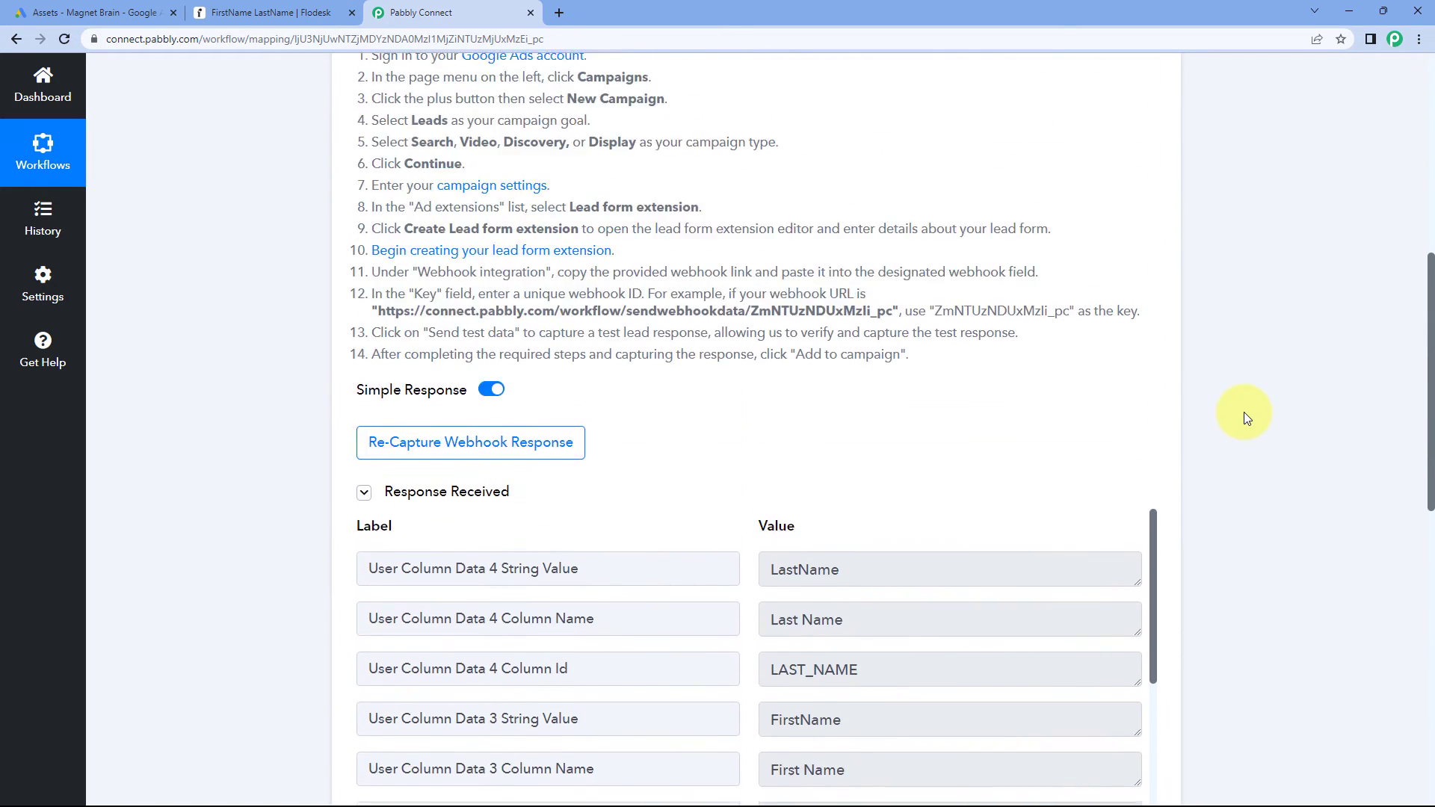
pyautogui.scroll(1, 841, 263)
pyautogui.click(791, 327)
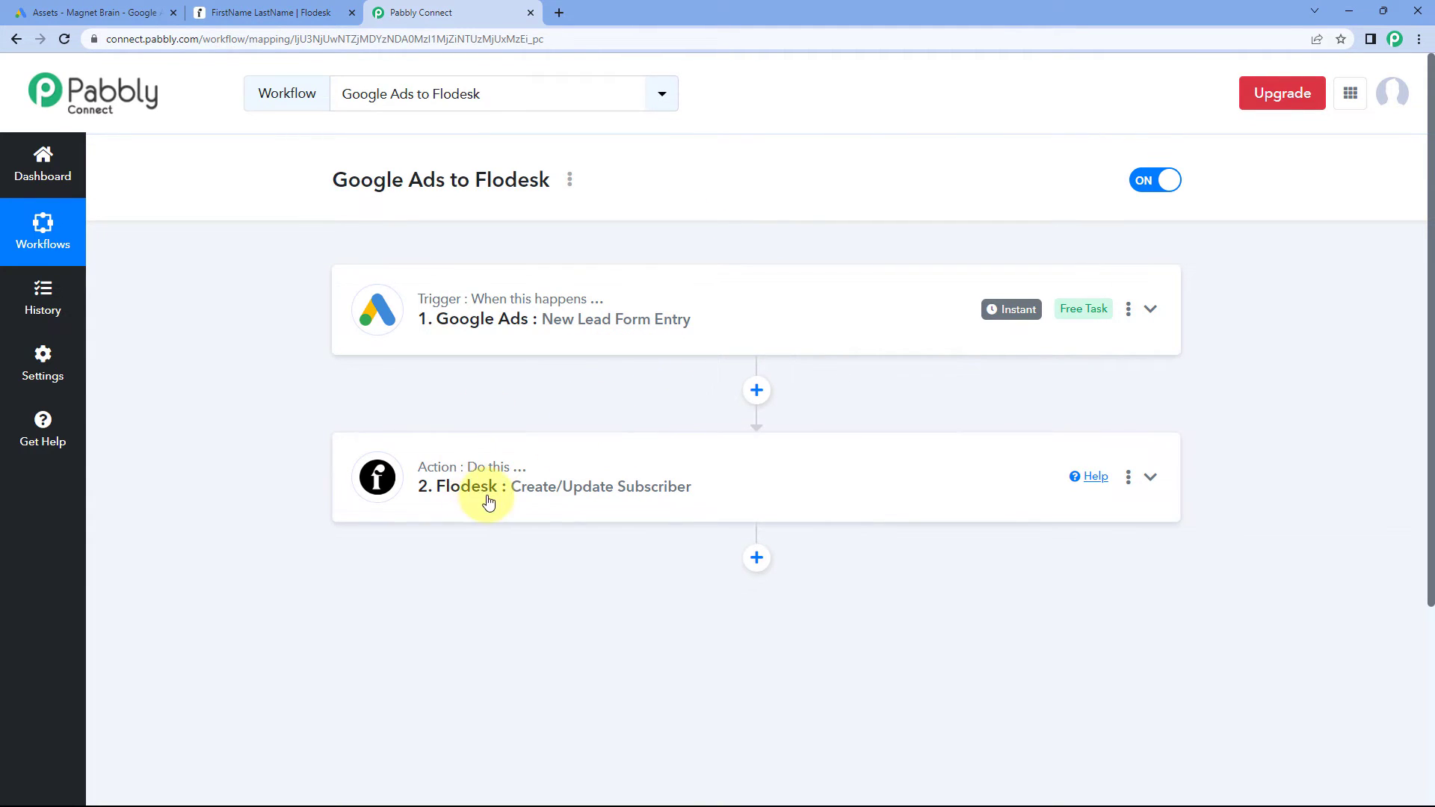
# Step: Switch to Flodesk and open the Google Ads Leads segment from the Audience segments to check its subscribers
pyautogui.scroll(-2, 270, 452)
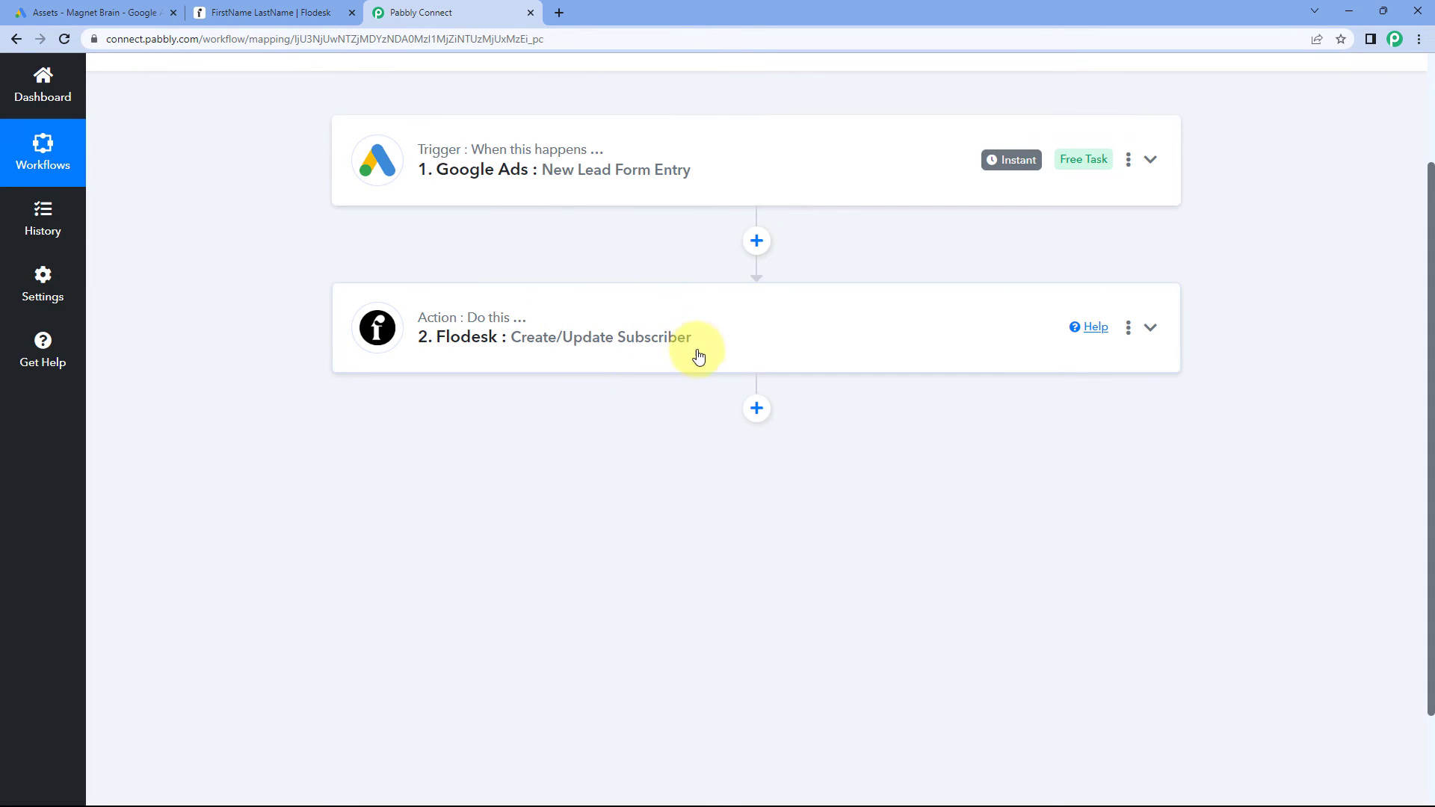
pyautogui.click(318, 7)
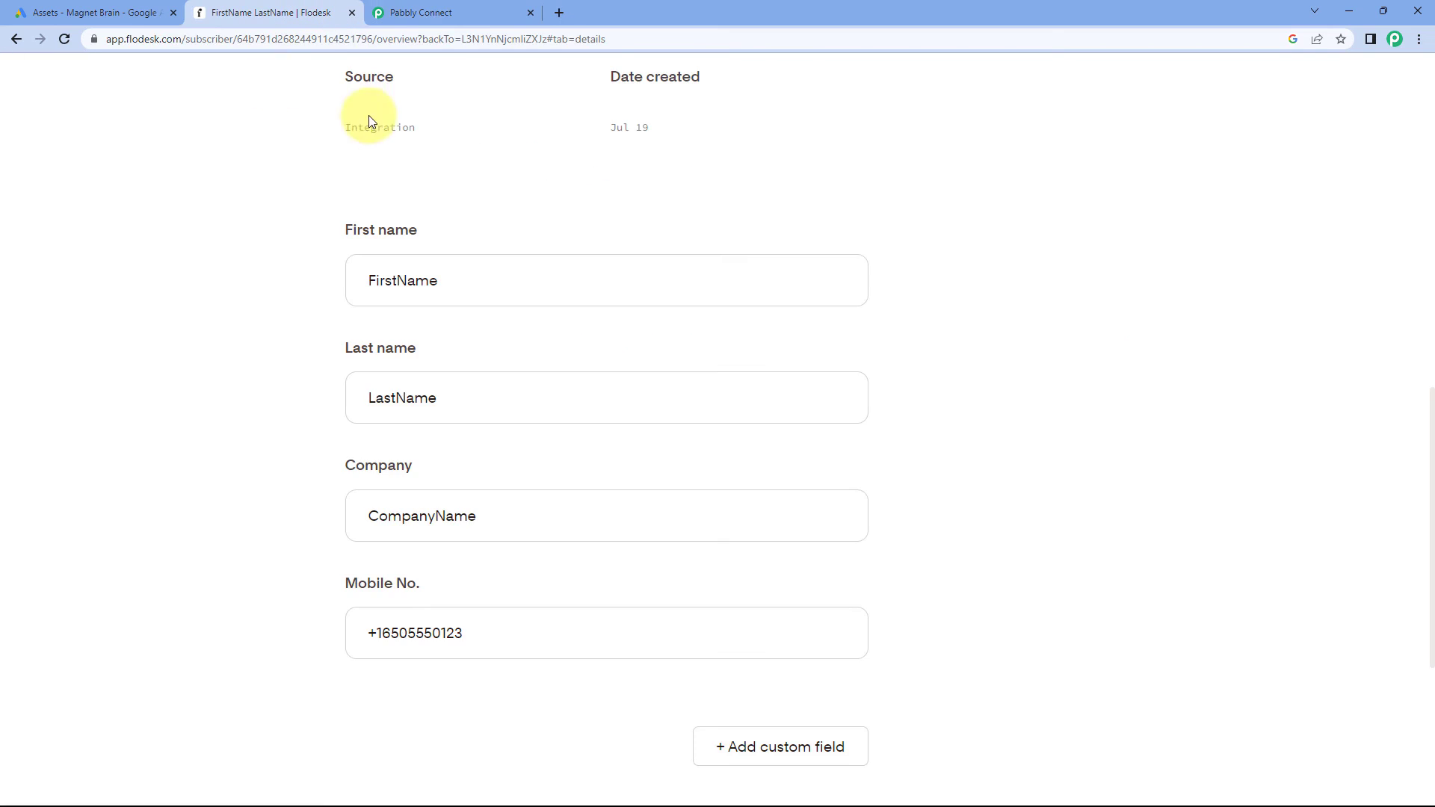
pyautogui.scroll(10, 344, 114)
pyautogui.click(73, 138)
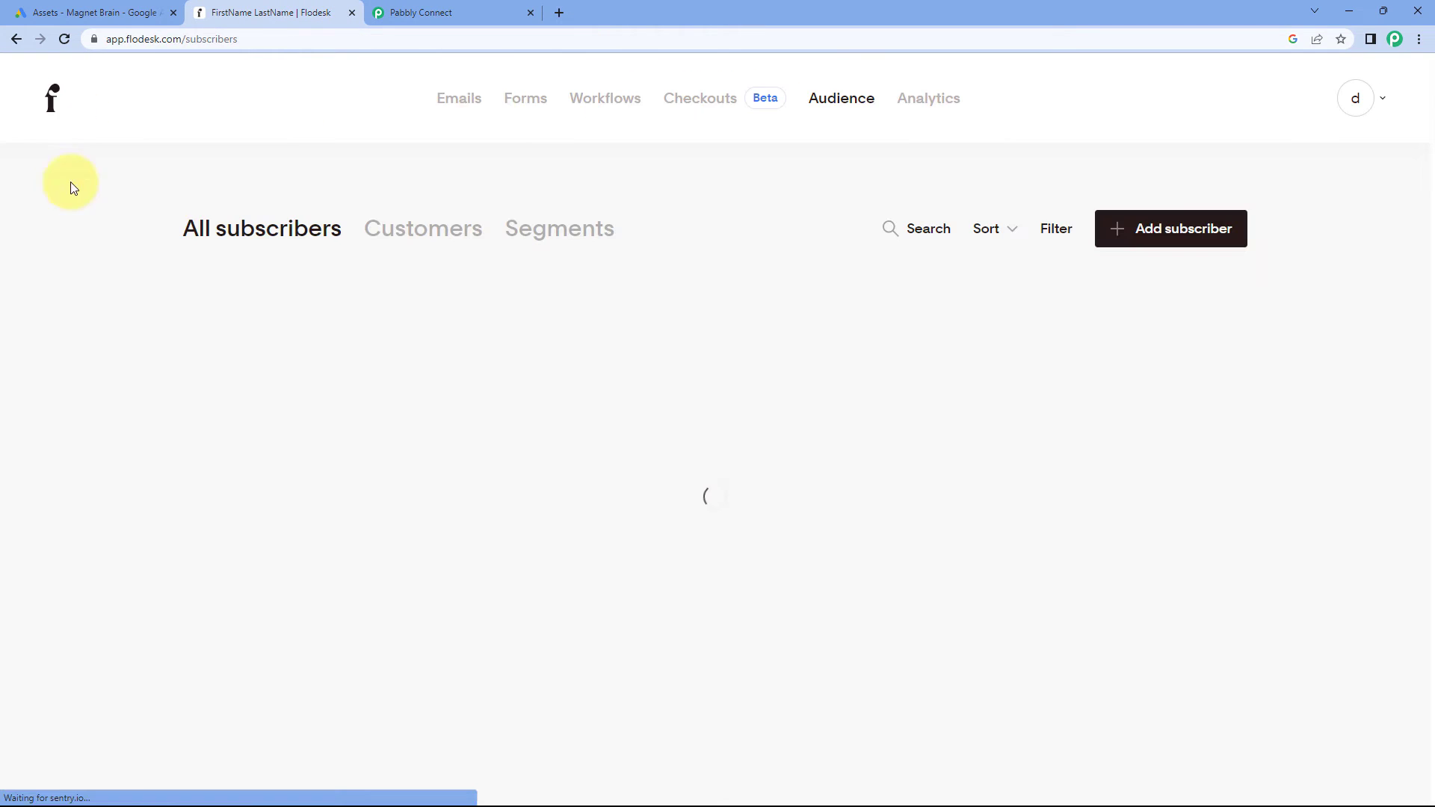
pyautogui.click(551, 246)
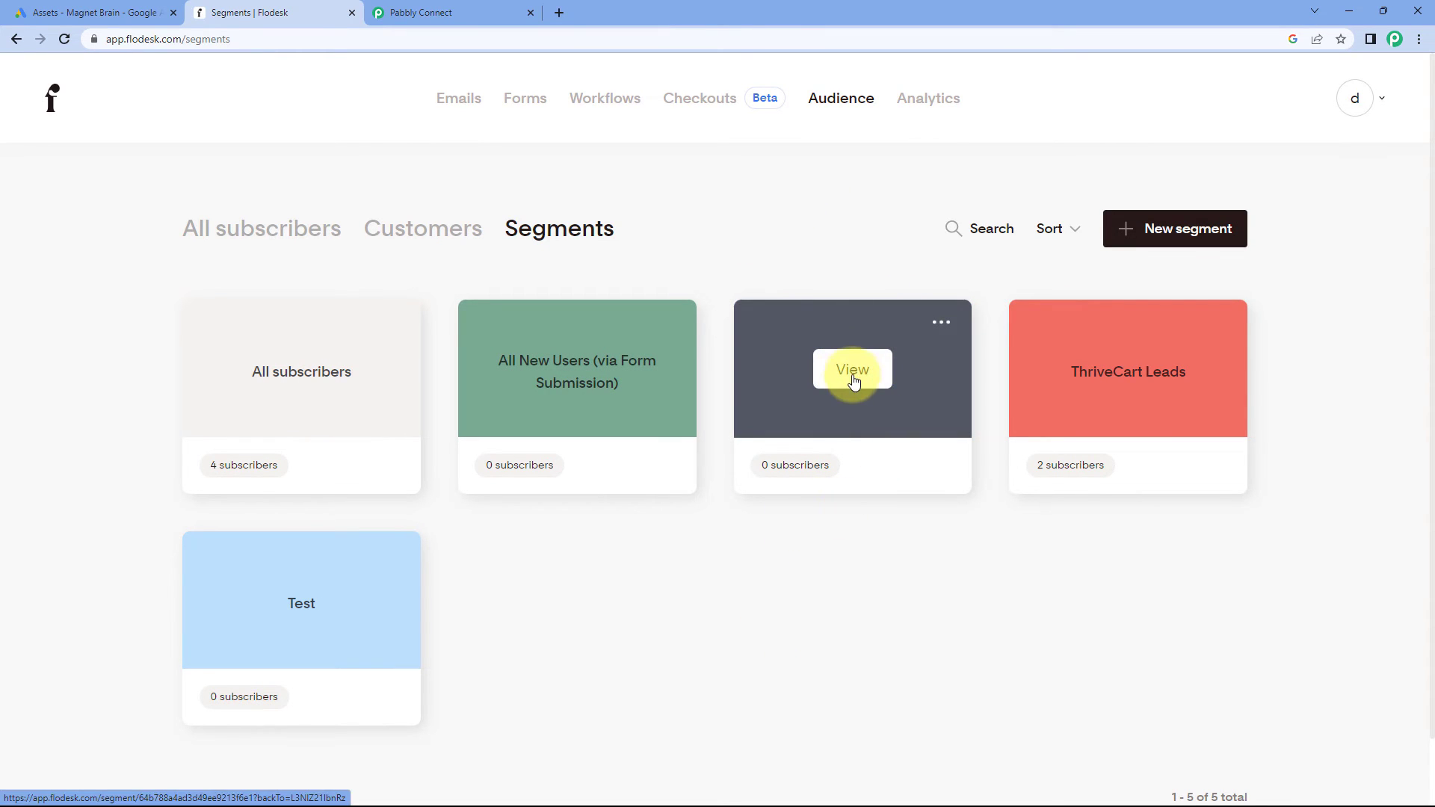
pyautogui.click(849, 374)
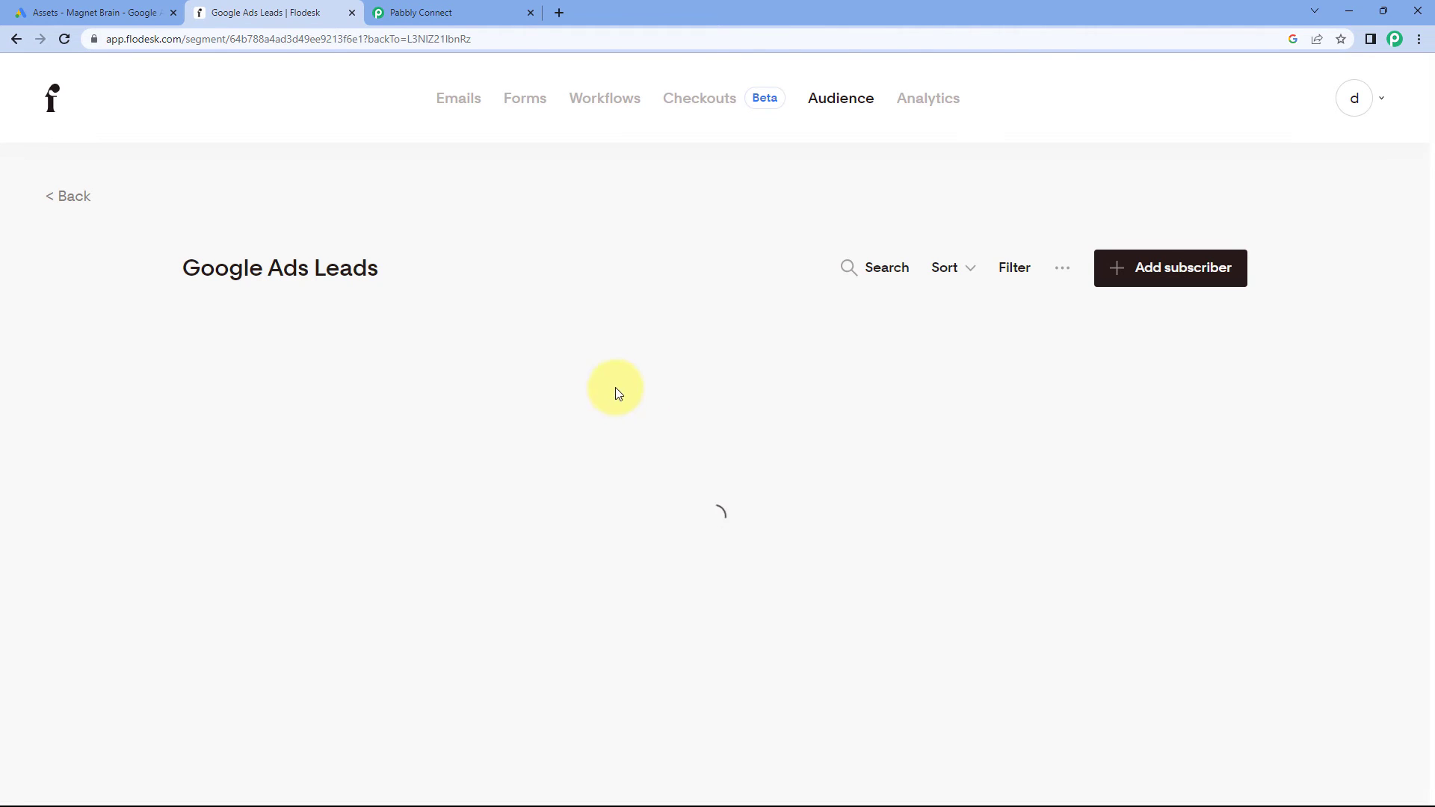
pyautogui.click(441, 12)
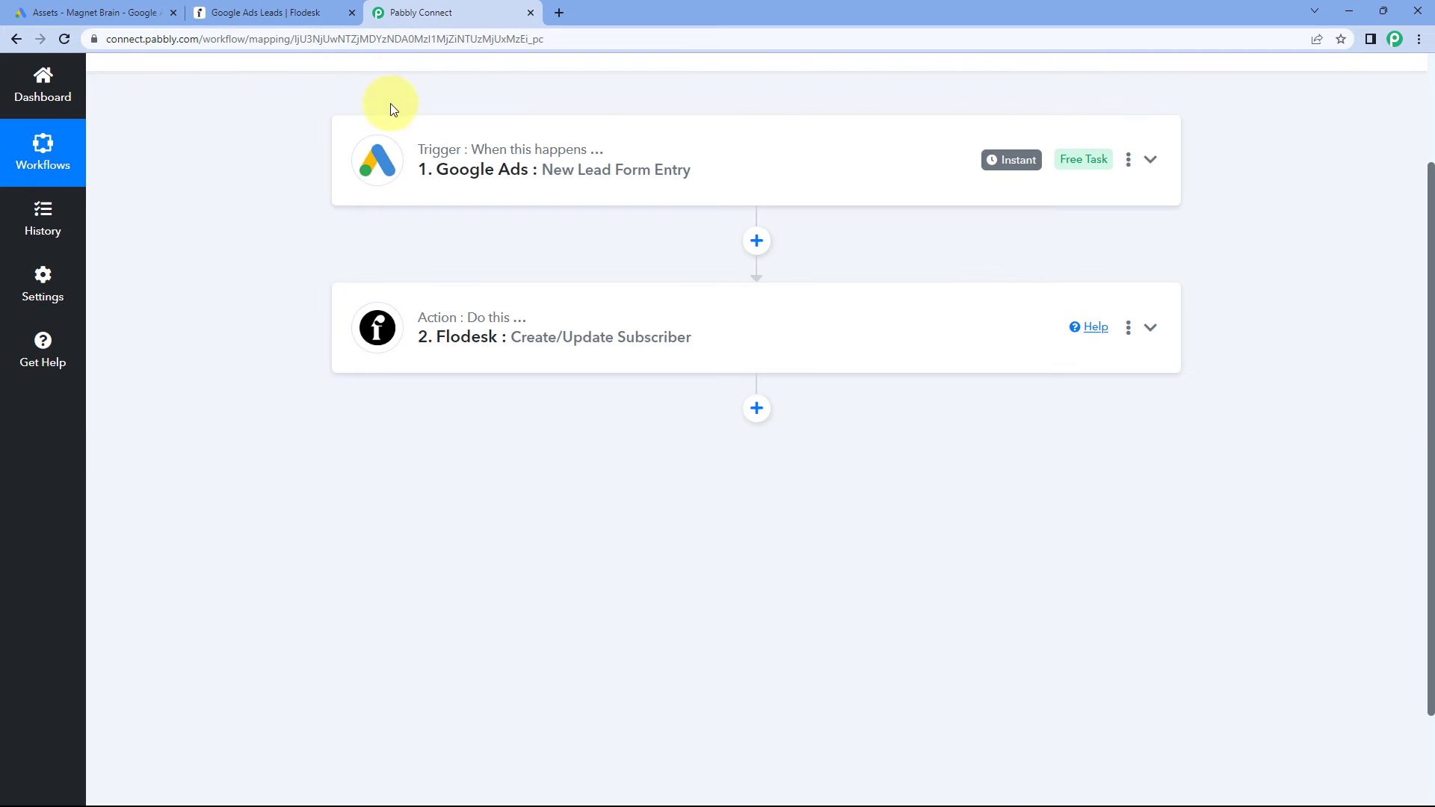
pyautogui.click(284, 9)
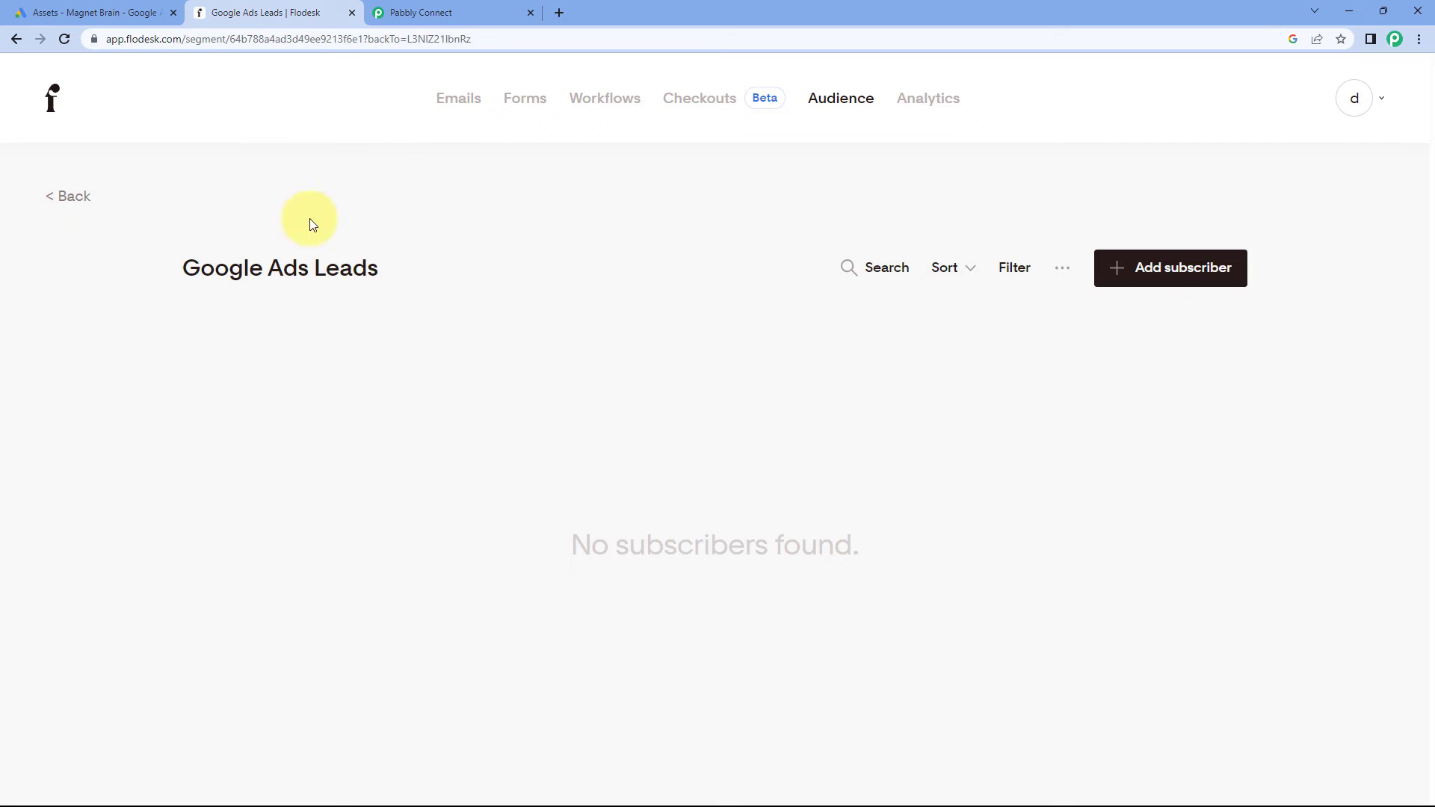
# Step: Switch back to Pabbly Connect and add a Flodesk action below the Create/Update Subscriber step
pyautogui.click(433, 8)
pyautogui.scroll(-1, 312, 203)
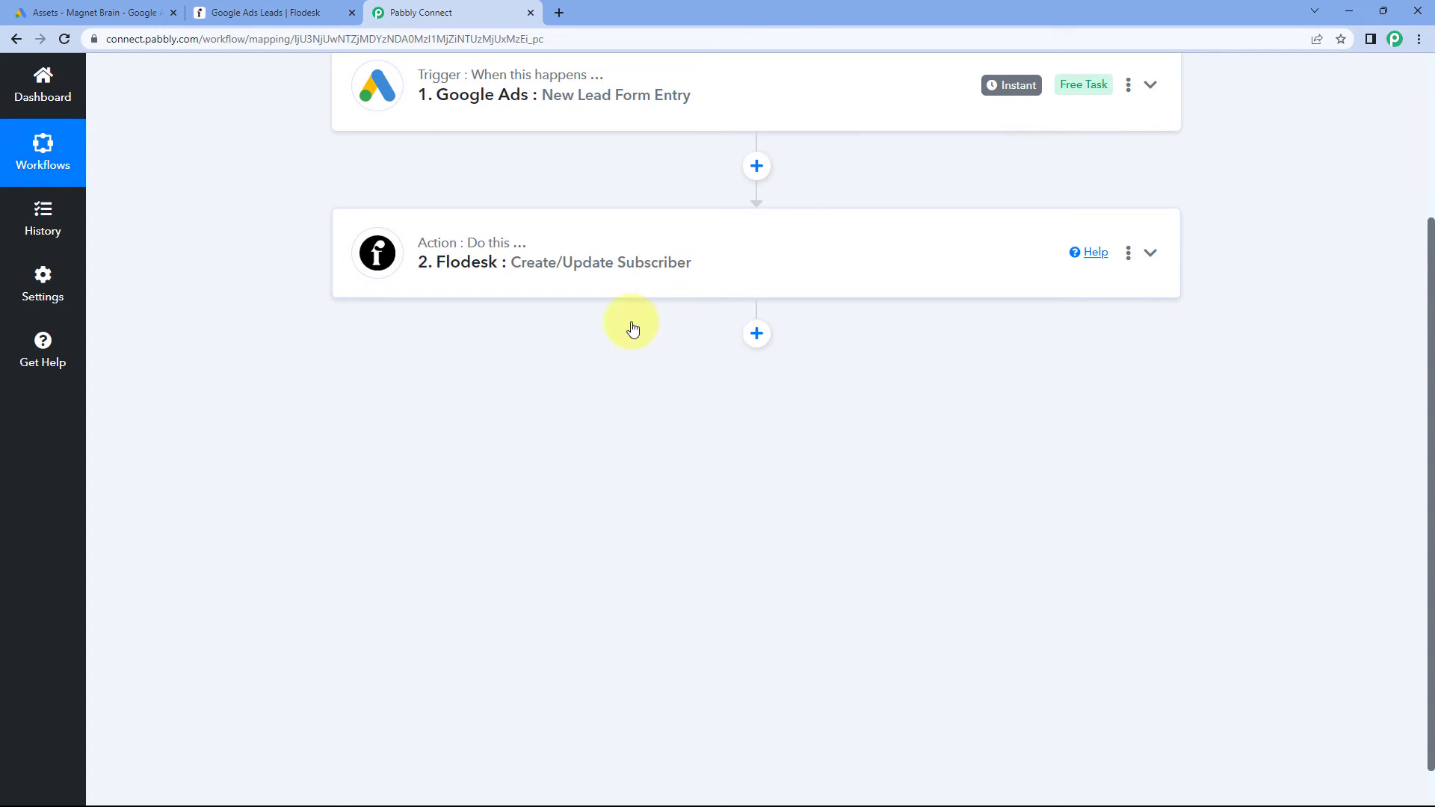
pyautogui.click(757, 334)
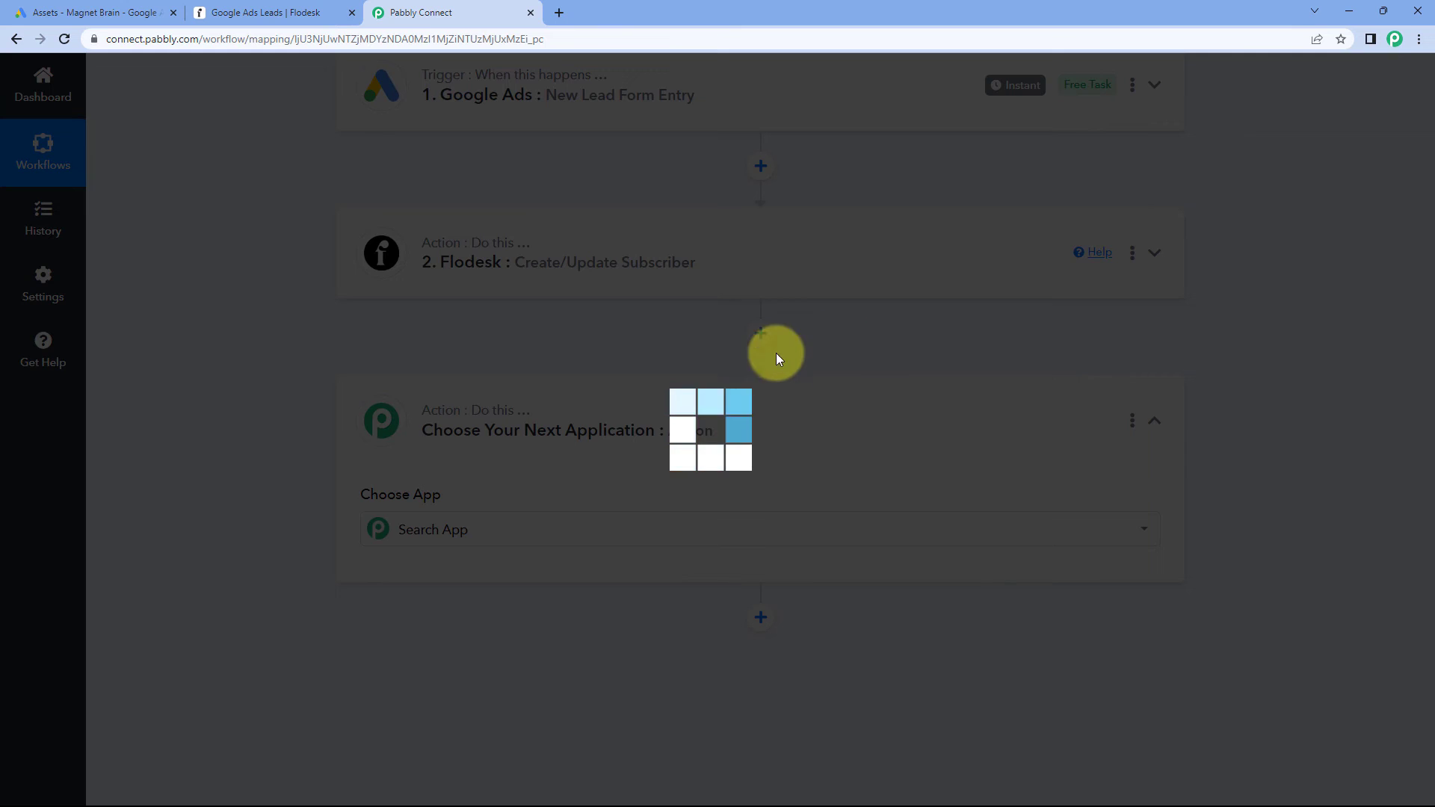
pyautogui.scroll(-2, 269, 390)
pyautogui.write('Flodesk')
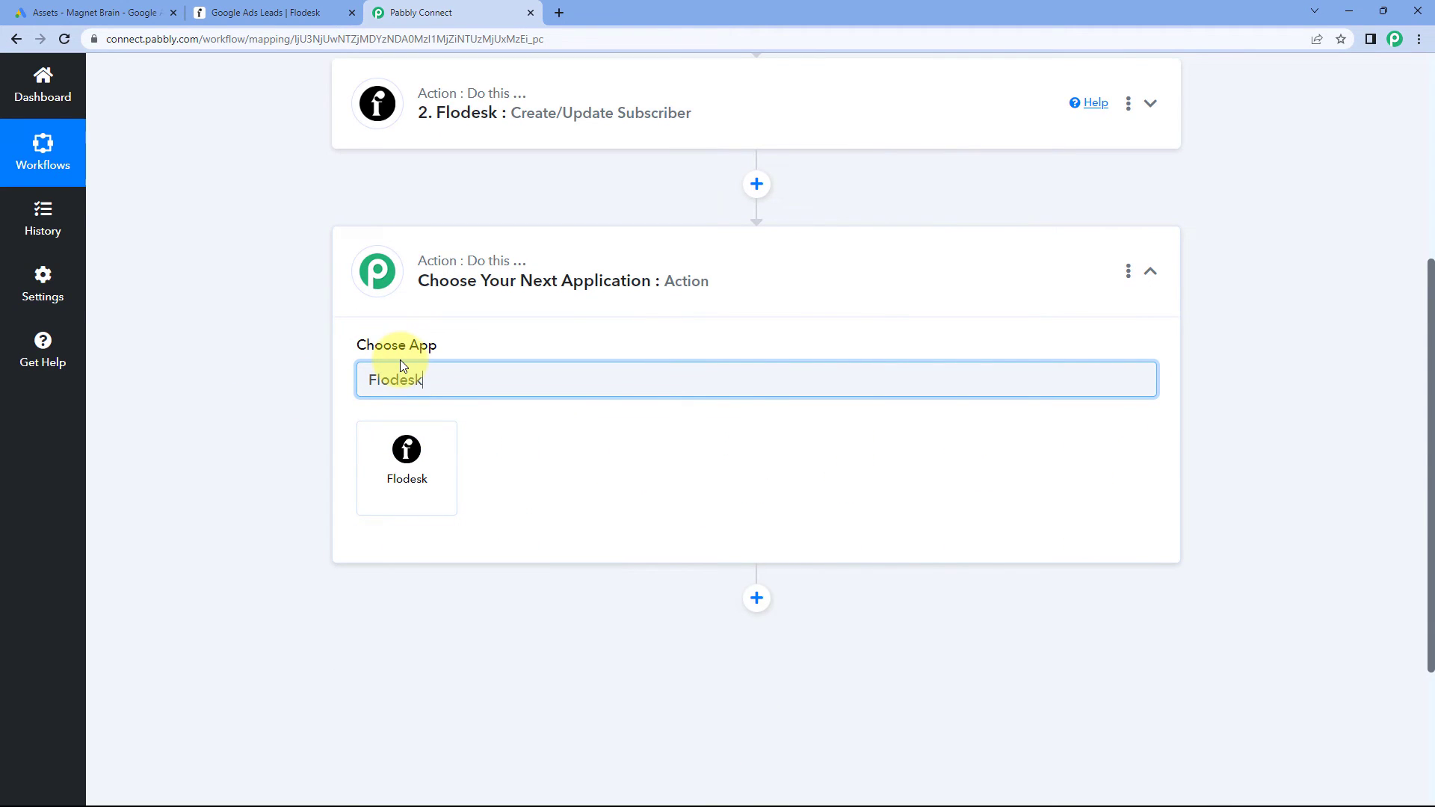
pyautogui.click(417, 475)
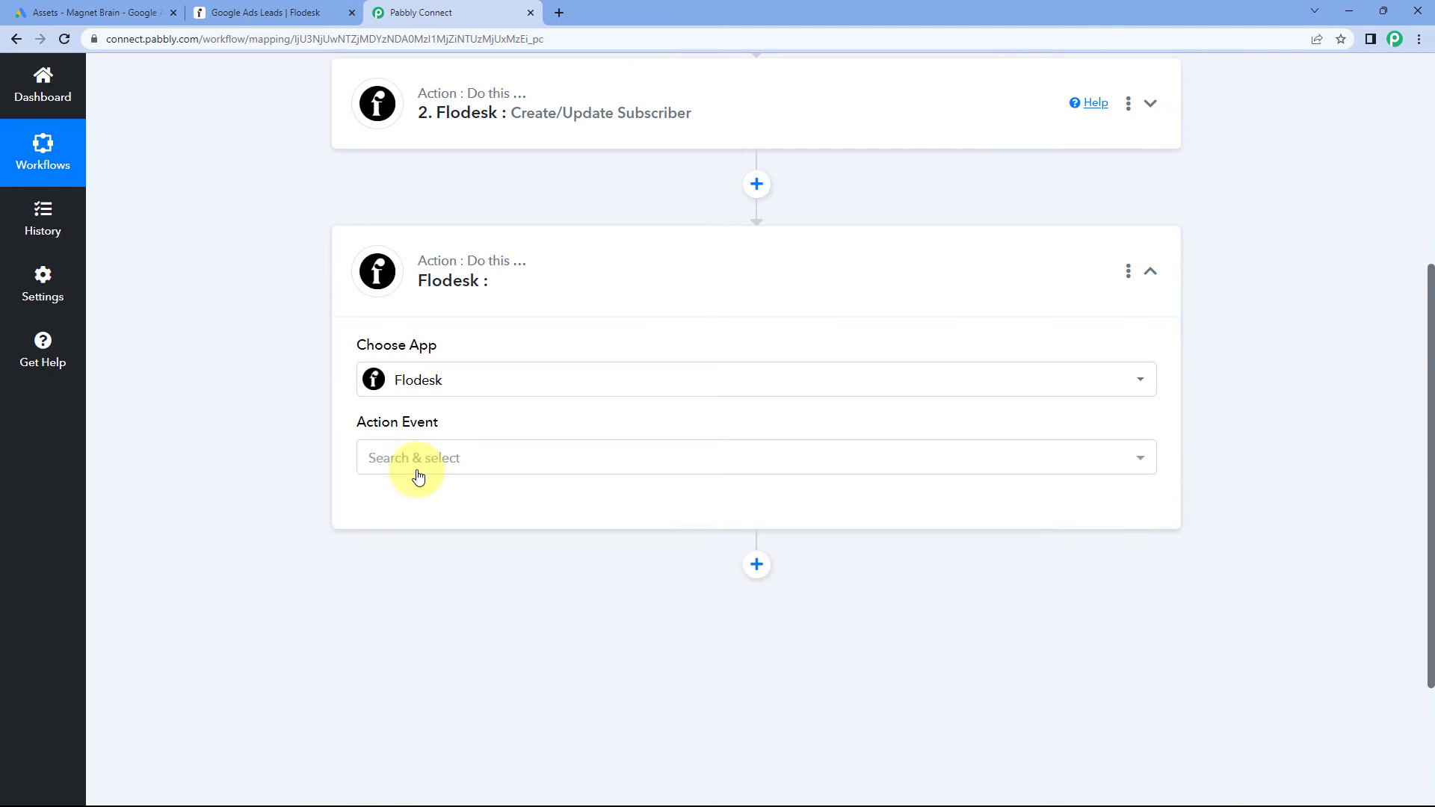
# Step: Set the new Flodesk action's event to Add Existing Subscriber to Segment and connect it through the existing connection Flodesk #4
pyautogui.scroll(-1, 278, 340)
pyautogui.scroll(-1, 340, 309)
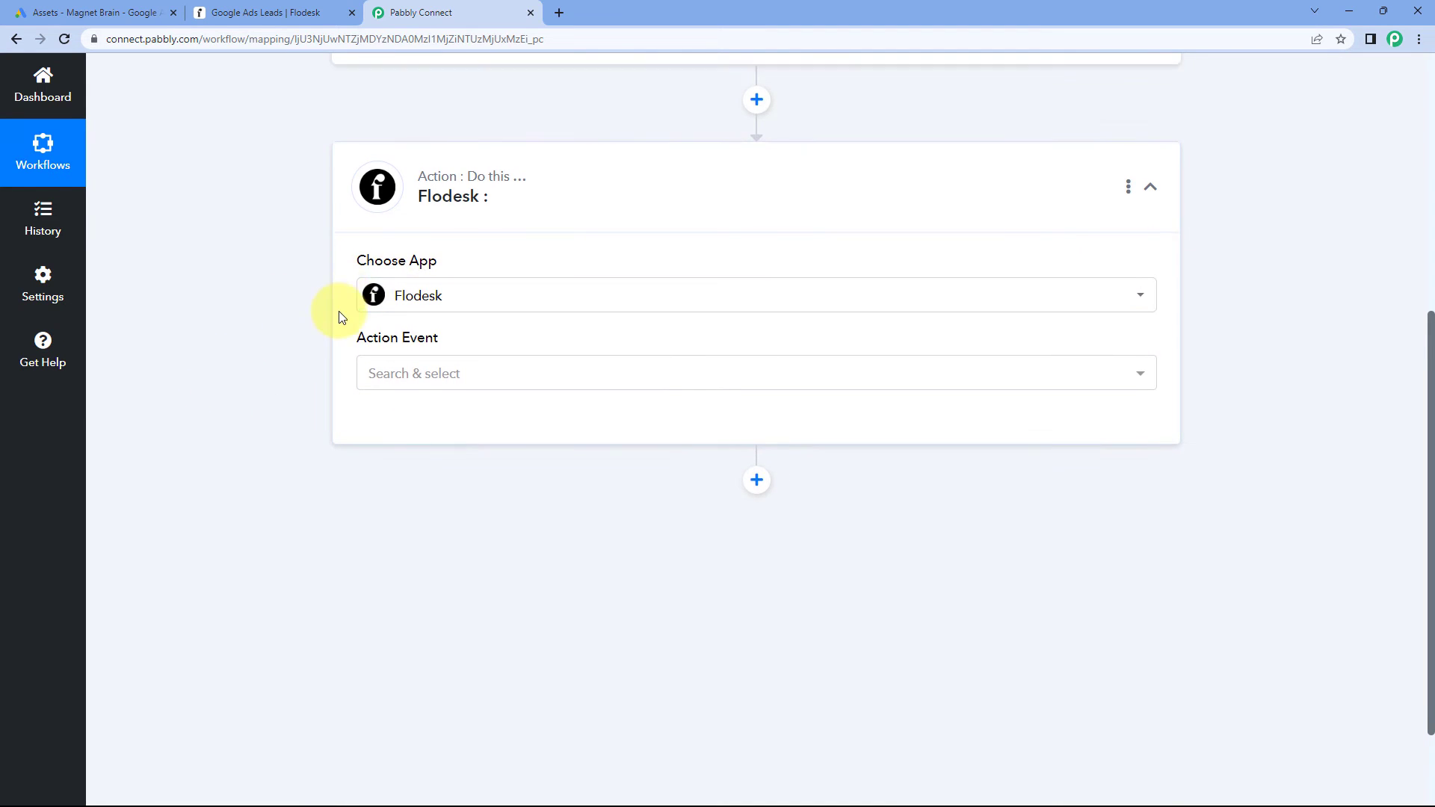
pyautogui.click(508, 305)
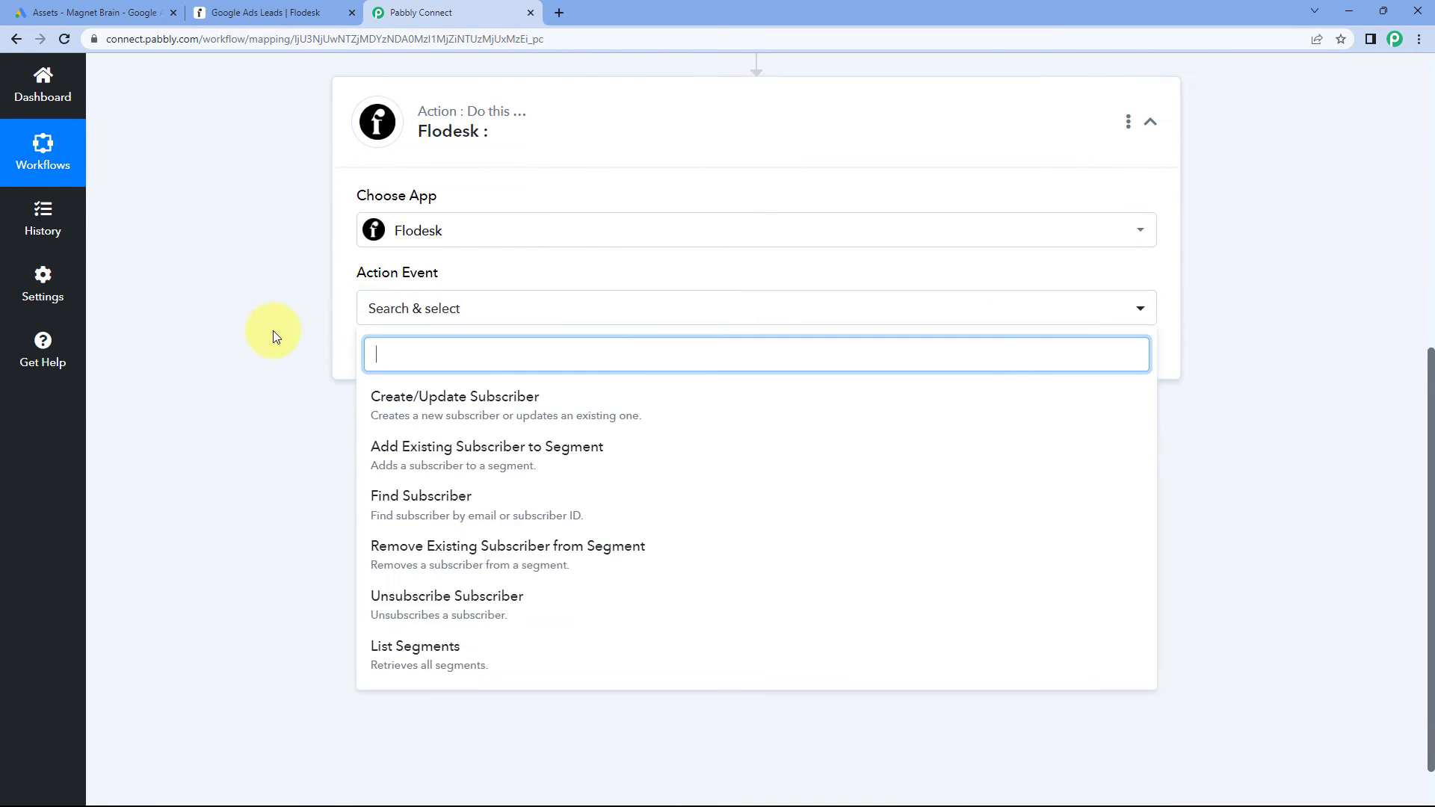
pyautogui.scroll(-1, 272, 330)
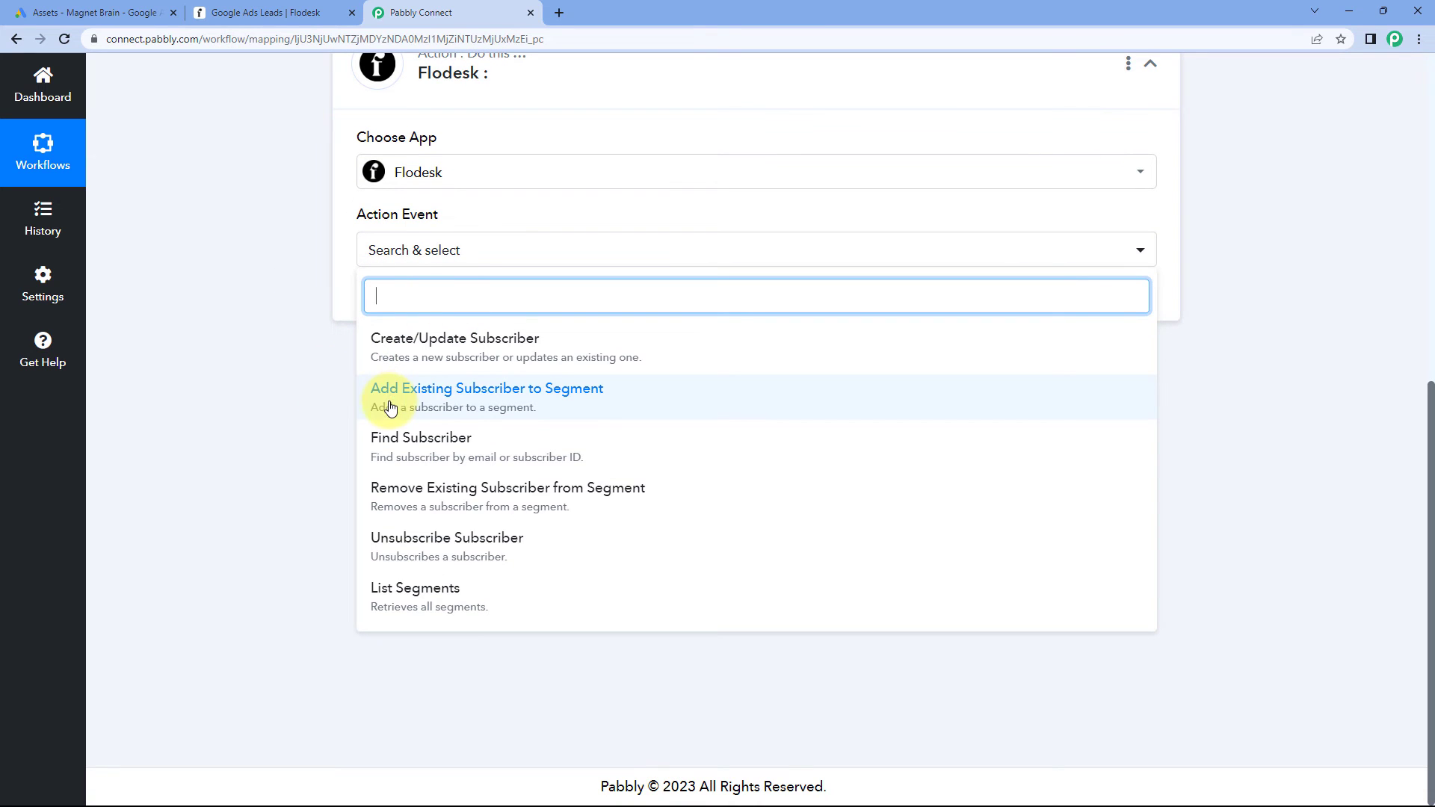
pyautogui.click(514, 405)
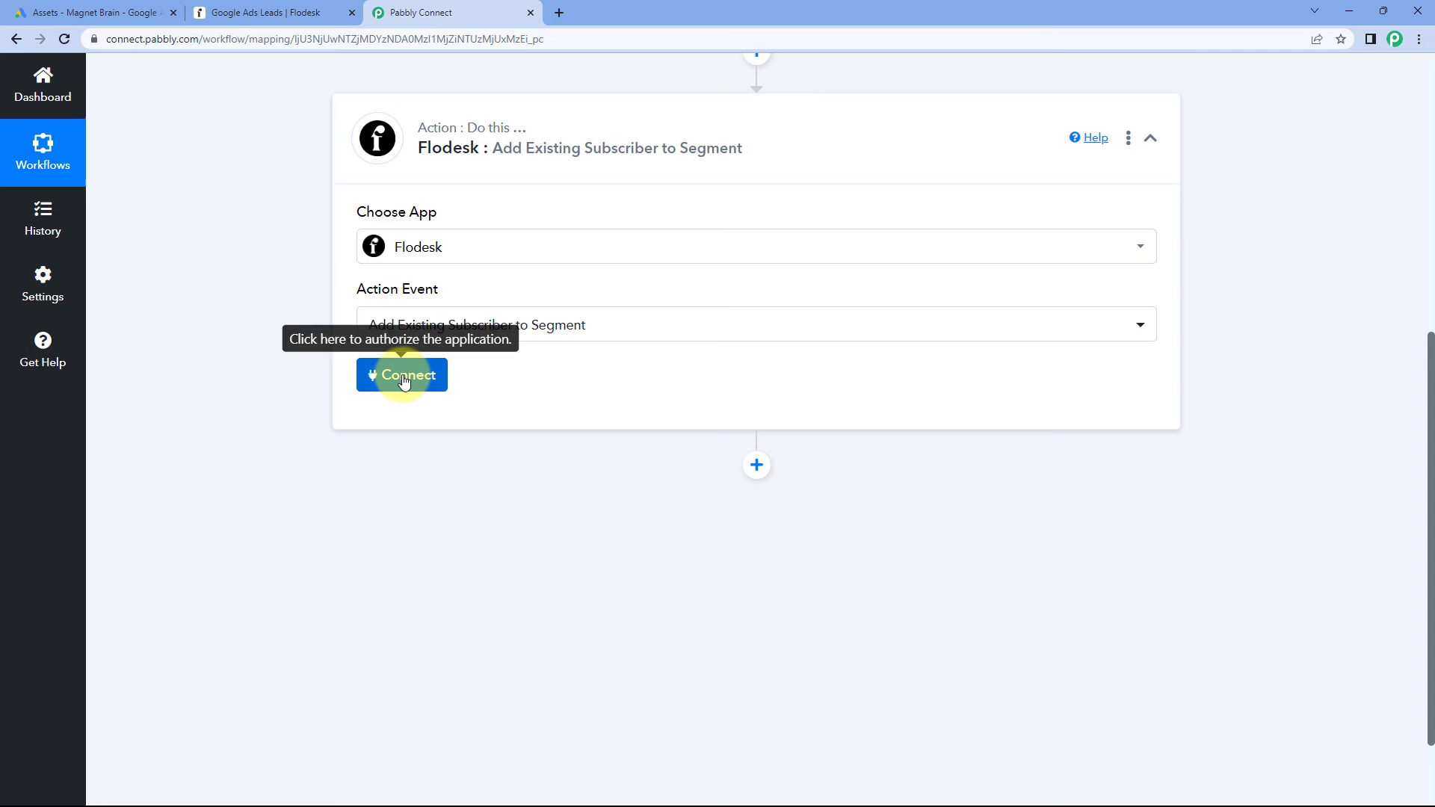
pyautogui.click(404, 377)
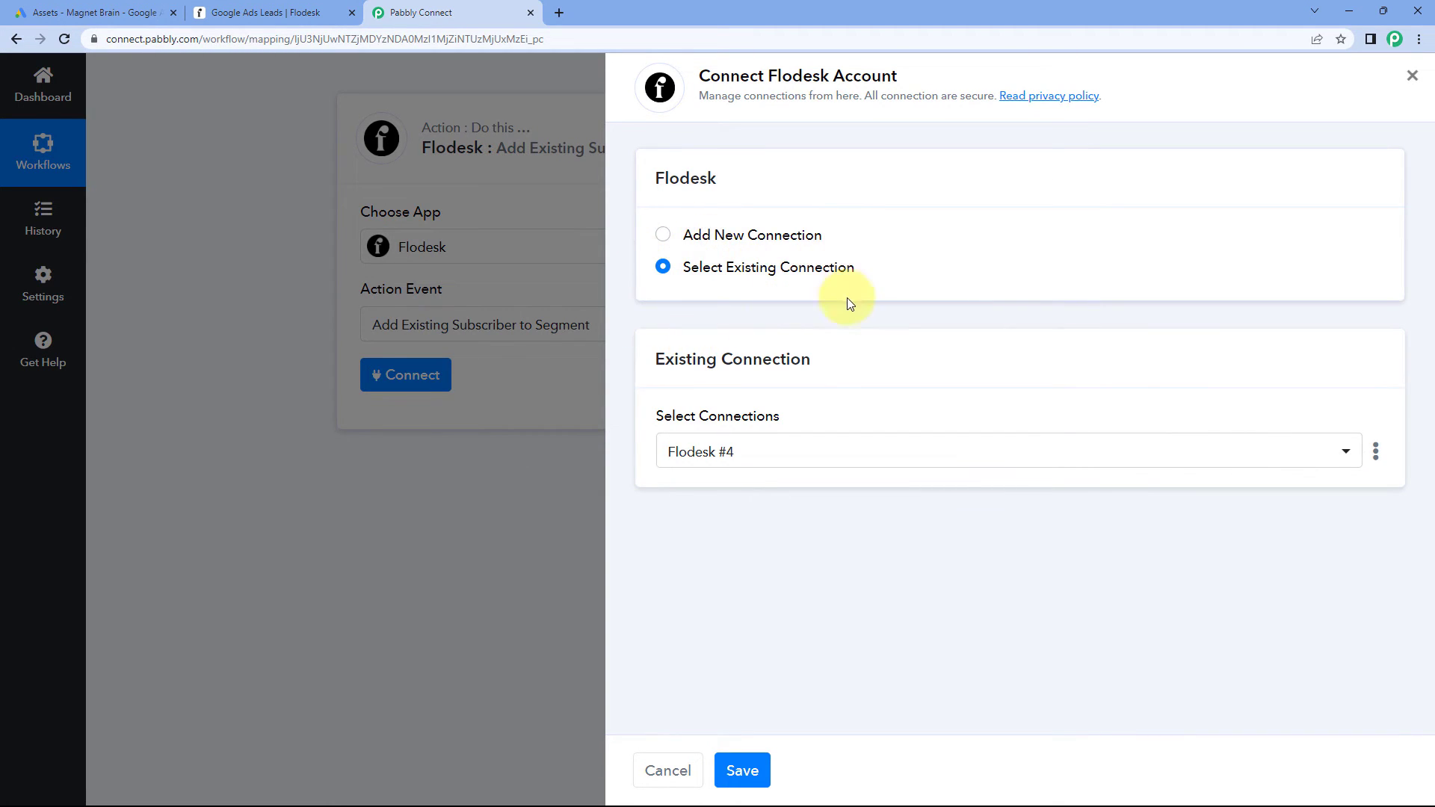
pyautogui.click(743, 771)
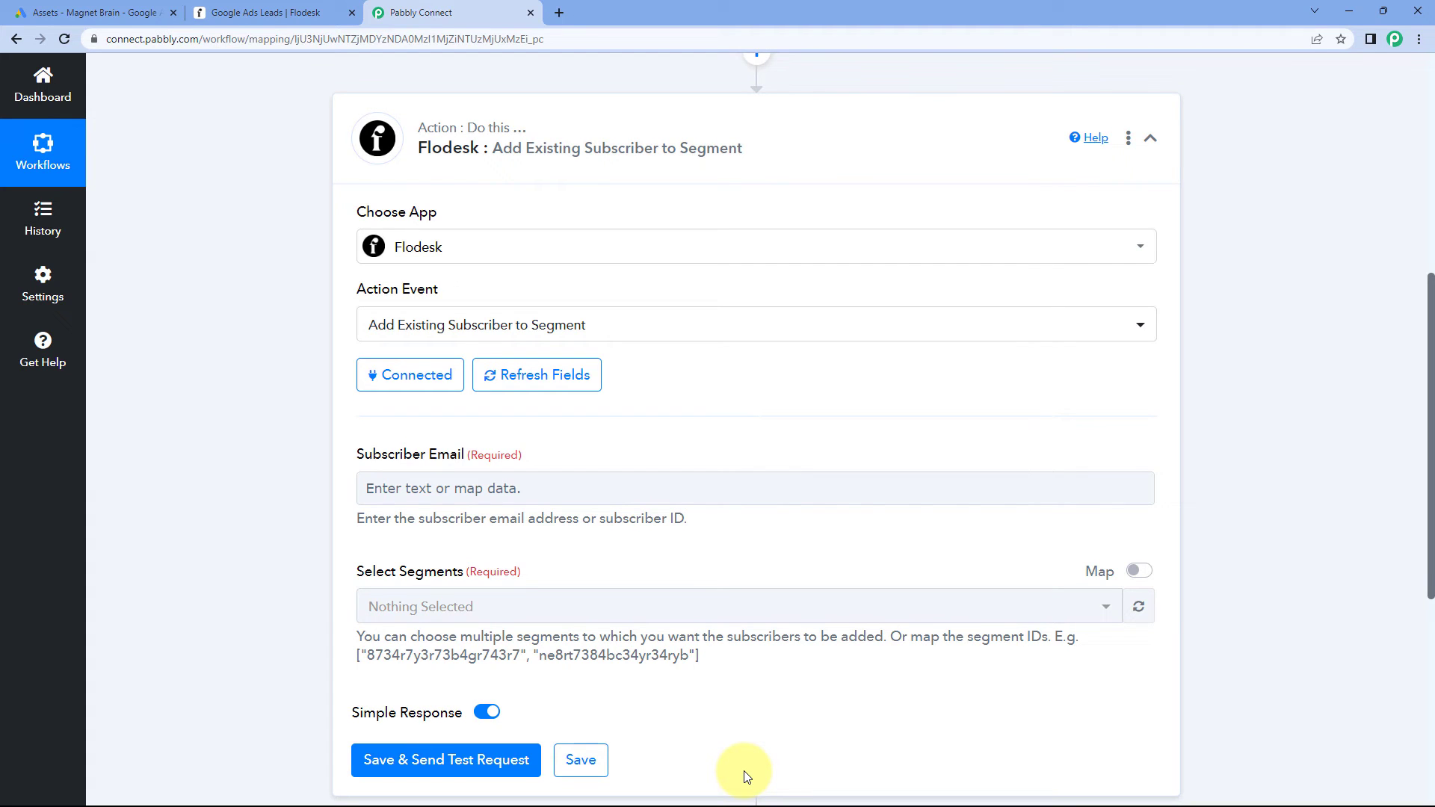
# Step: Expand the Create/Update Subscriber action and examine the email address and subscriber ID in its received response
pyautogui.scroll(-2, 343, 388)
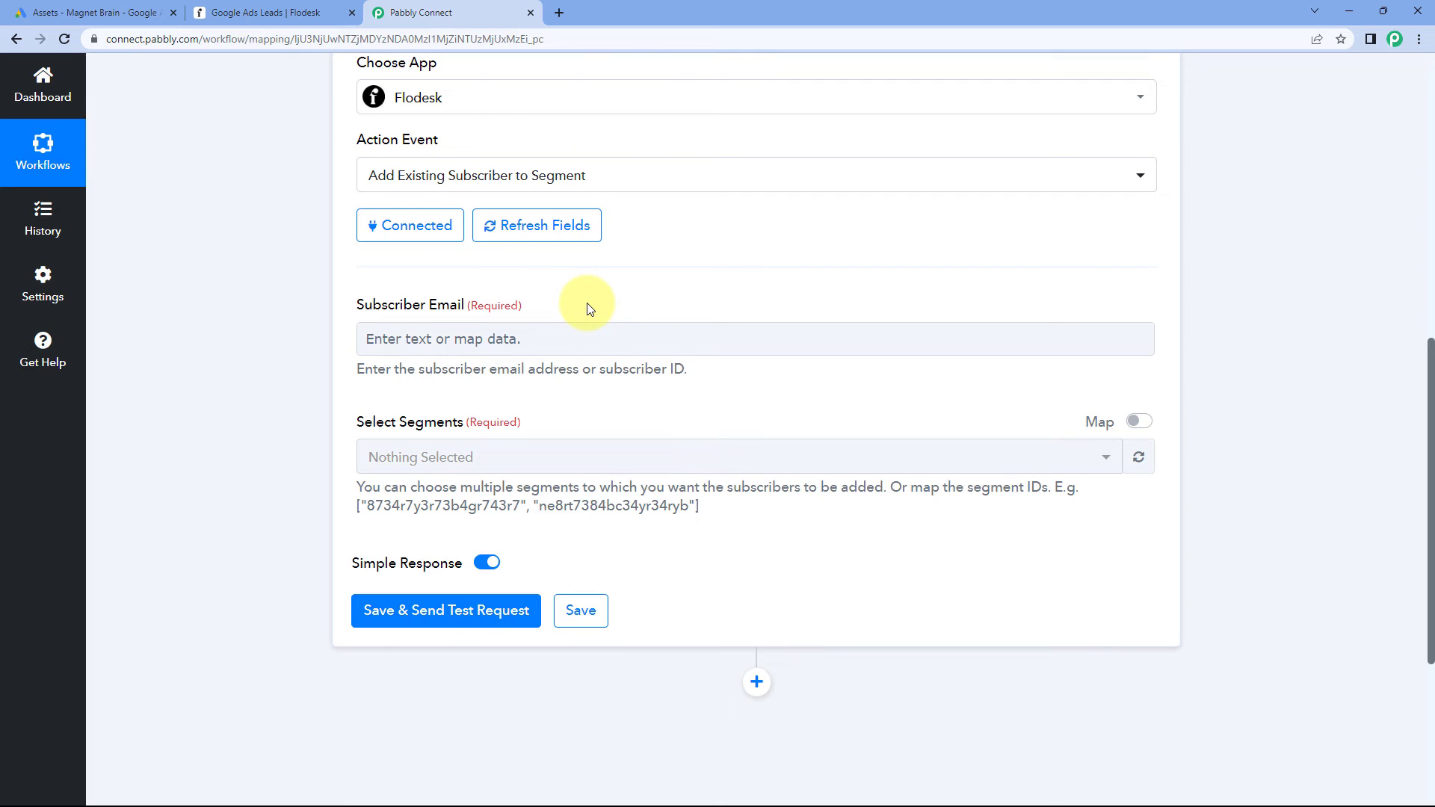
pyautogui.scroll(6, 583, 284)
pyautogui.click(571, 279)
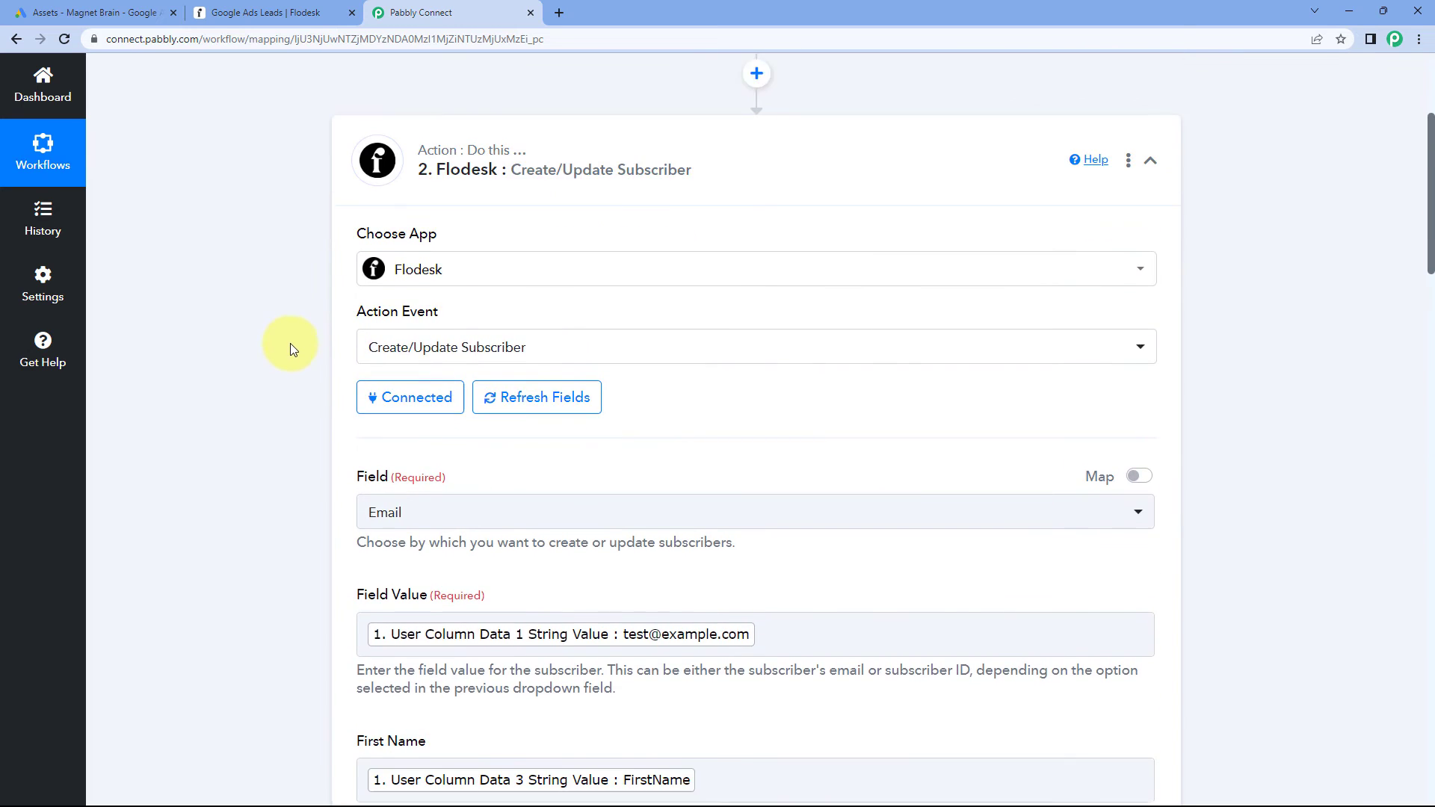
pyautogui.scroll(-12, 290, 343)
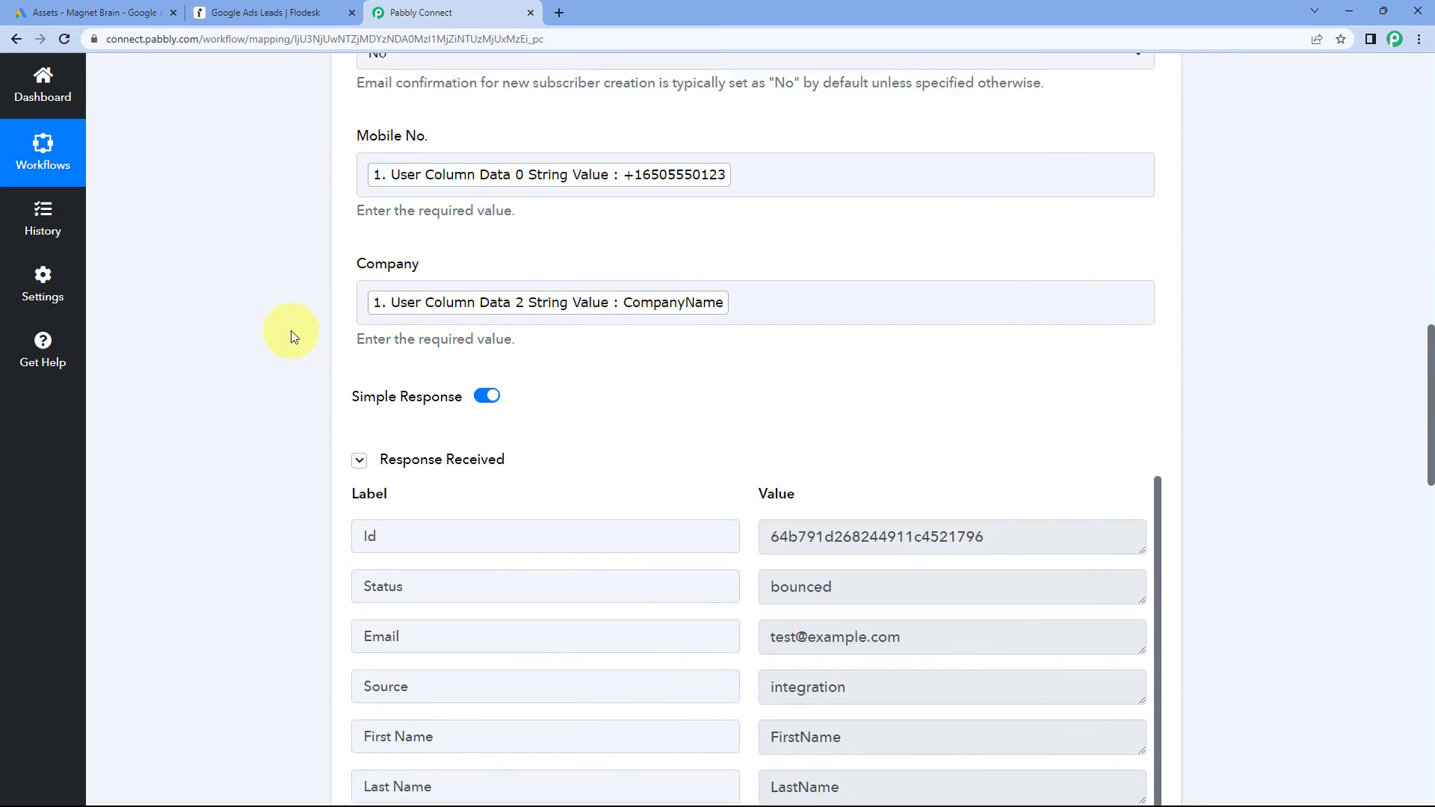
pyautogui.scroll(-3, 293, 329)
pyautogui.scroll(-1, 722, 363)
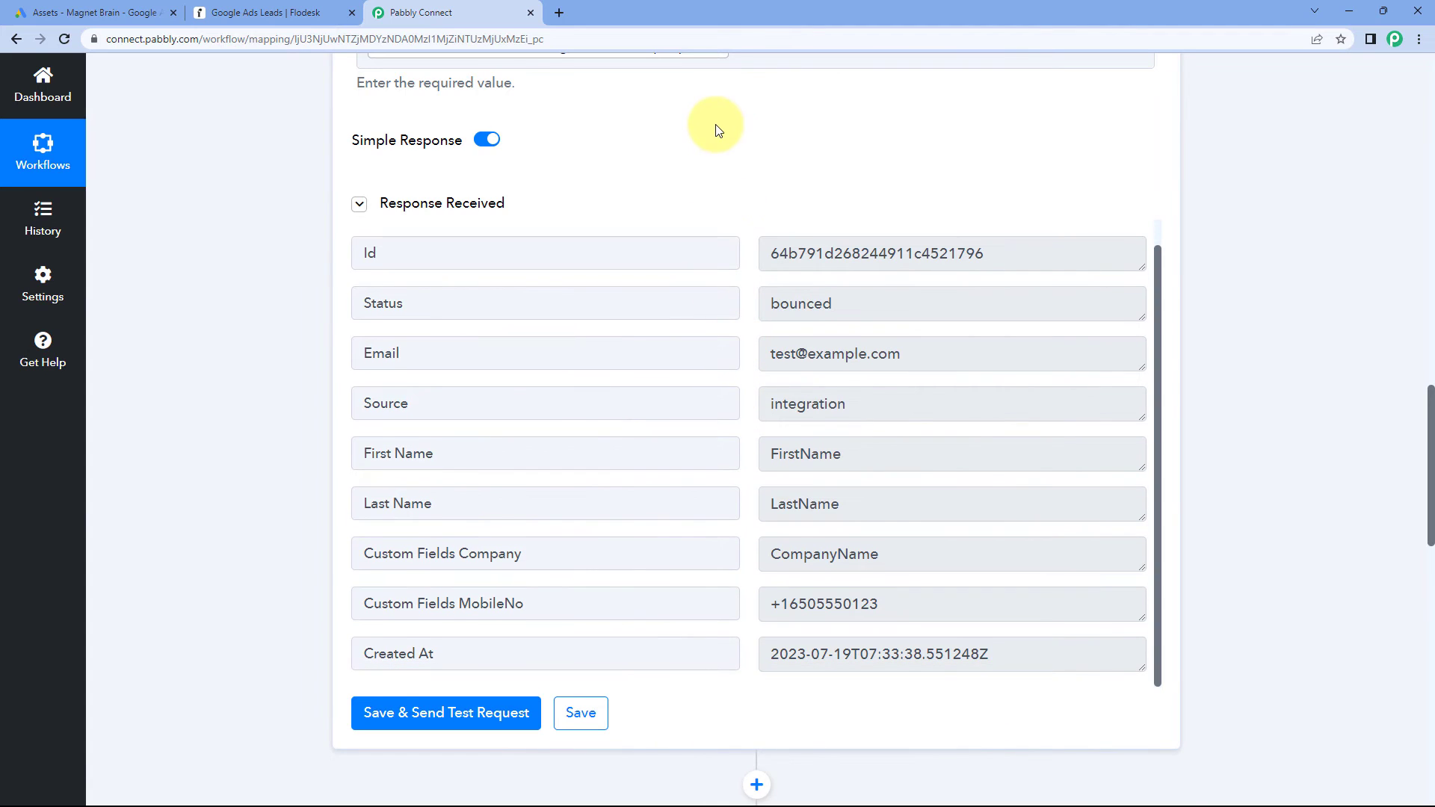
pyautogui.scroll(-1, 717, 131)
pyautogui.scroll(1, 789, 336)
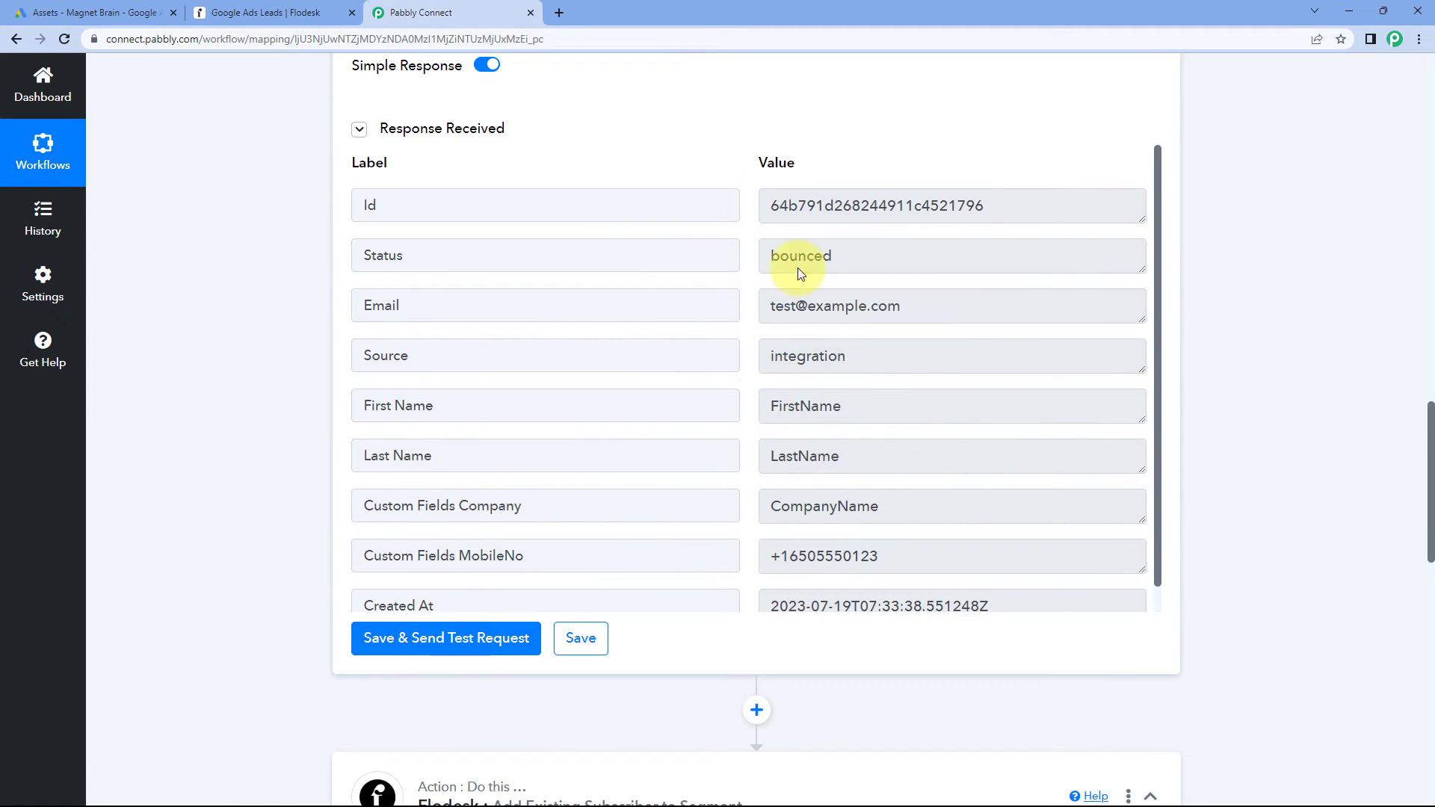
pyautogui.moveTo(775, 311); pyautogui.dragTo(929, 311)
pyautogui.click(921, 311)
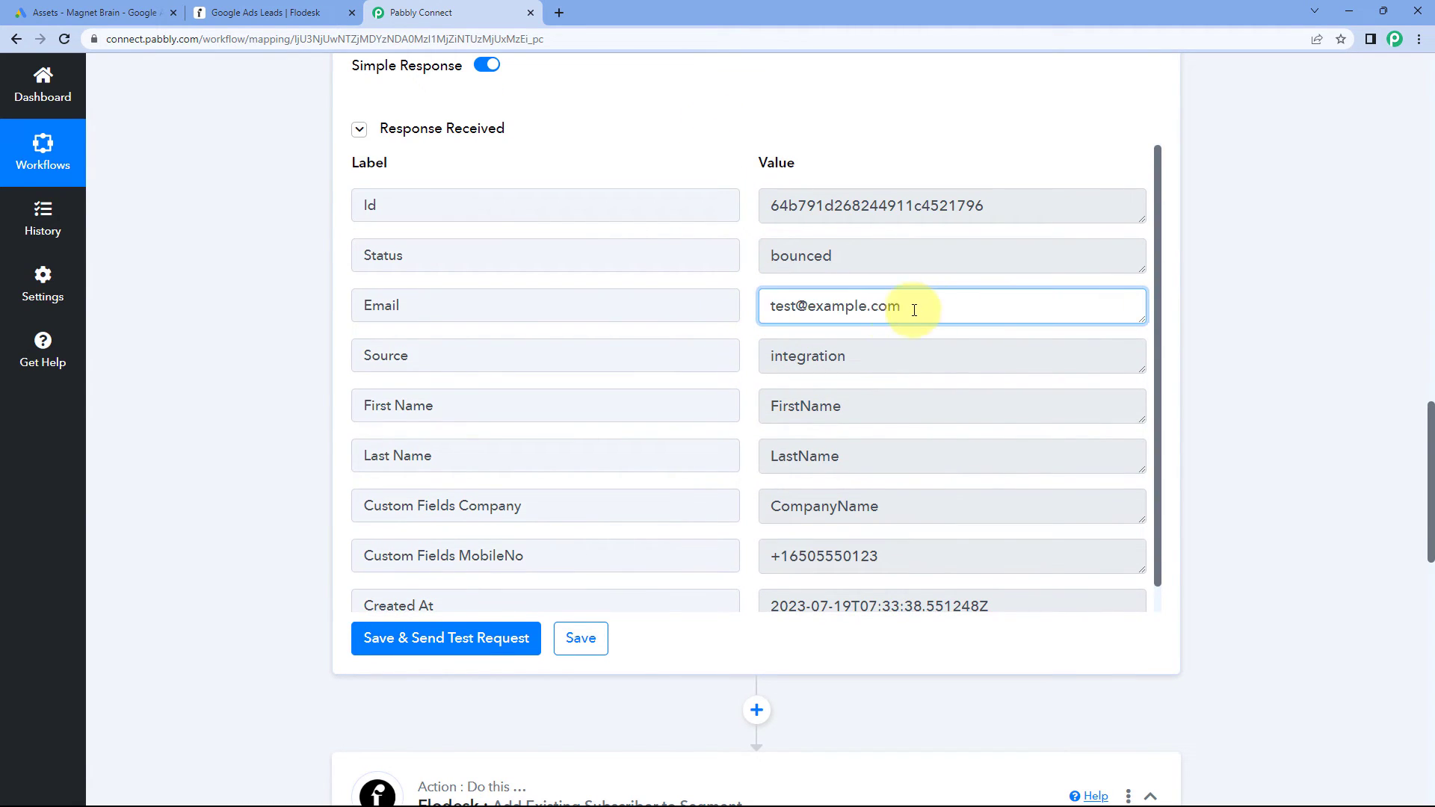
pyautogui.click(753, 315)
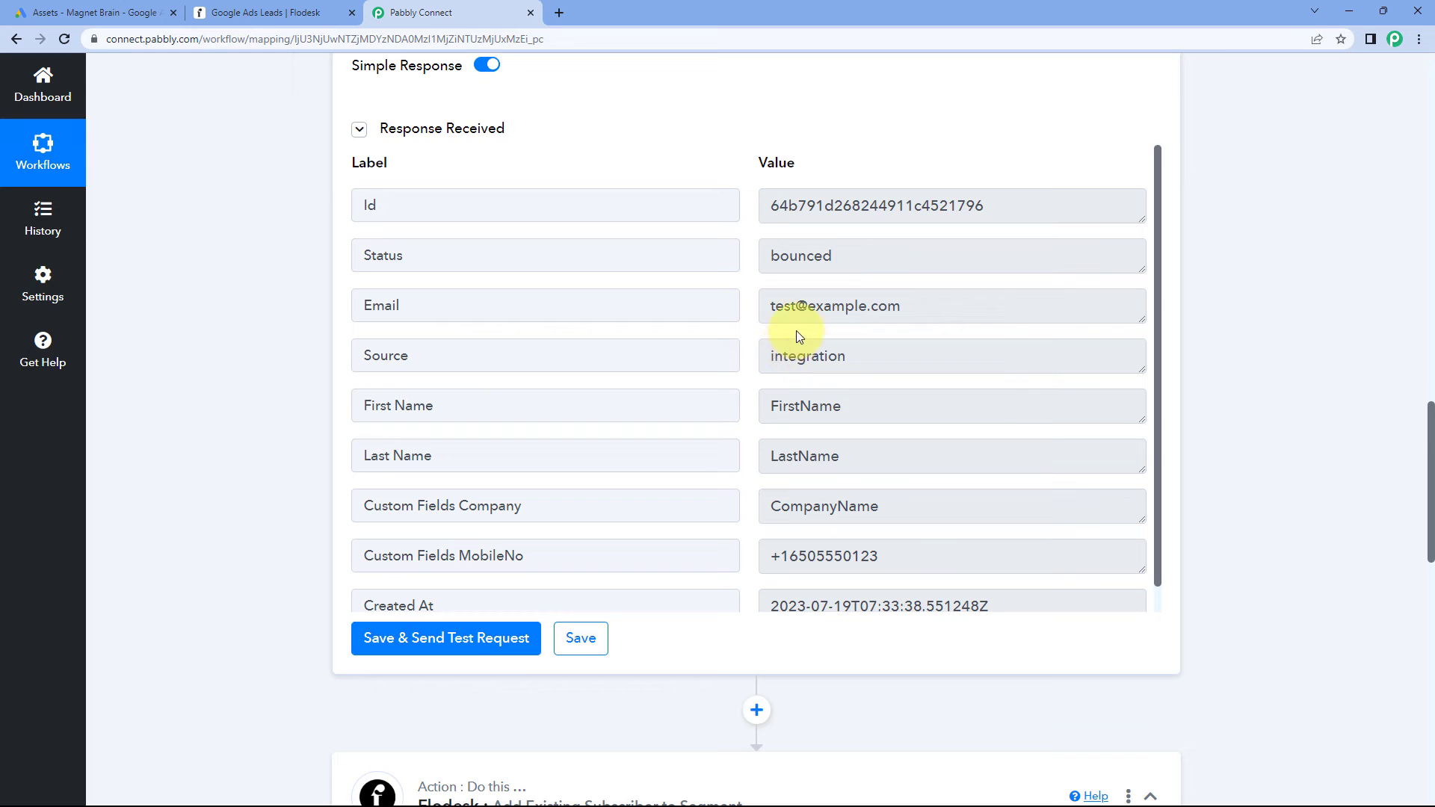
pyautogui.moveTo(913, 308); pyautogui.dragTo(753, 313)
pyautogui.click(750, 309)
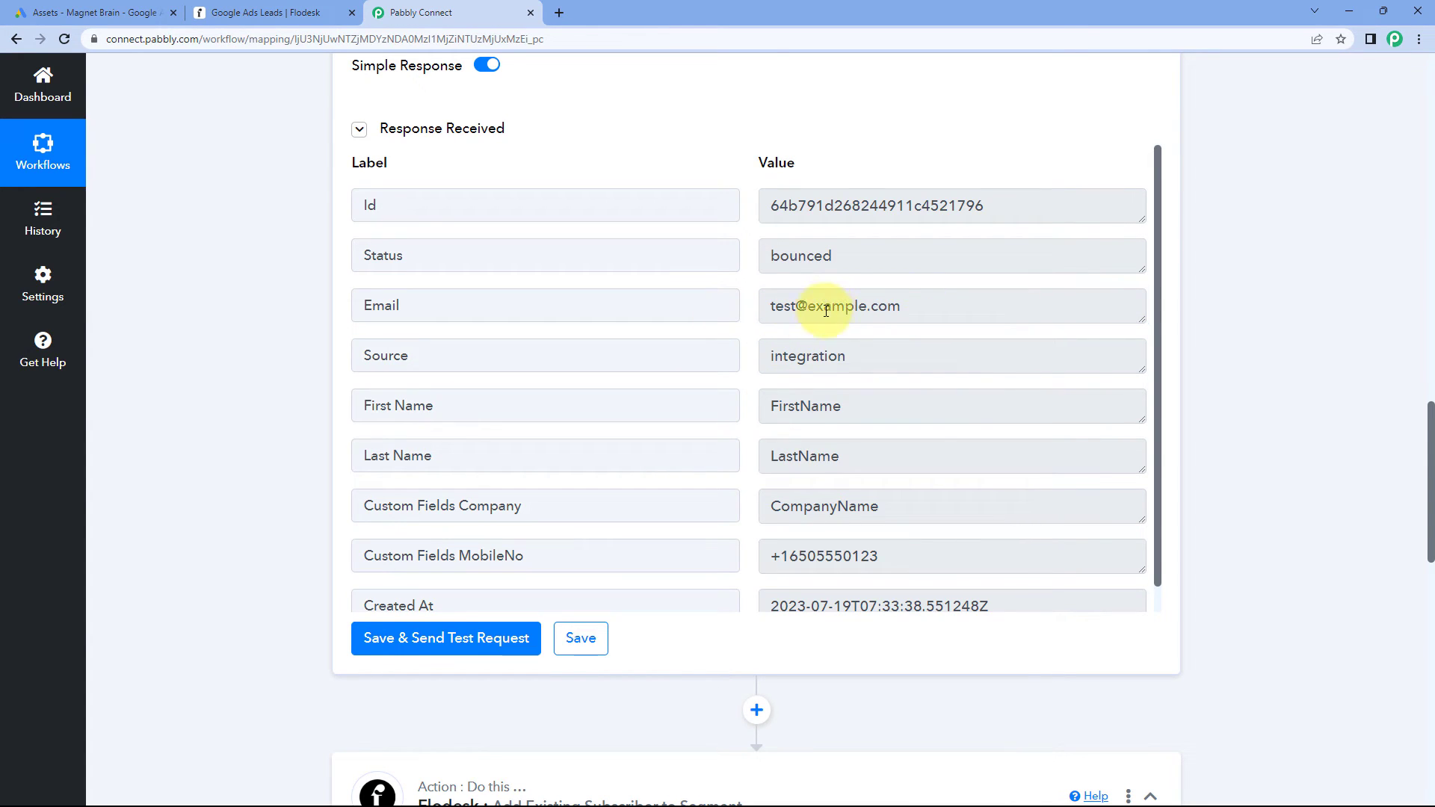
pyautogui.moveTo(761, 210); pyautogui.dragTo(983, 206)
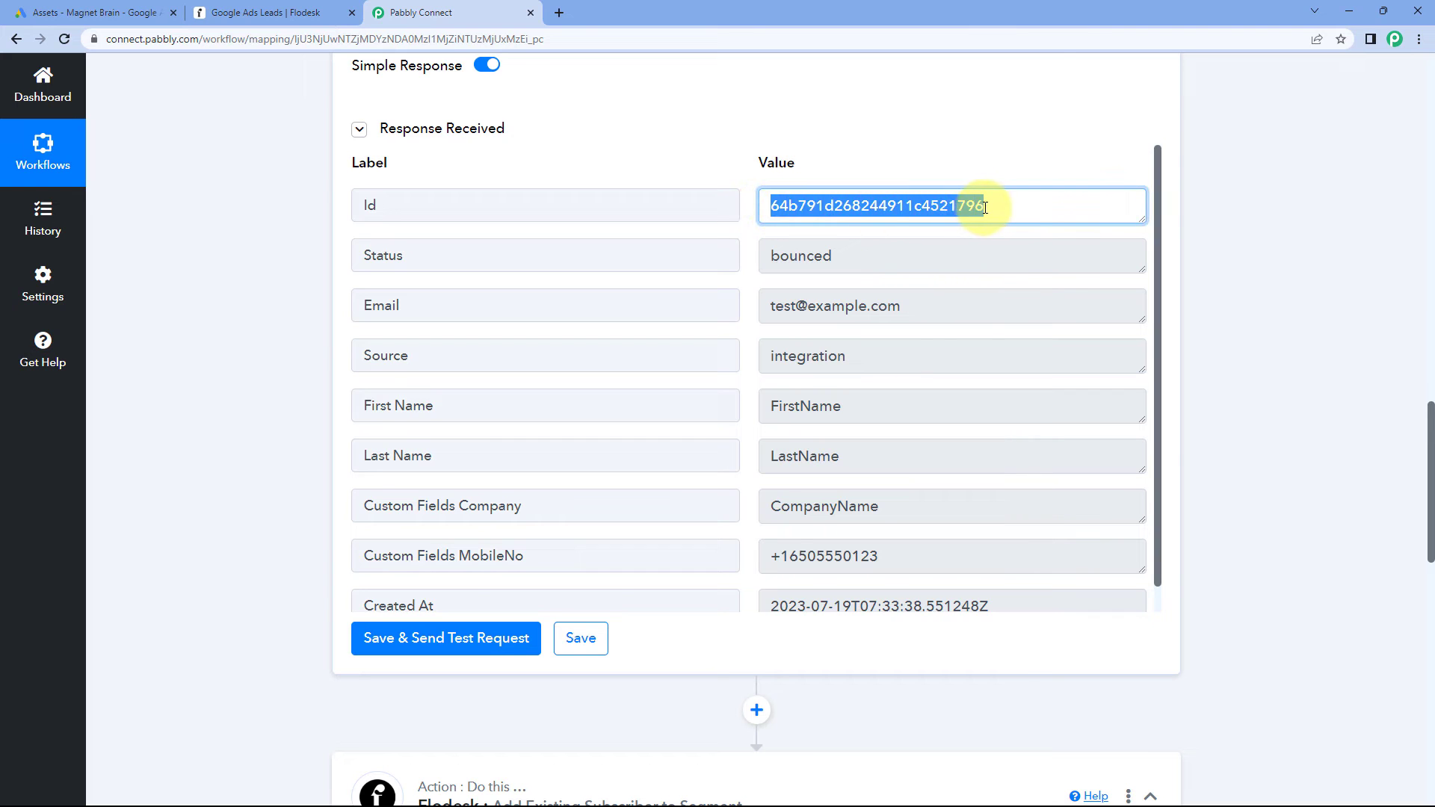
pyautogui.click(745, 314)
# Step: Map the Subscriber Email of the Add Existing Subscriber to Segment action to the Email value from step 2, Flodesk: Create/Update Subscriber
pyautogui.scroll(-10, 142, 458)
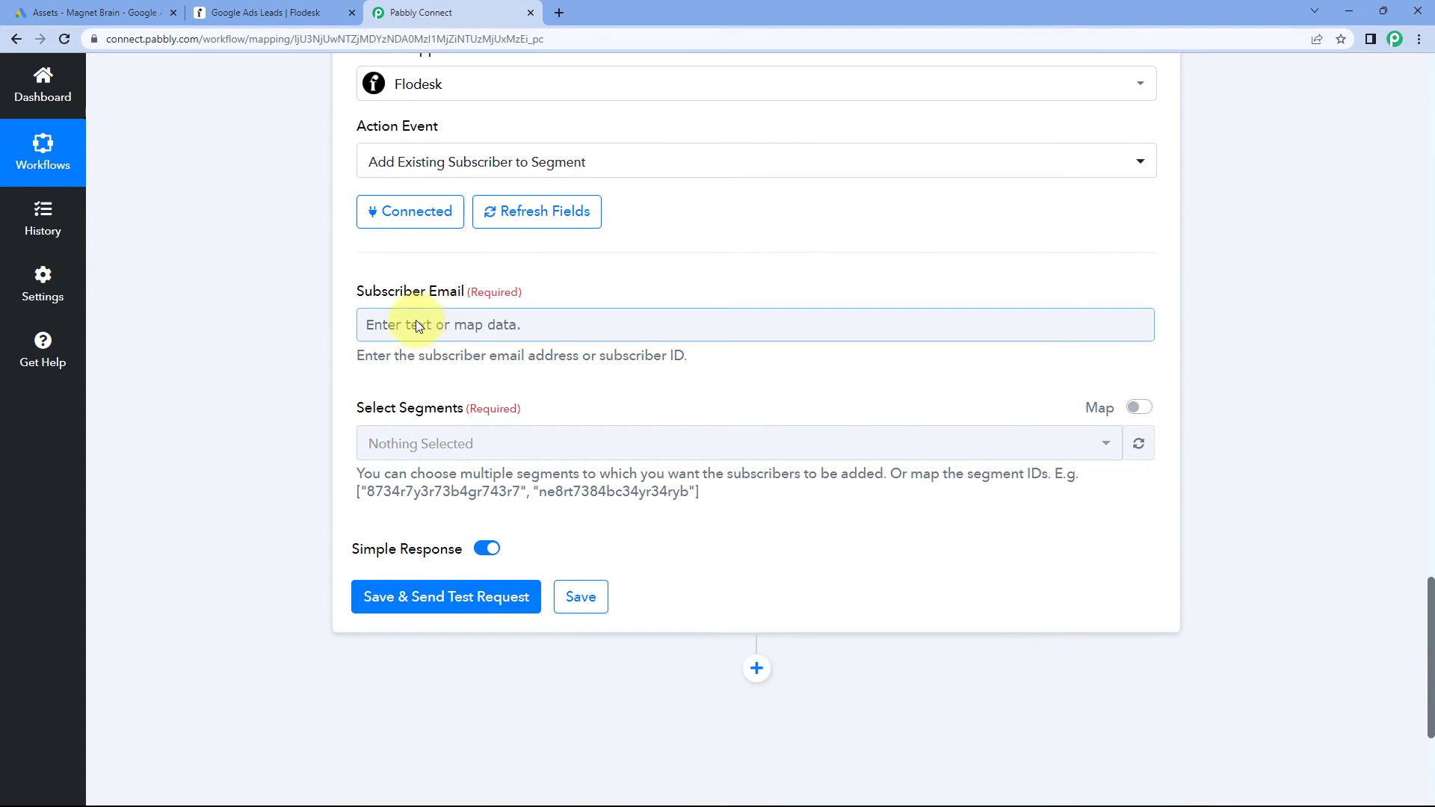
pyautogui.click(415, 322)
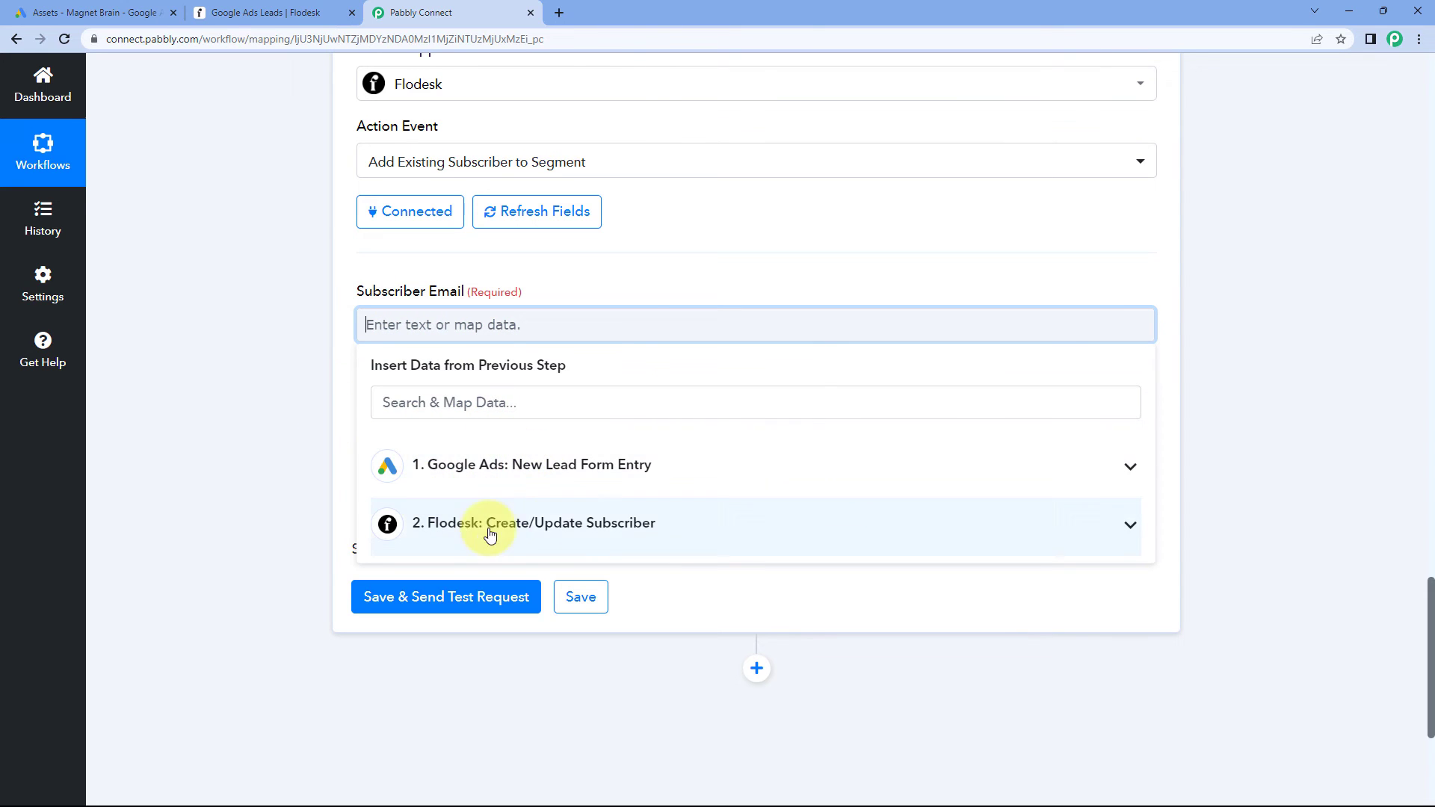
pyautogui.click(575, 523)
pyautogui.scroll(-2, 305, 478)
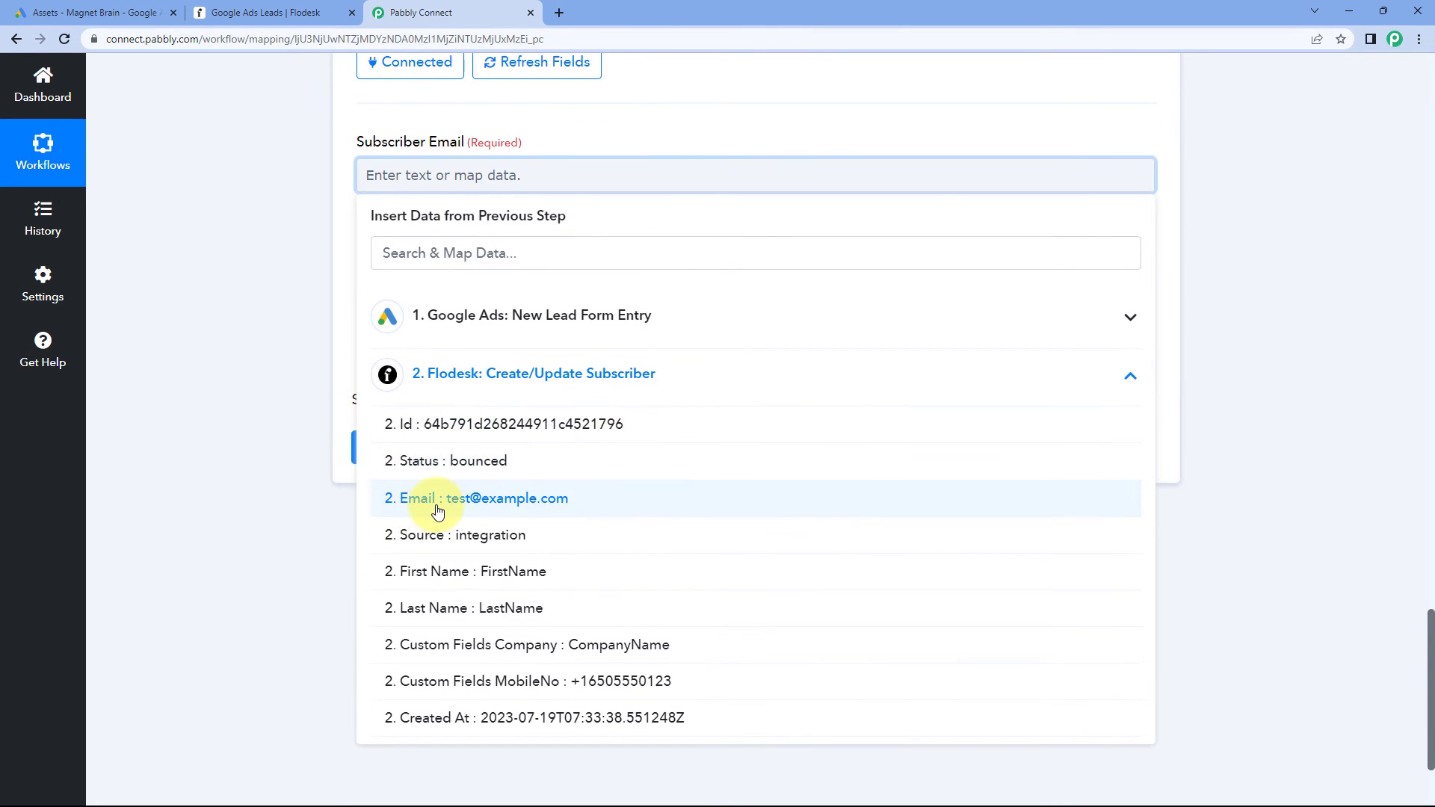
pyautogui.click(410, 498)
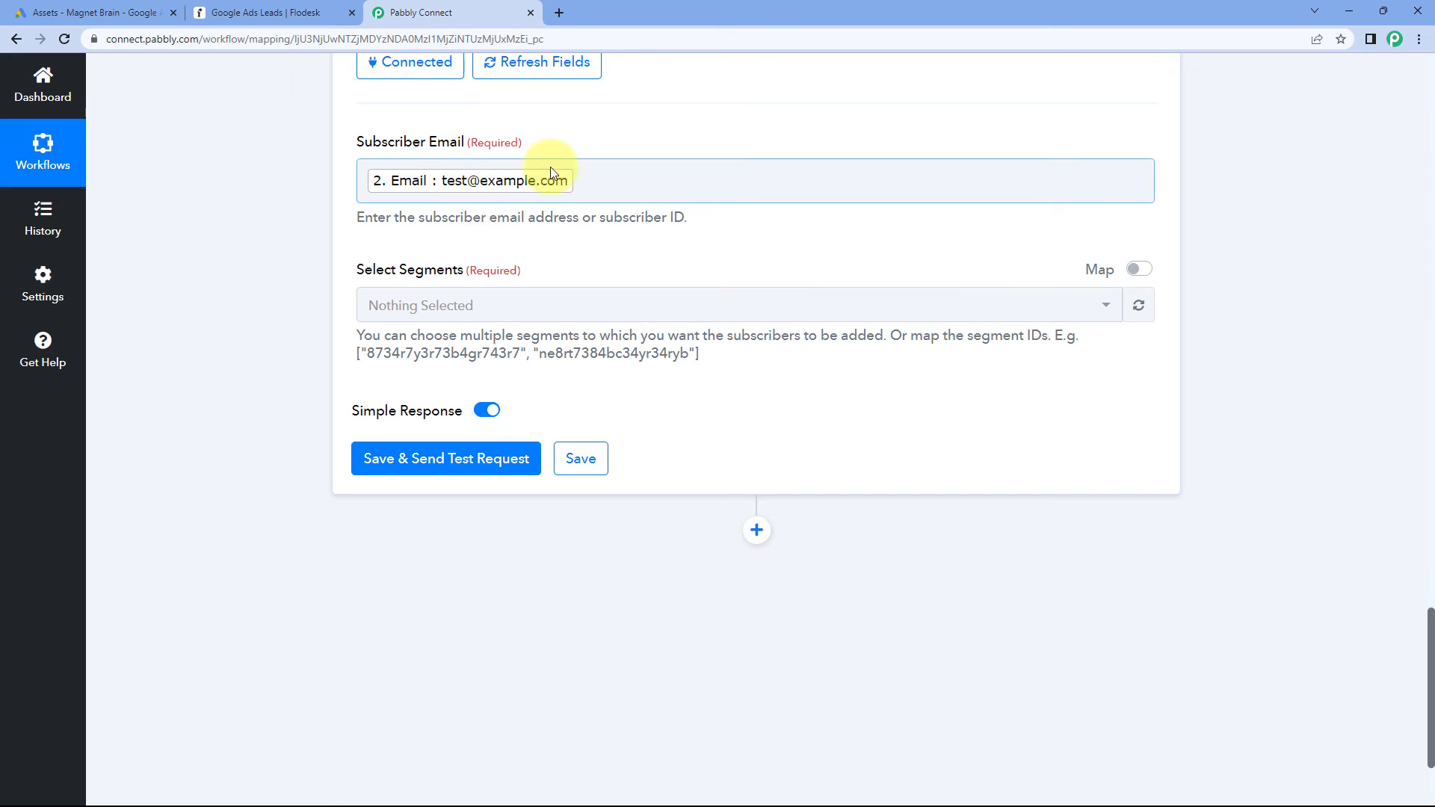
# Step: Open the segment choices of the Add Existing Subscriber to Segment action below its mapped Subscriber Email
pyautogui.scroll(7, 650, 160)
pyautogui.scroll(3, 680, 314)
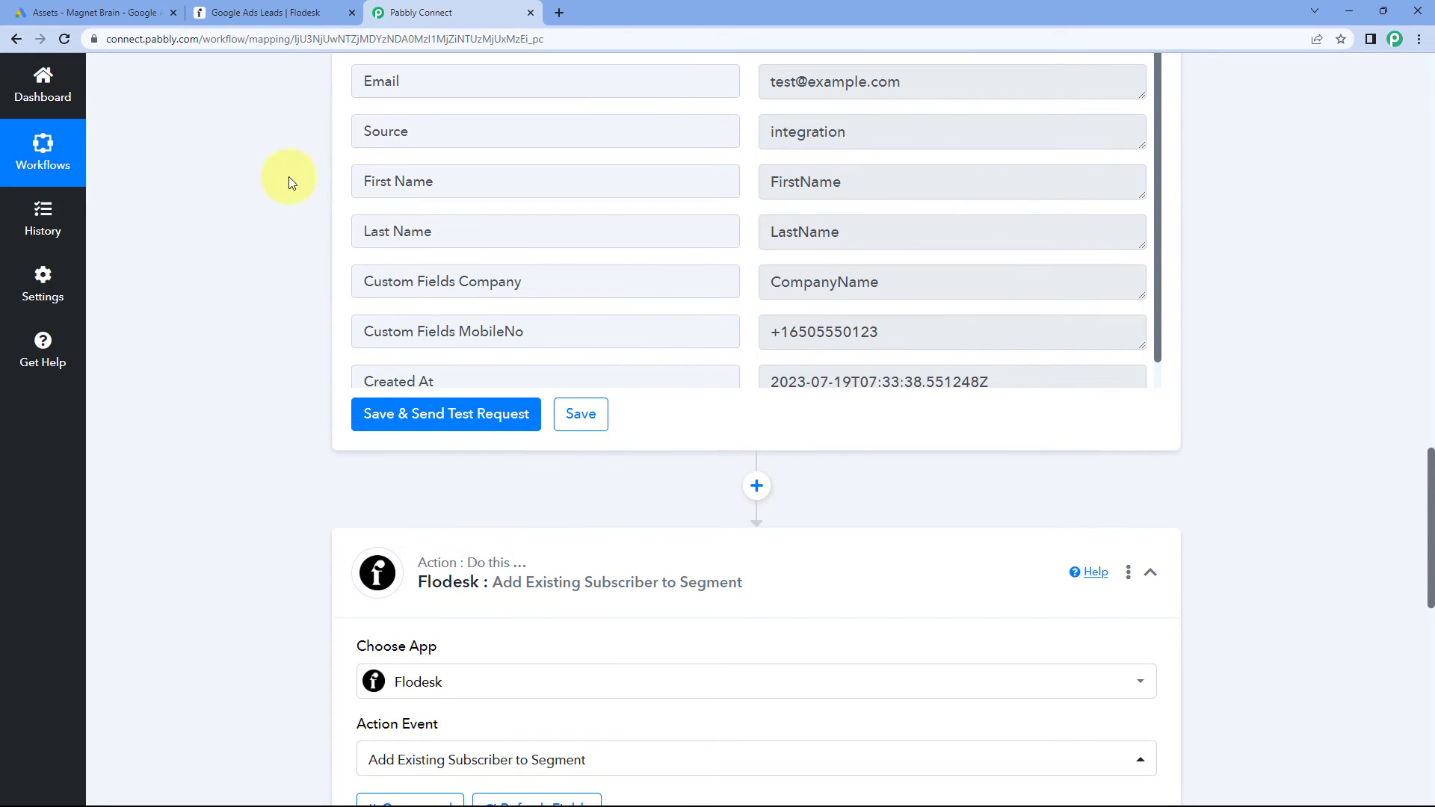
pyautogui.scroll(-5, 272, 345)
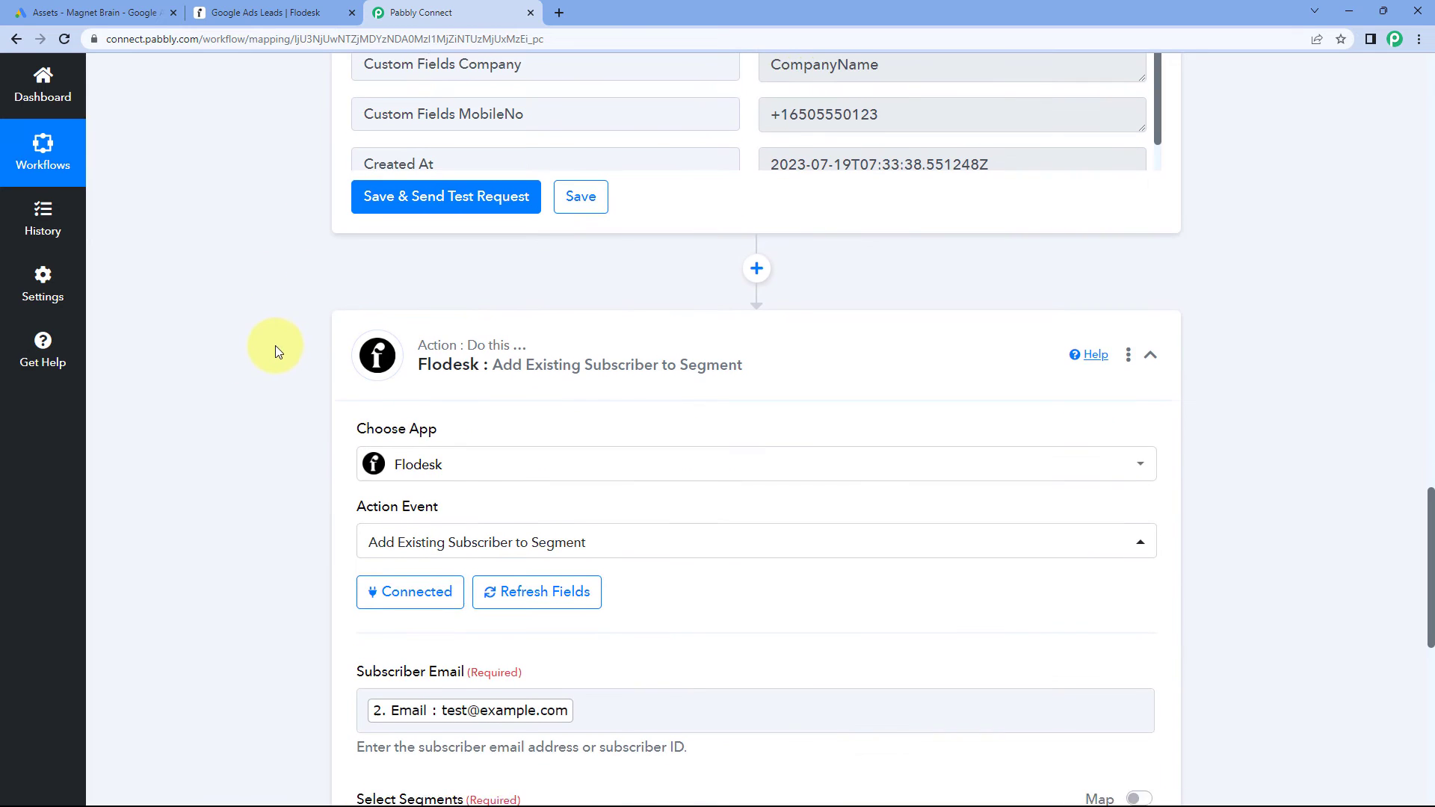
pyautogui.scroll(-3, 586, 330)
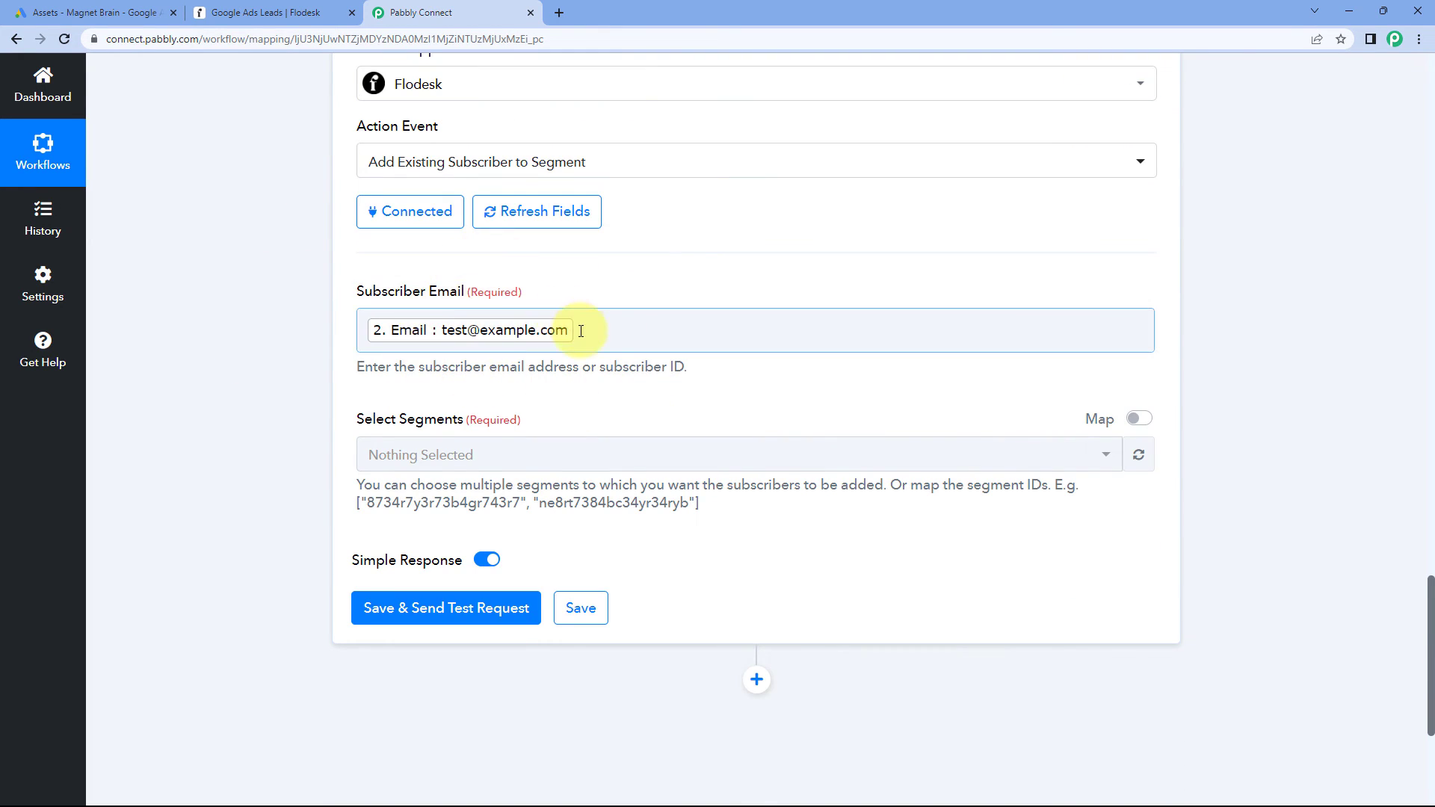
pyautogui.scroll(-1, 479, 403)
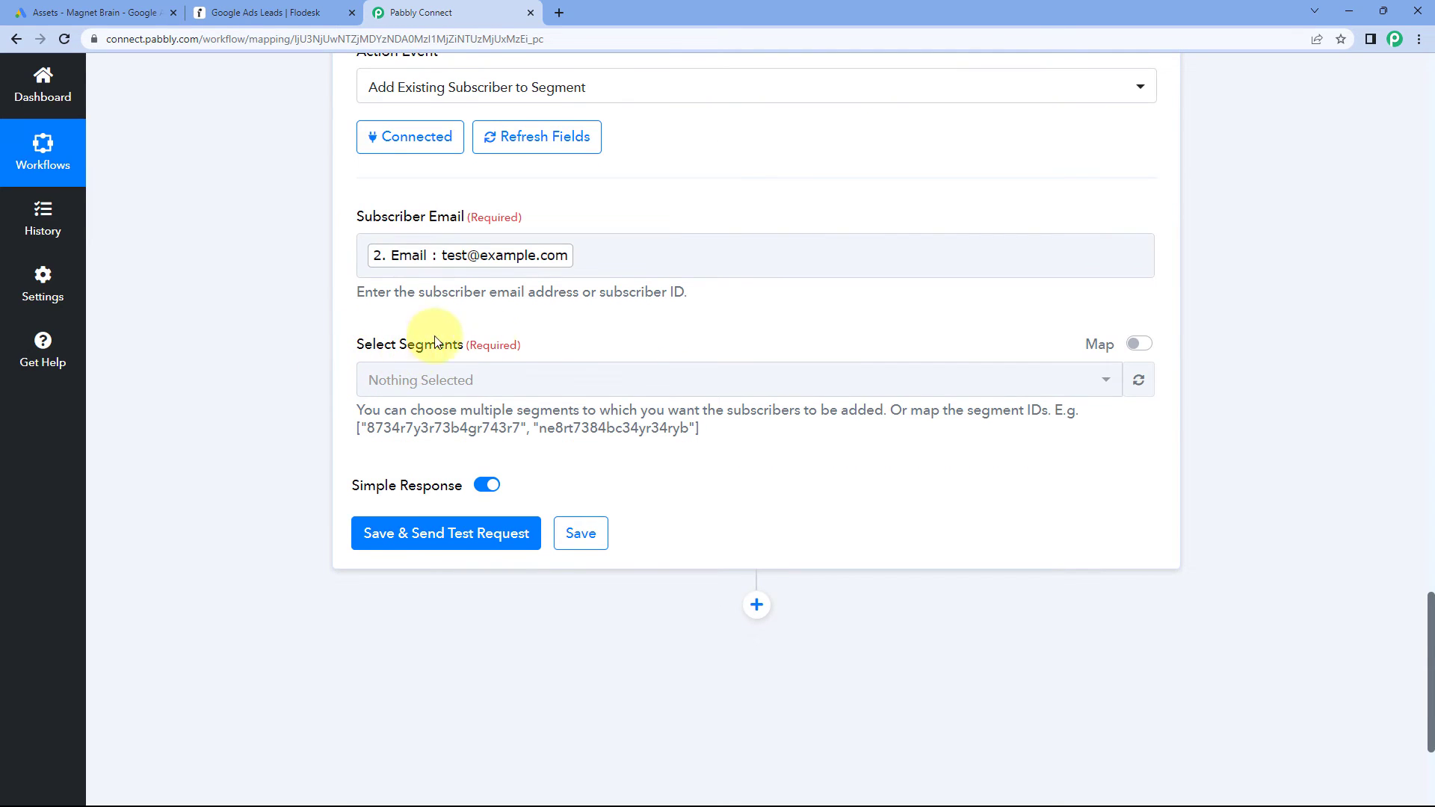
pyautogui.click(546, 383)
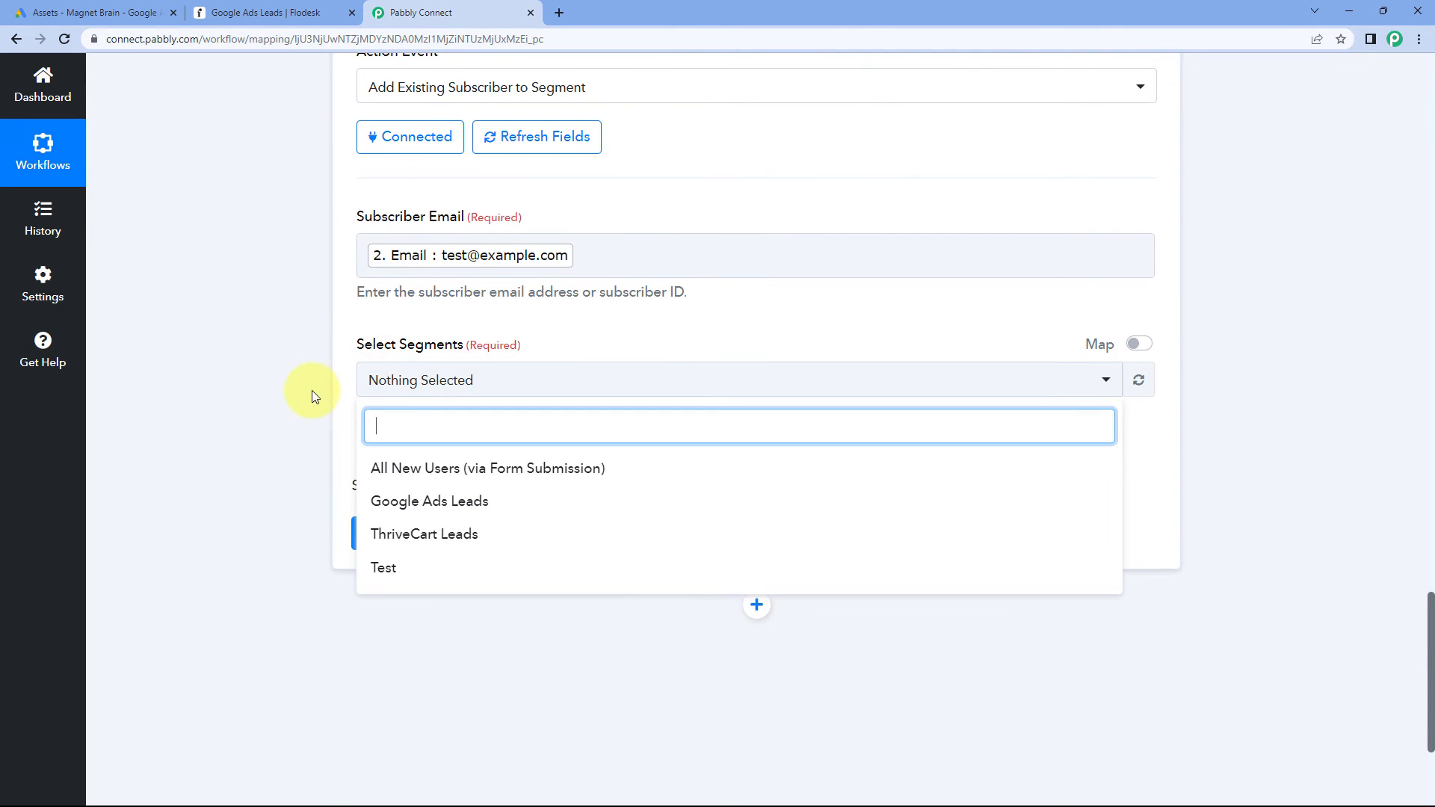
pyautogui.scroll(-1, 313, 389)
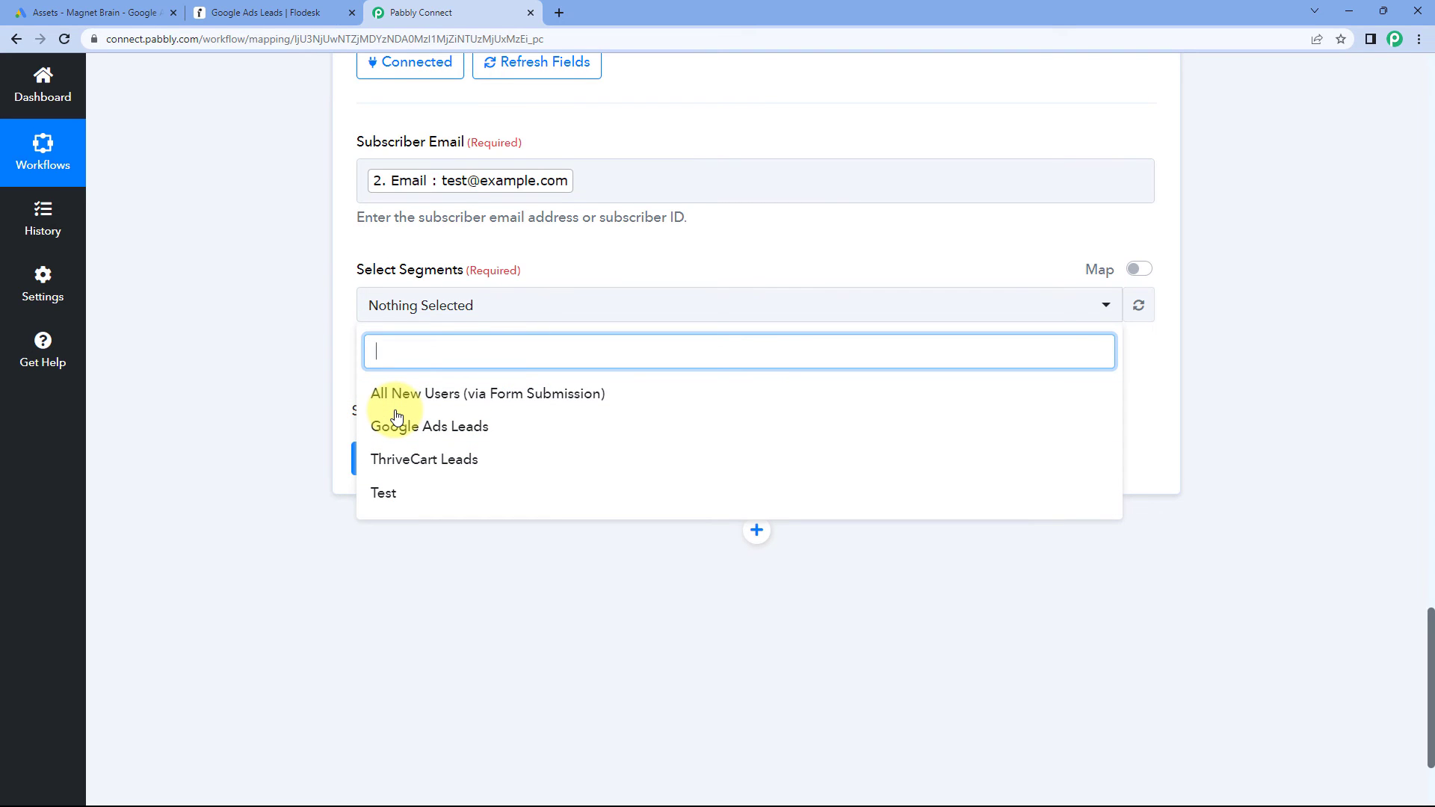
# Step: Switch to Flodesk and return from the Google Ads Leads segment to the Segments overview to examine the available segments
pyautogui.click(131, 12)
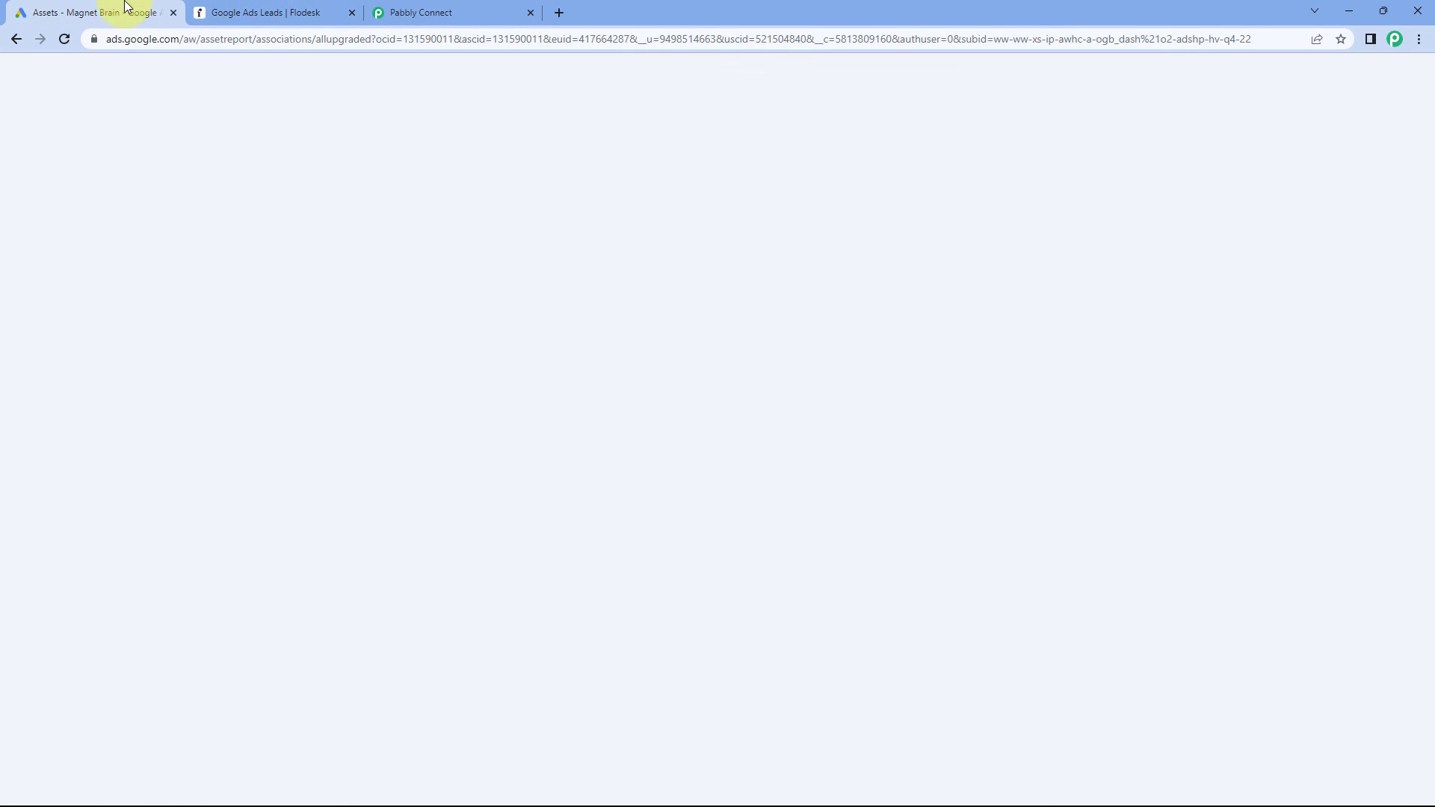
pyautogui.click(282, 7)
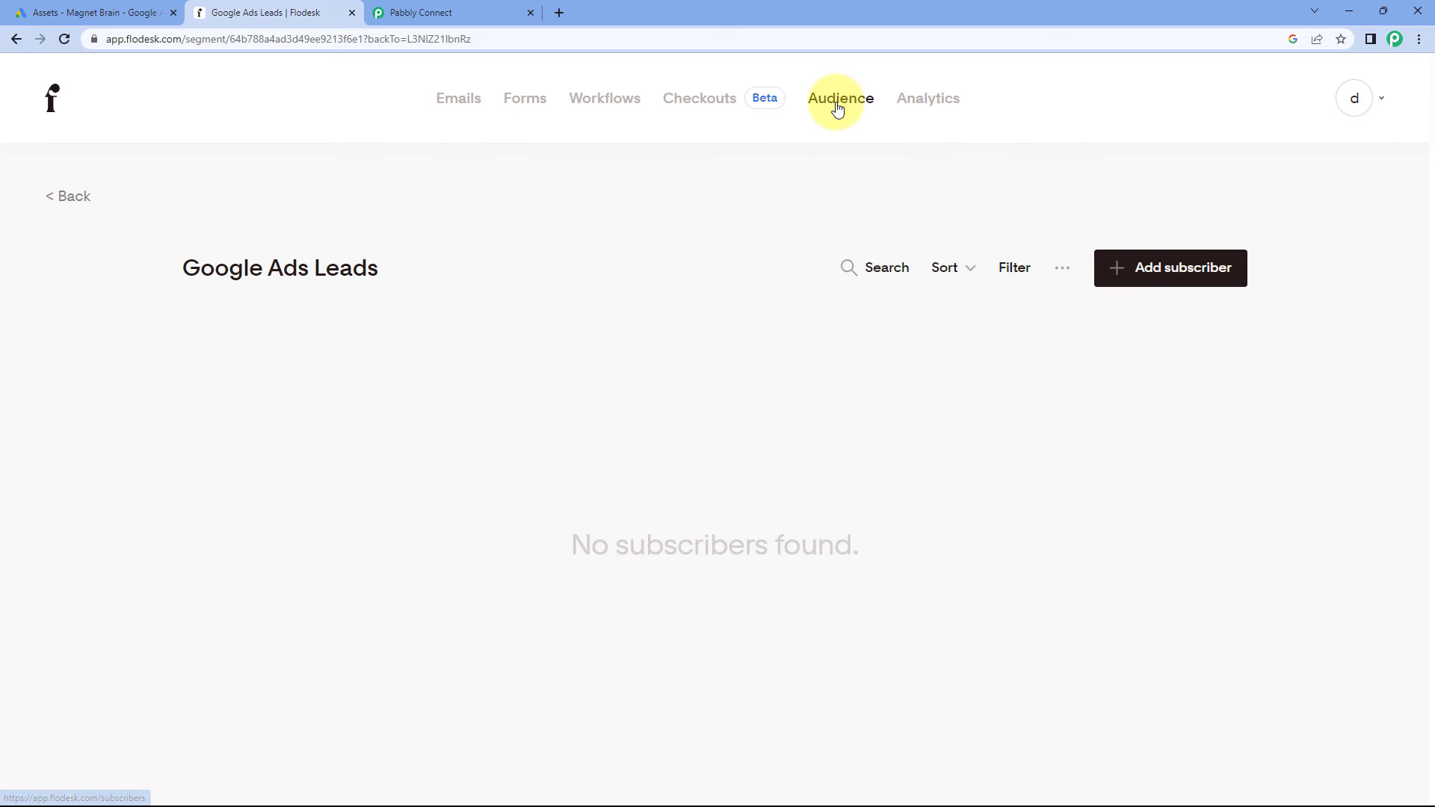
pyautogui.click(50, 204)
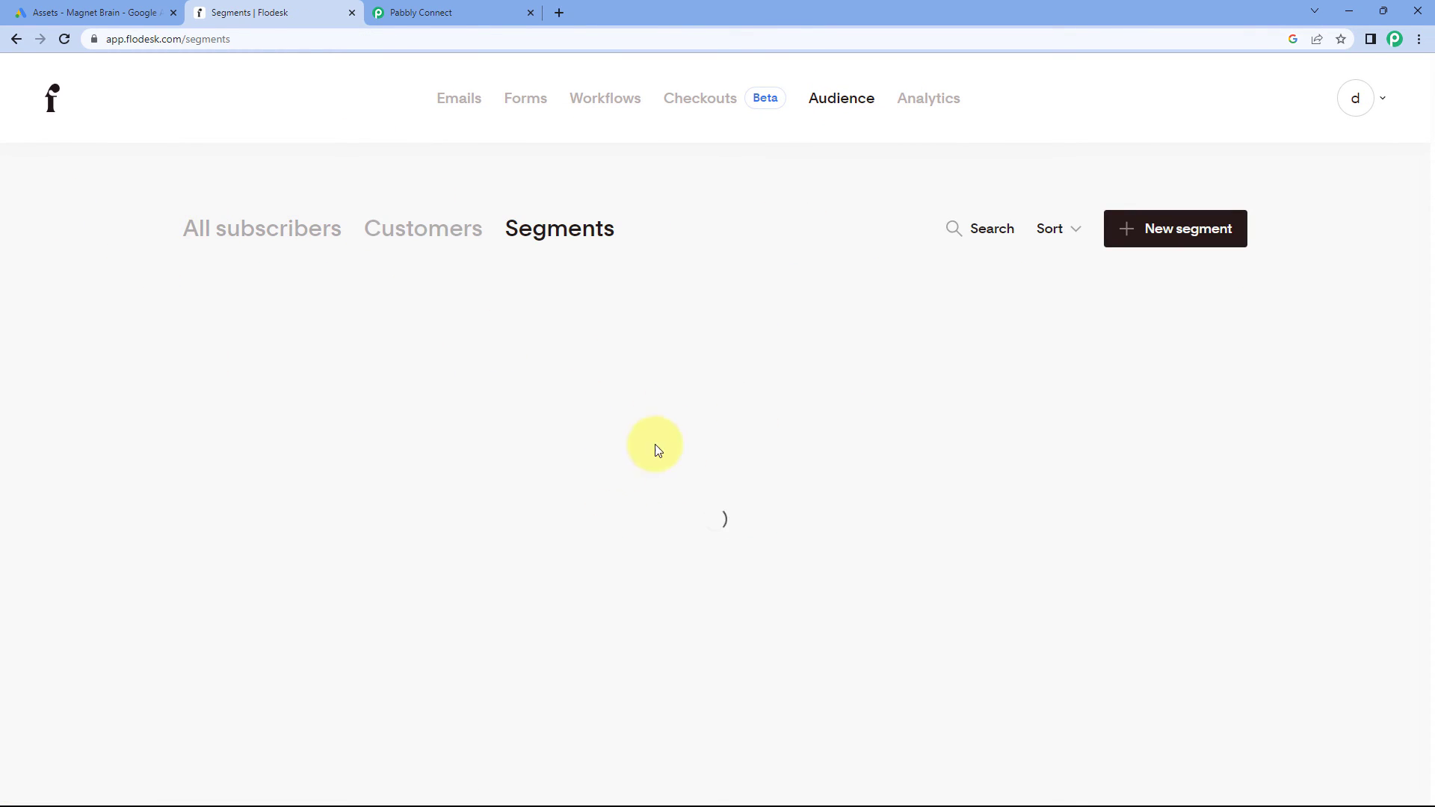
pyautogui.moveTo(519, 380)
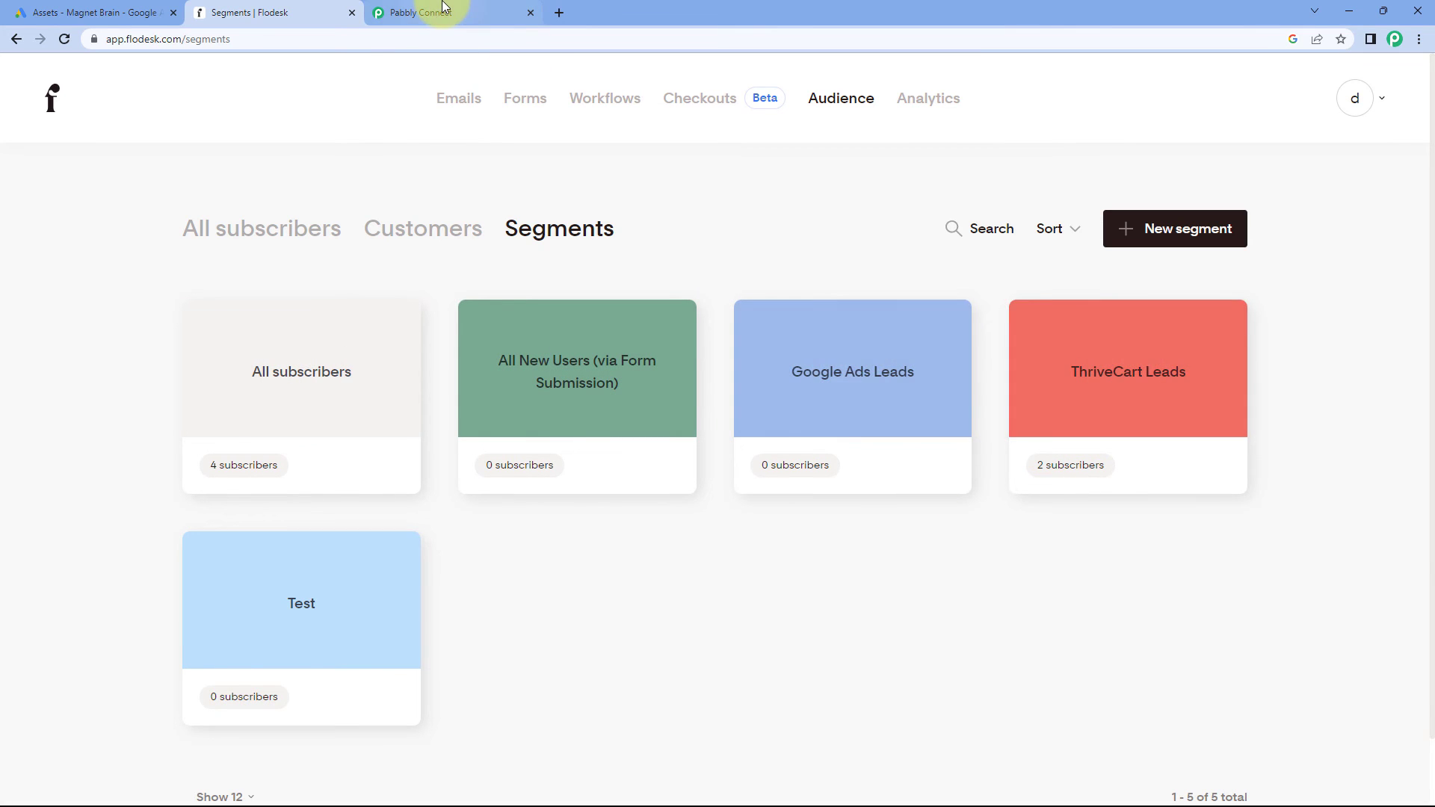
# Step: Switch back to Pabbly Connect and choose Google Ads Leads as the segment for the subscriber
pyautogui.click(443, 9)
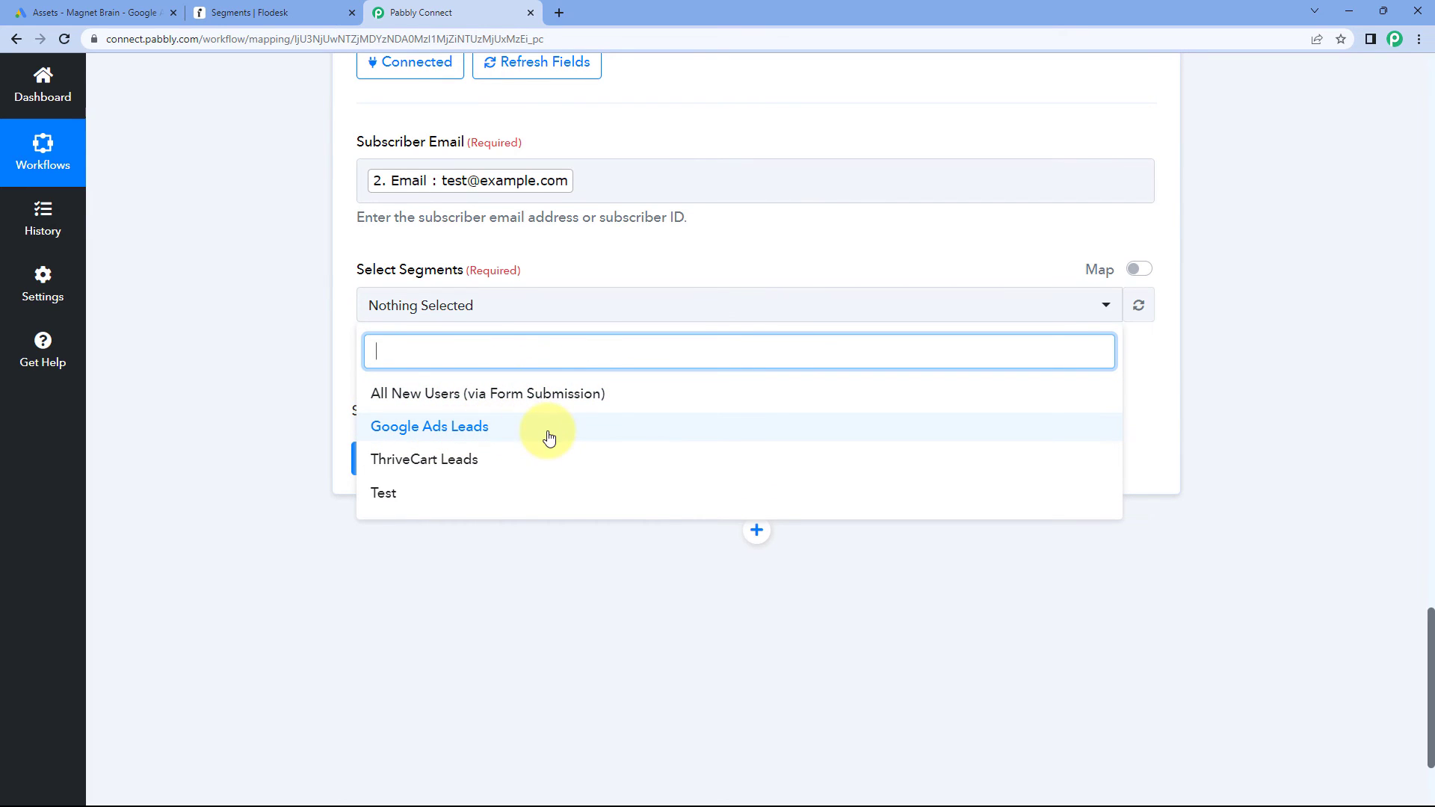
pyautogui.click(415, 429)
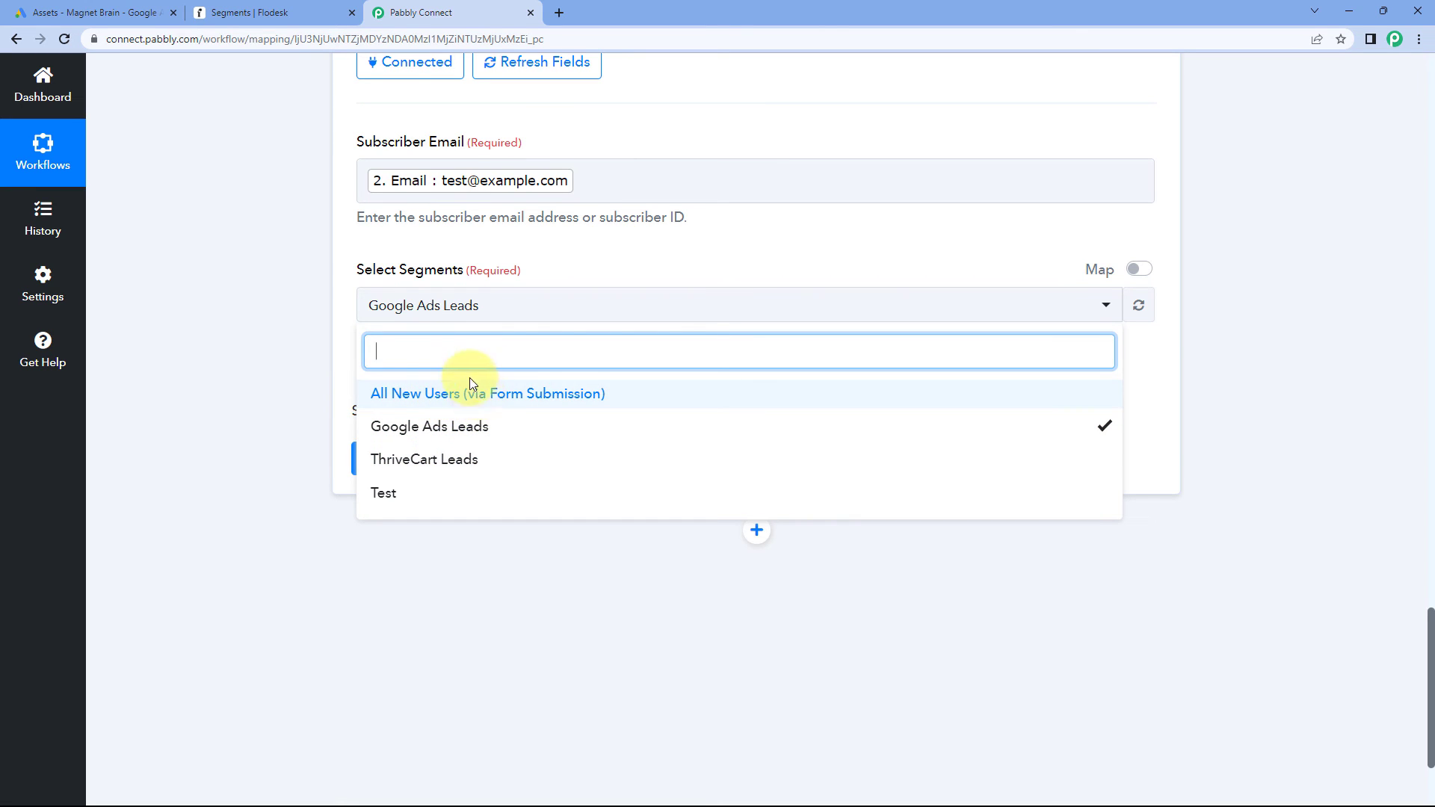
# Step: Try adding the ThriveCart Leads and Test segments to the selection, and deselect both again
pyautogui.click(445, 462)
pyautogui.click(447, 490)
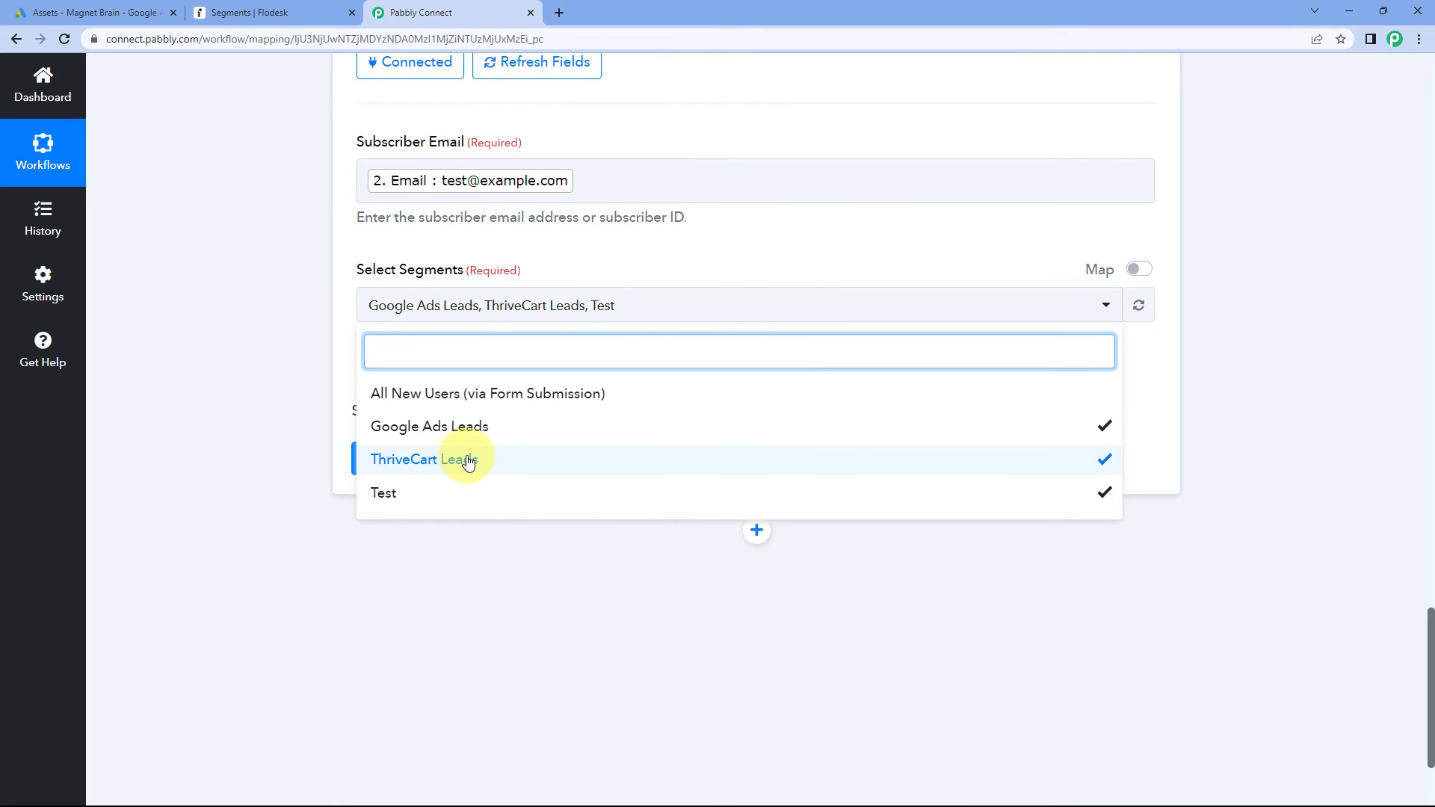
pyautogui.click(462, 471)
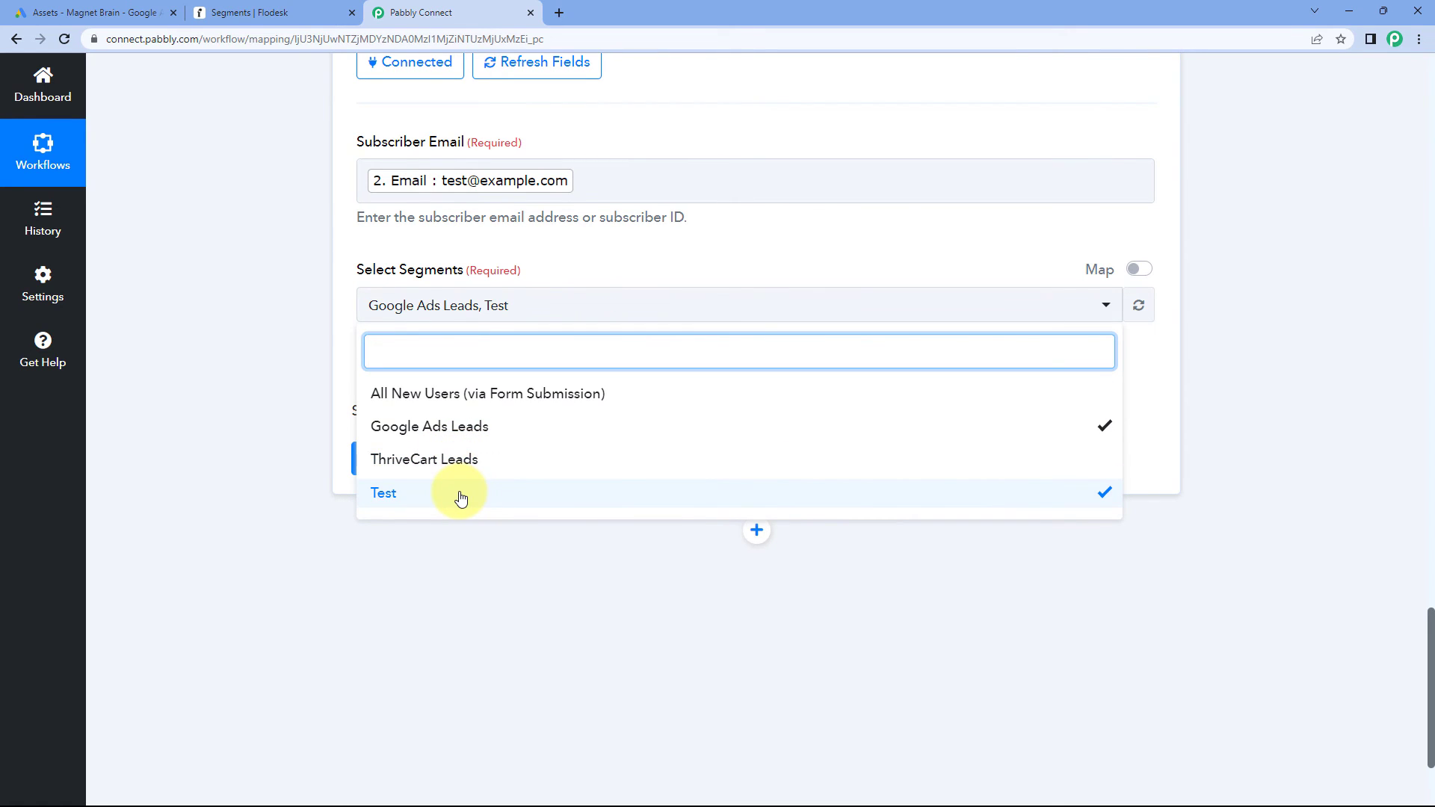
pyautogui.click(461, 498)
pyautogui.click(295, 348)
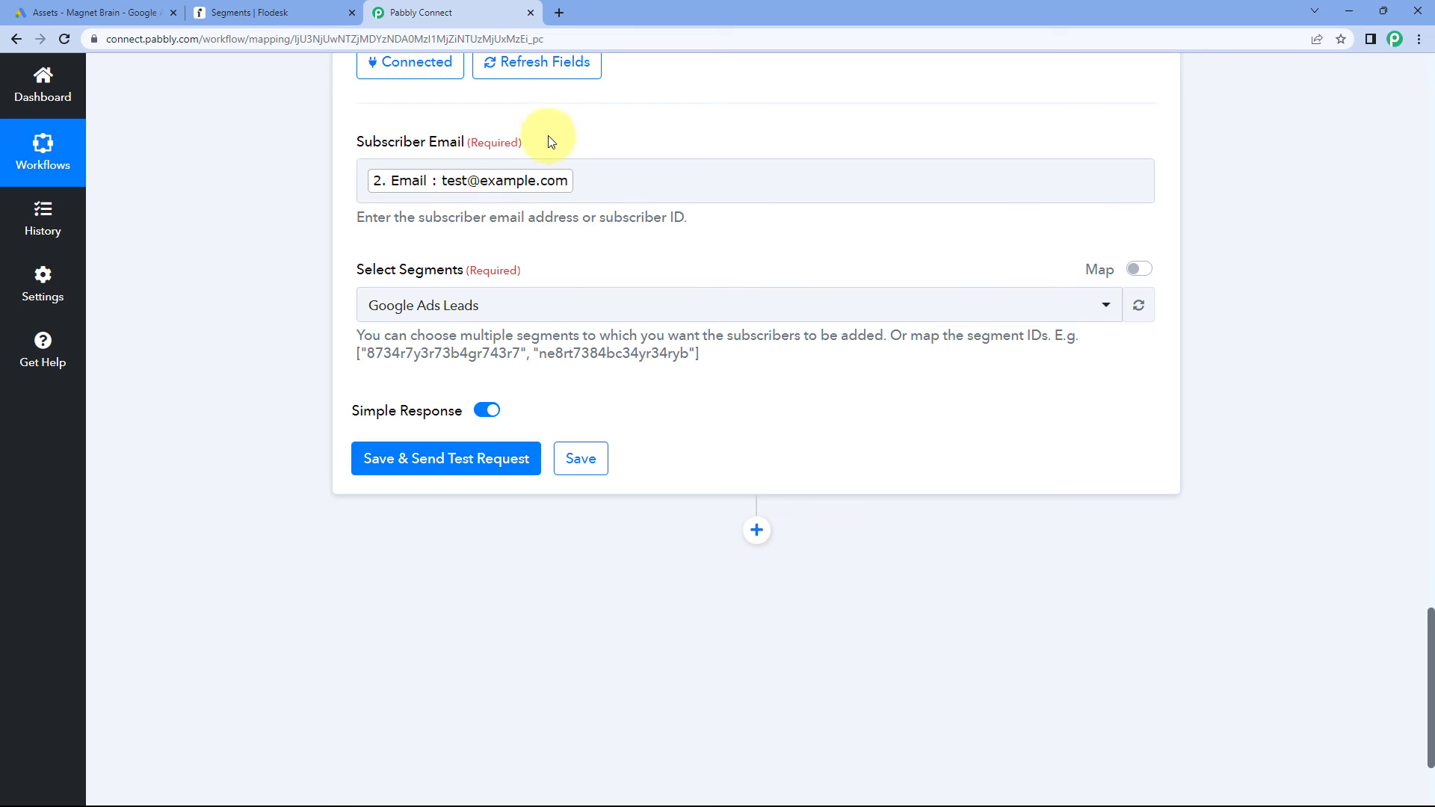
# Step: Save the Add Existing Subscriber to Segment action with a test request and review the received response
pyautogui.click(458, 477)
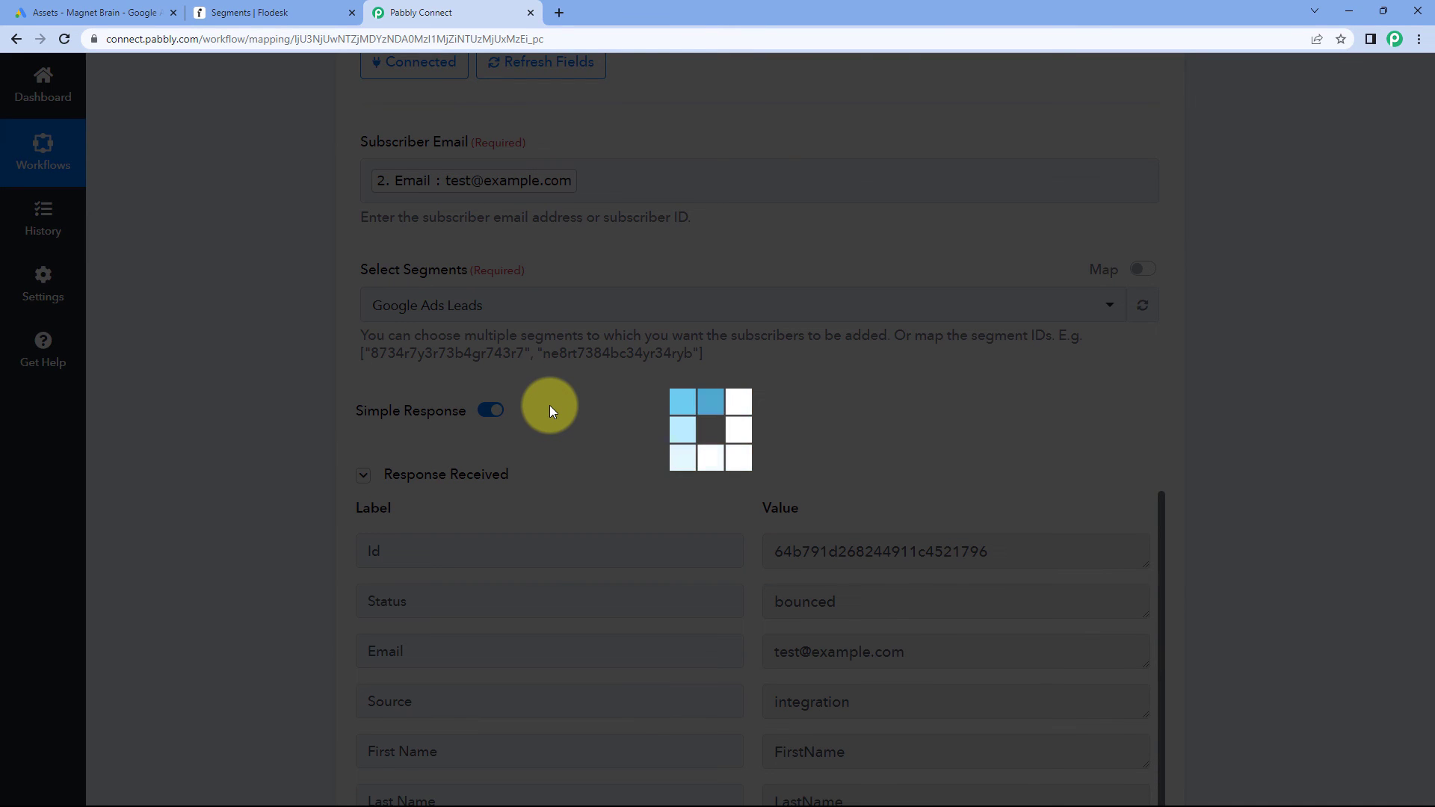
pyautogui.scroll(-2, 718, 426)
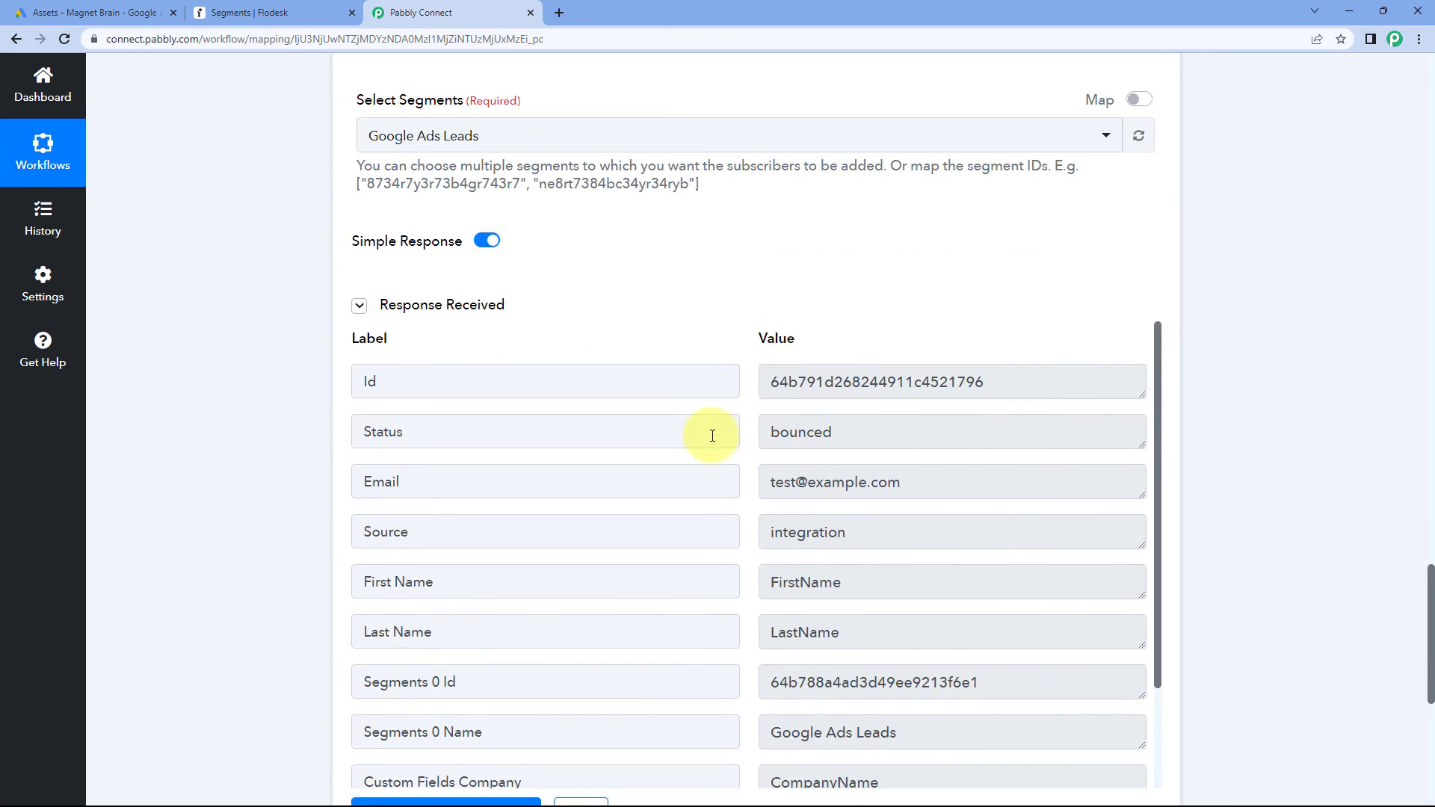
pyautogui.scroll(-3, 730, 381)
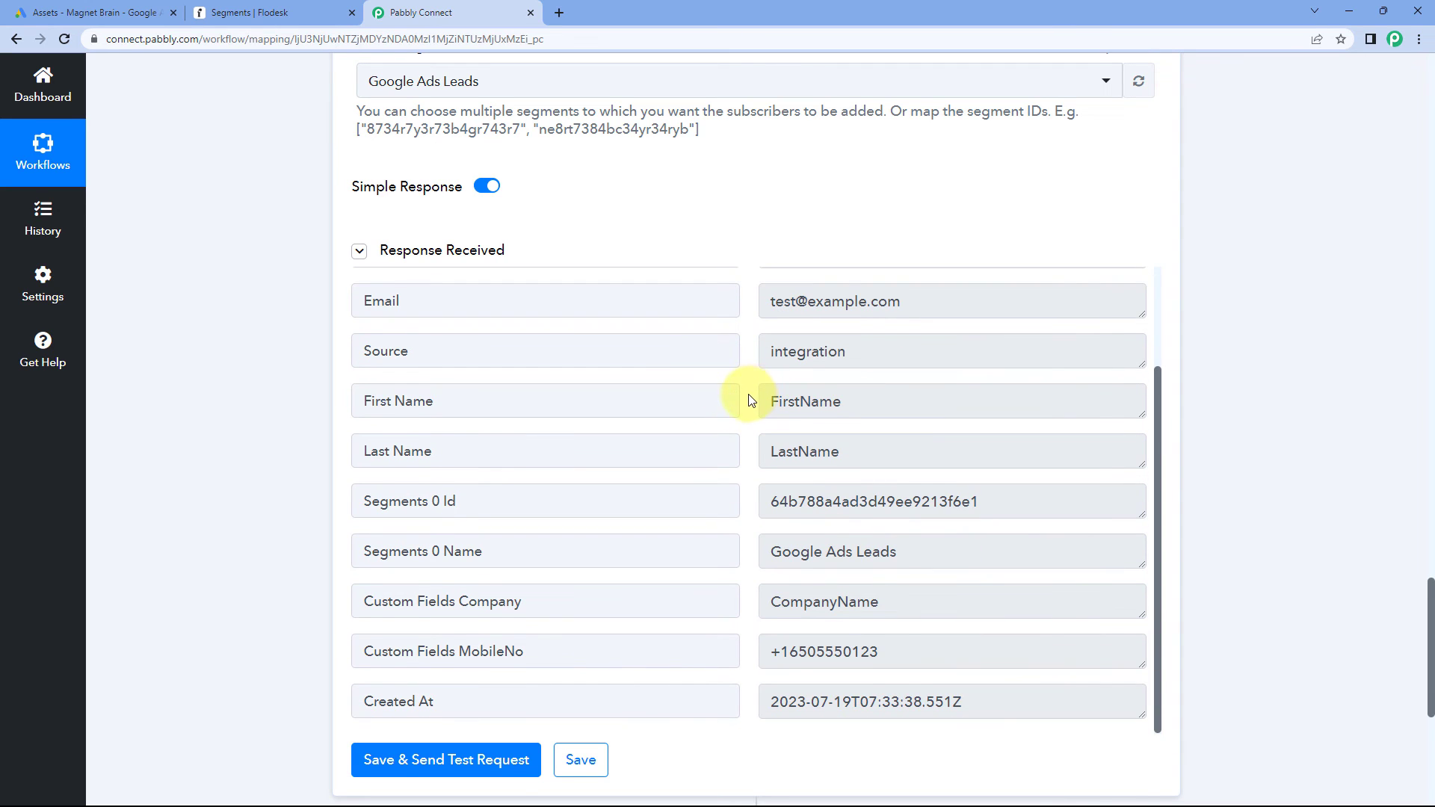
pyautogui.scroll(2, 751, 401)
pyautogui.scroll(9, 751, 402)
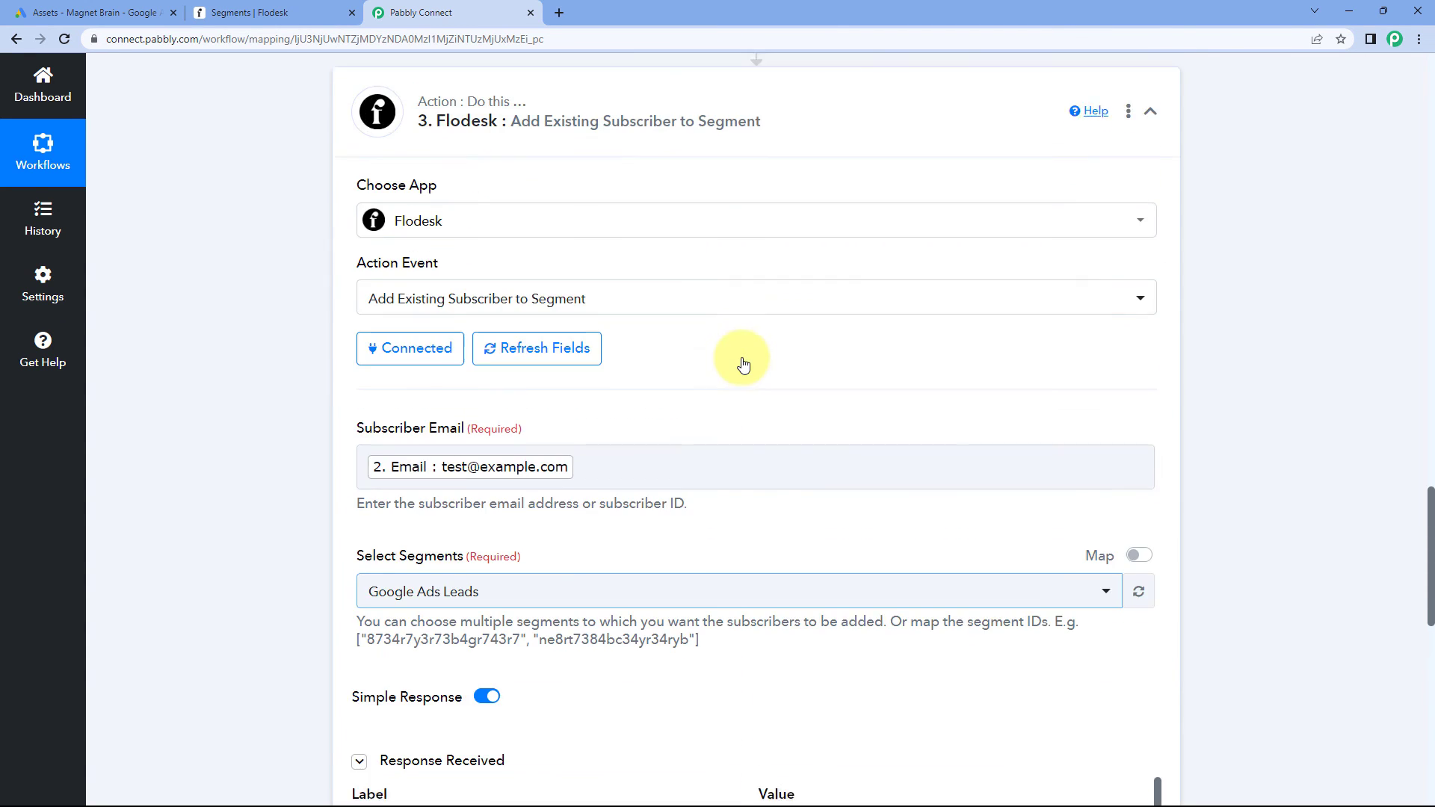
# Step: Collapse the Add Existing Subscriber to Segment and Create/Update Subscriber actions in the workflow
pyautogui.click(793, 336)
pyautogui.scroll(10, 1098, 281)
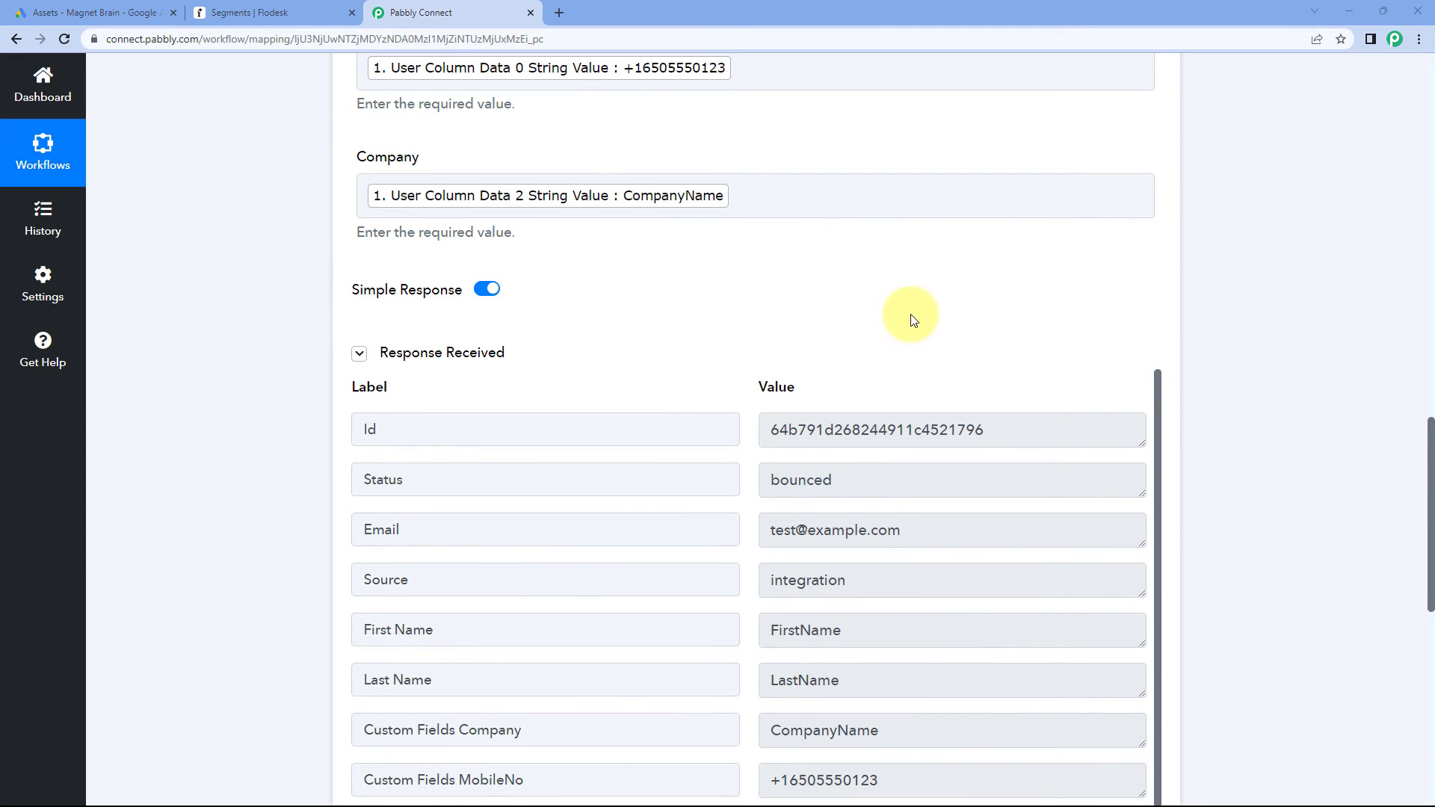
pyautogui.scroll(1, 1114, 329)
pyautogui.scroll(15, 1121, 342)
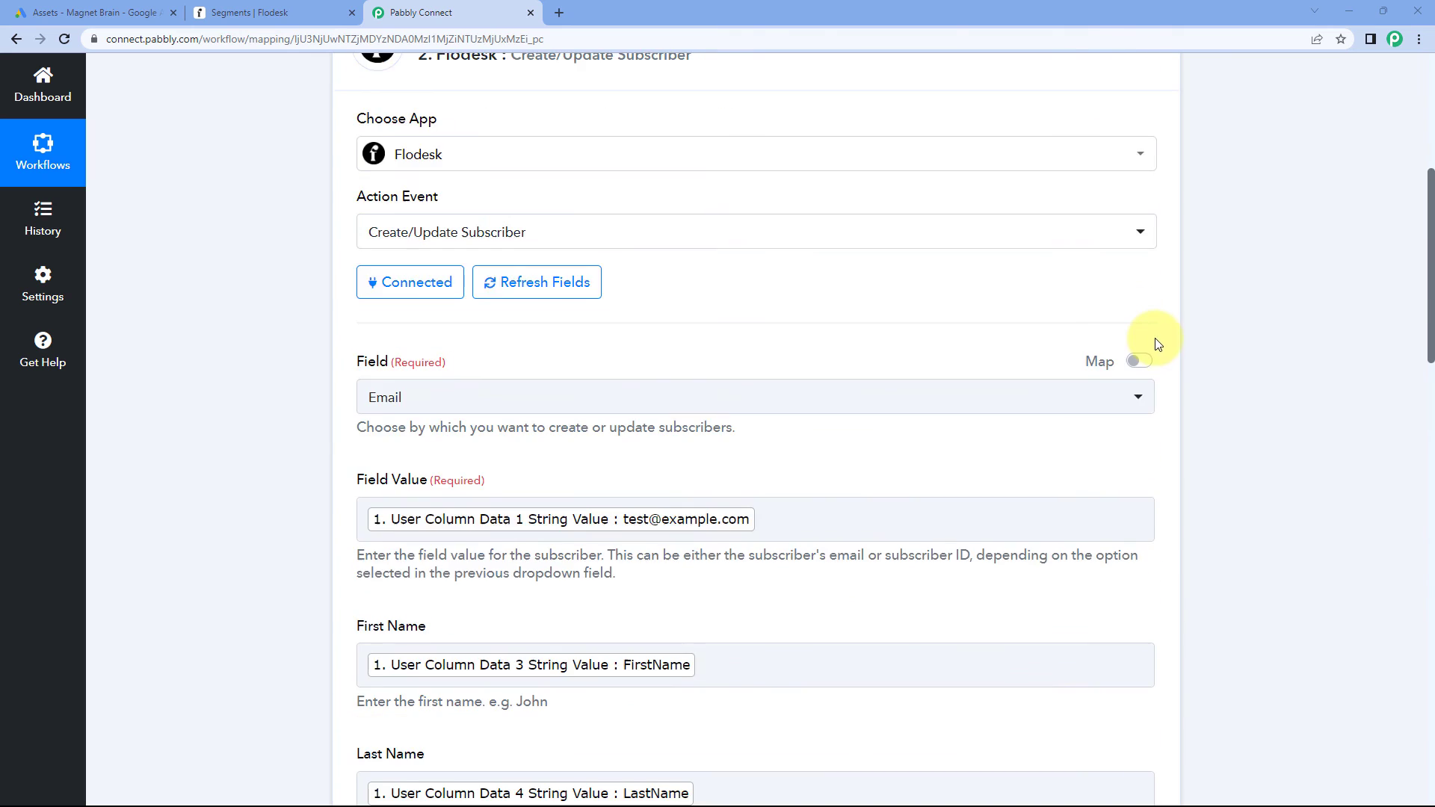
pyautogui.scroll(1, 1158, 348)
pyautogui.click(1151, 415)
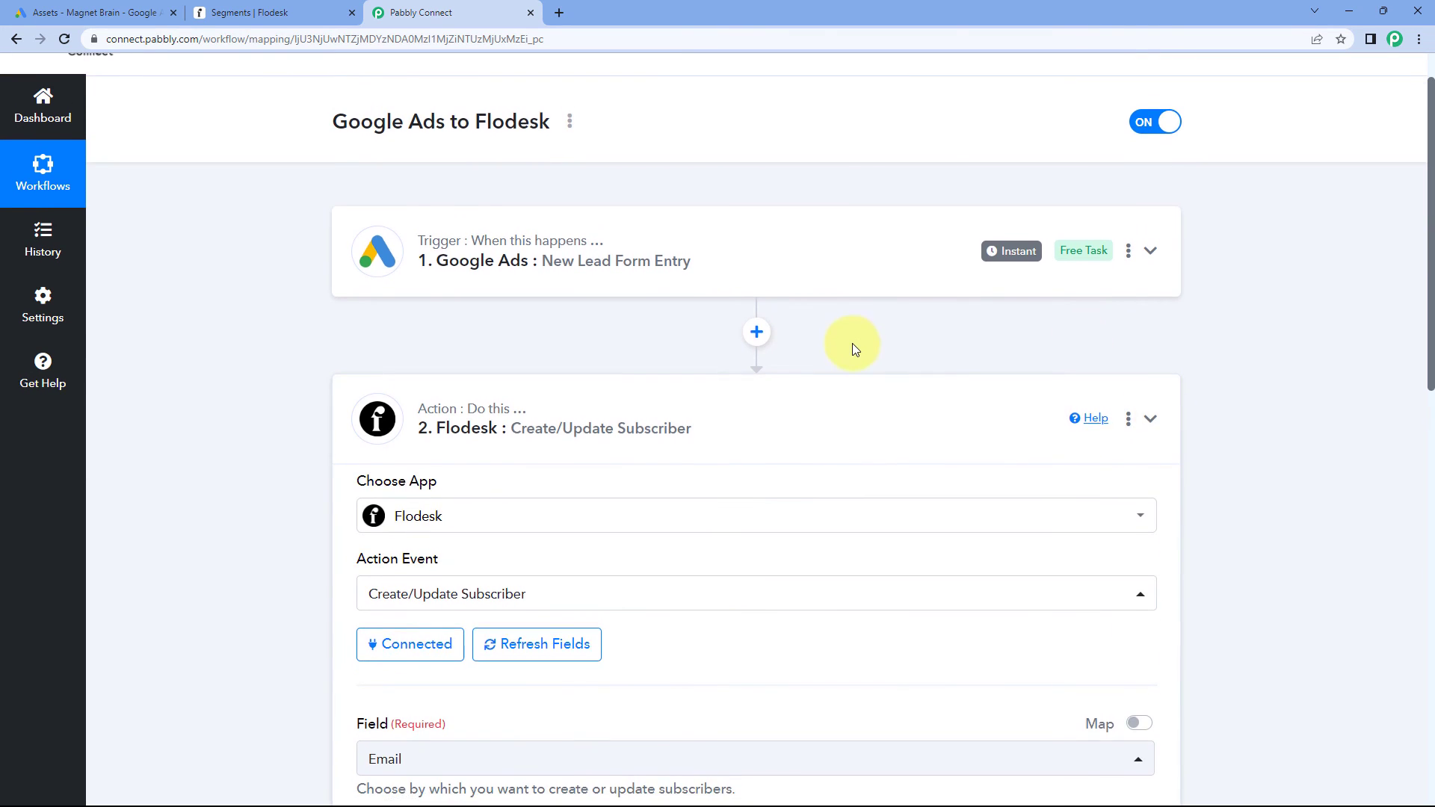
# Step: Switch to Flodesk and open the Google Ads Leads segment to check its subscribers
pyautogui.click(297, 12)
pyautogui.moveTo(867, 400)
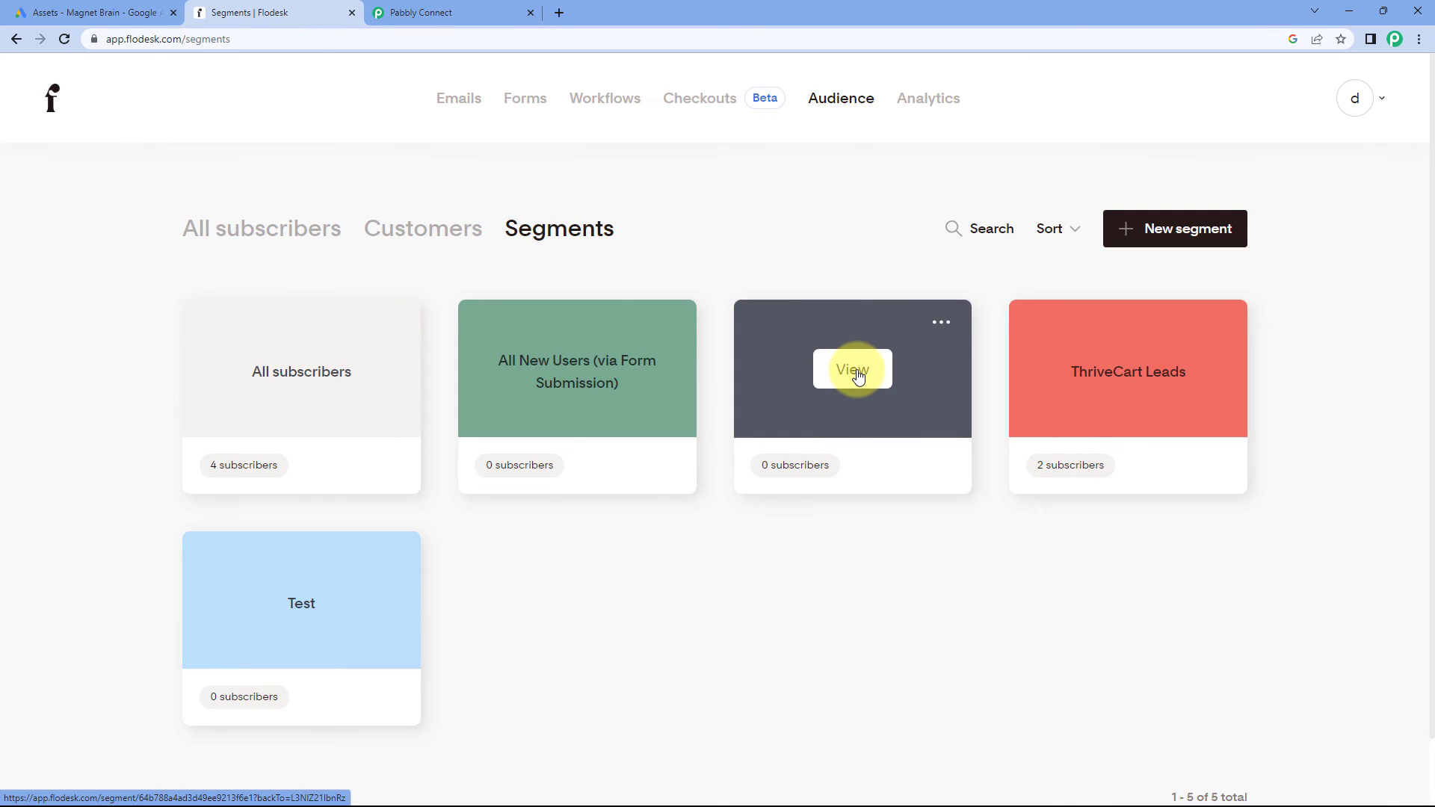
pyautogui.click(858, 376)
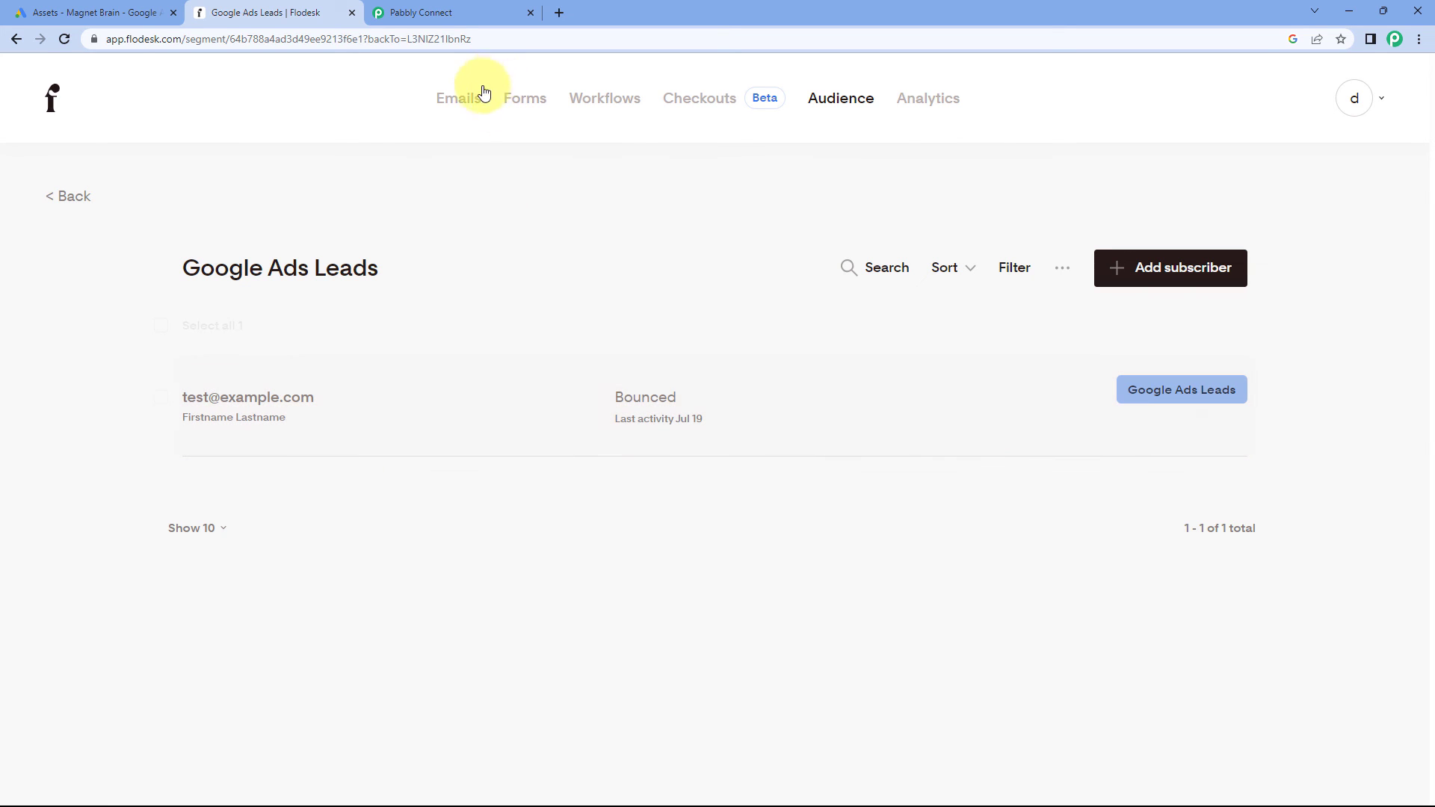
# Step: Open the Emails page in Flodesk and switch back to the Google Ads to Flodesk workflow in Pabbly Connect
pyautogui.click(470, 109)
pyautogui.click(463, 12)
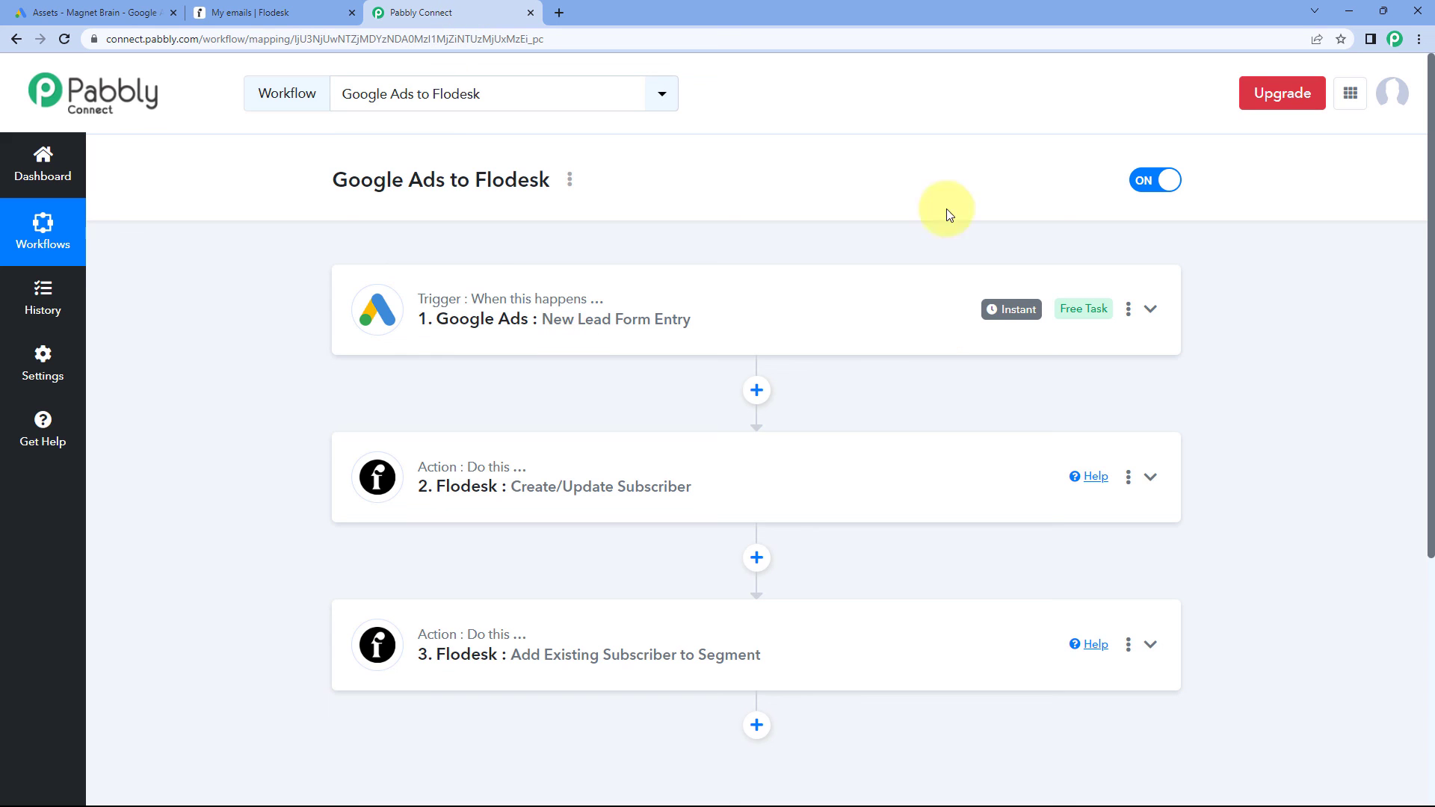